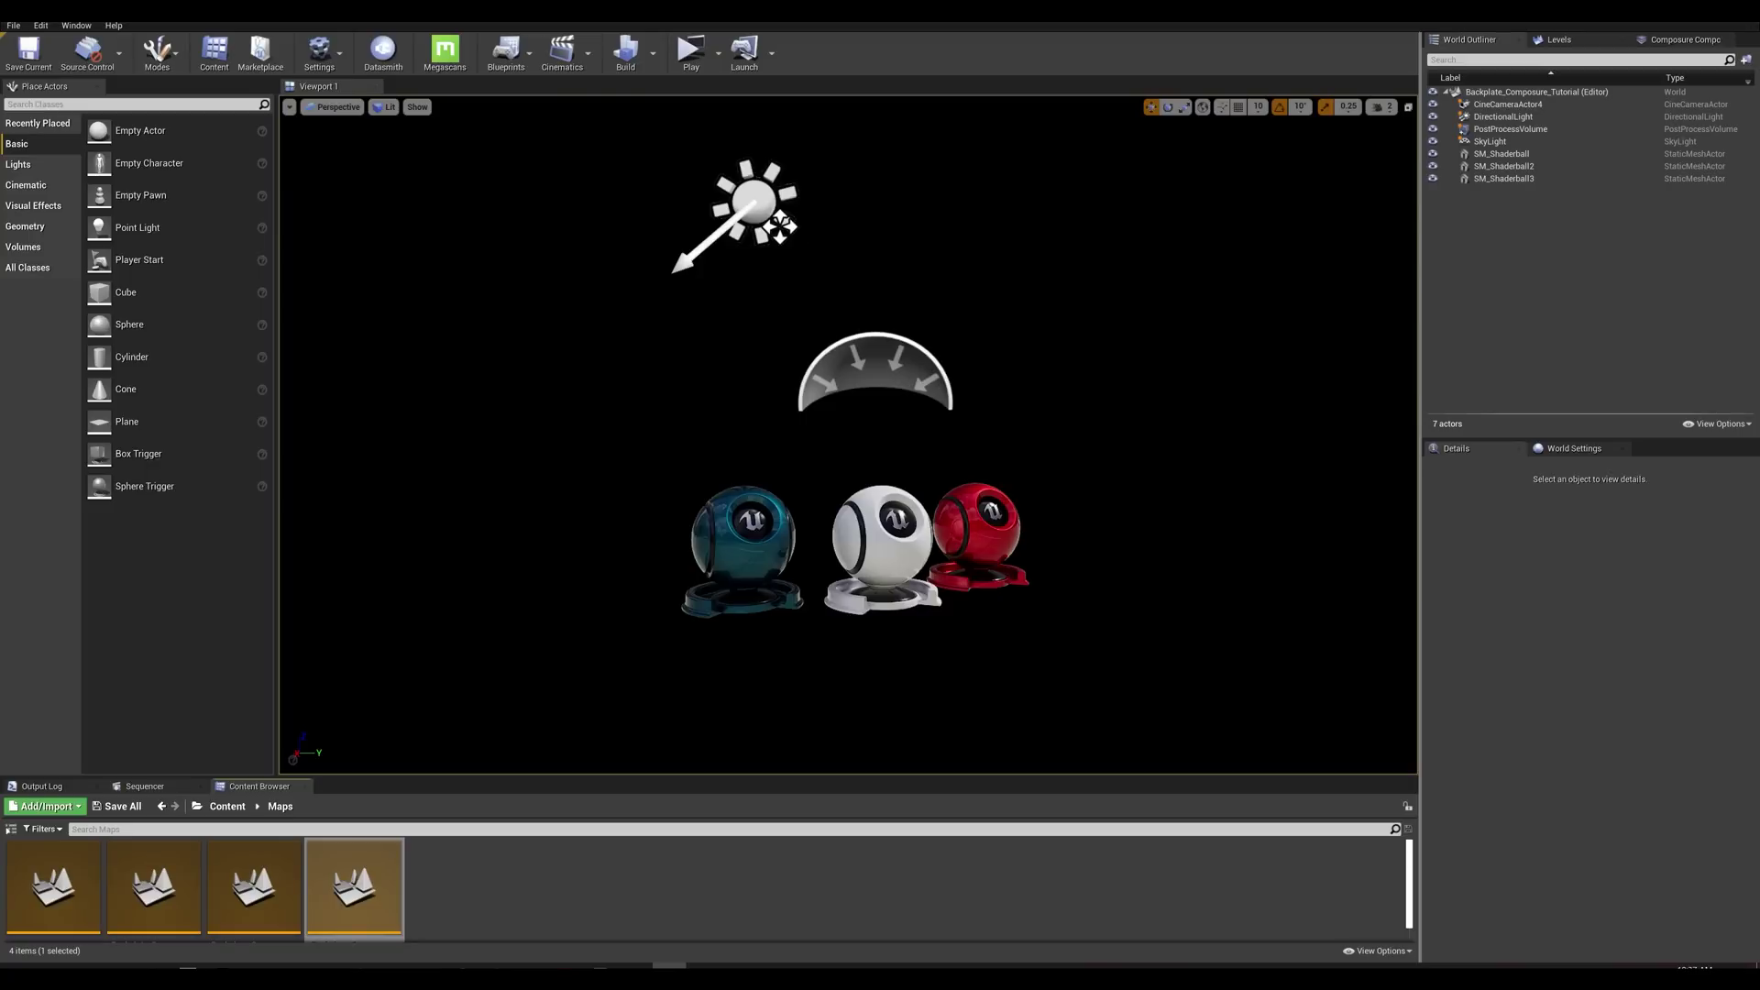
Step: Select the SkyLight in the viewport so its details appear
left_click(919, 388)
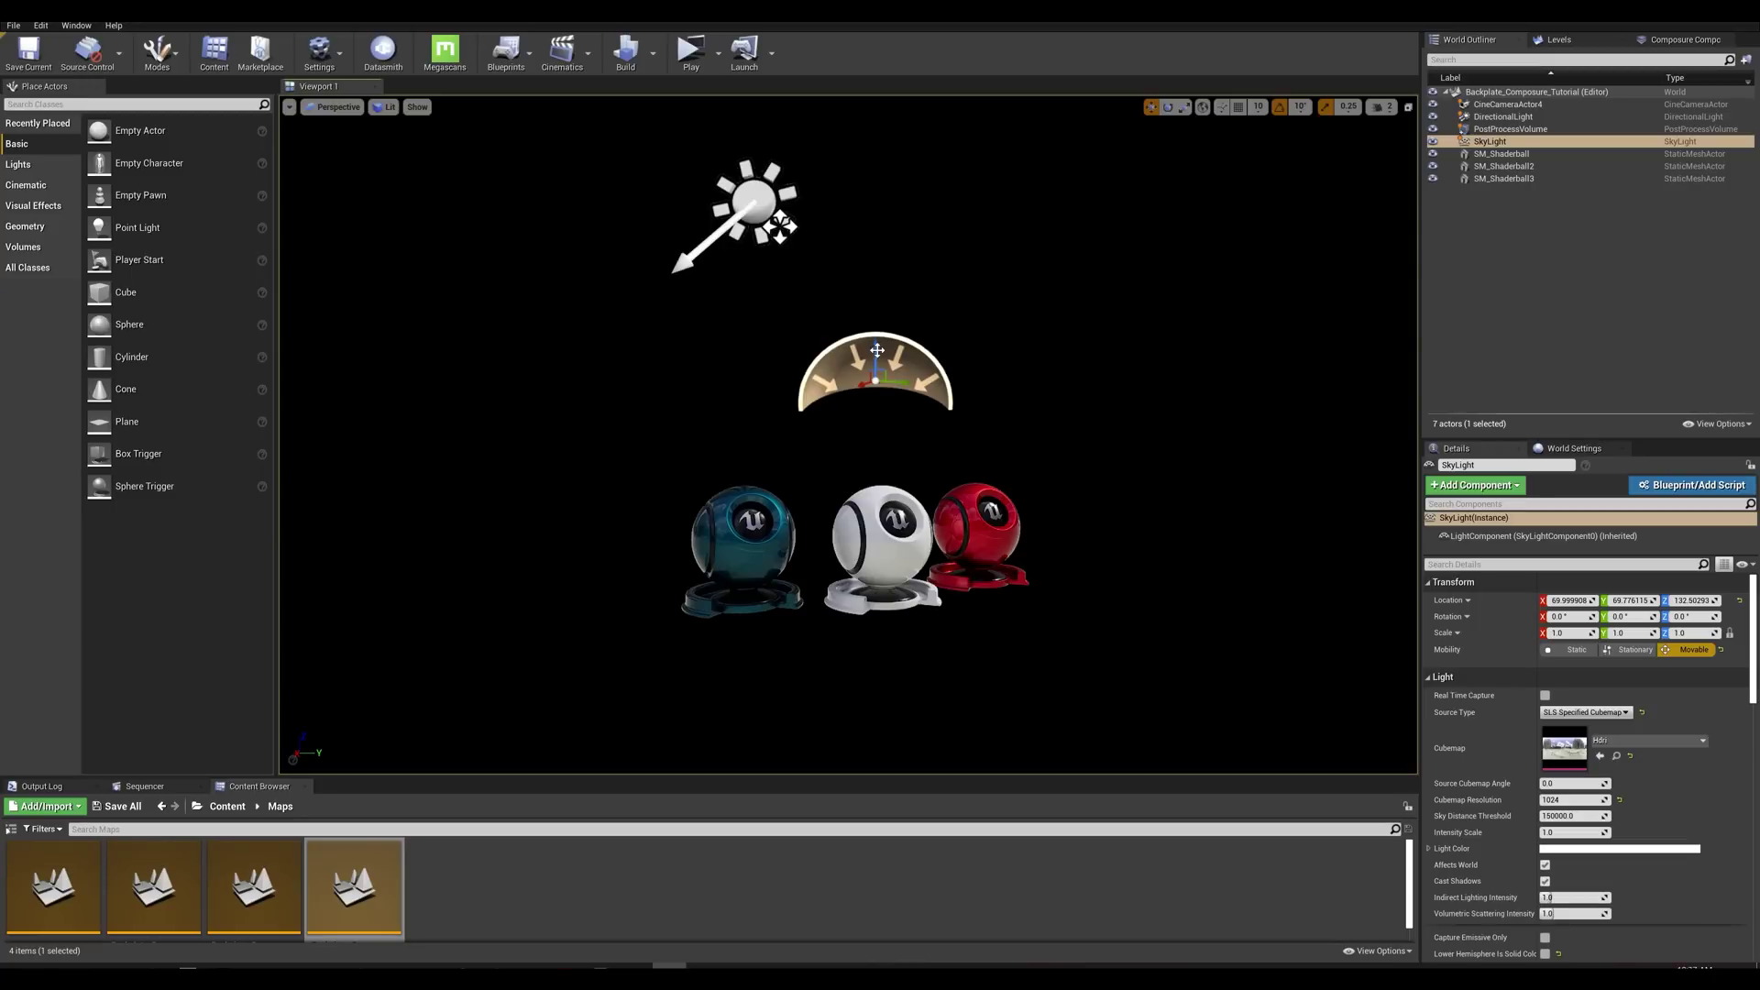
left_click(320, 55)
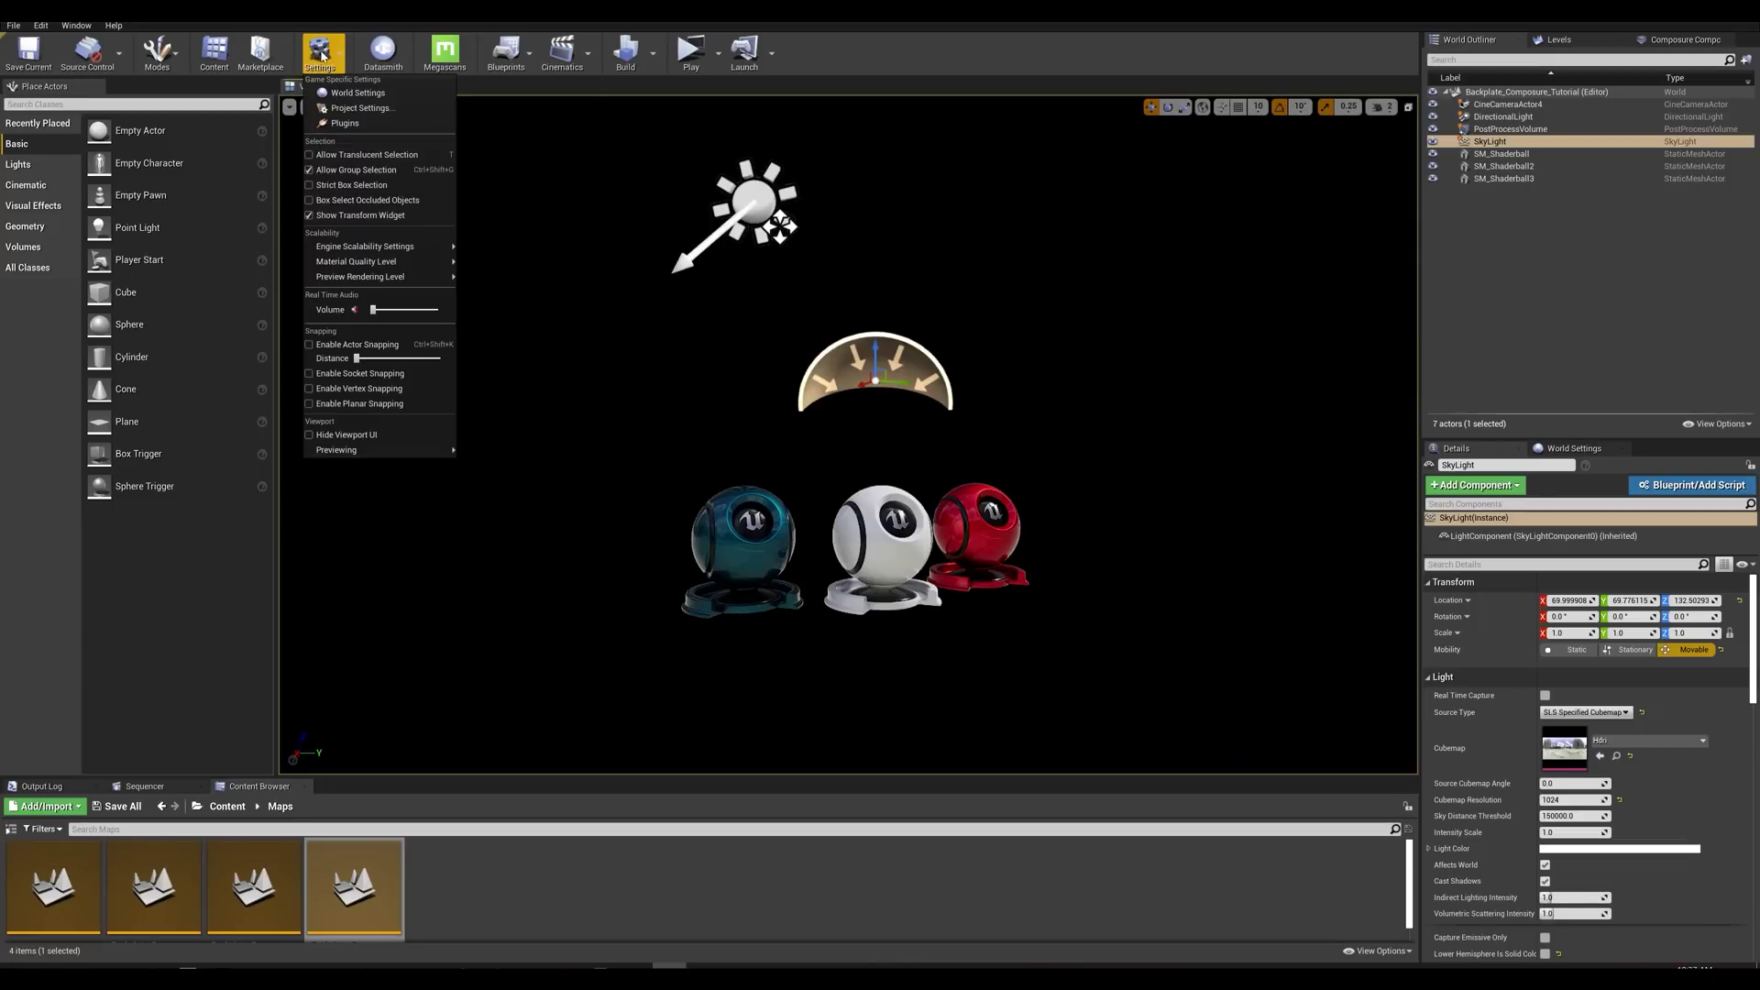
left_click(350, 124)
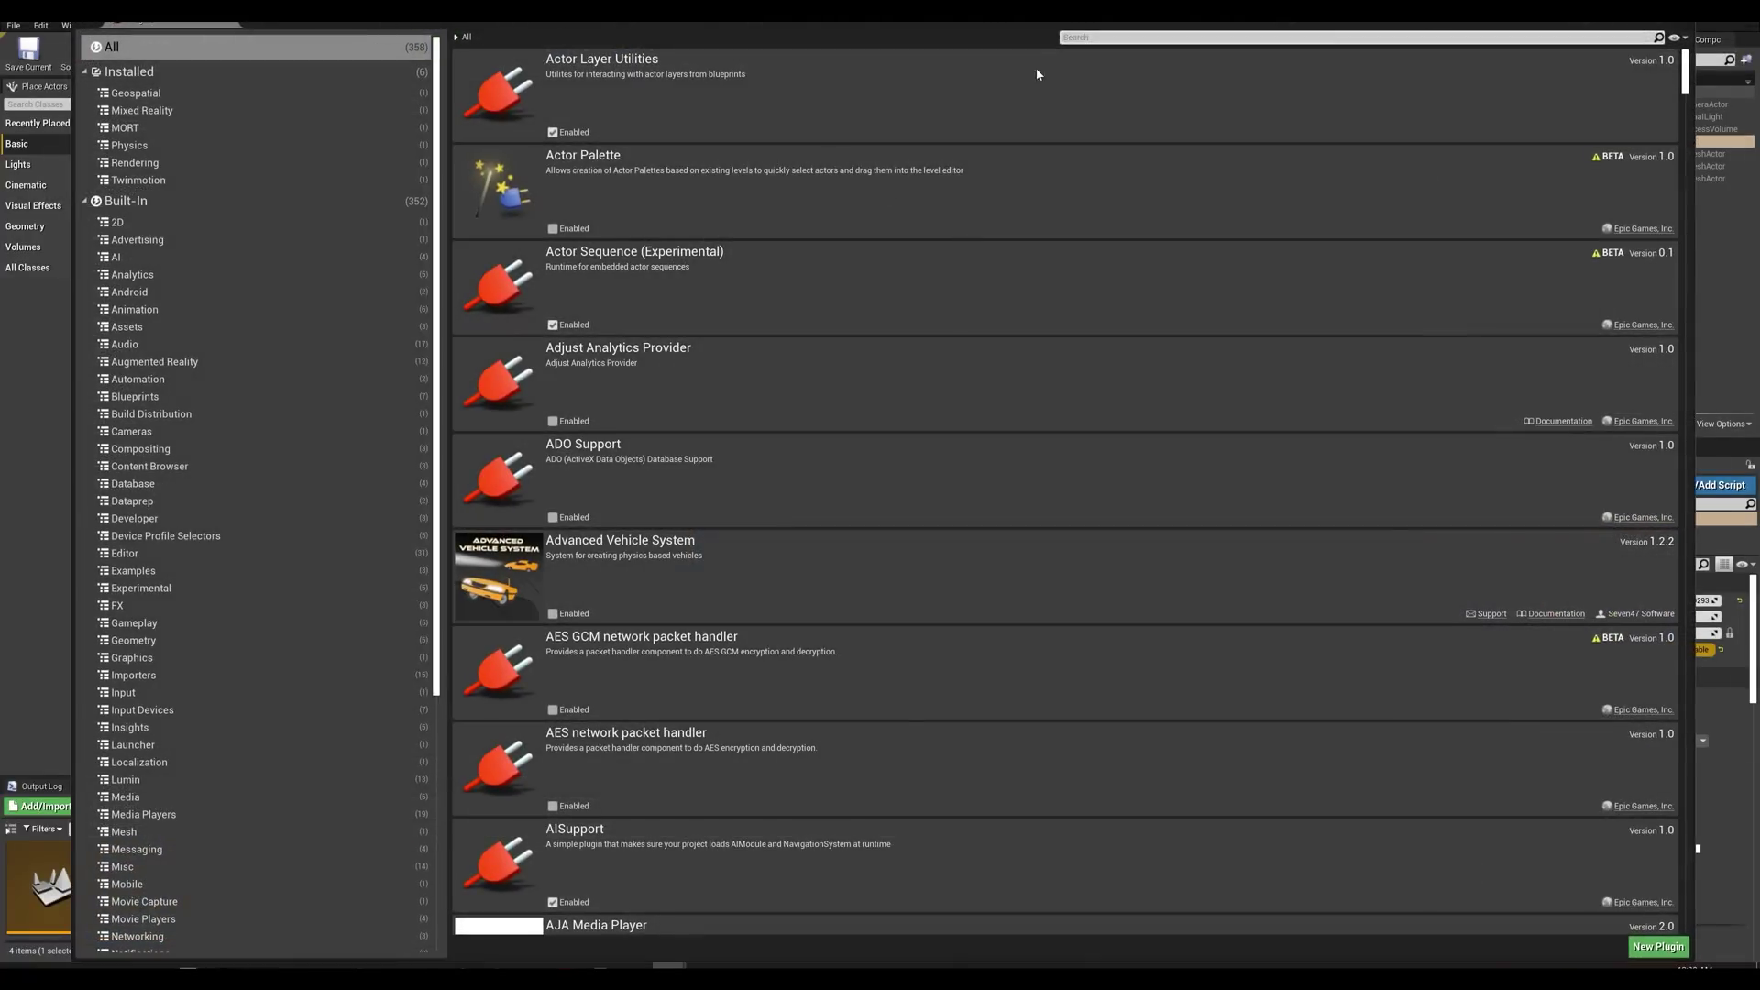
type("comp")
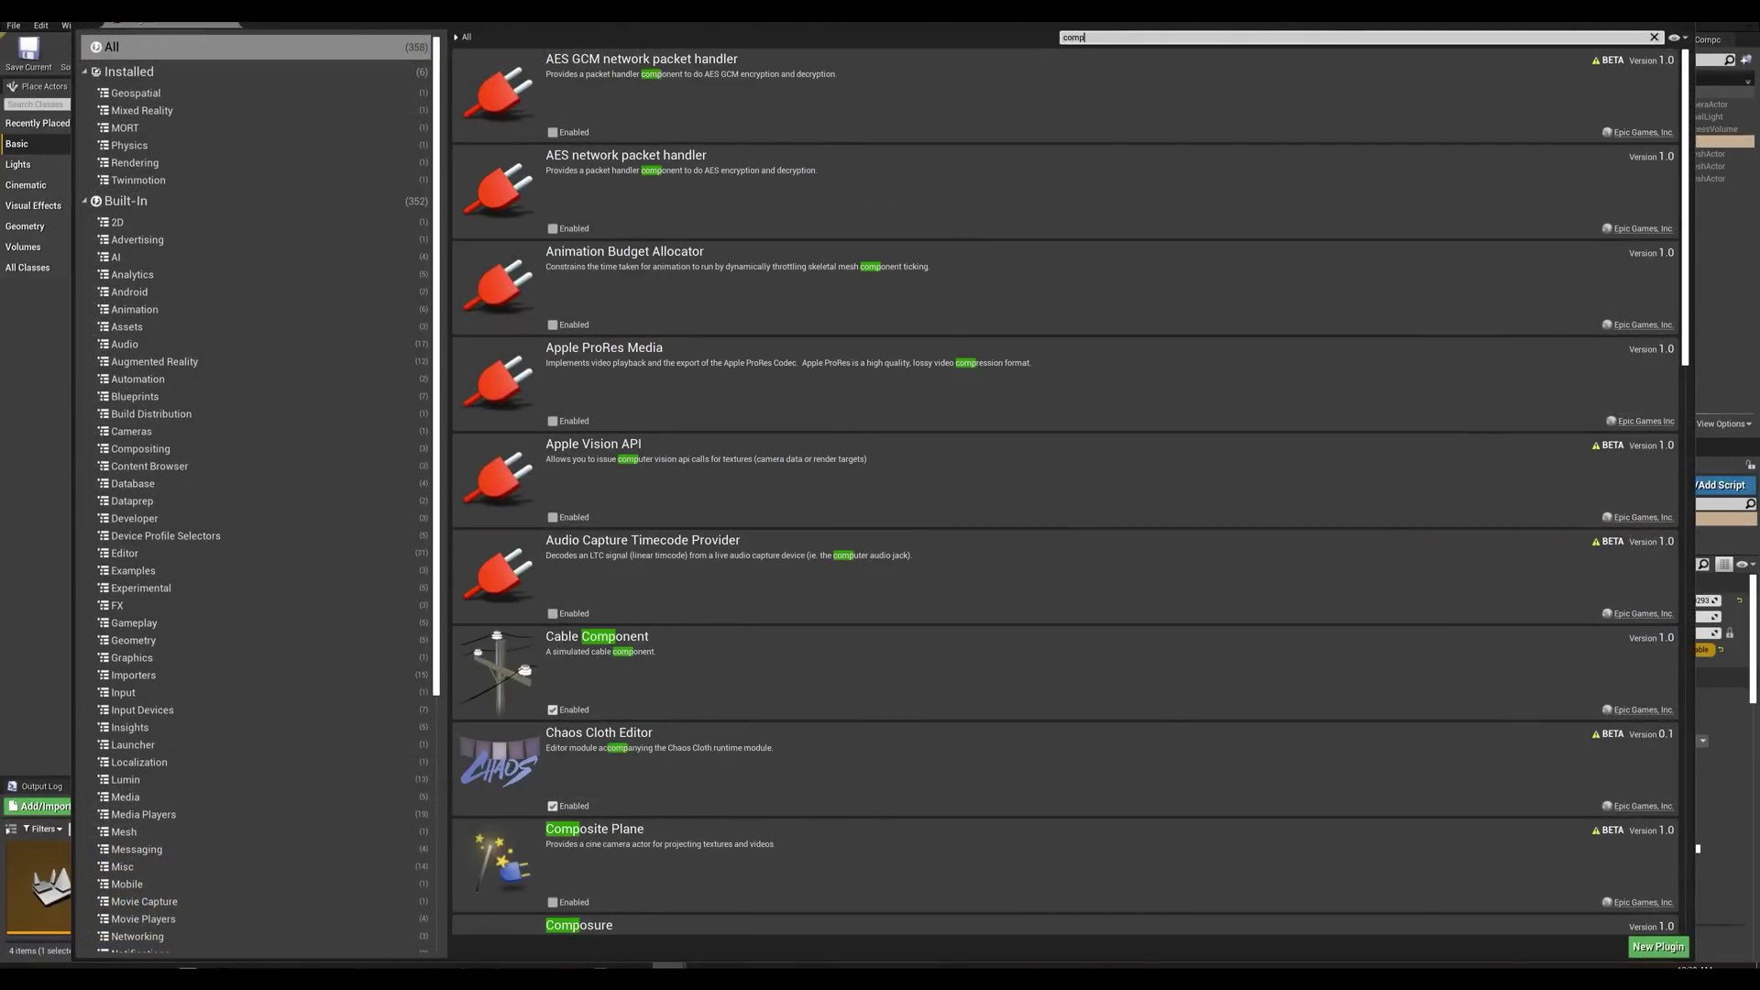
type("osure")
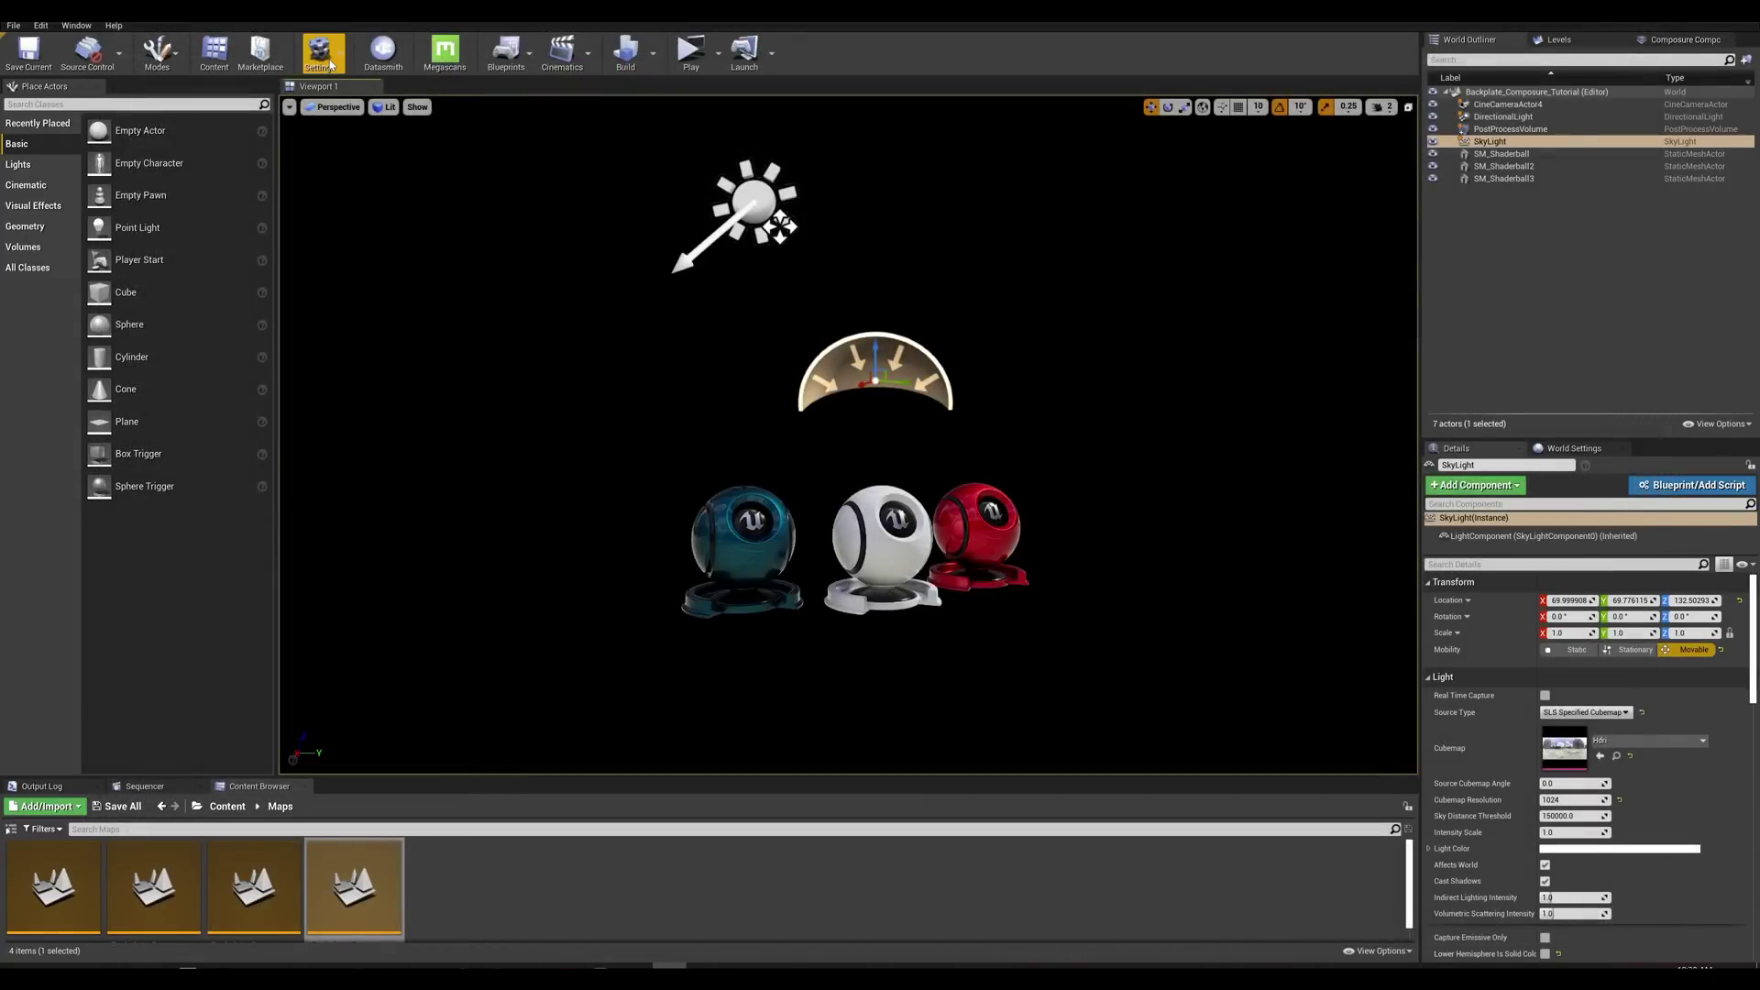
left_click(338, 52)
left_click(541, 147)
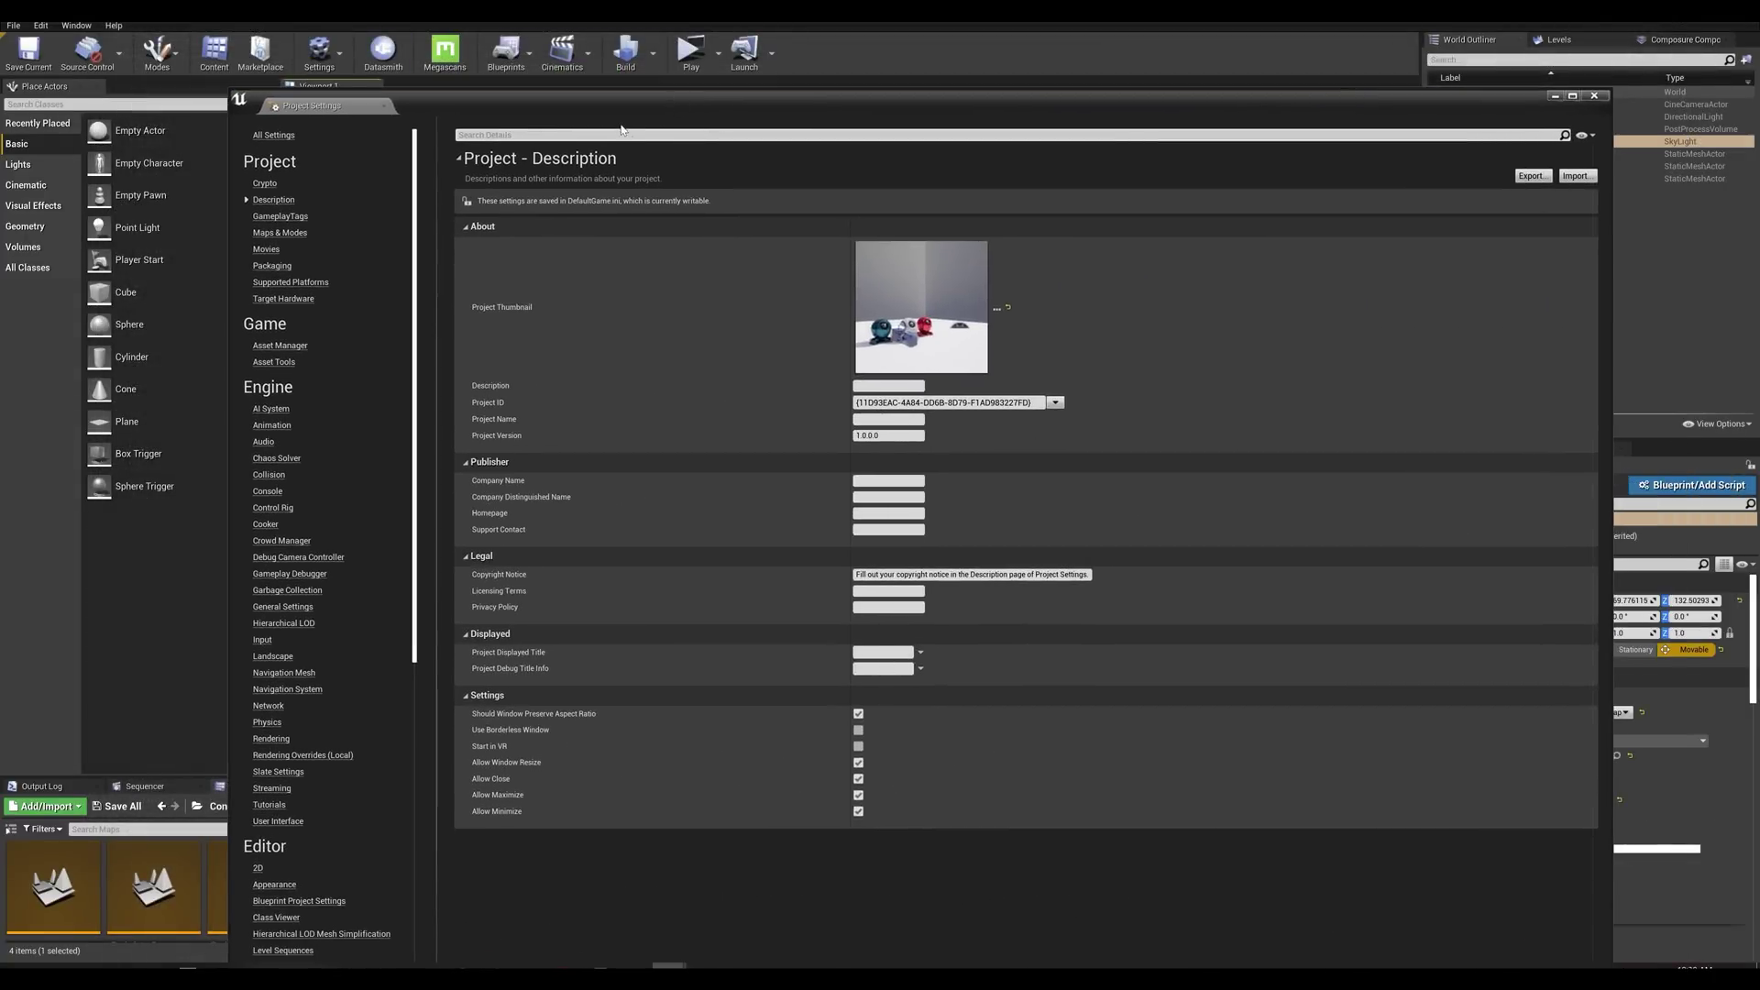
left_click(624, 131)
type("alpha")
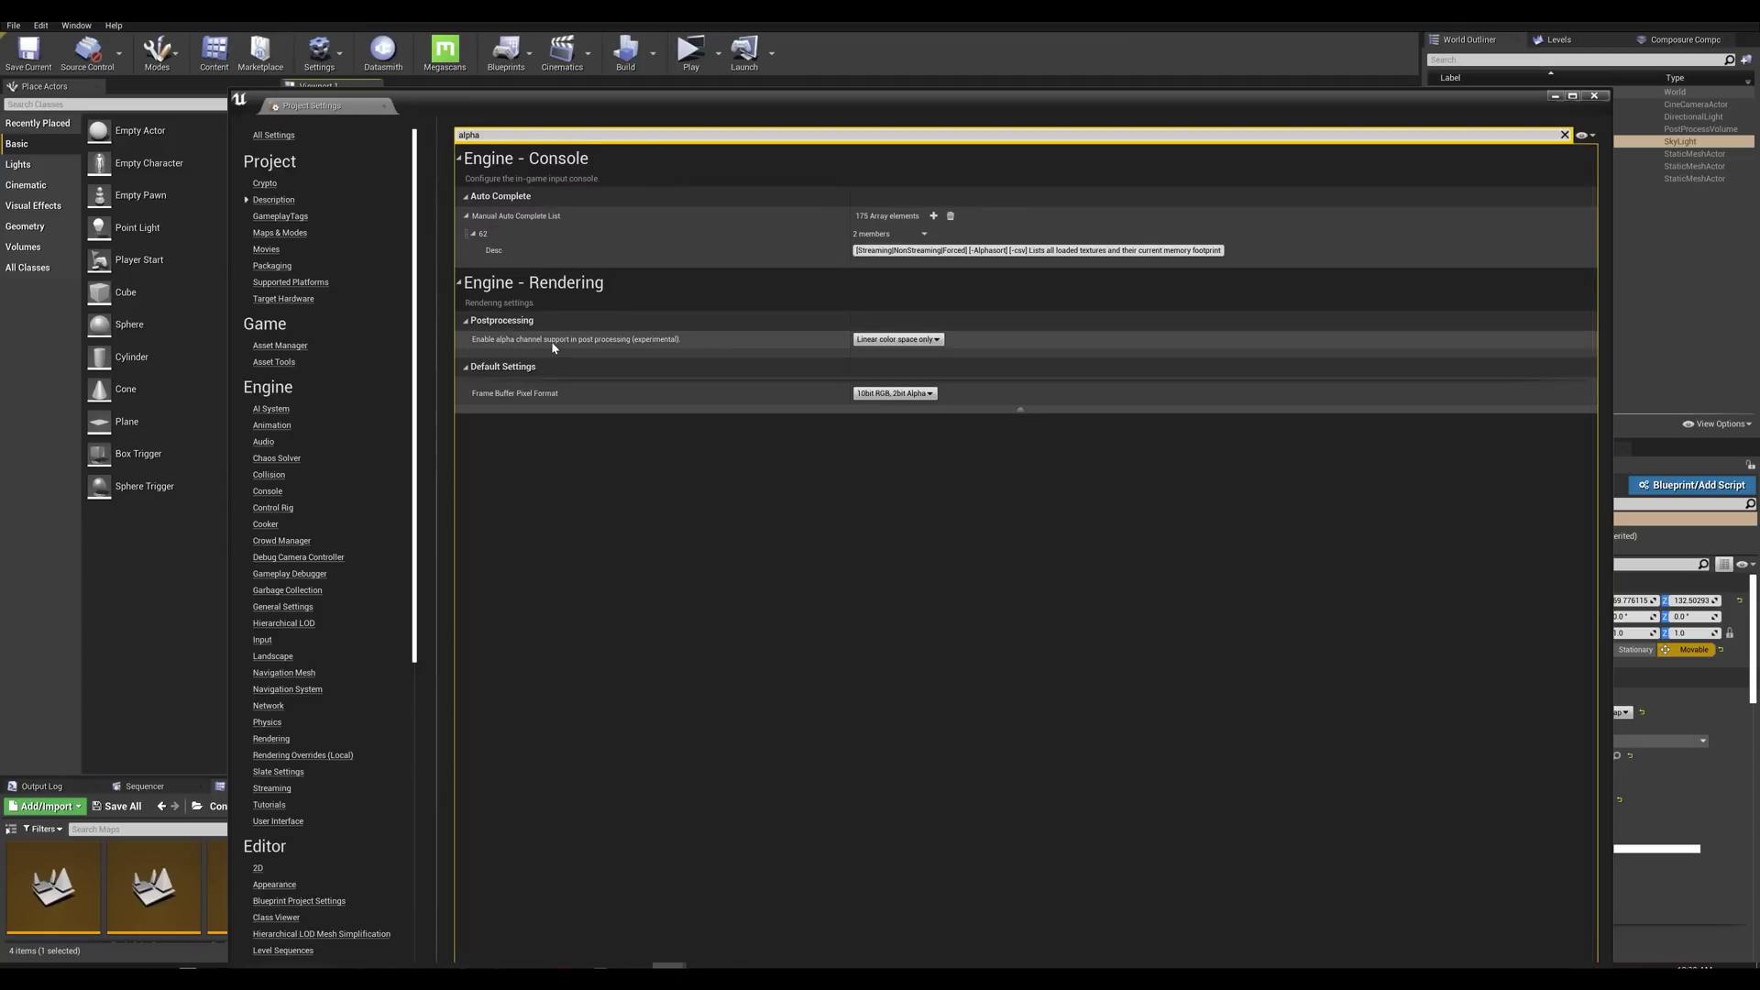
left_click(896, 339)
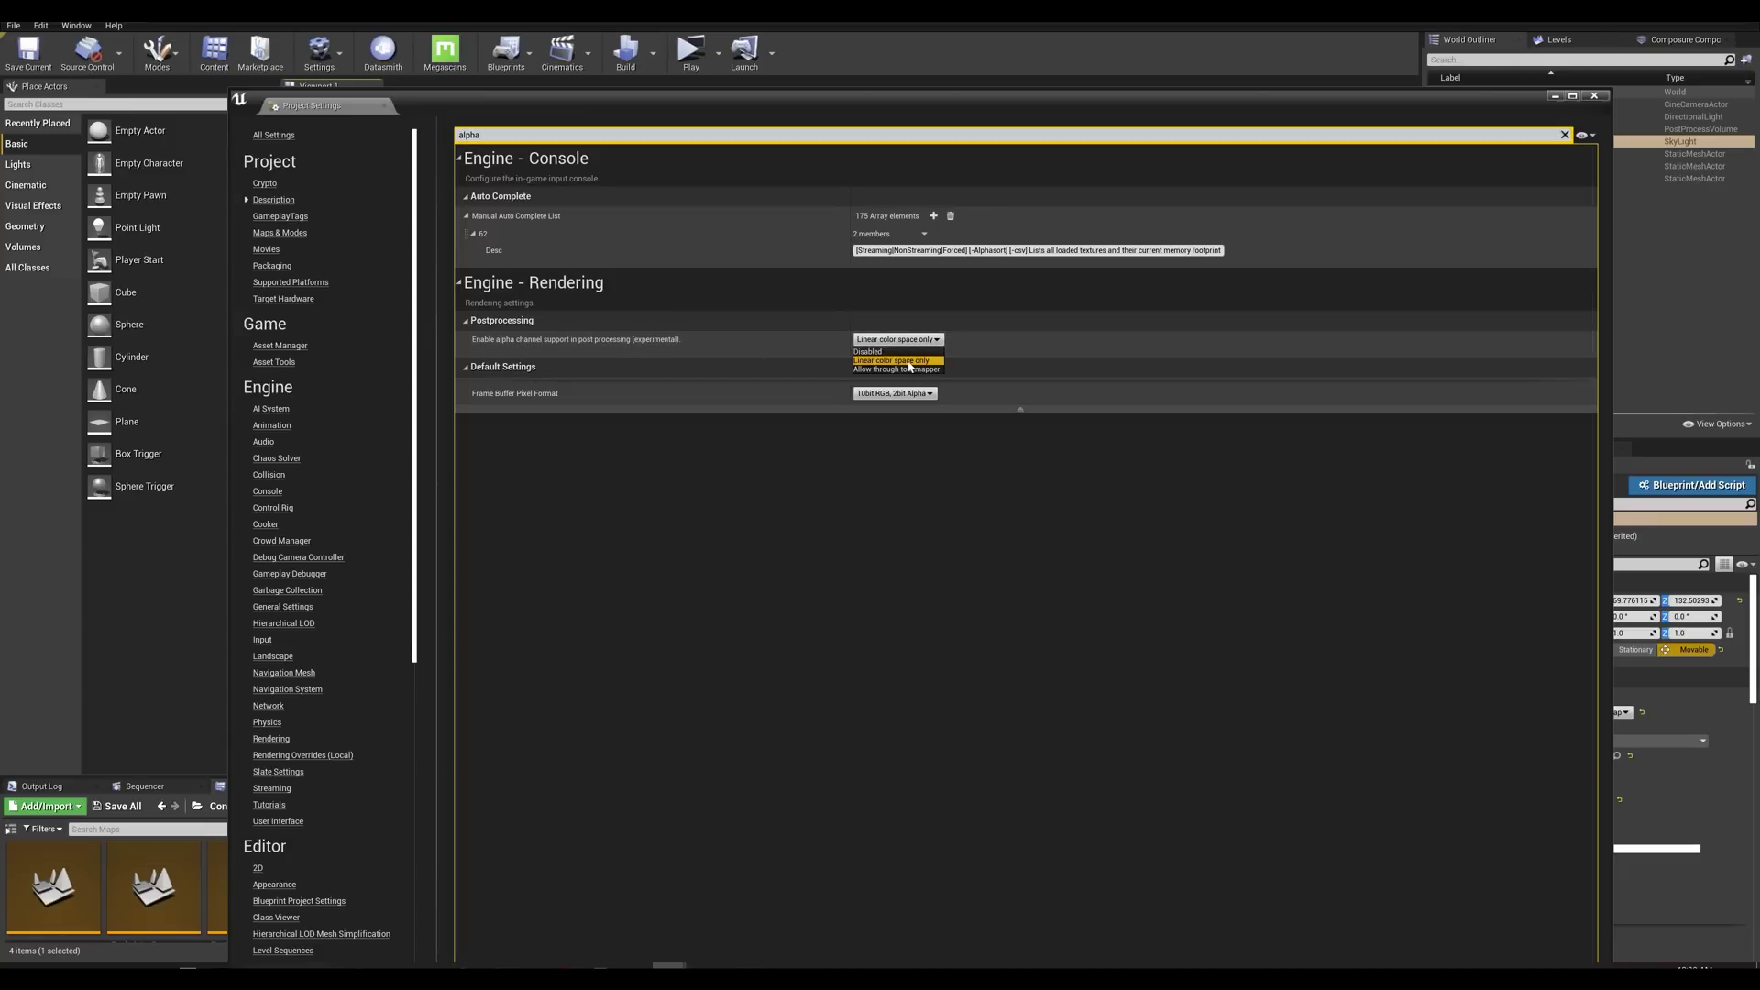
left_click(909, 363)
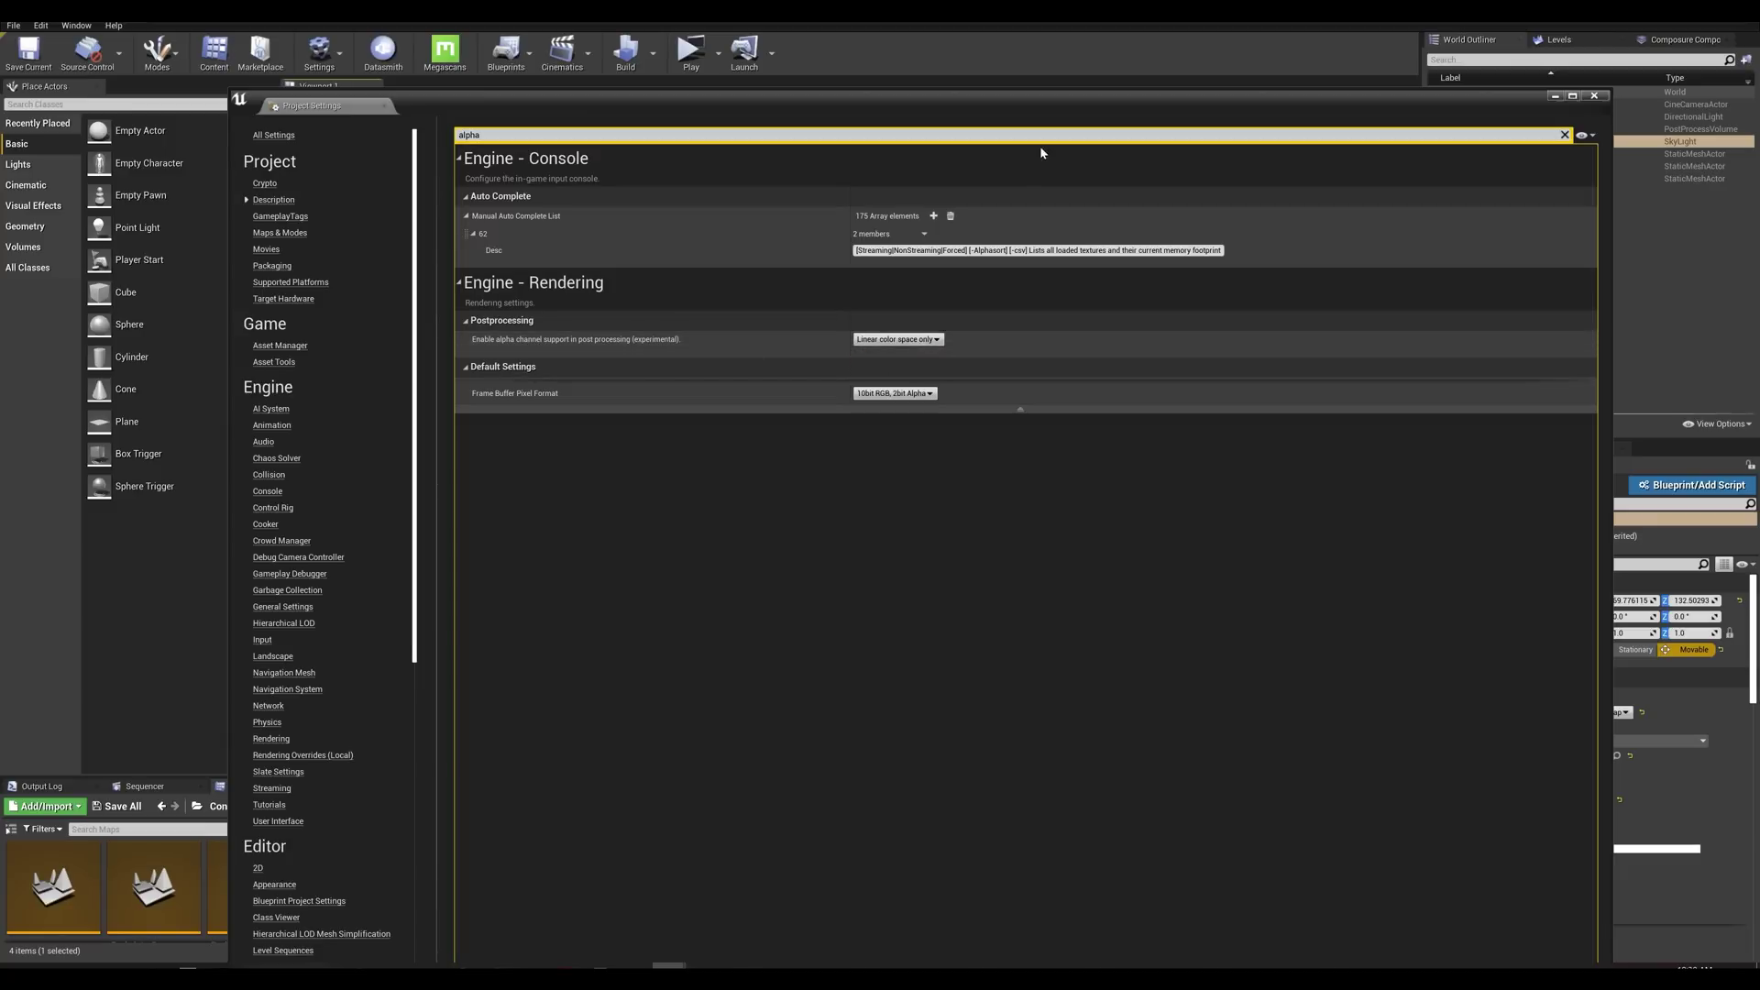
left_click_drag(1035, 99, 973, 13)
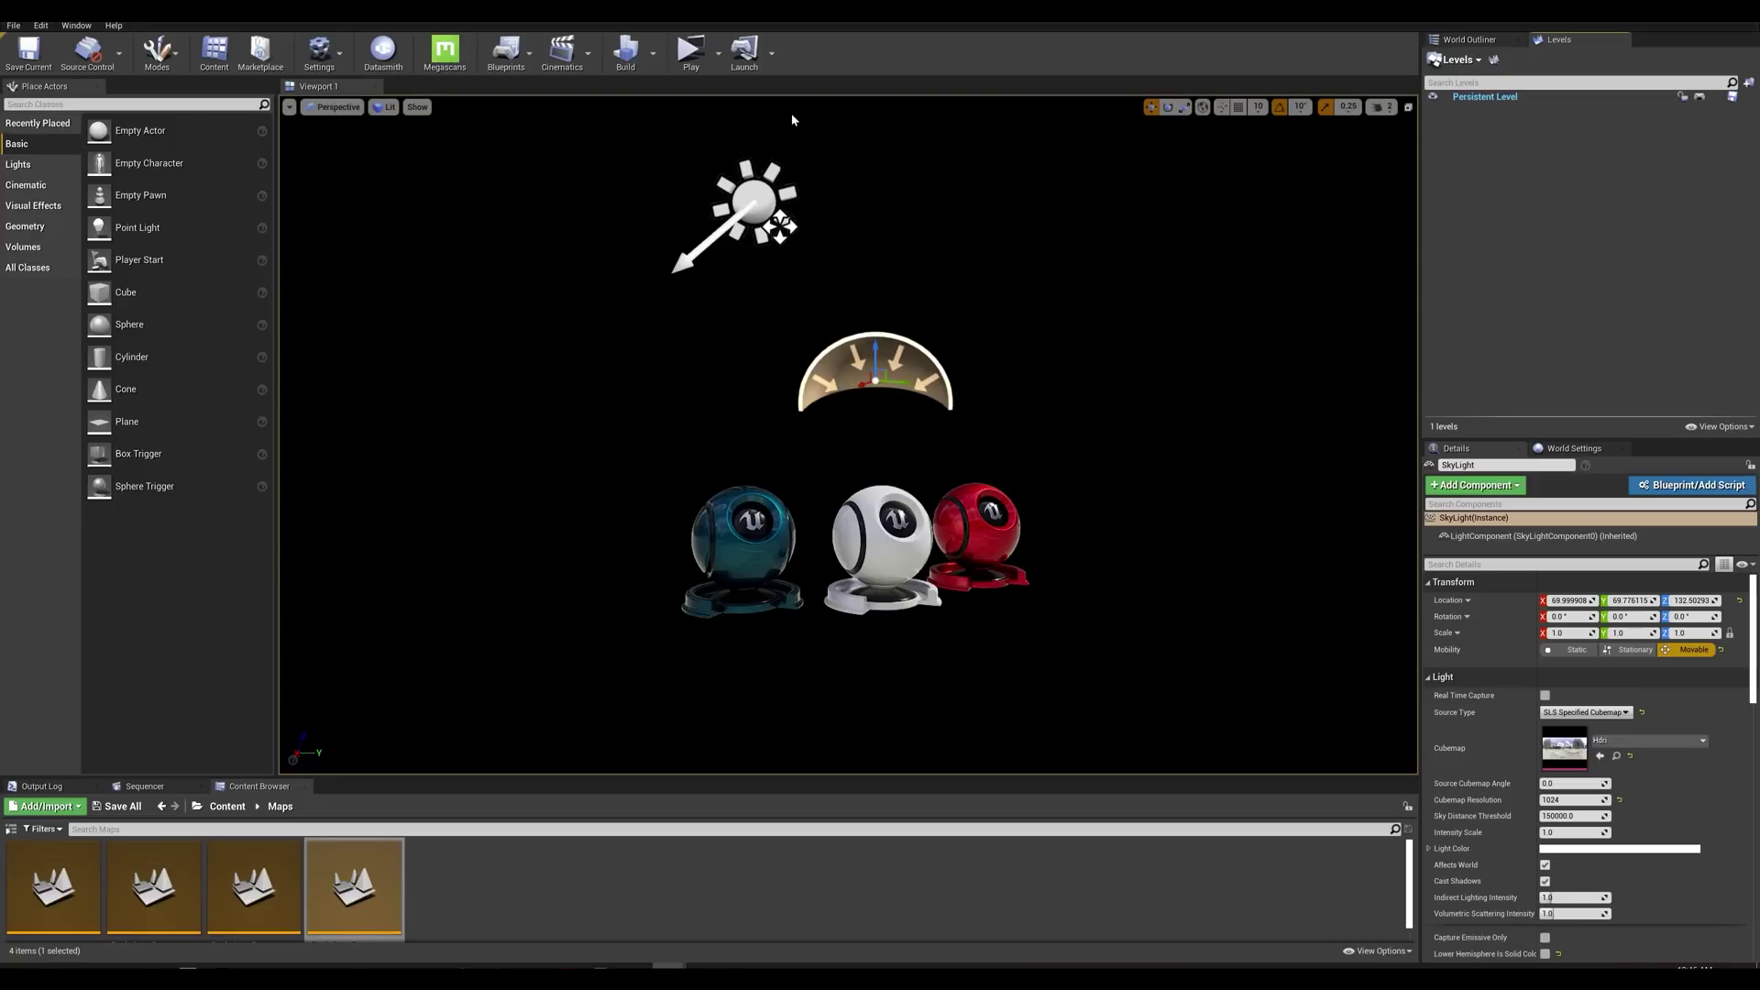
Step: Dock the Composure Compositing panel from the Window menu
left_click(76, 26)
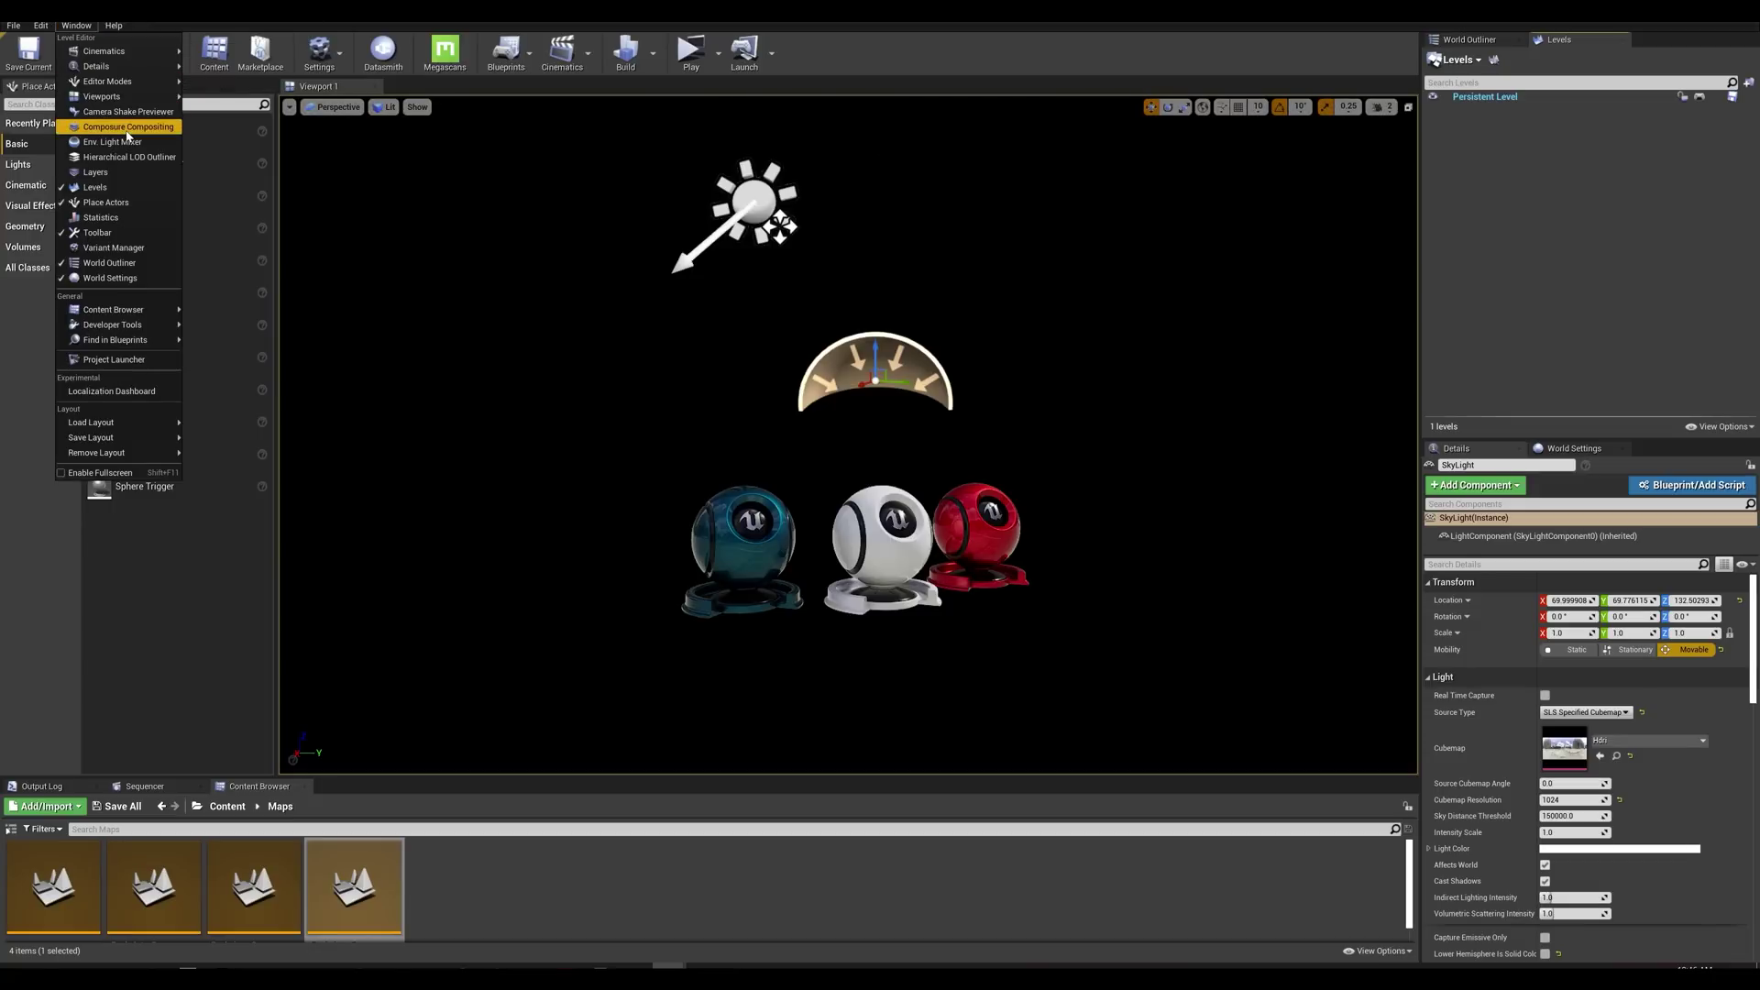
left_click(127, 127)
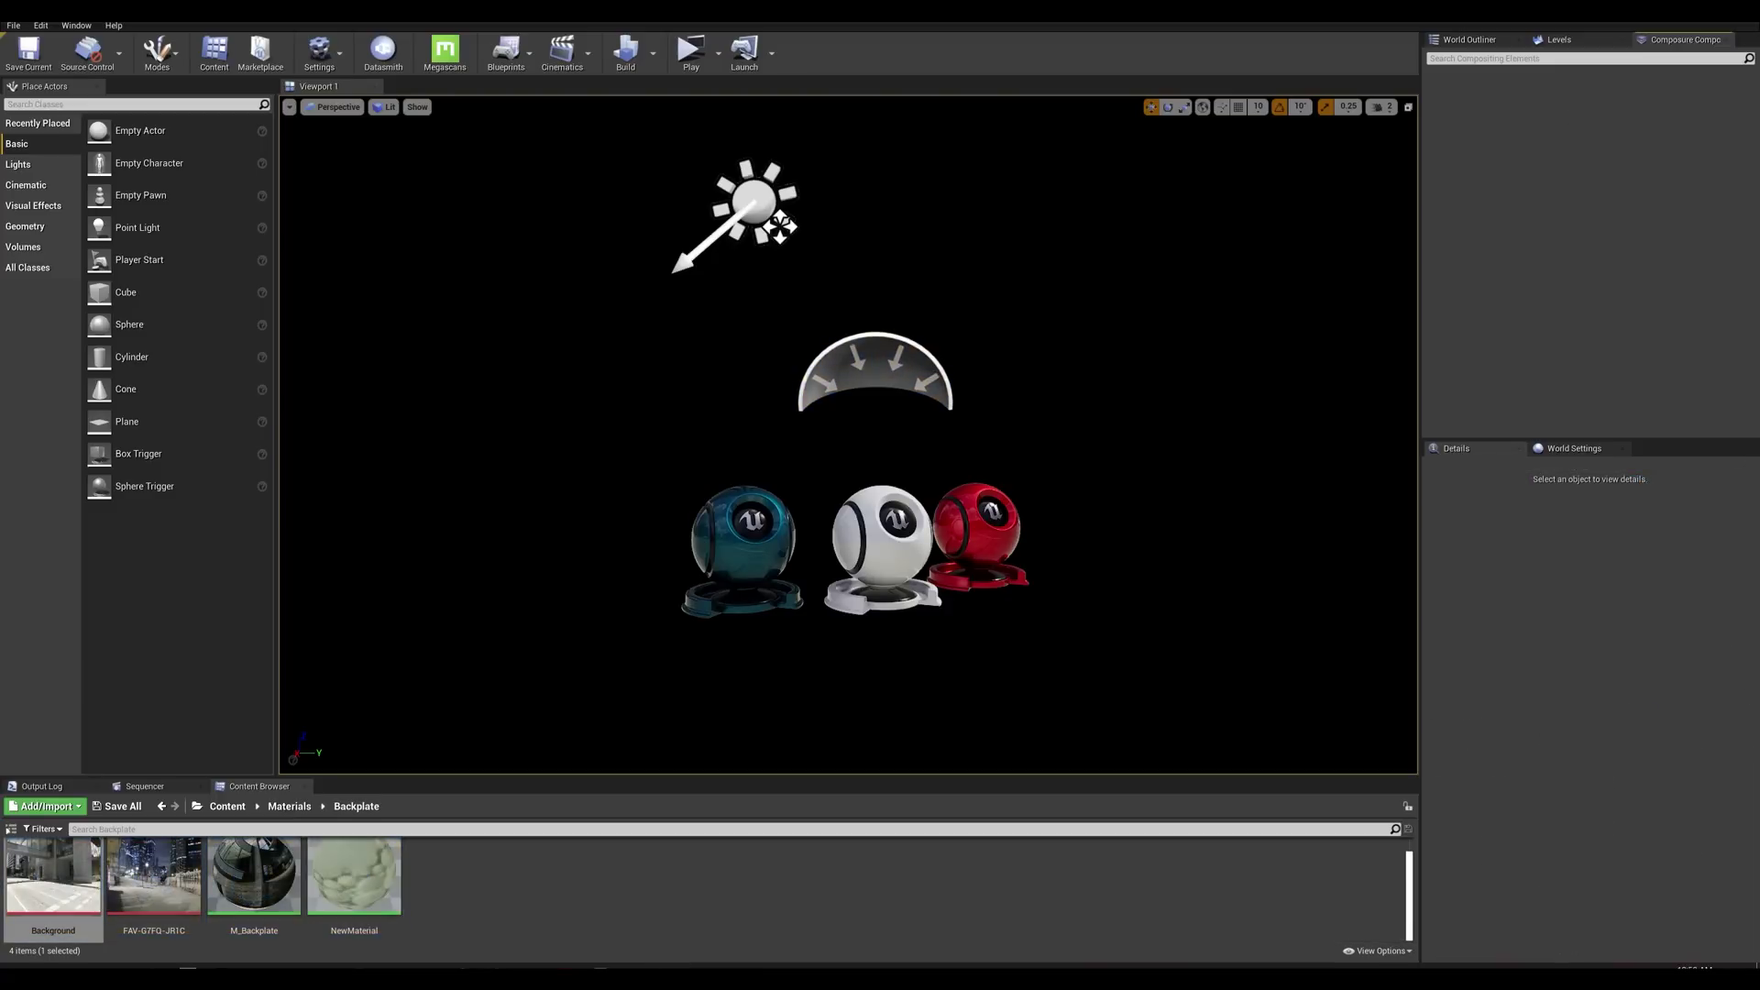
Step: Create an Empty Comp Shot named 0010_comp and select it
right_click(1531, 143)
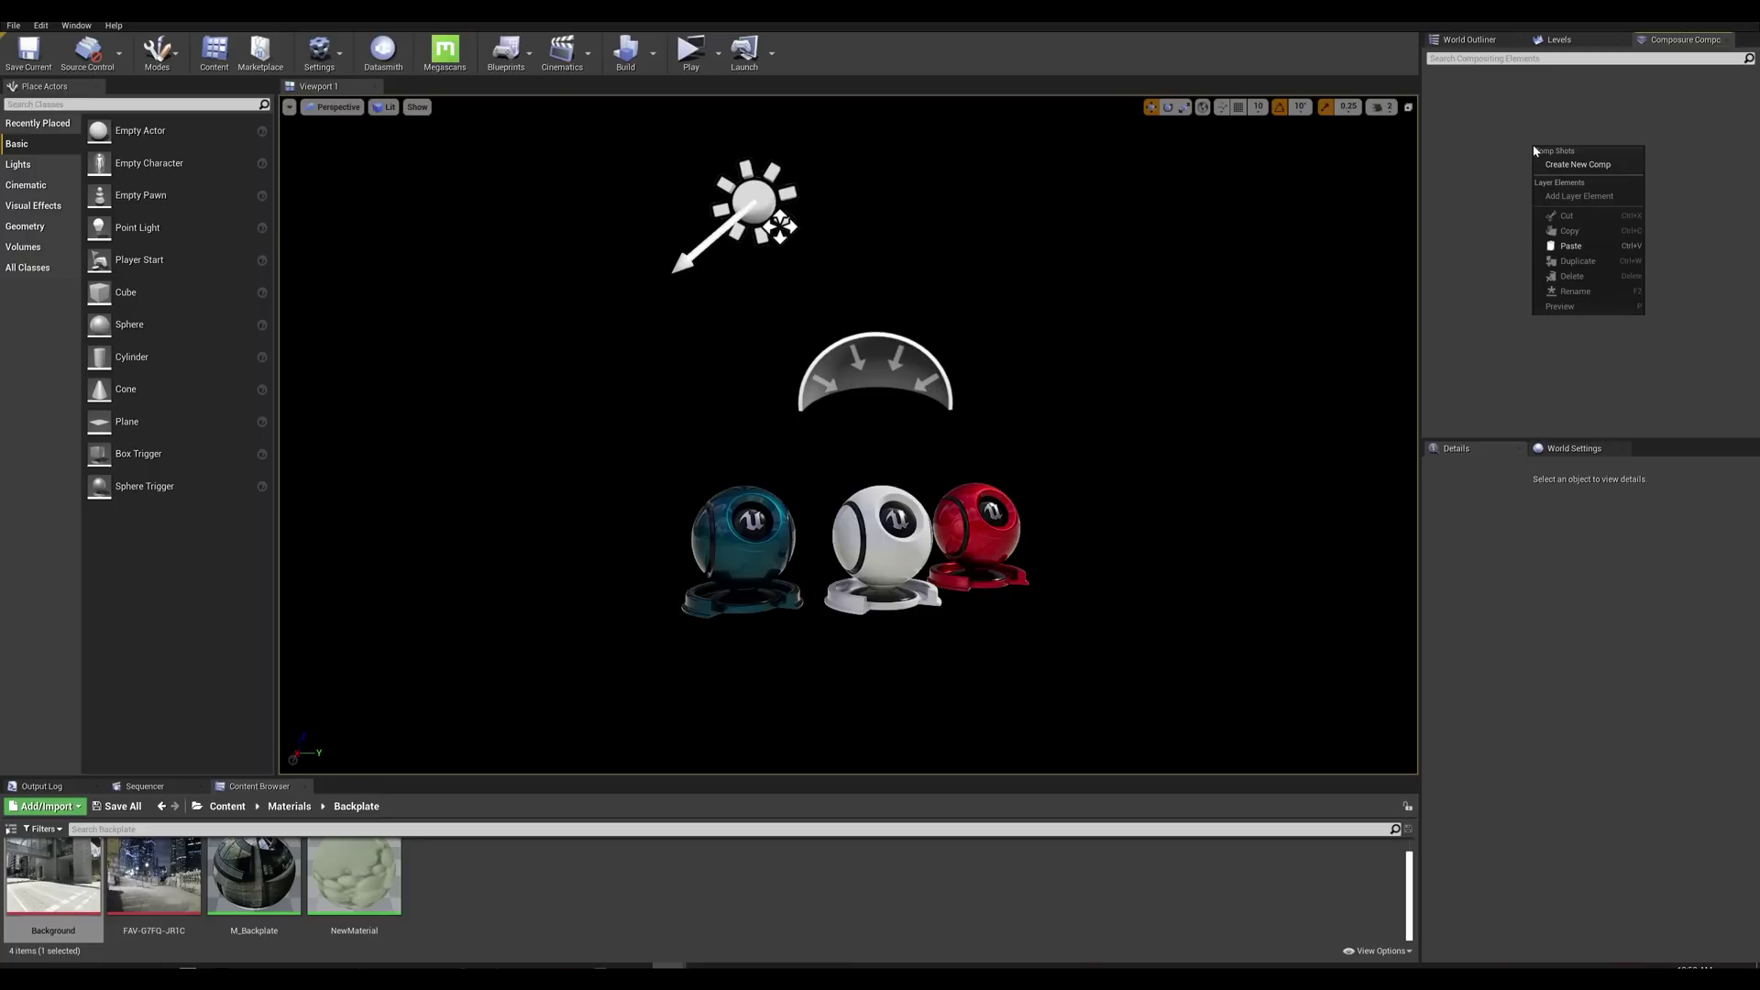
left_click(1572, 169)
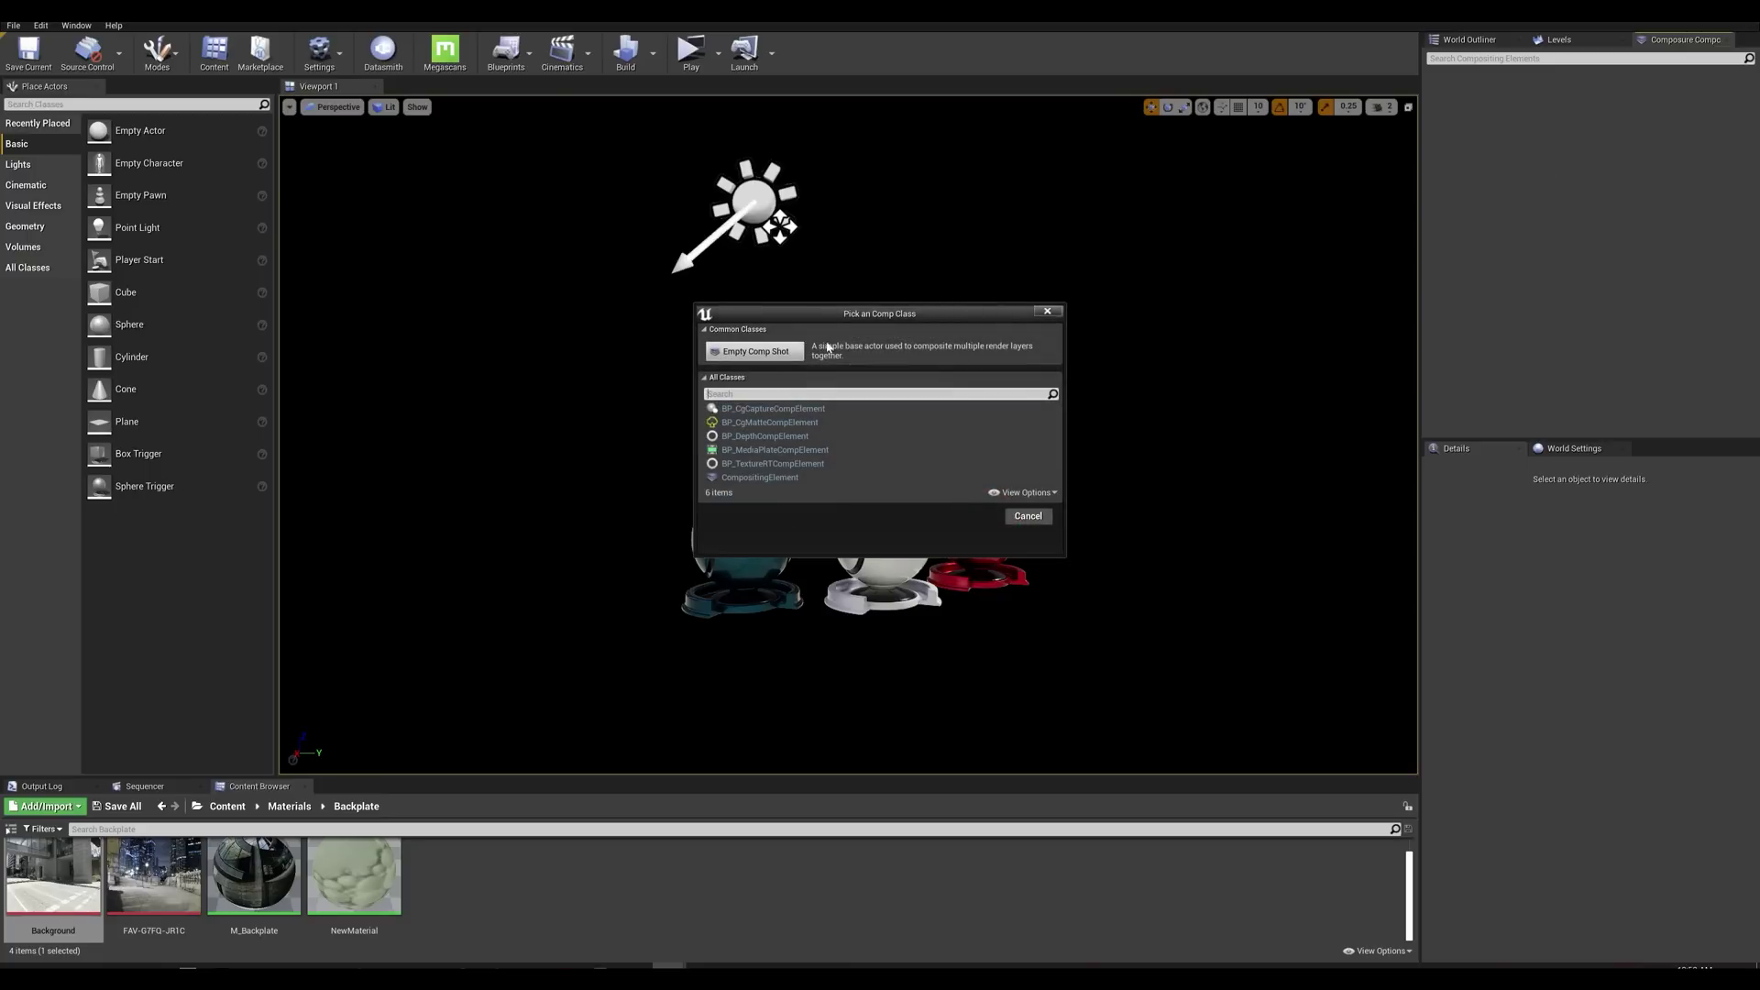
left_click(758, 355)
left_click(1548, 142)
left_click(1511, 76)
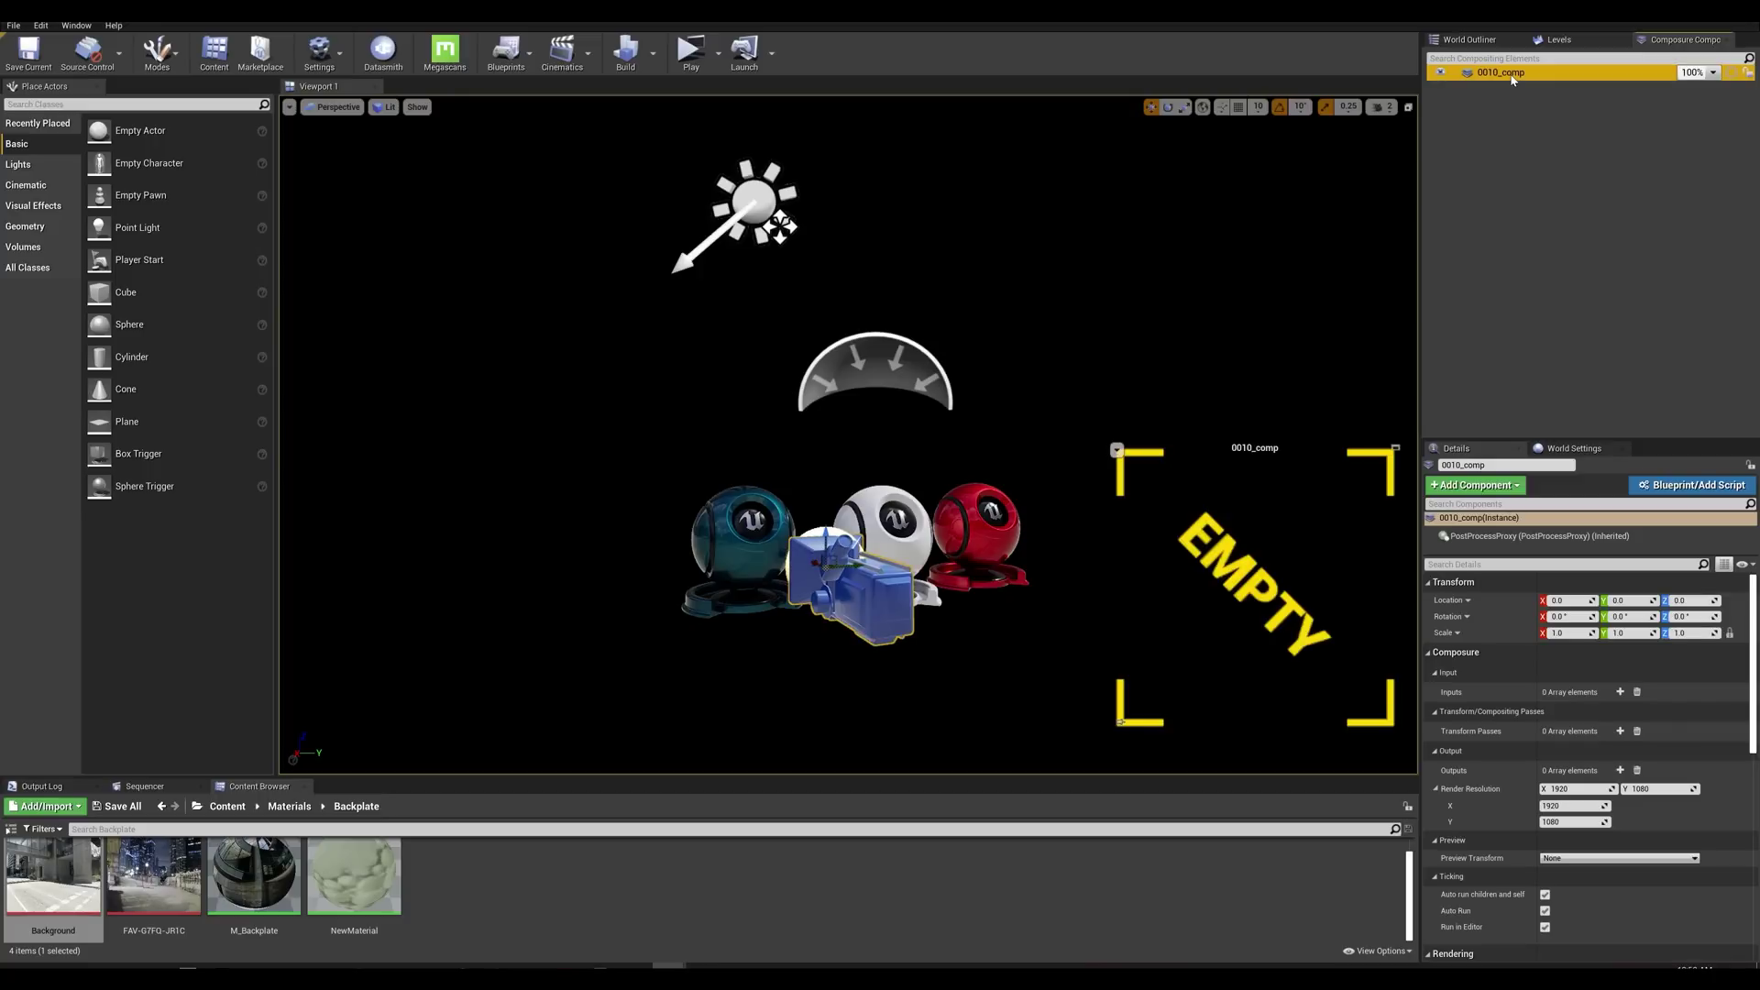
Step: Add a Media Plate layer element, media_plate1, under 0010_comp
right_click(1501, 79)
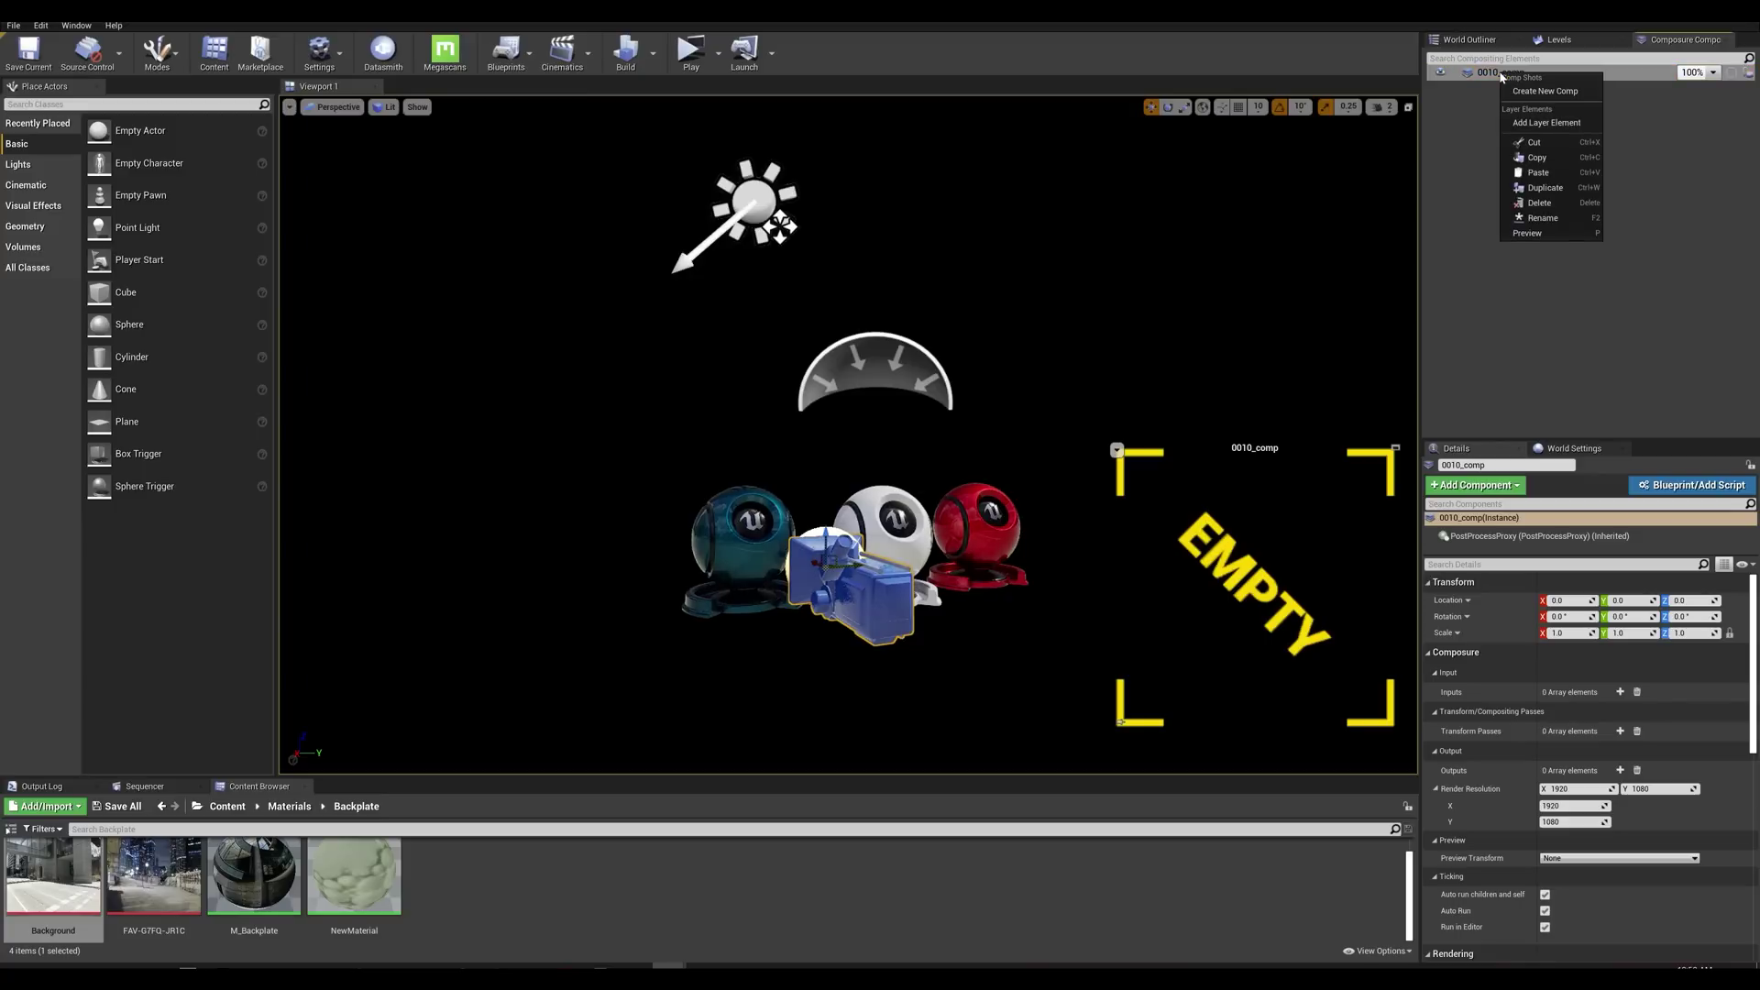
left_click(1550, 124)
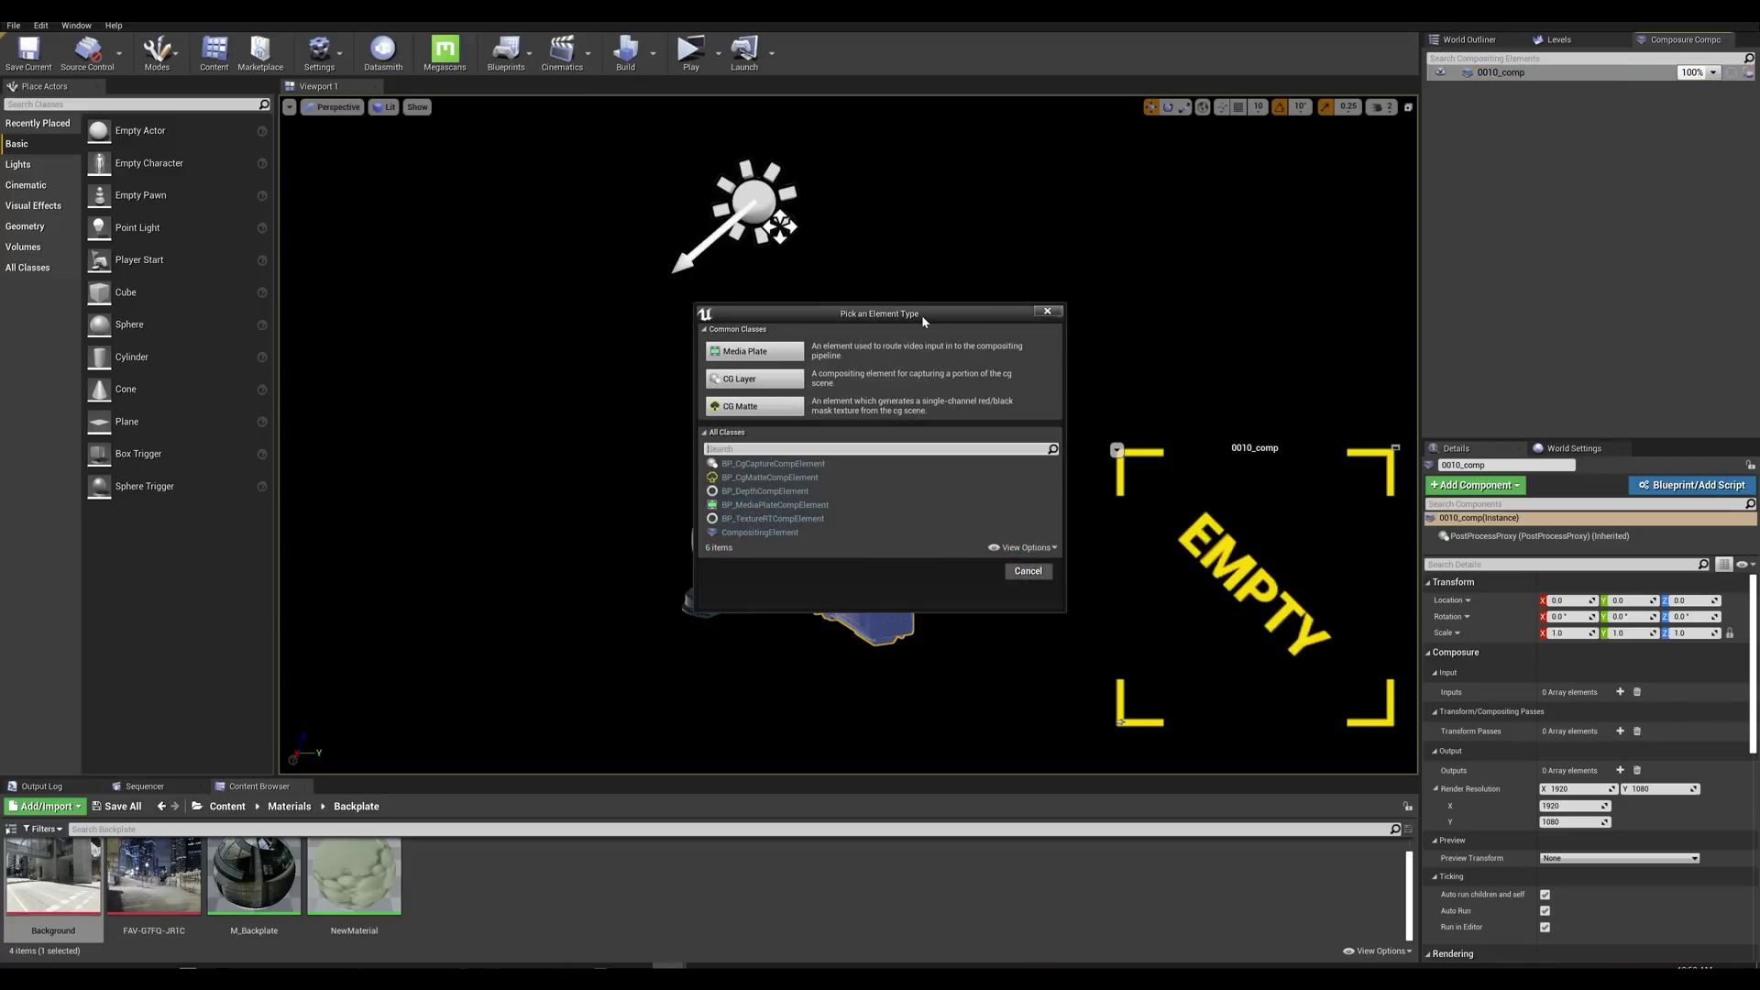
left_click(758, 357)
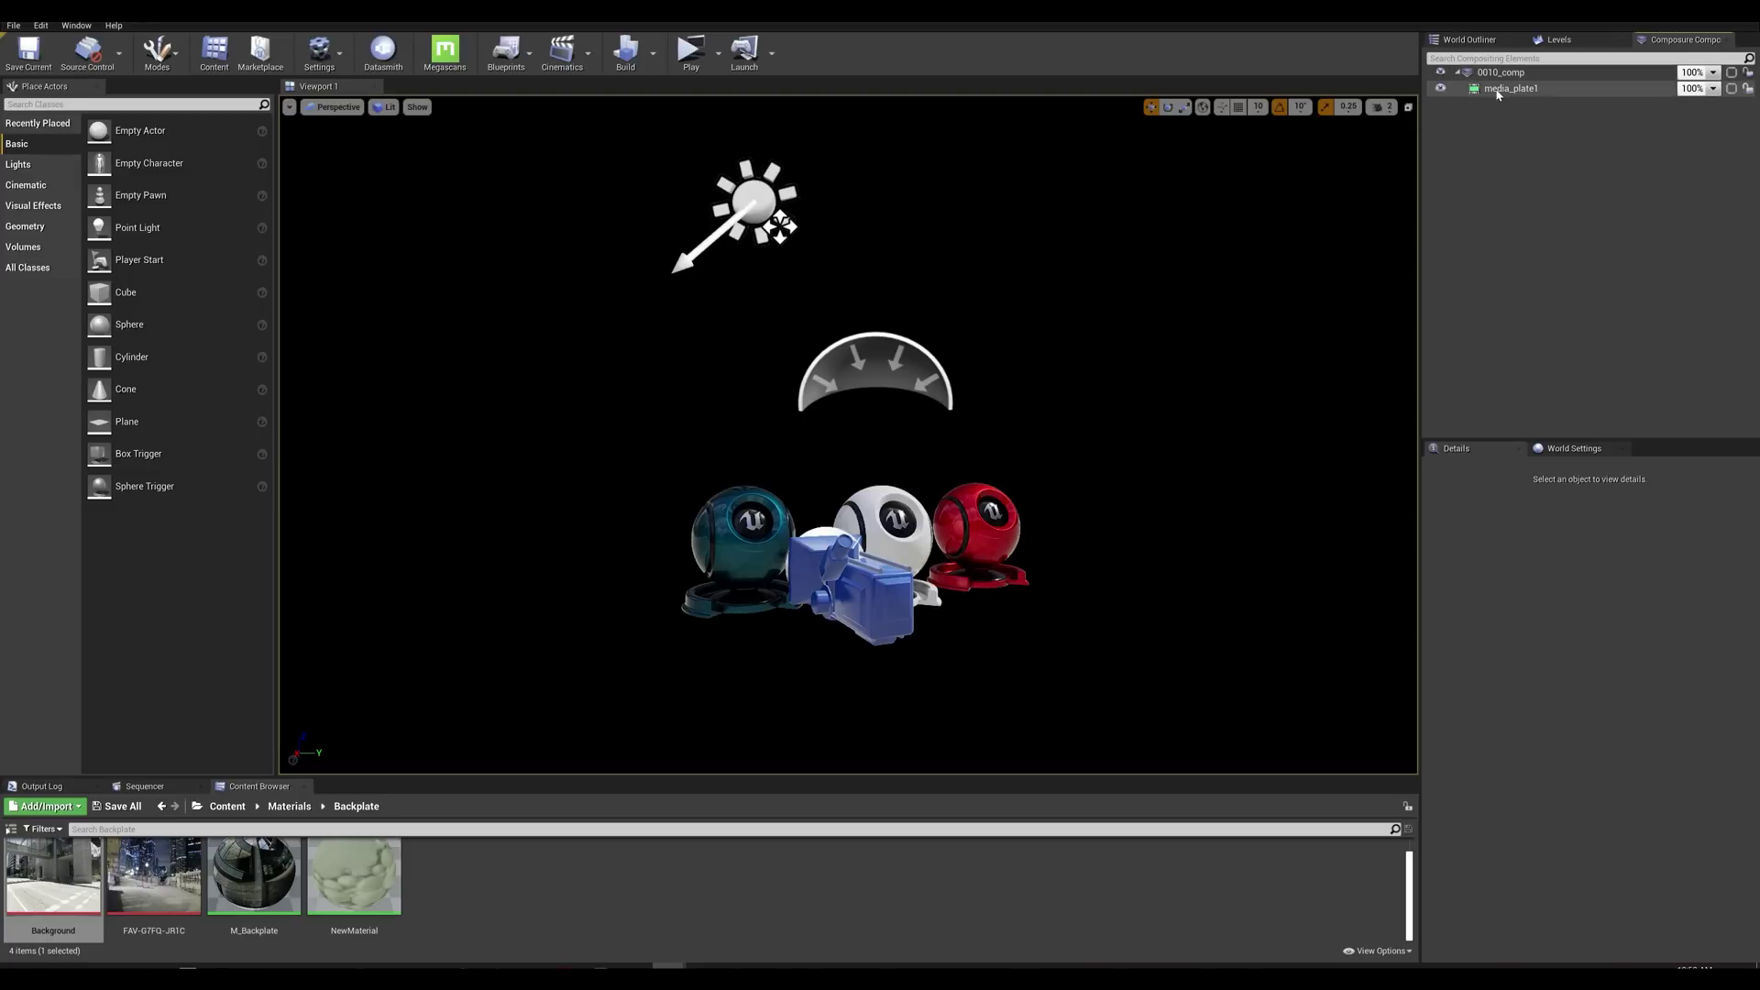
left_click(1495, 88)
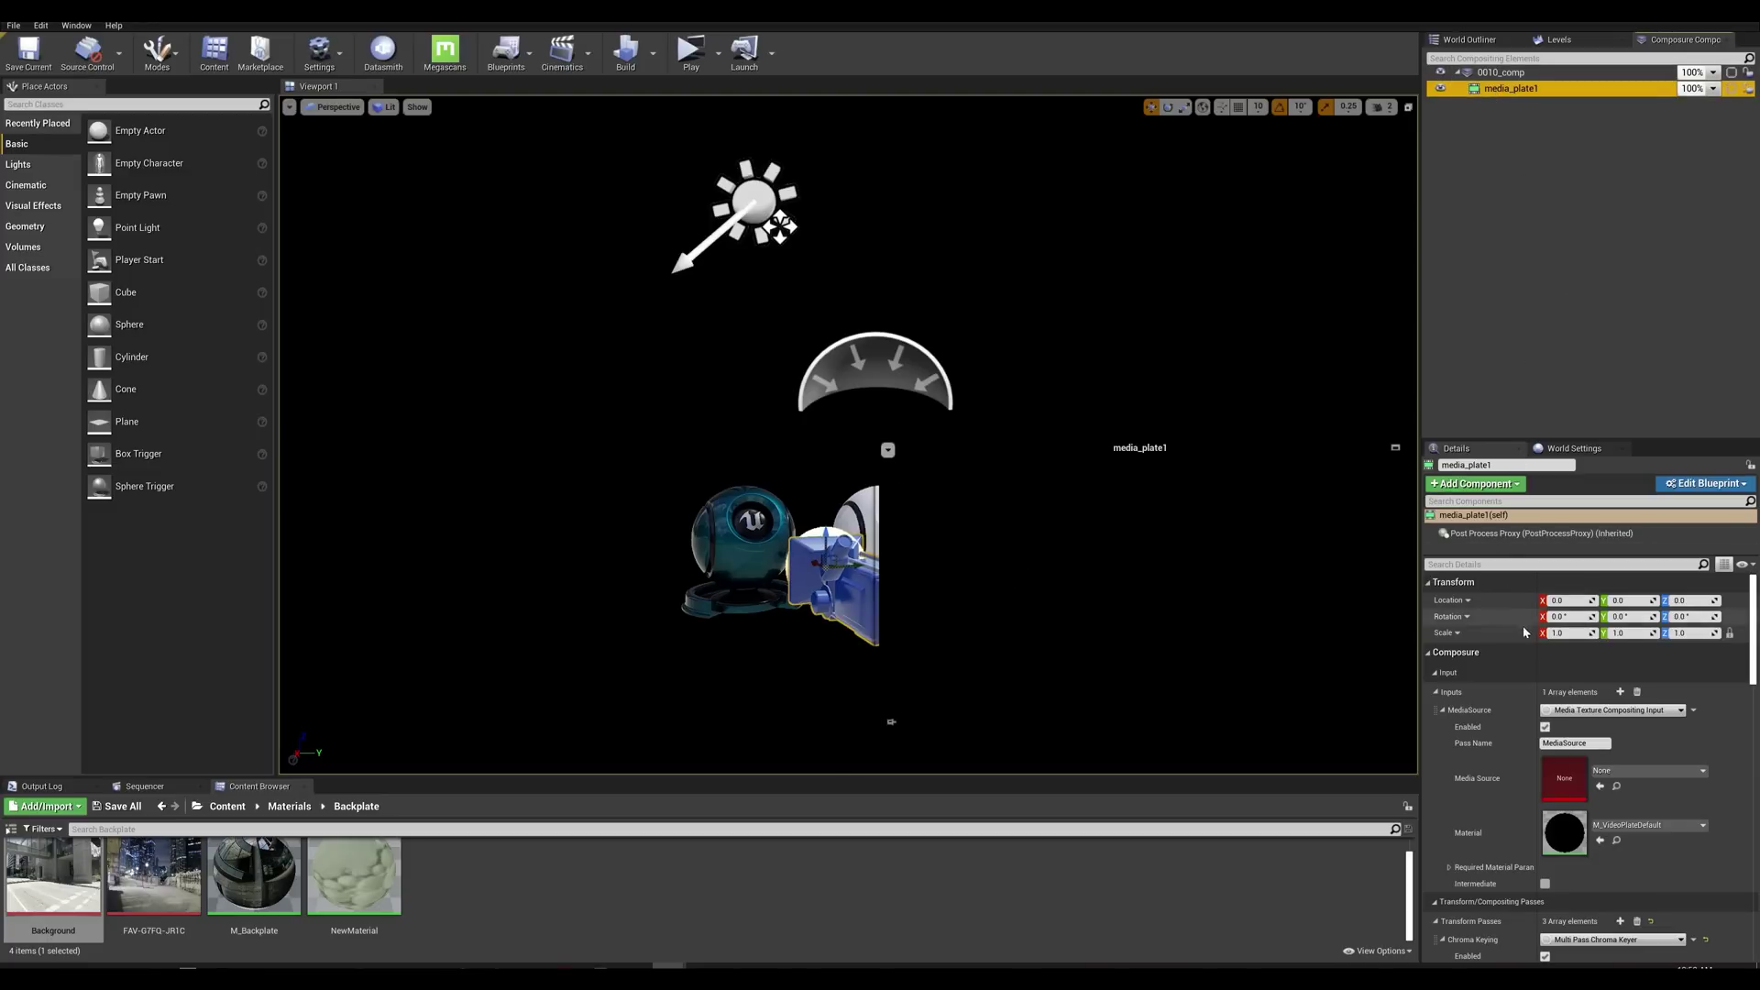
scroll(1496, 687, "down", 2)
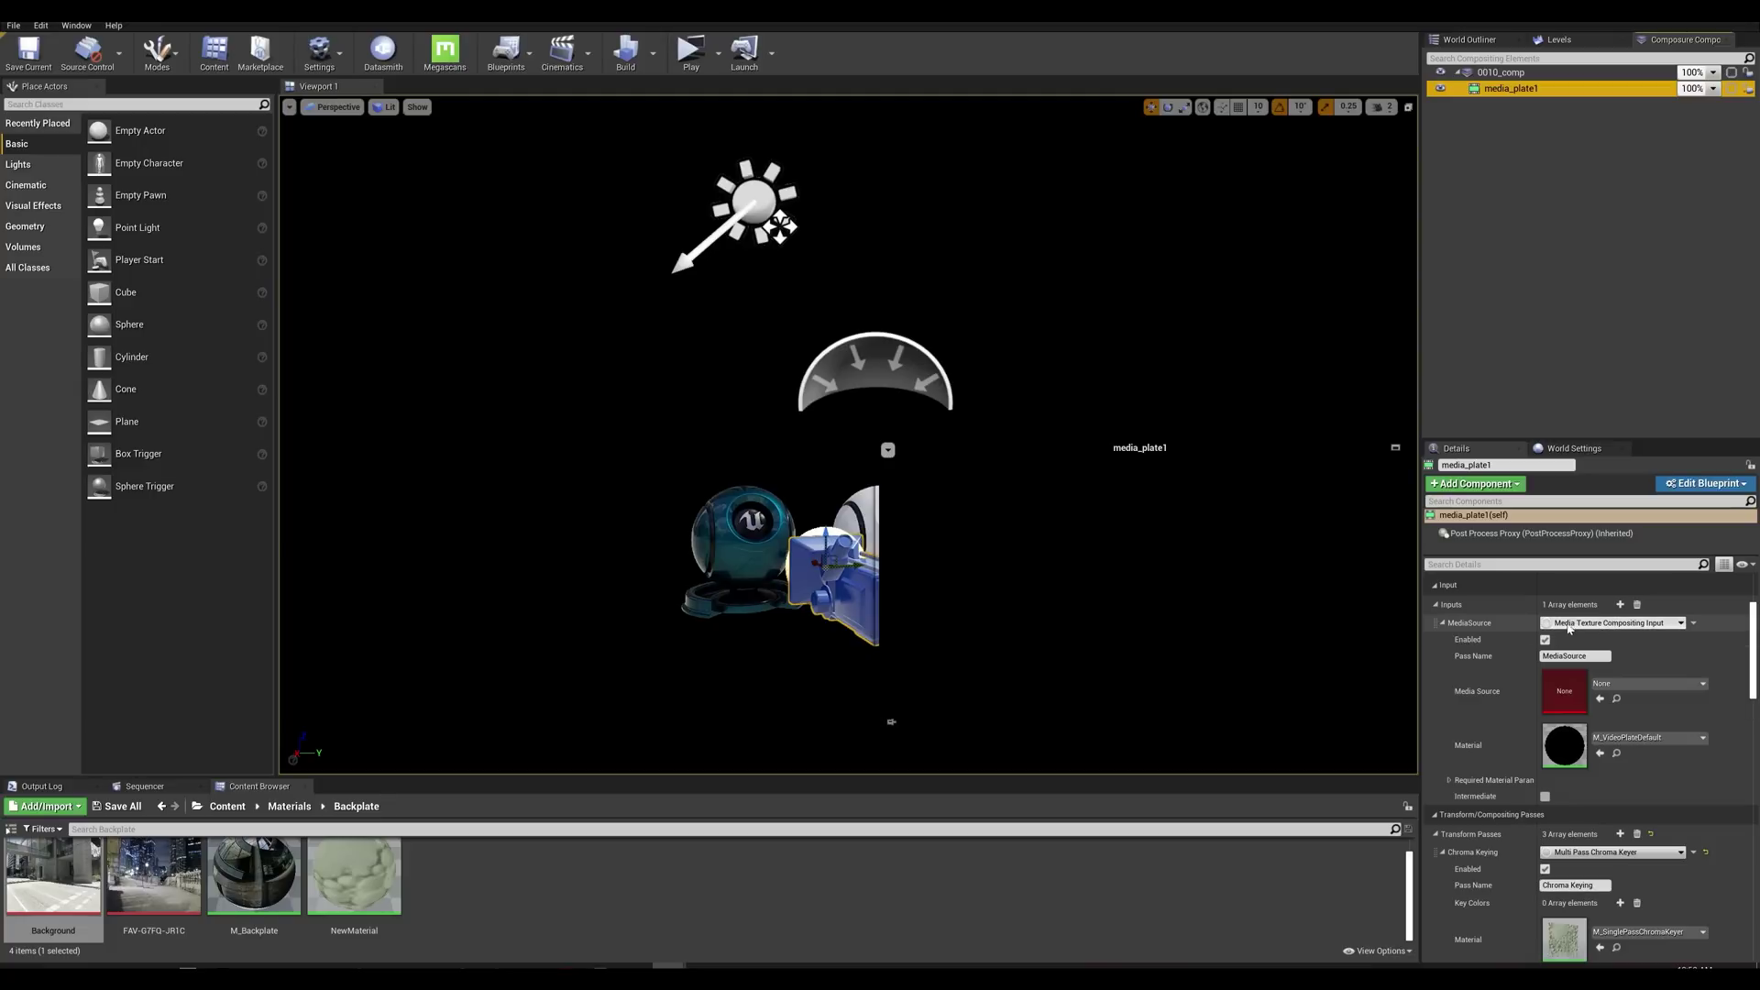
Step: Set media_plate1's MediaSource to Texture Input with the Background texture
left_click(1589, 628)
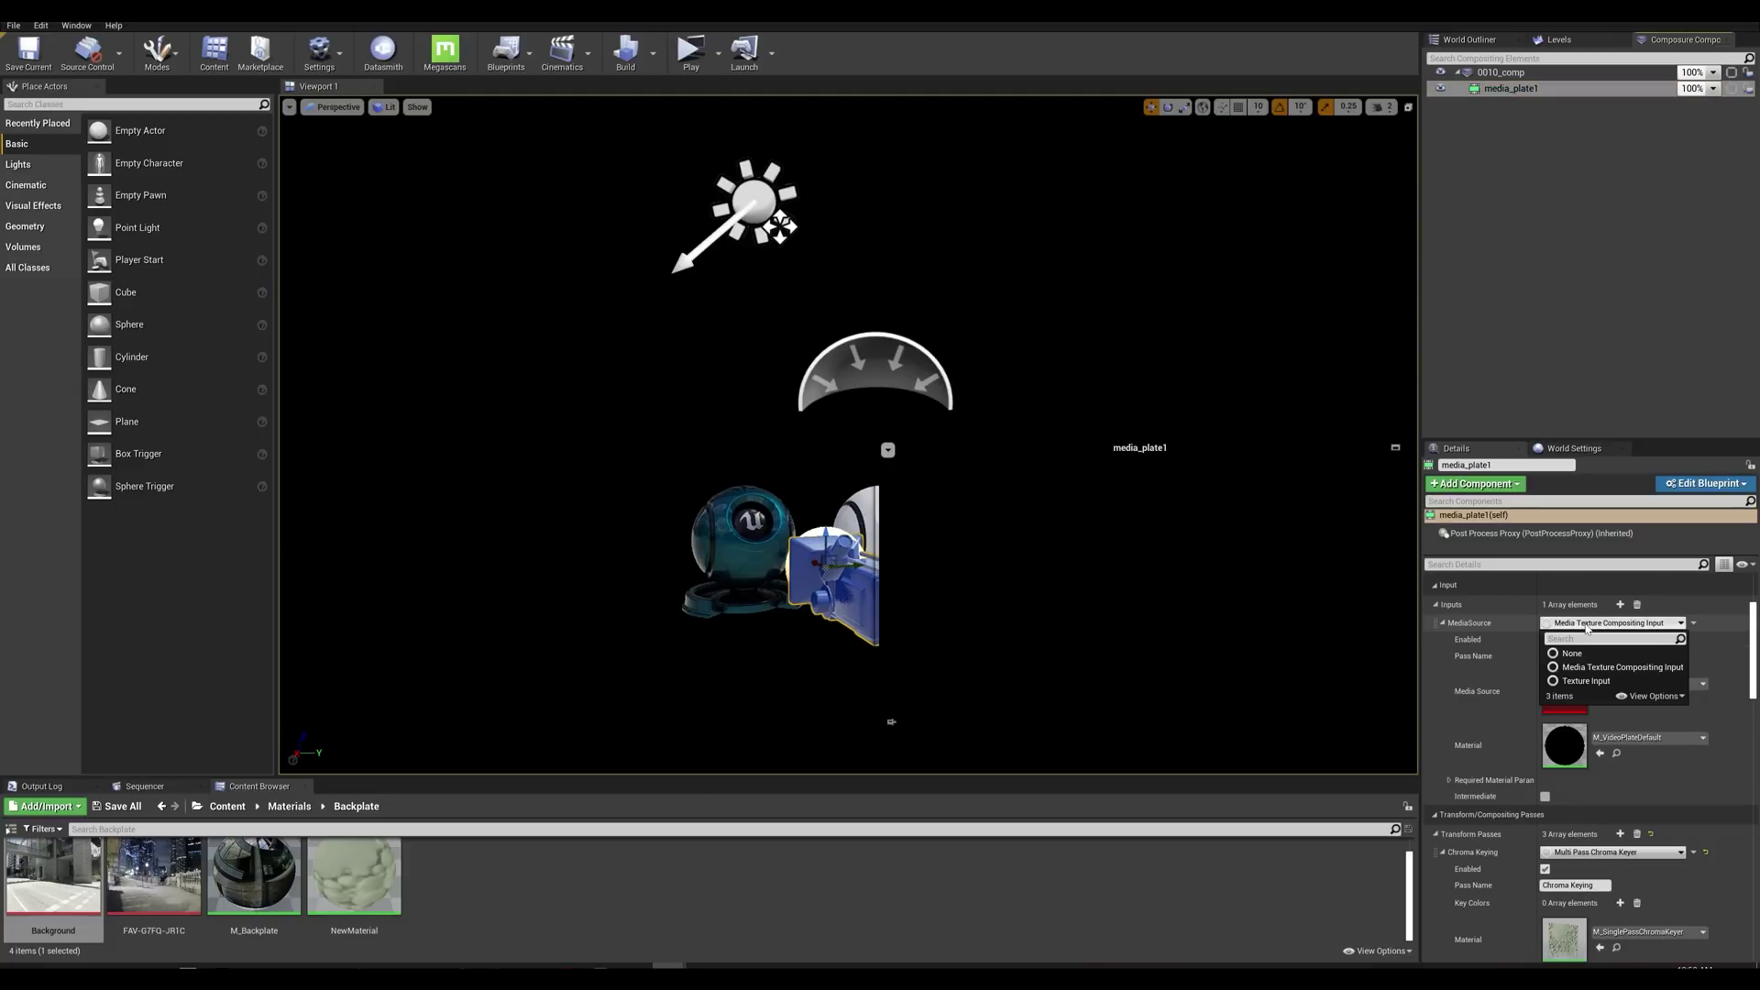
left_click(1586, 680)
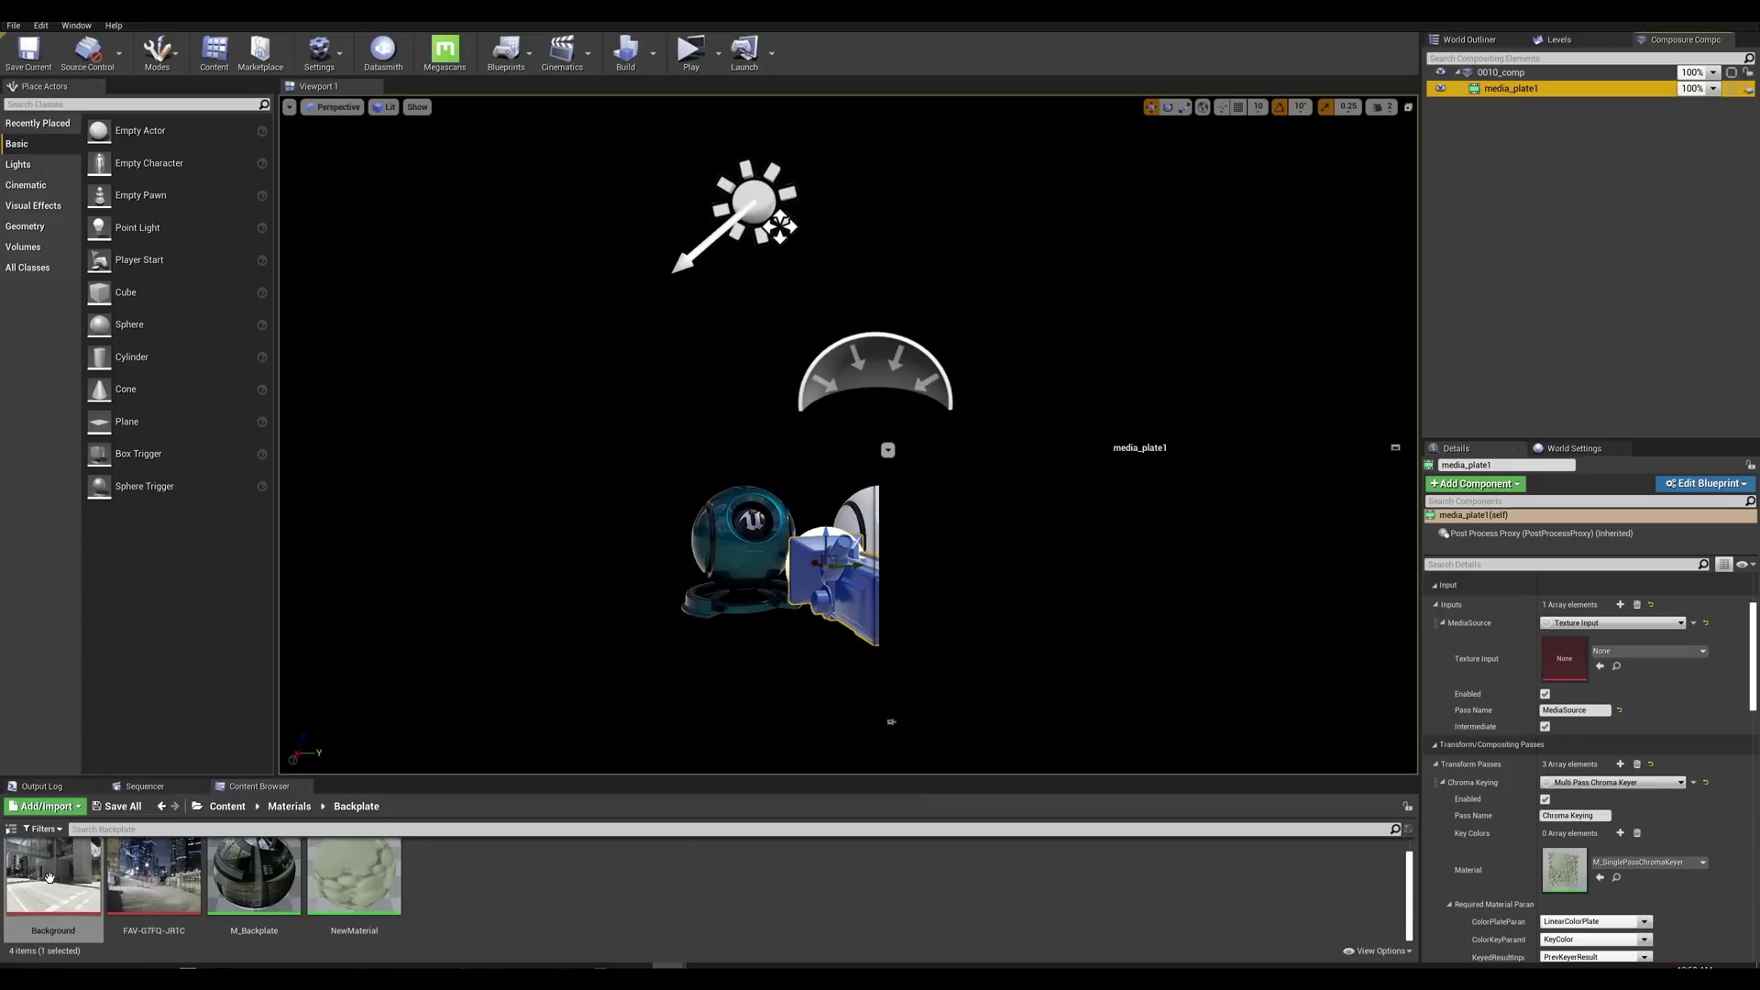
left_click_drag(50, 878, 1566, 660)
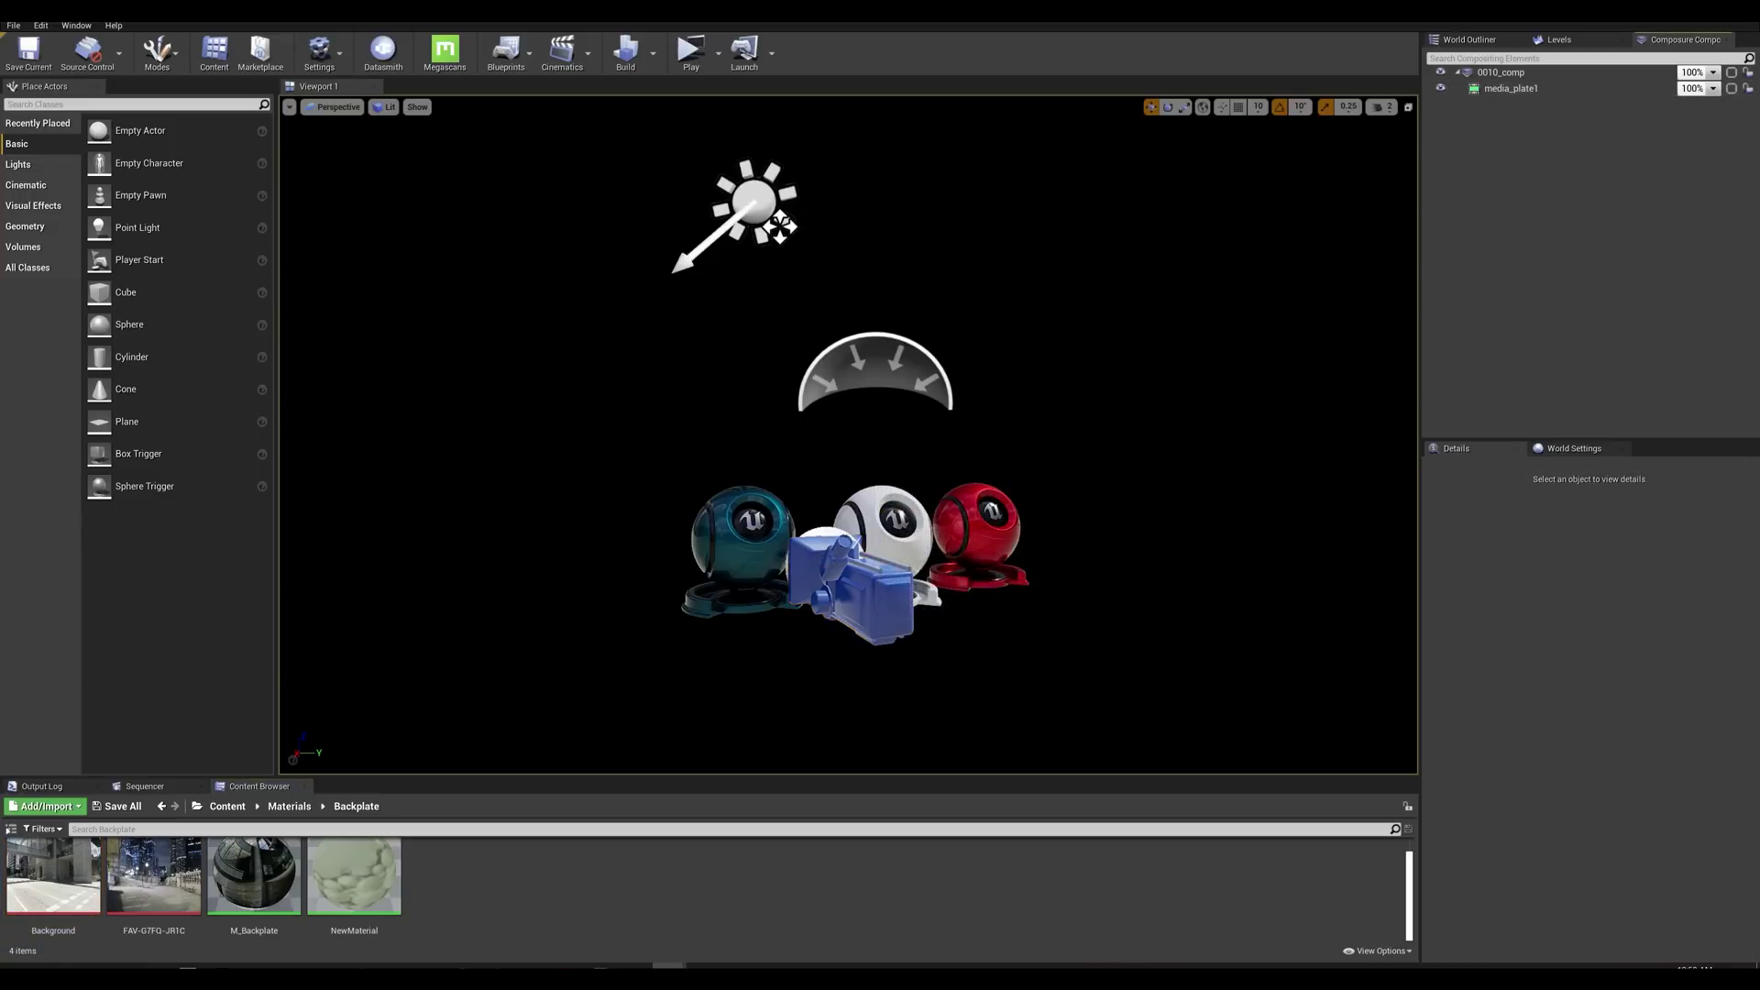
Step: Add a CG Layer element to 0010_comp and rename cg_element1 to FG
right_click(1508, 74)
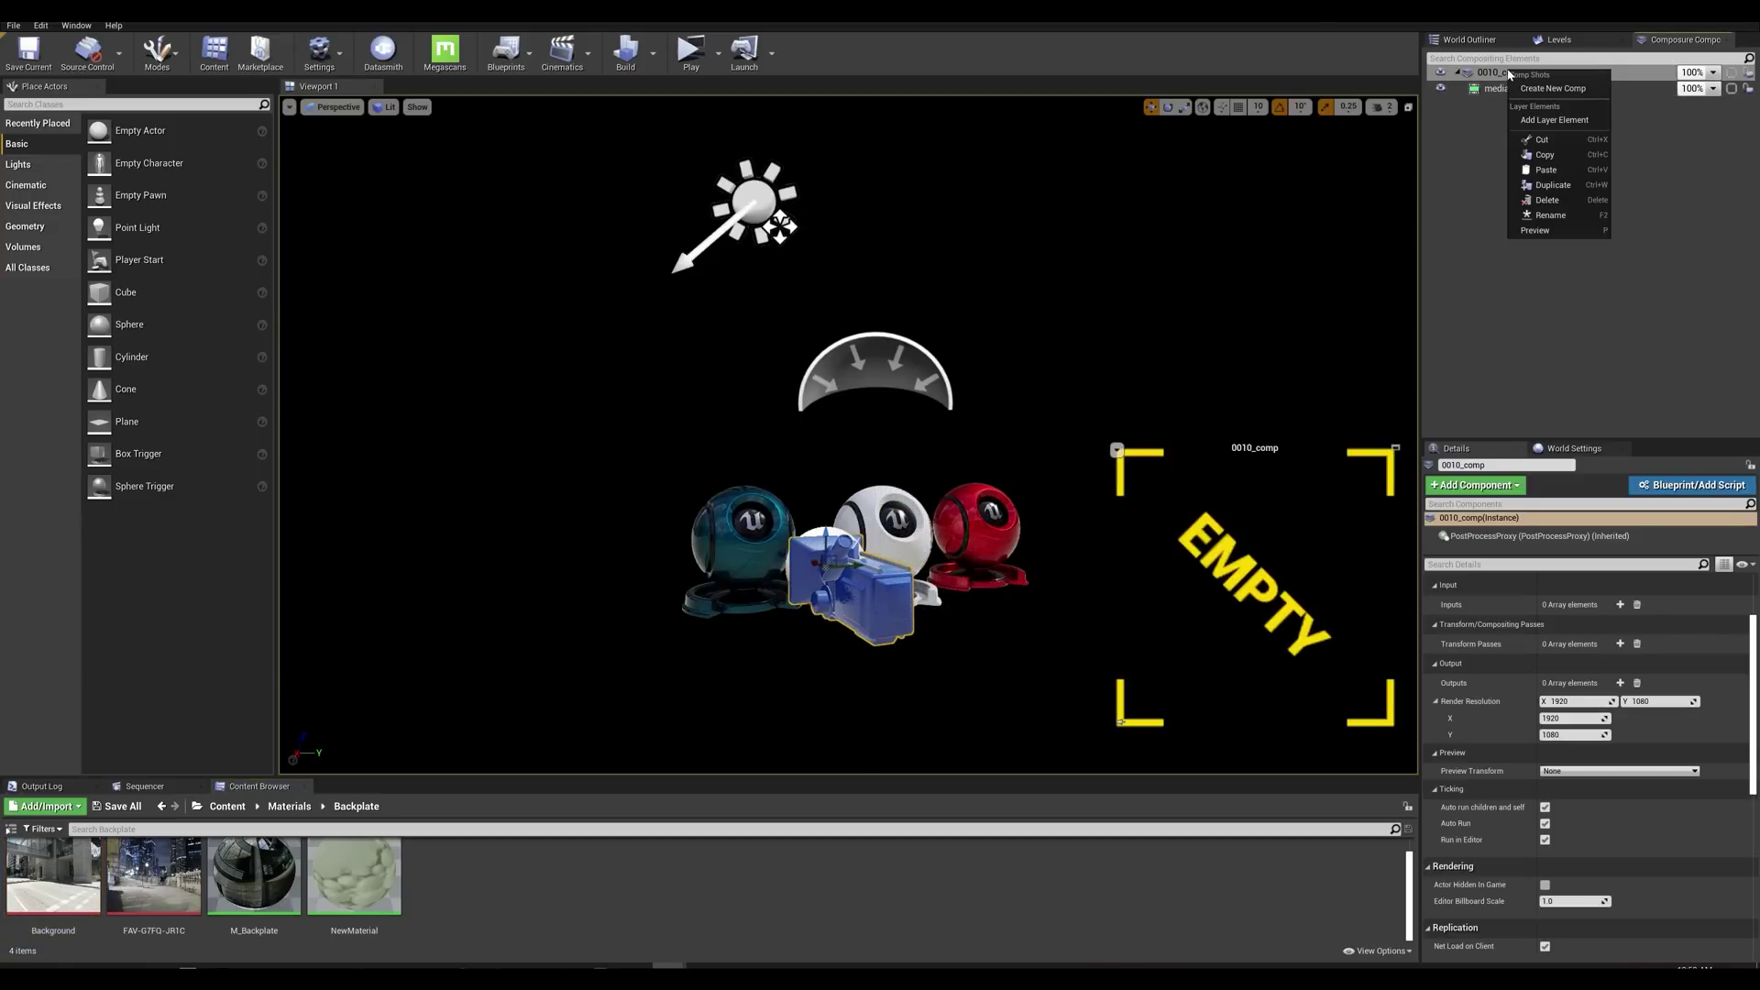
left_click(1550, 120)
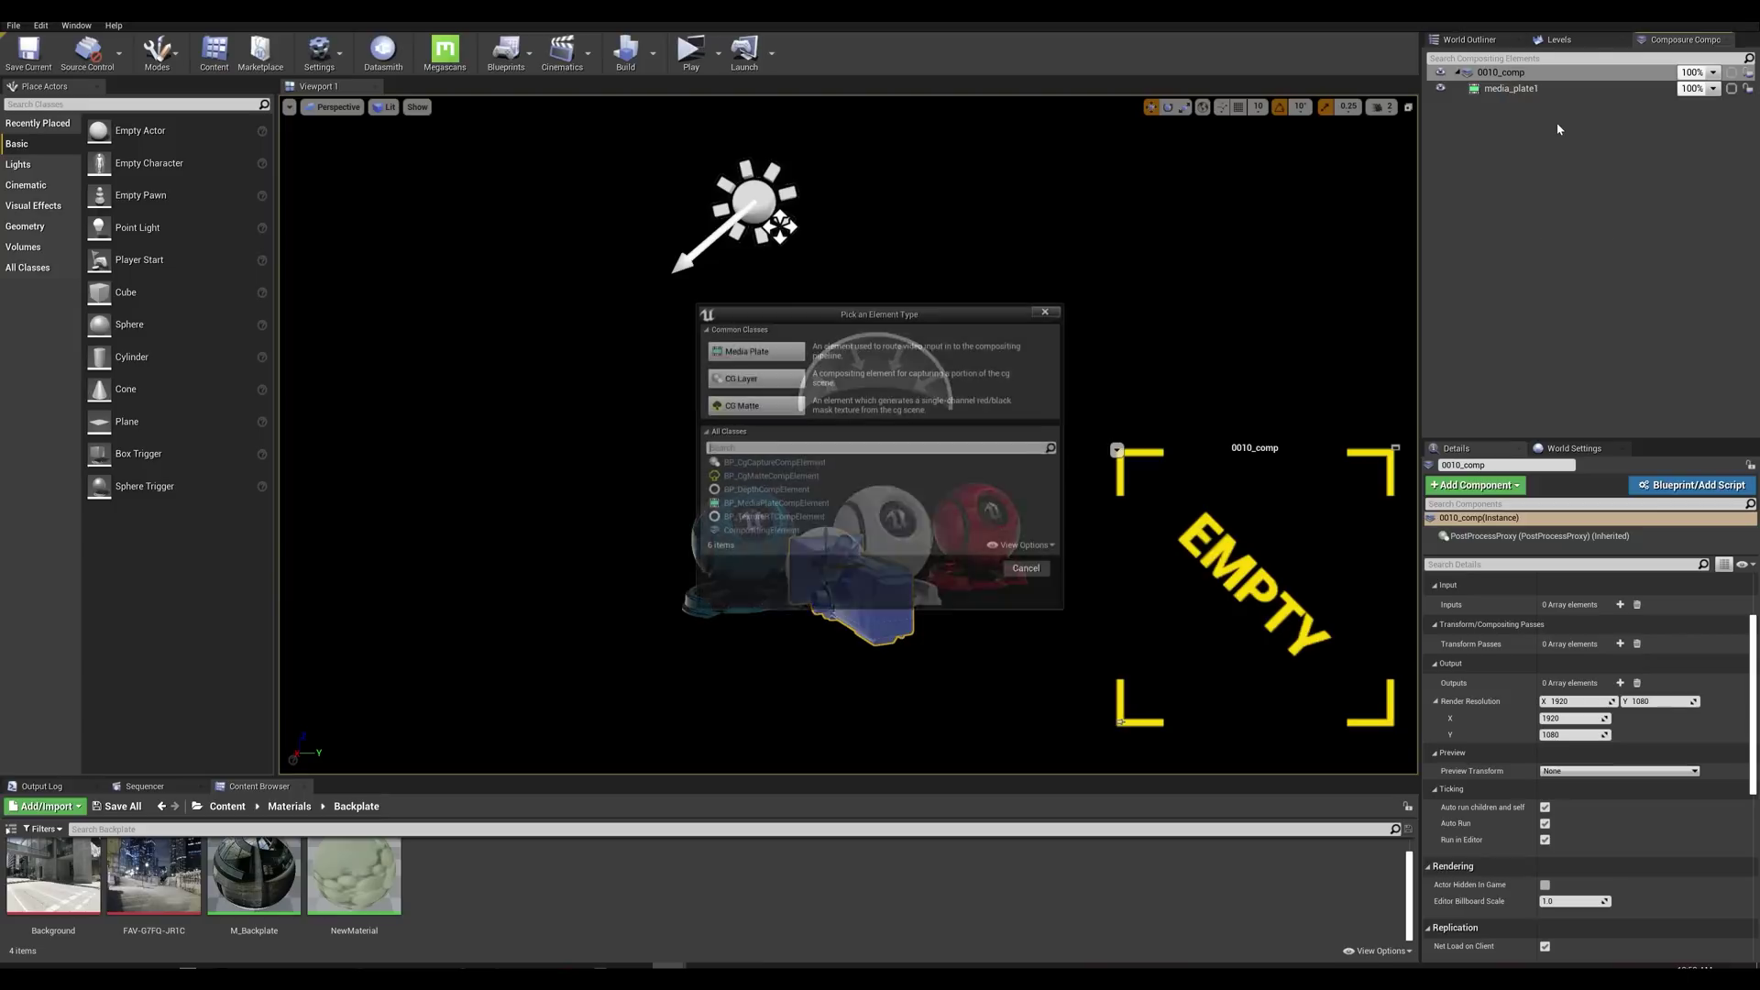
left_click(761, 390)
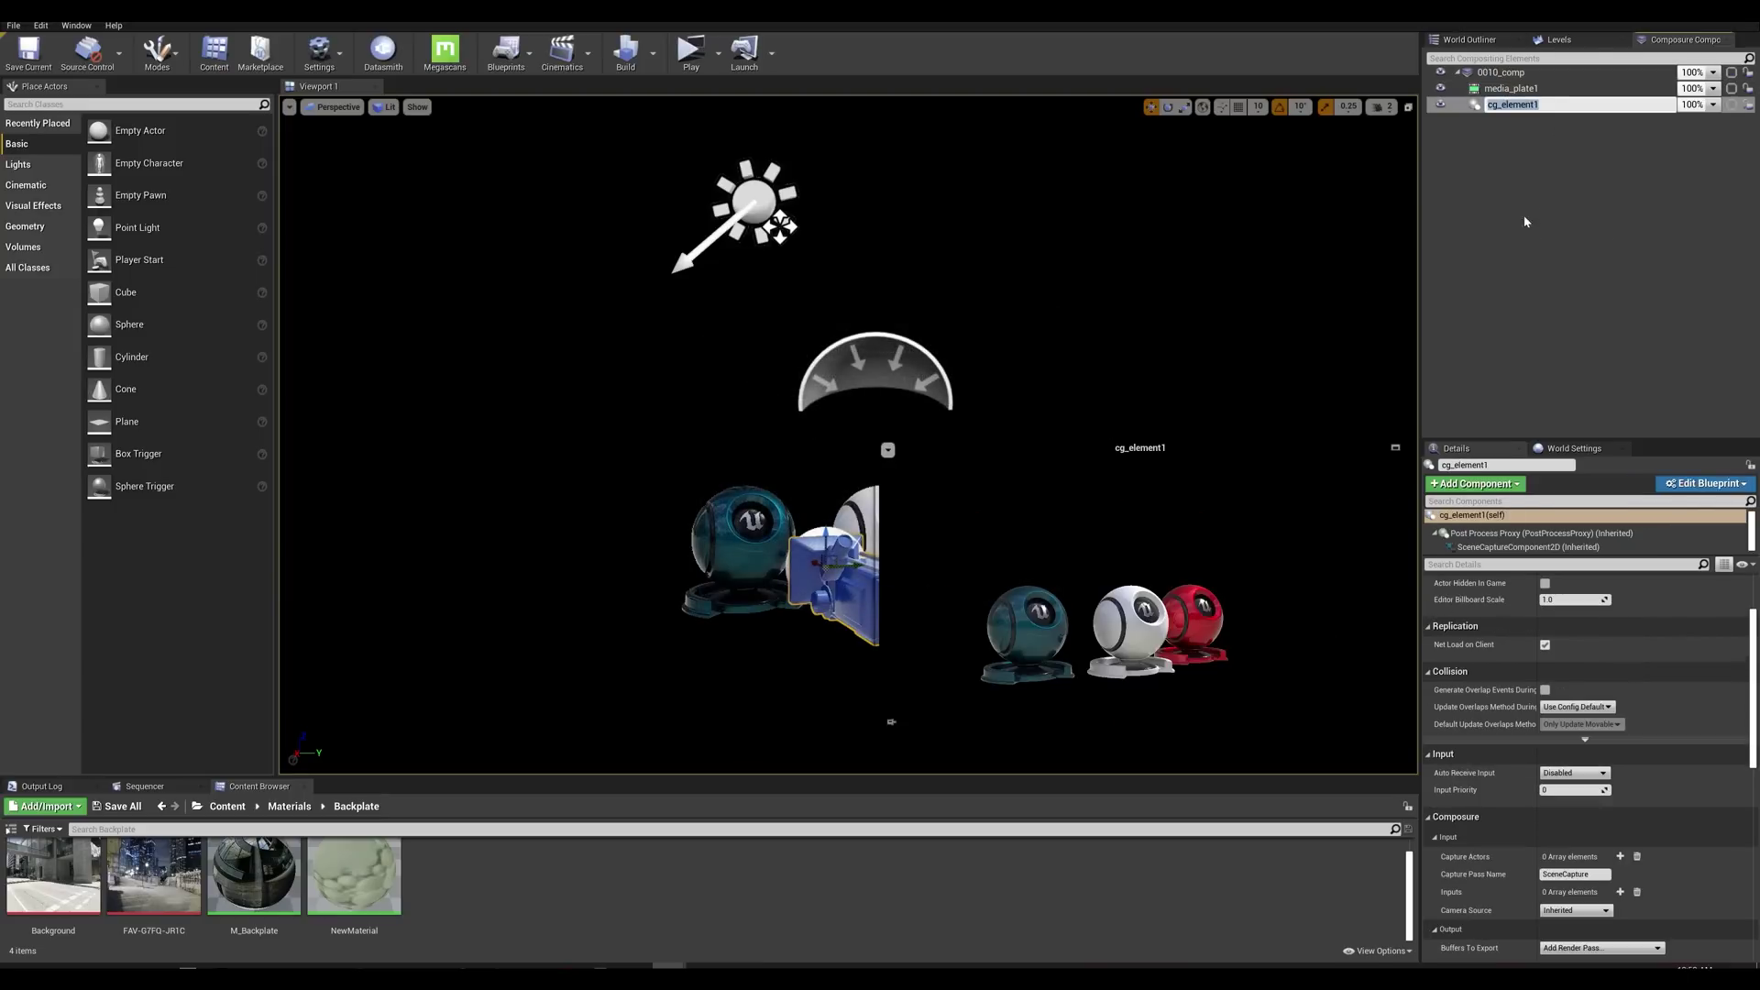
type("FG")
left_click(1553, 147)
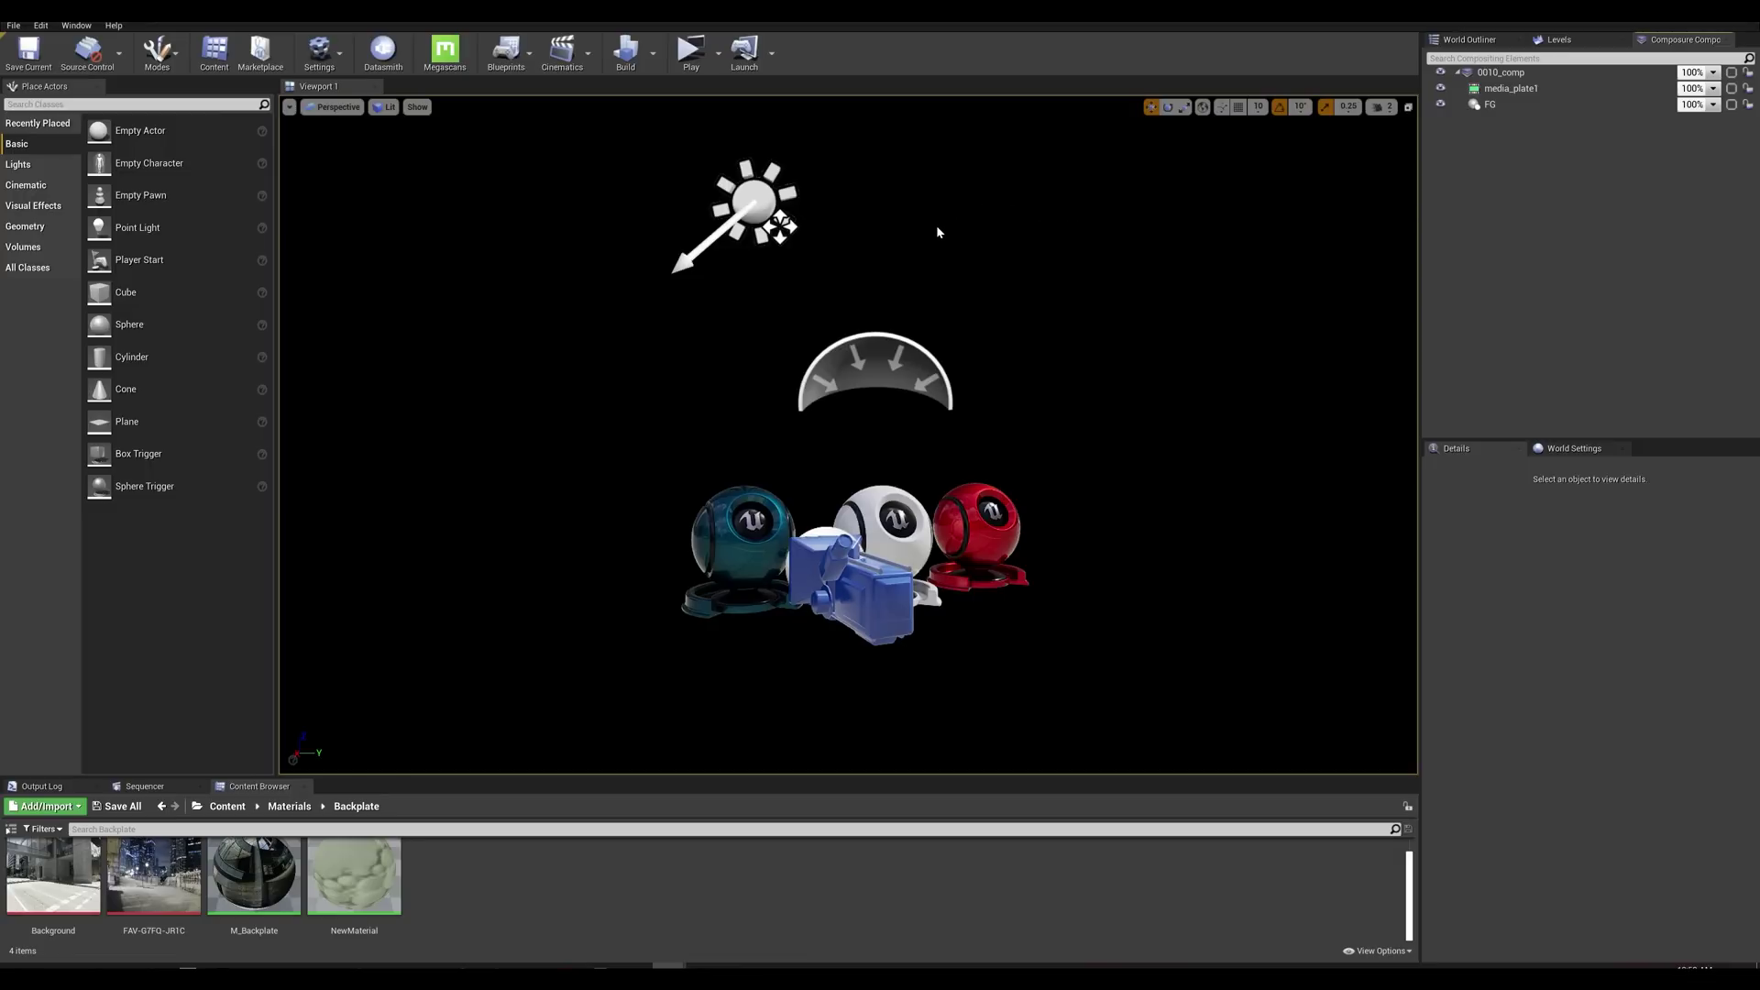
Step: Open the Layers panel and select the teal, white and red shader balls
left_click(74, 24)
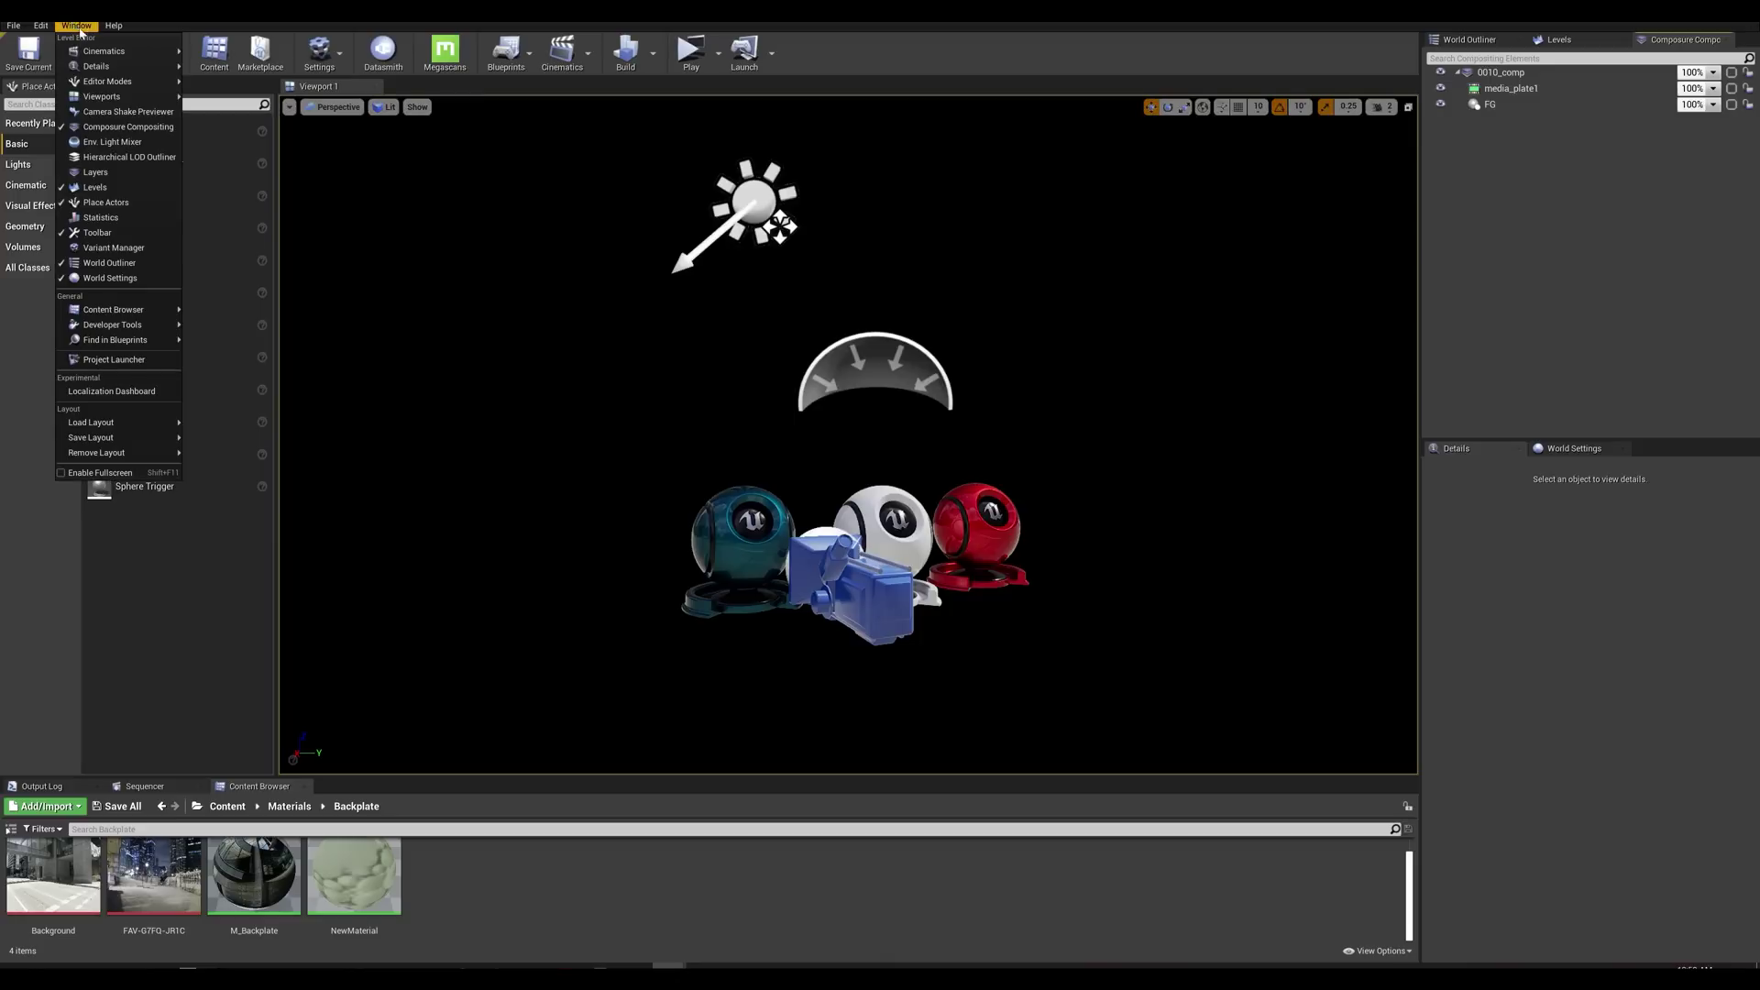
left_click(125, 176)
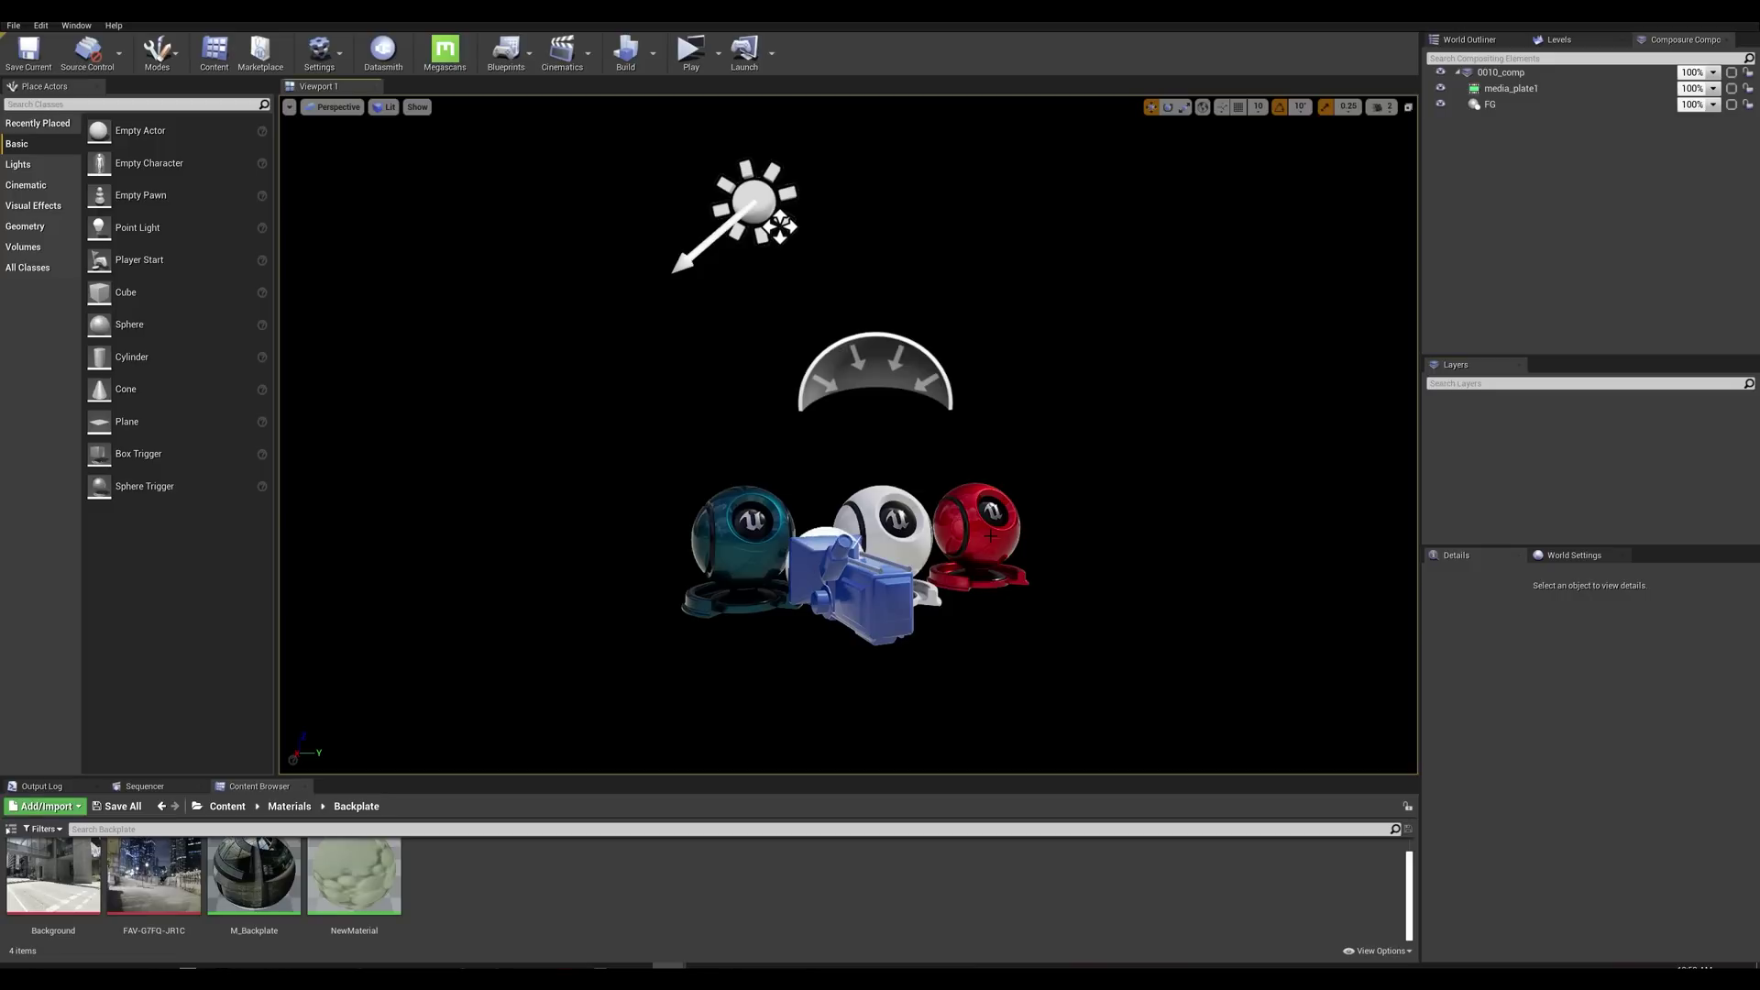
left_click(935, 537)
key("shift+e")
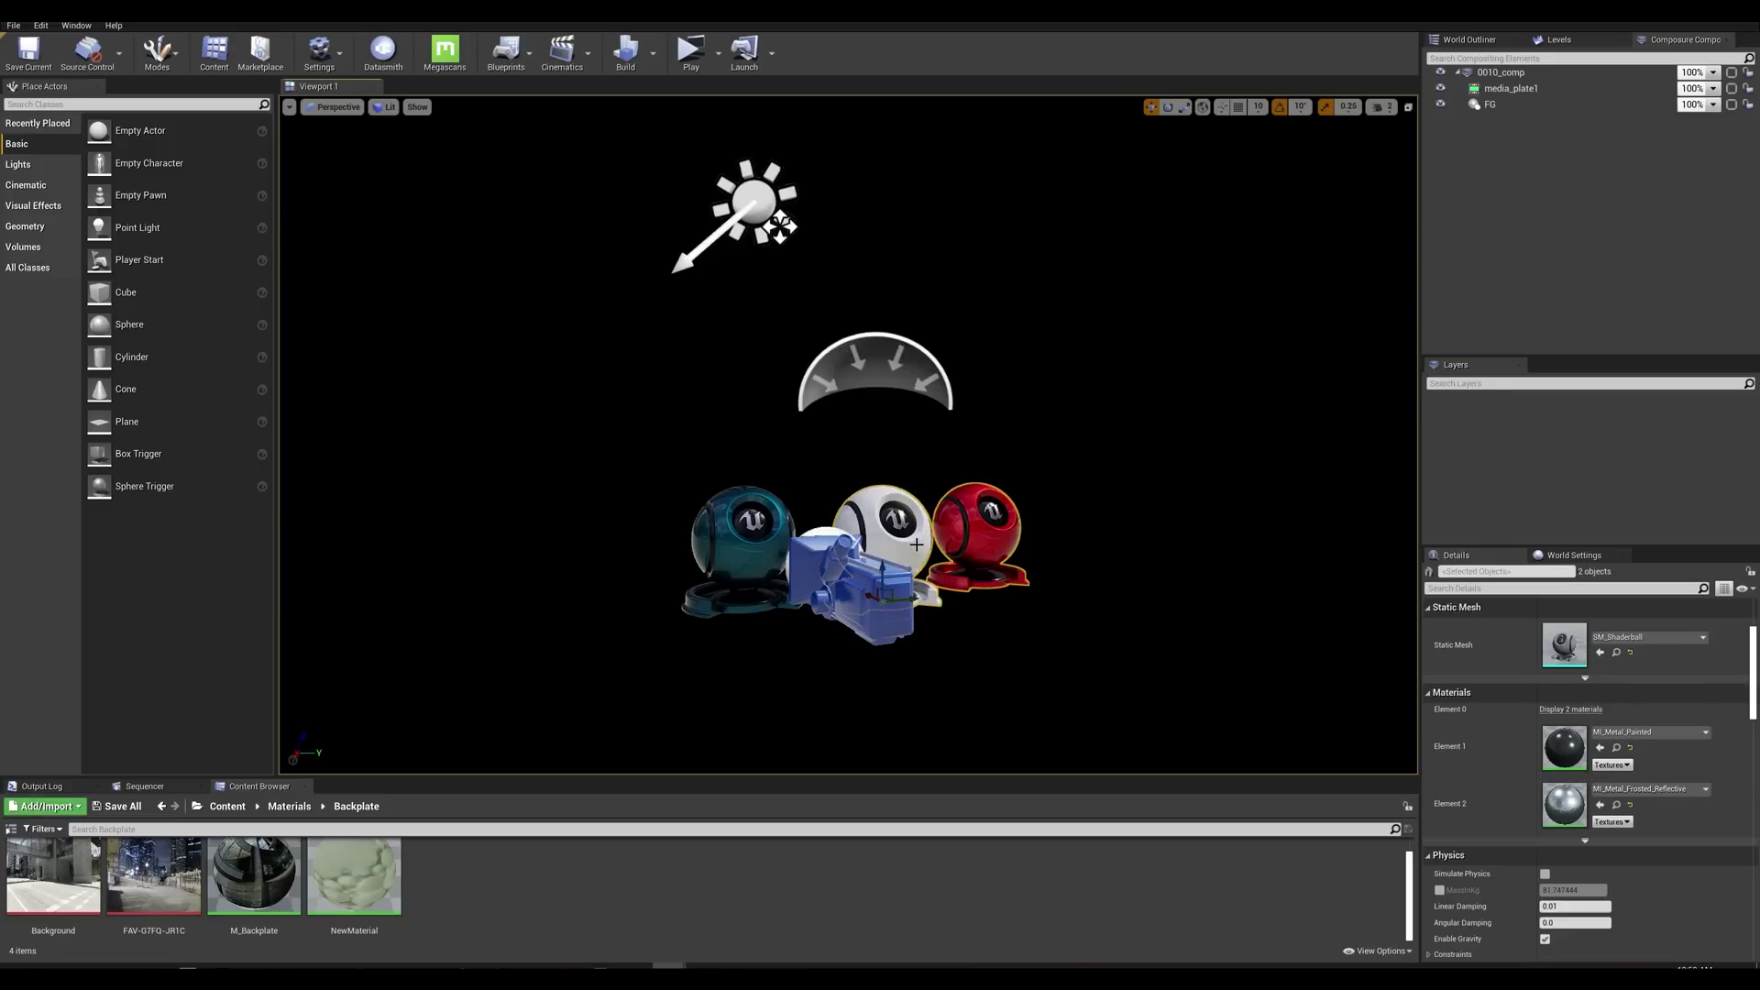
Step: Add the selected shader balls to a new layer named FG and toggle its visibility
right_click(1447, 418)
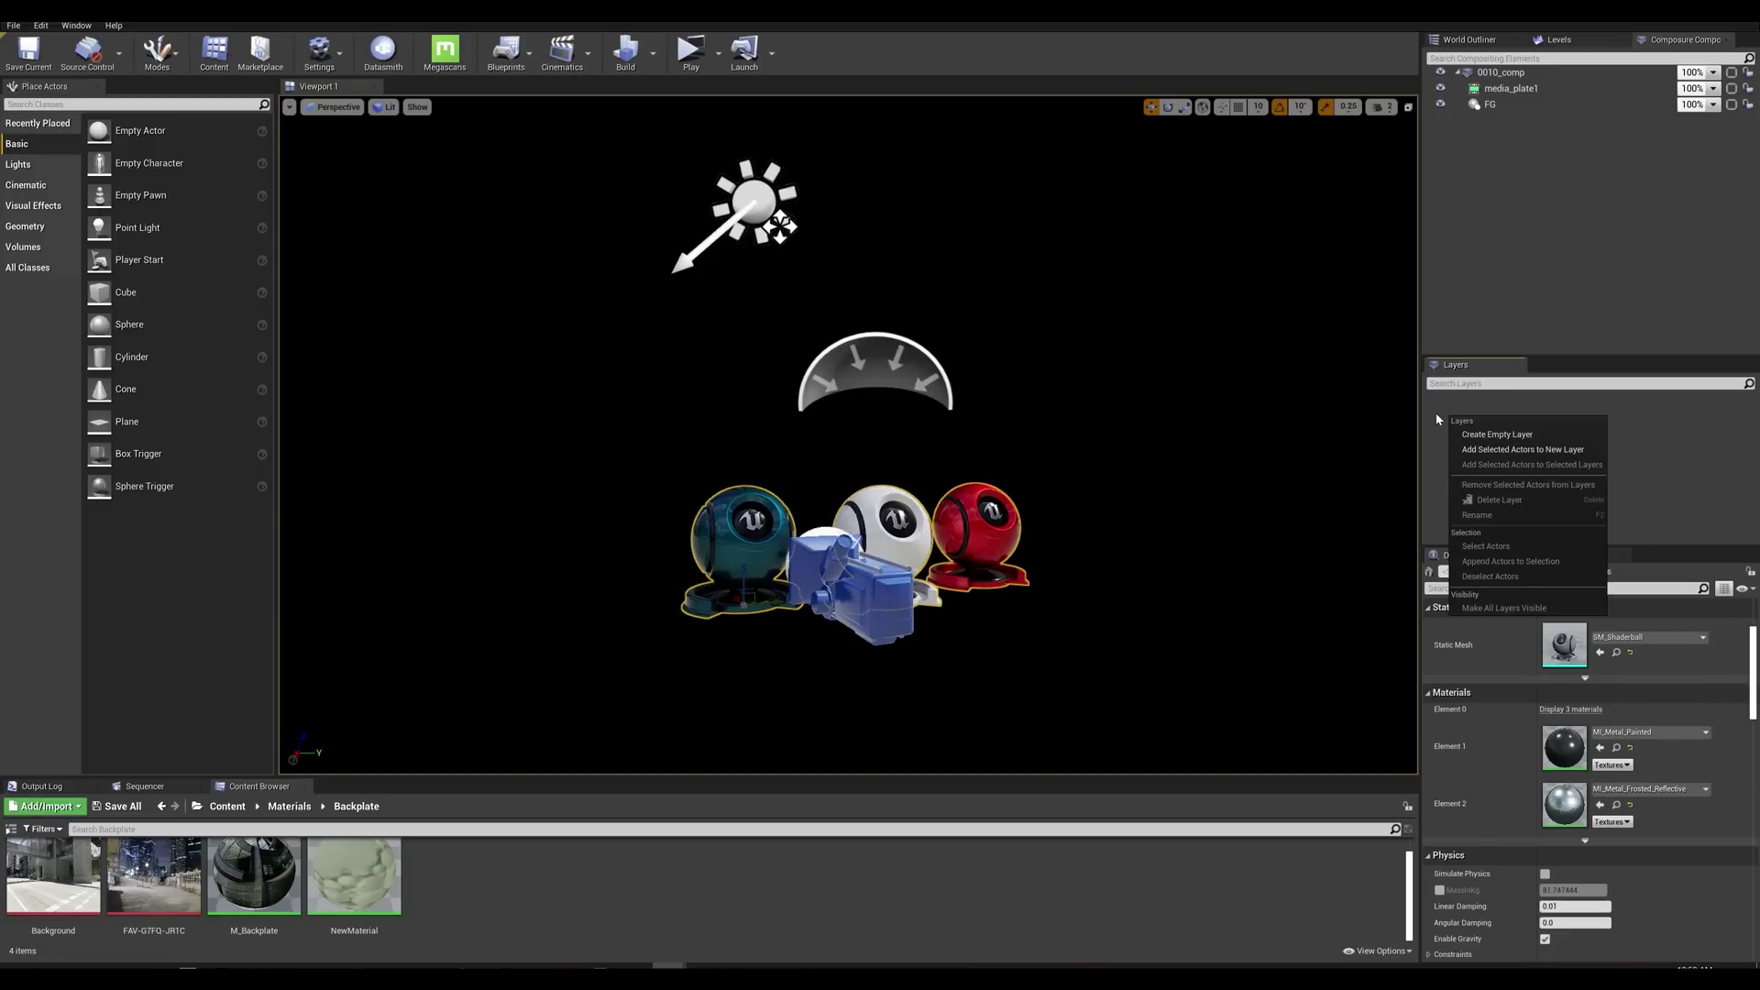
left_click(1509, 450)
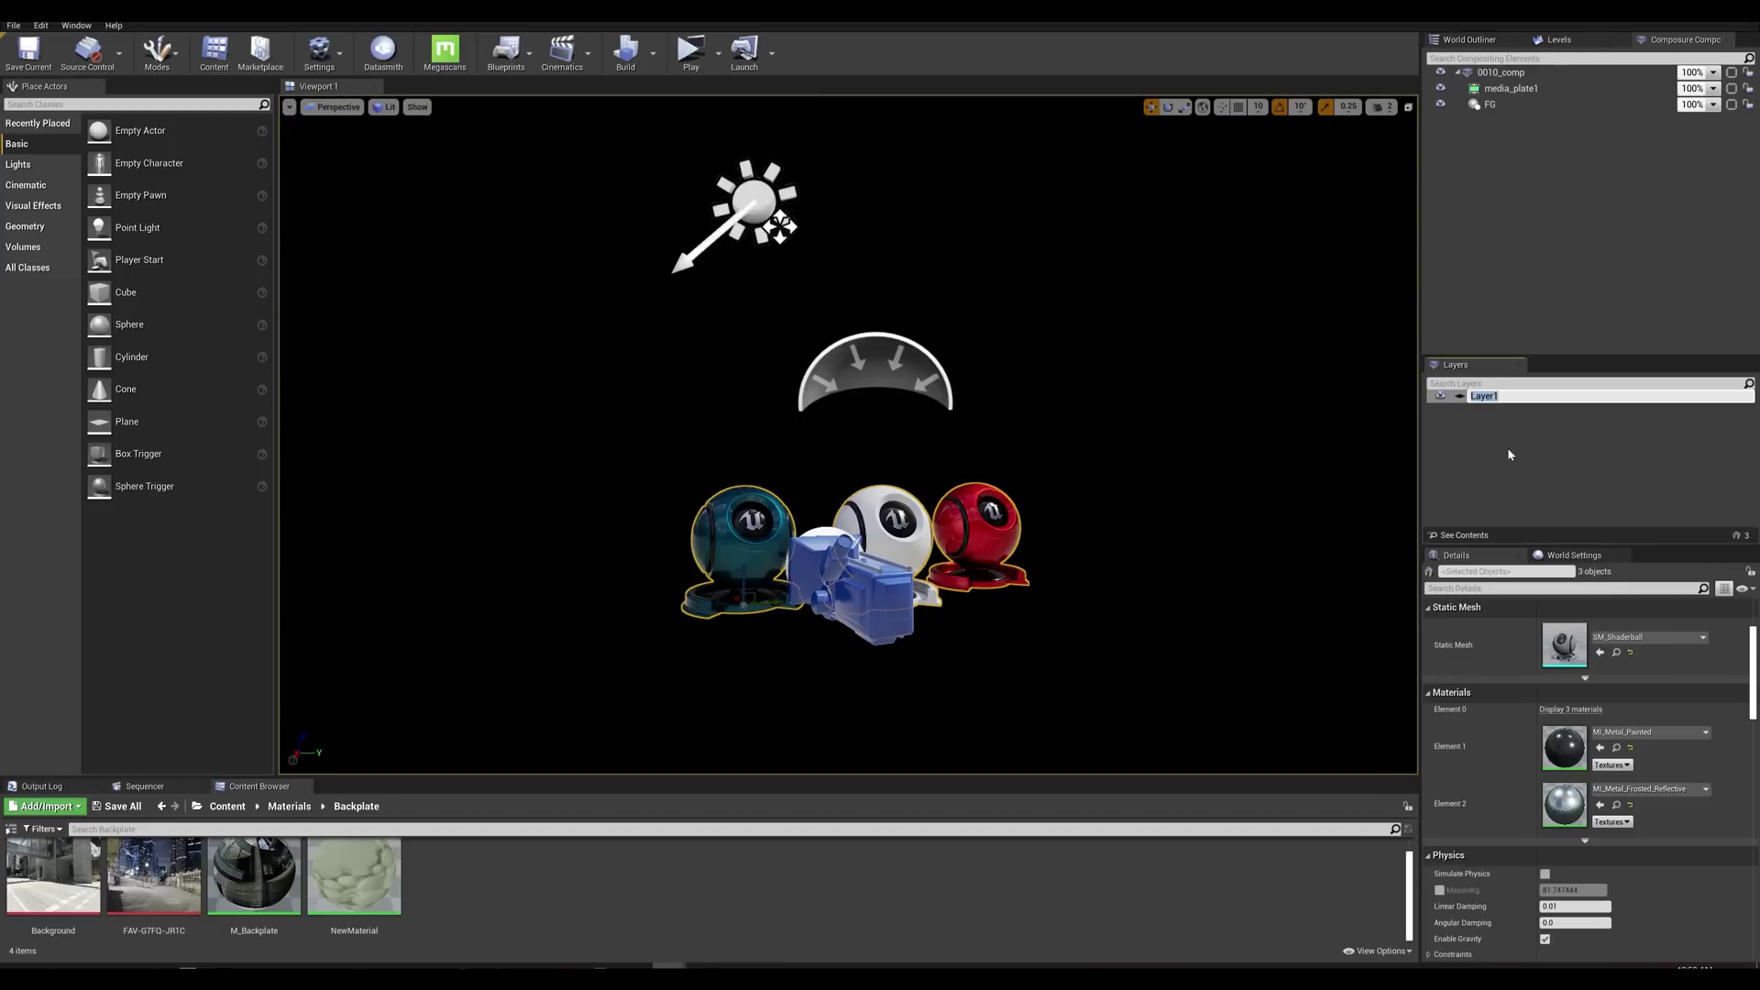
type("FG")
key("Return")
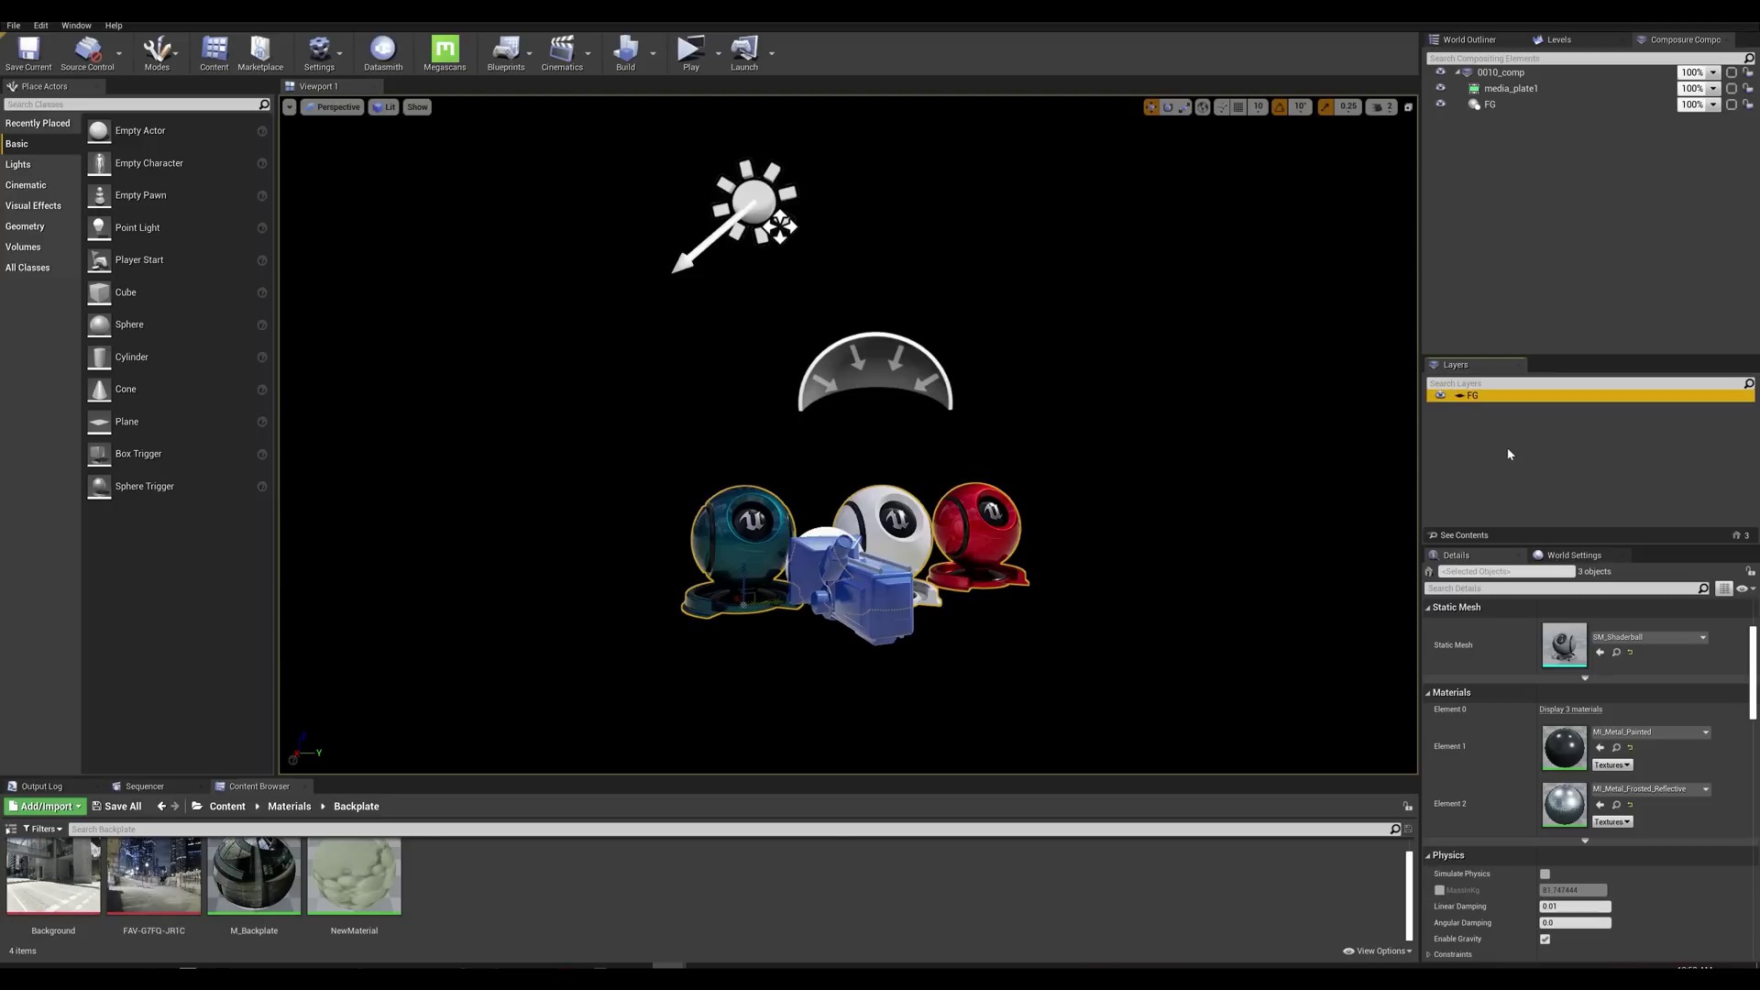
left_click(1440, 396)
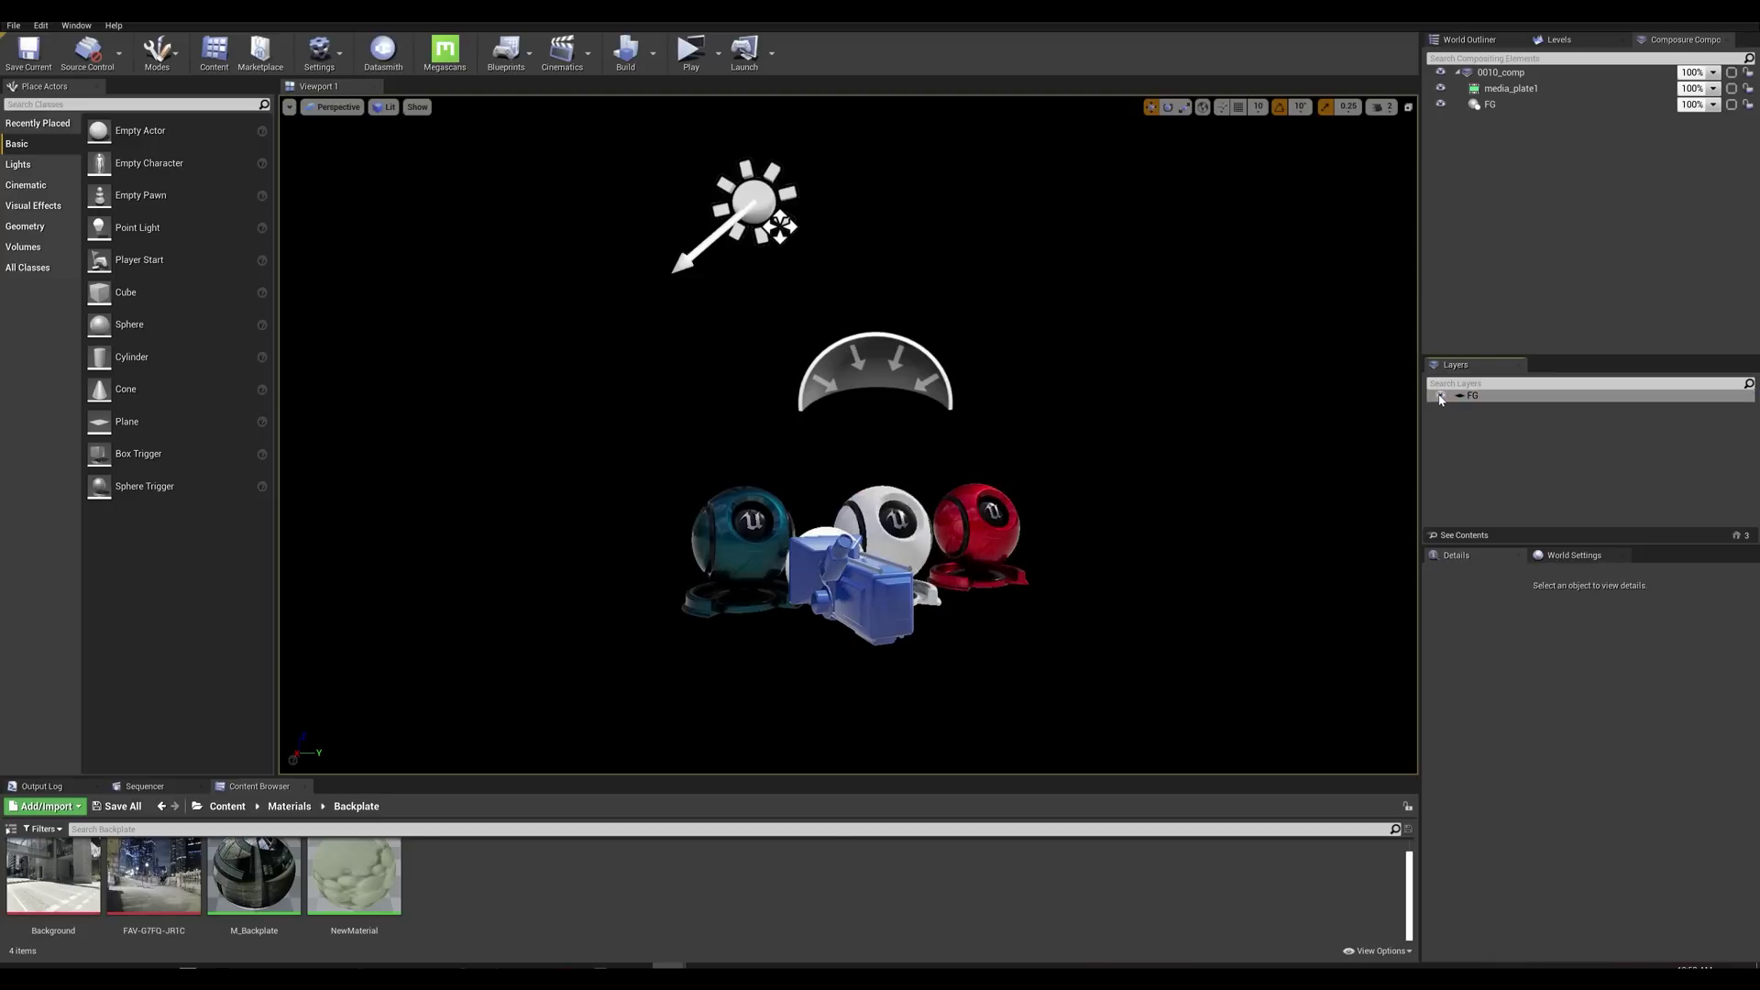
left_click(1439, 397)
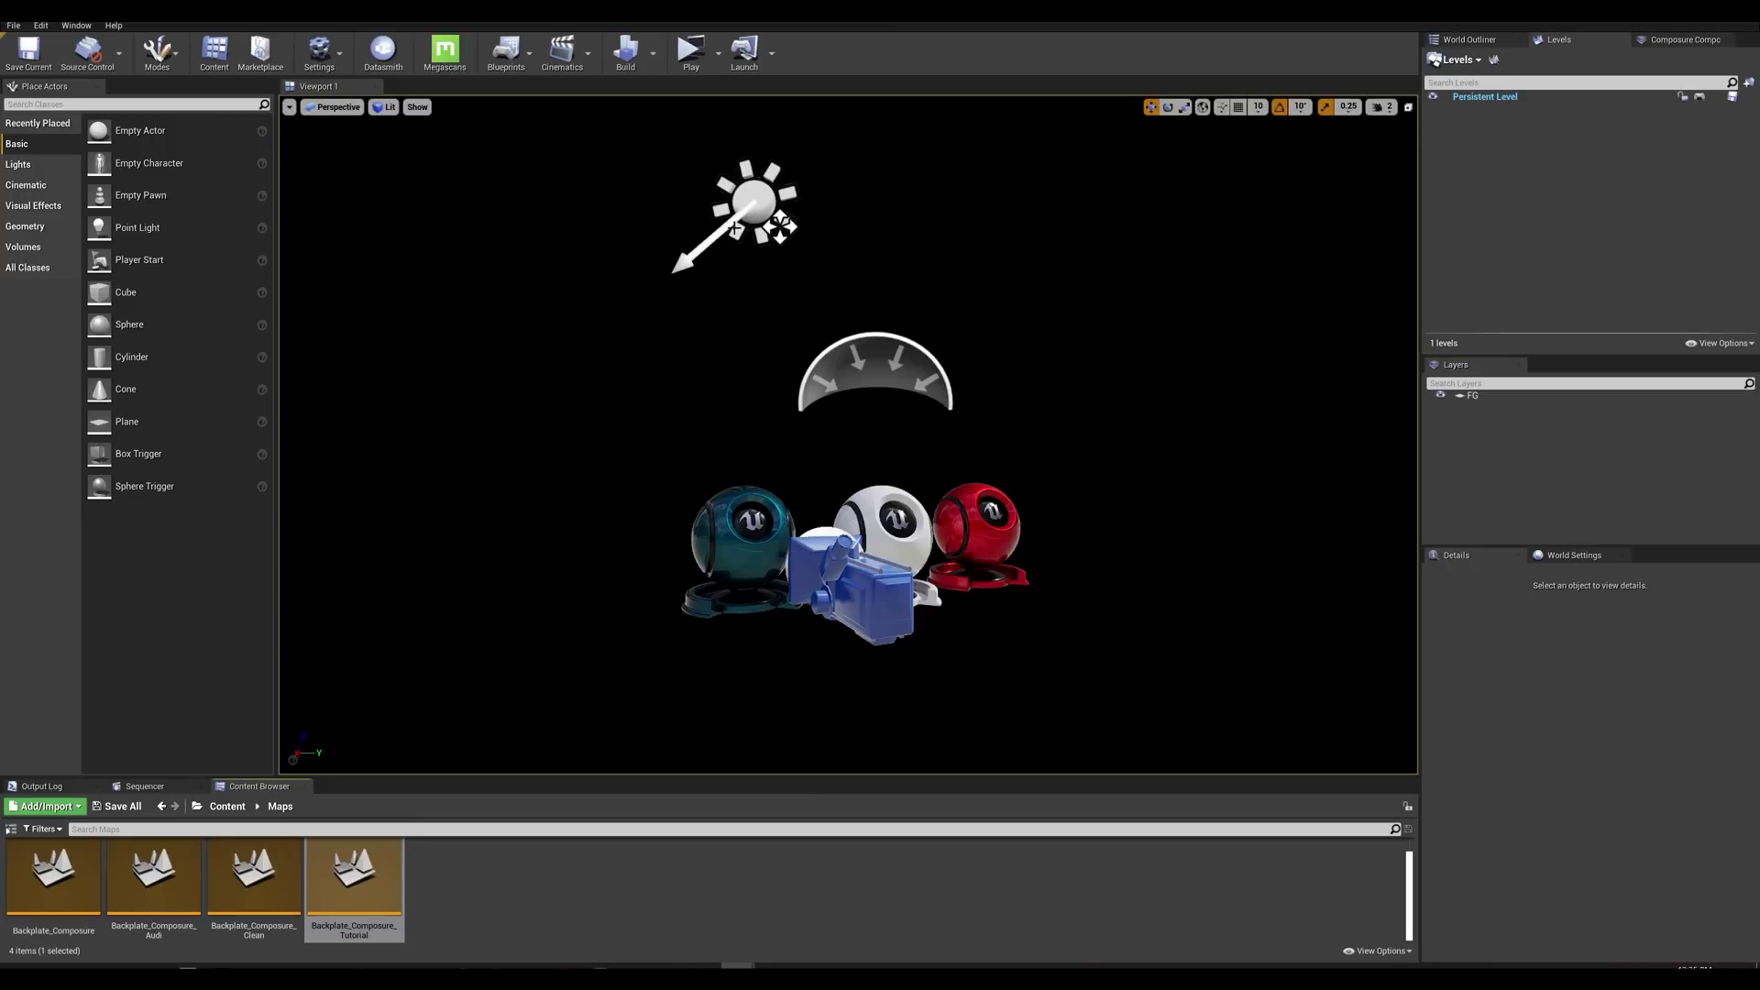
Step: Drop a Plane under the shader balls and scale it up into the floor
mouse_move(130, 420)
left_mouse_down()
mouse_move(980, 602)
mouse_move(1007, 585)
left_mouse_up()
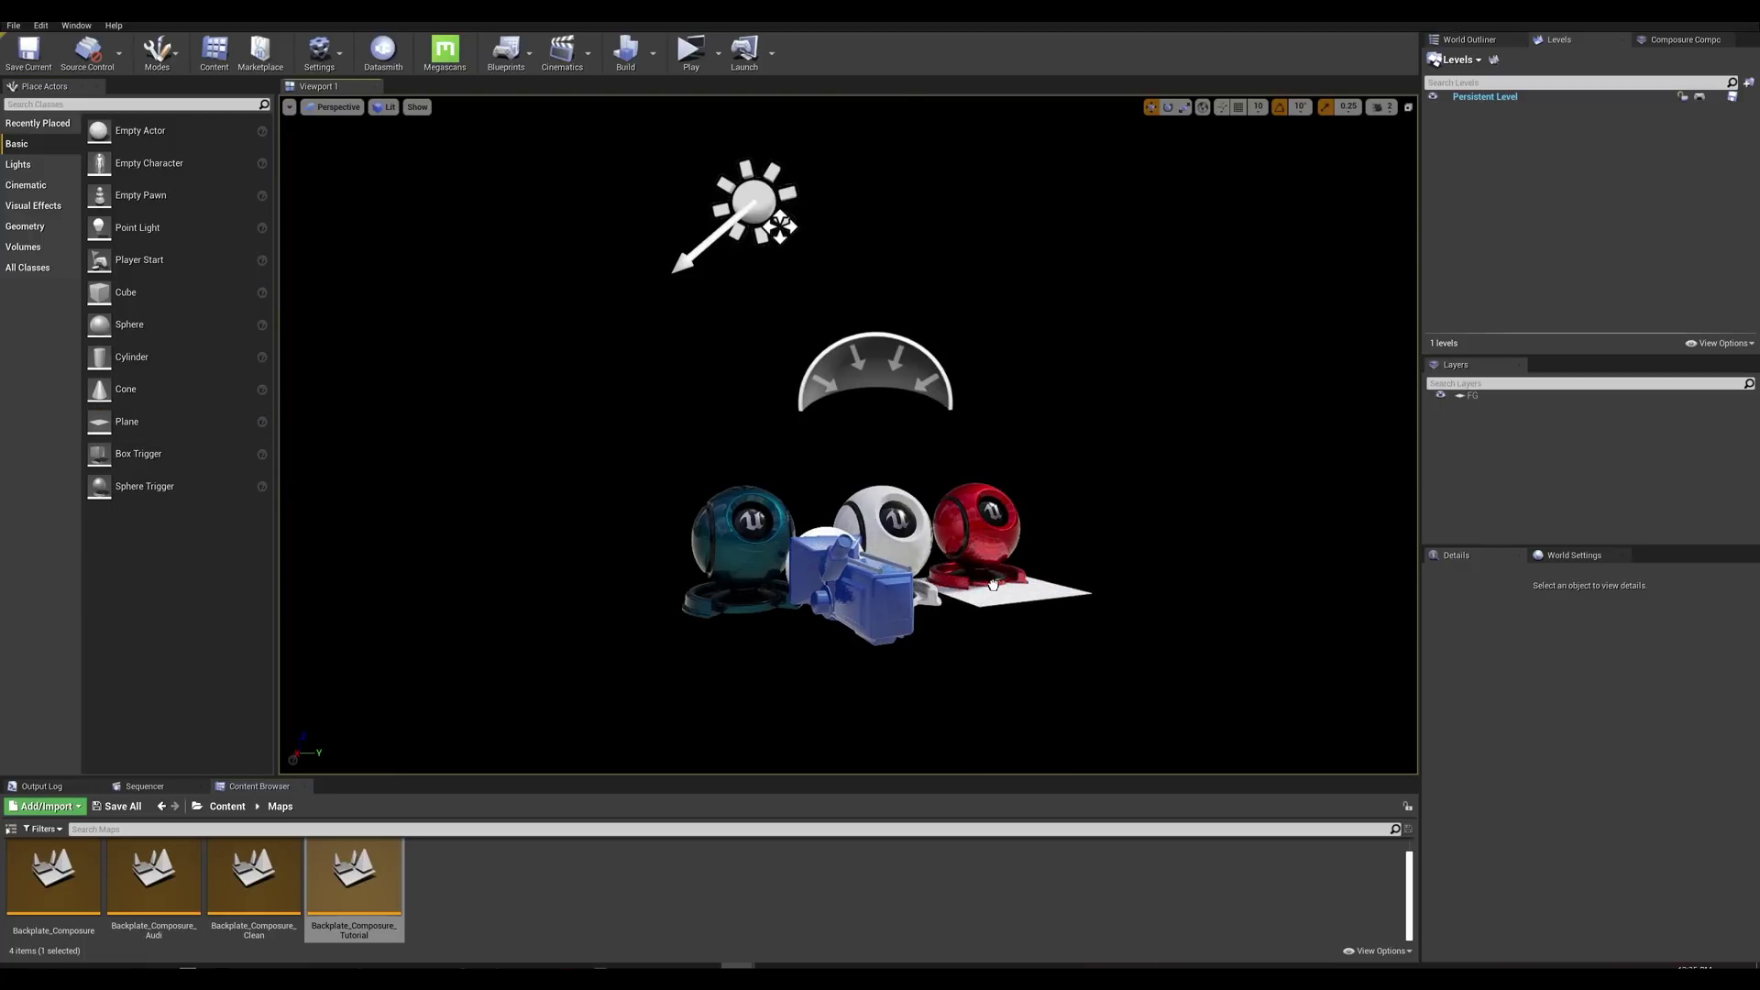
key("r")
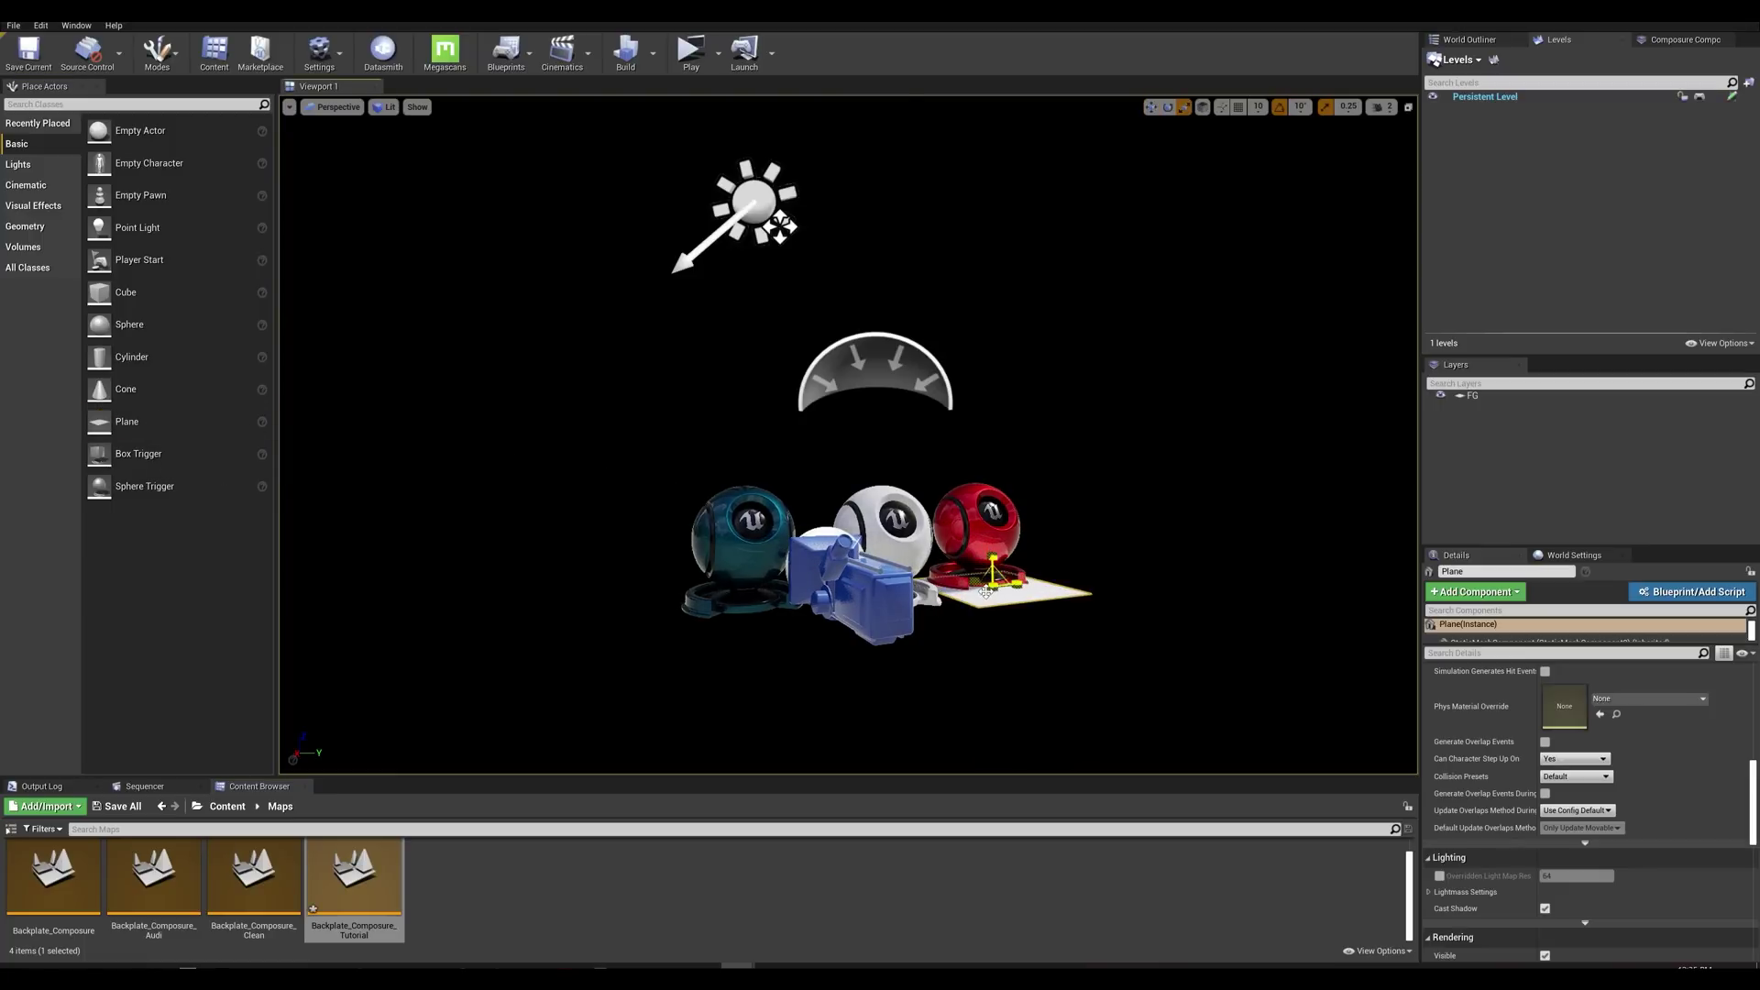
mouse_move(1005, 584)
left_mouse_down()
mouse_move(1032, 578)
mouse_move(973, 611)
left_mouse_up()
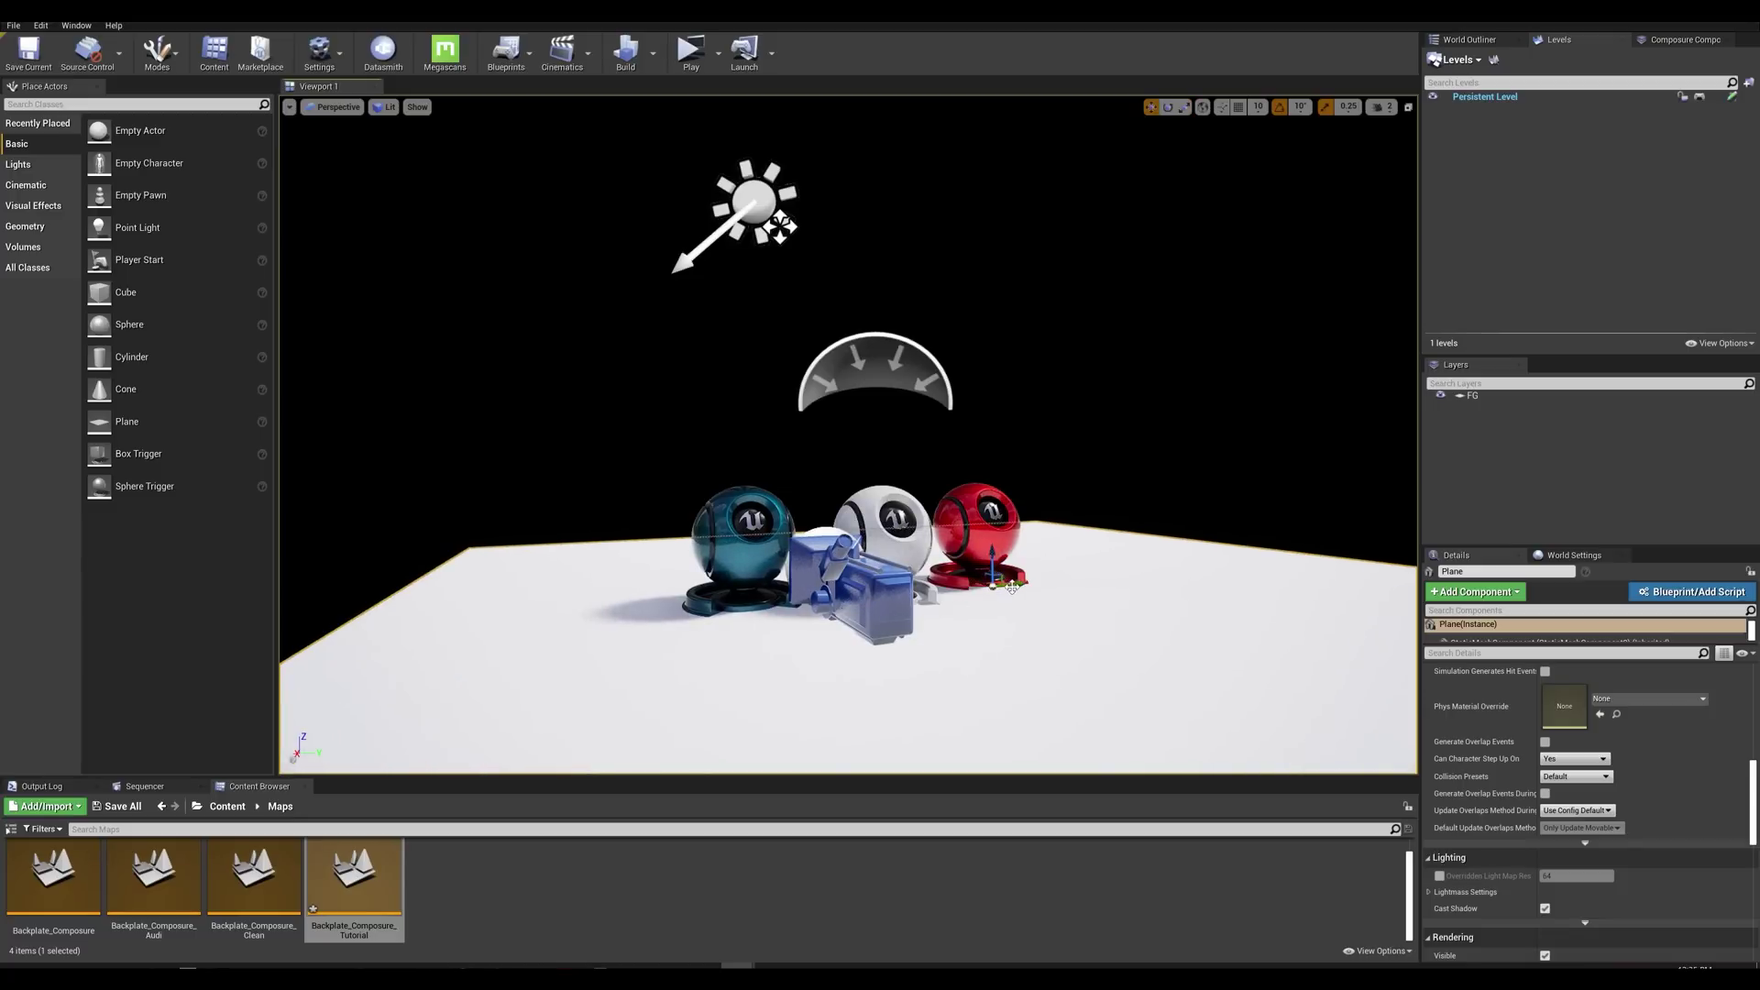
left_click_drag(993, 576, 1034, 576)
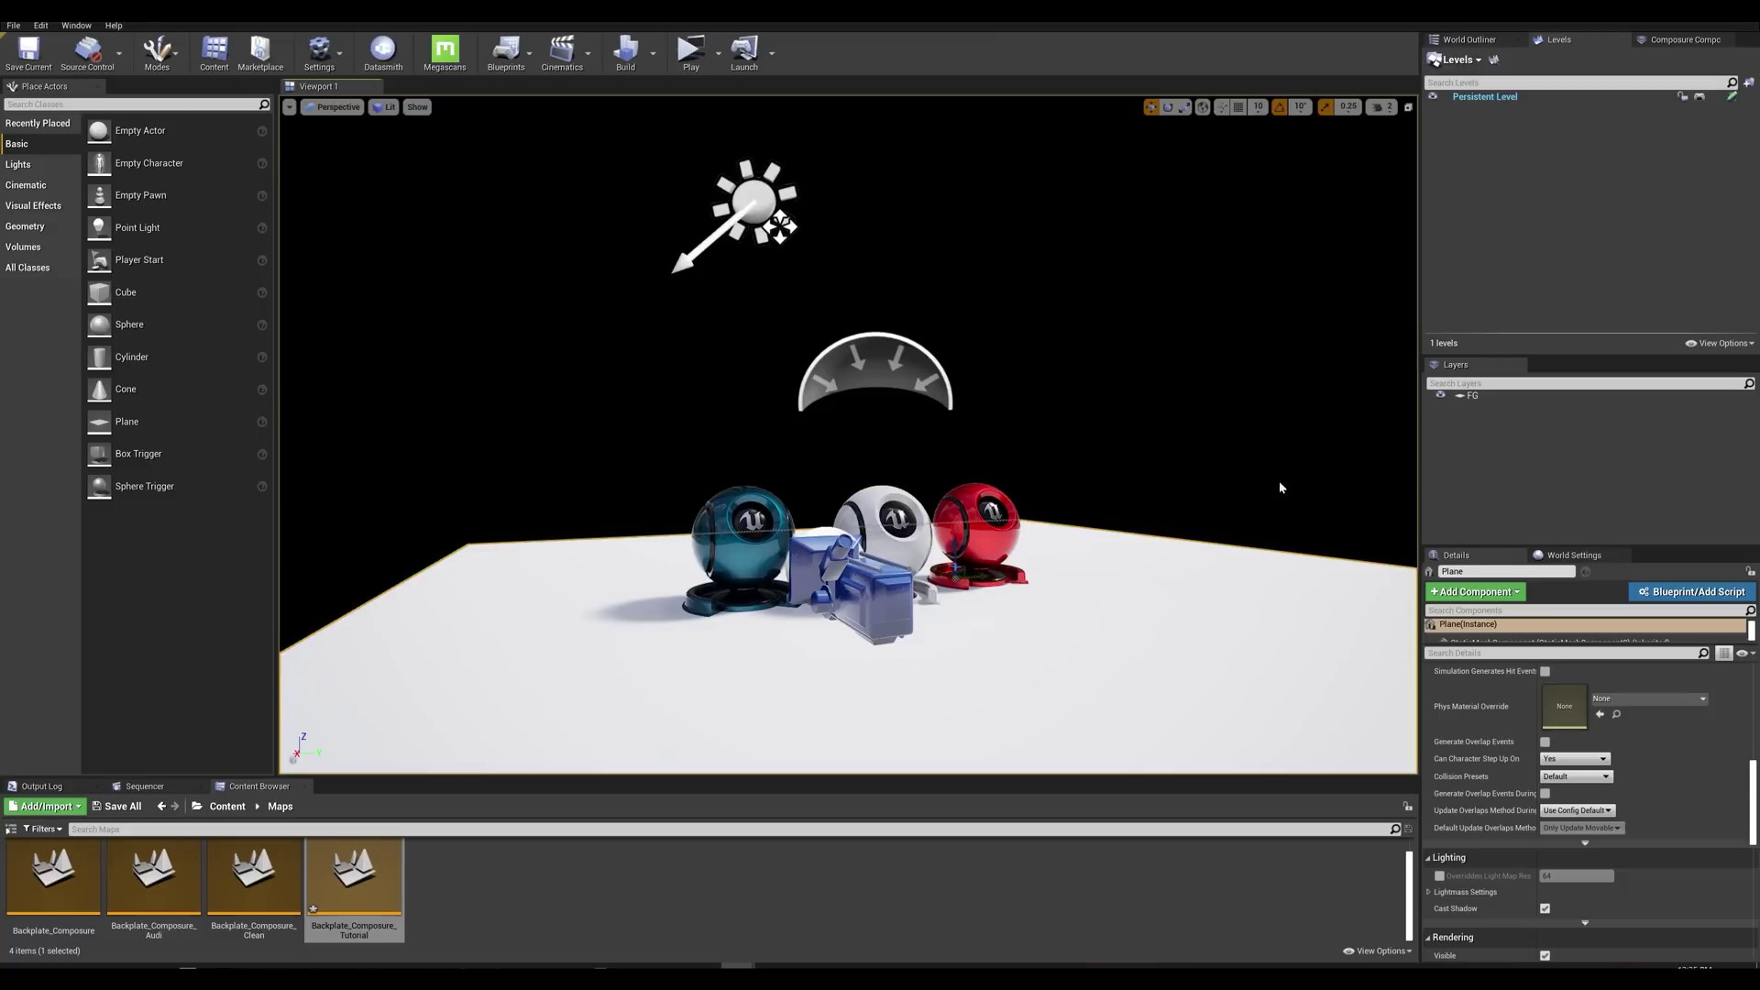
Step: Alt-rotate floor copies into Plane2 as the back wall and Plane3 as the side wall
key("e")
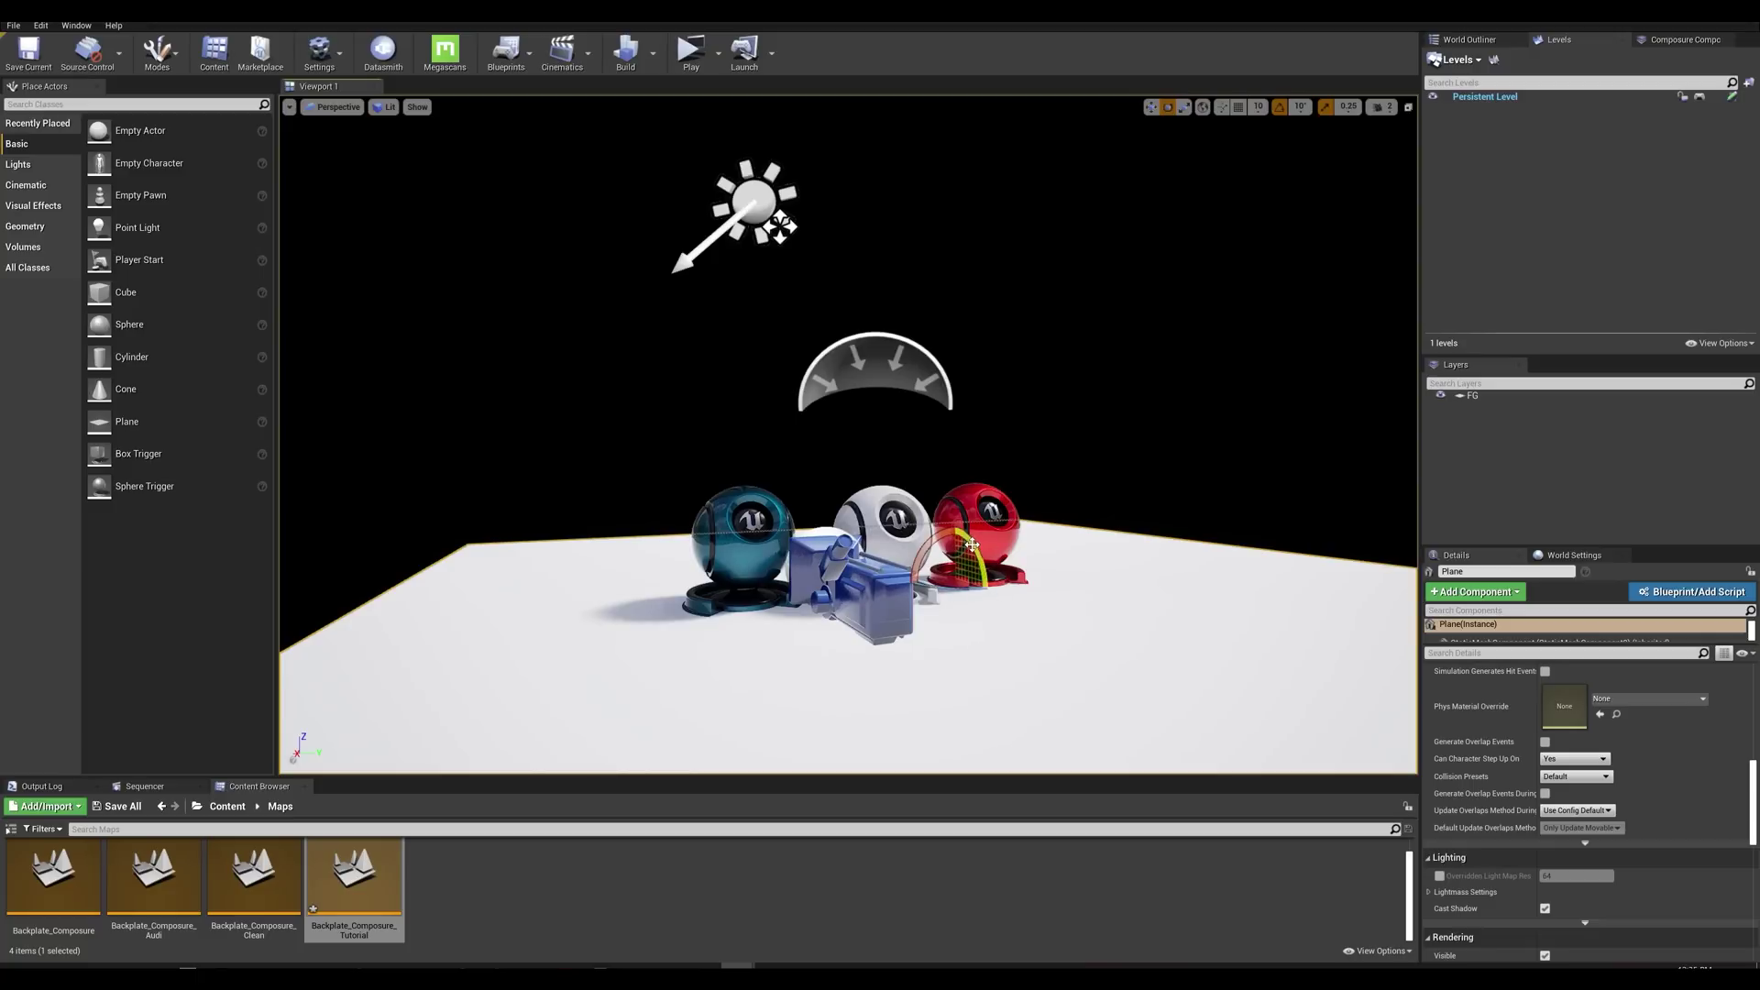
mouse_move(972, 547)
left_mouse_down("alt")
mouse_move(970, 605)
mouse_move(944, 577)
mouse_move(825, 578)
left_mouse_up("alt")
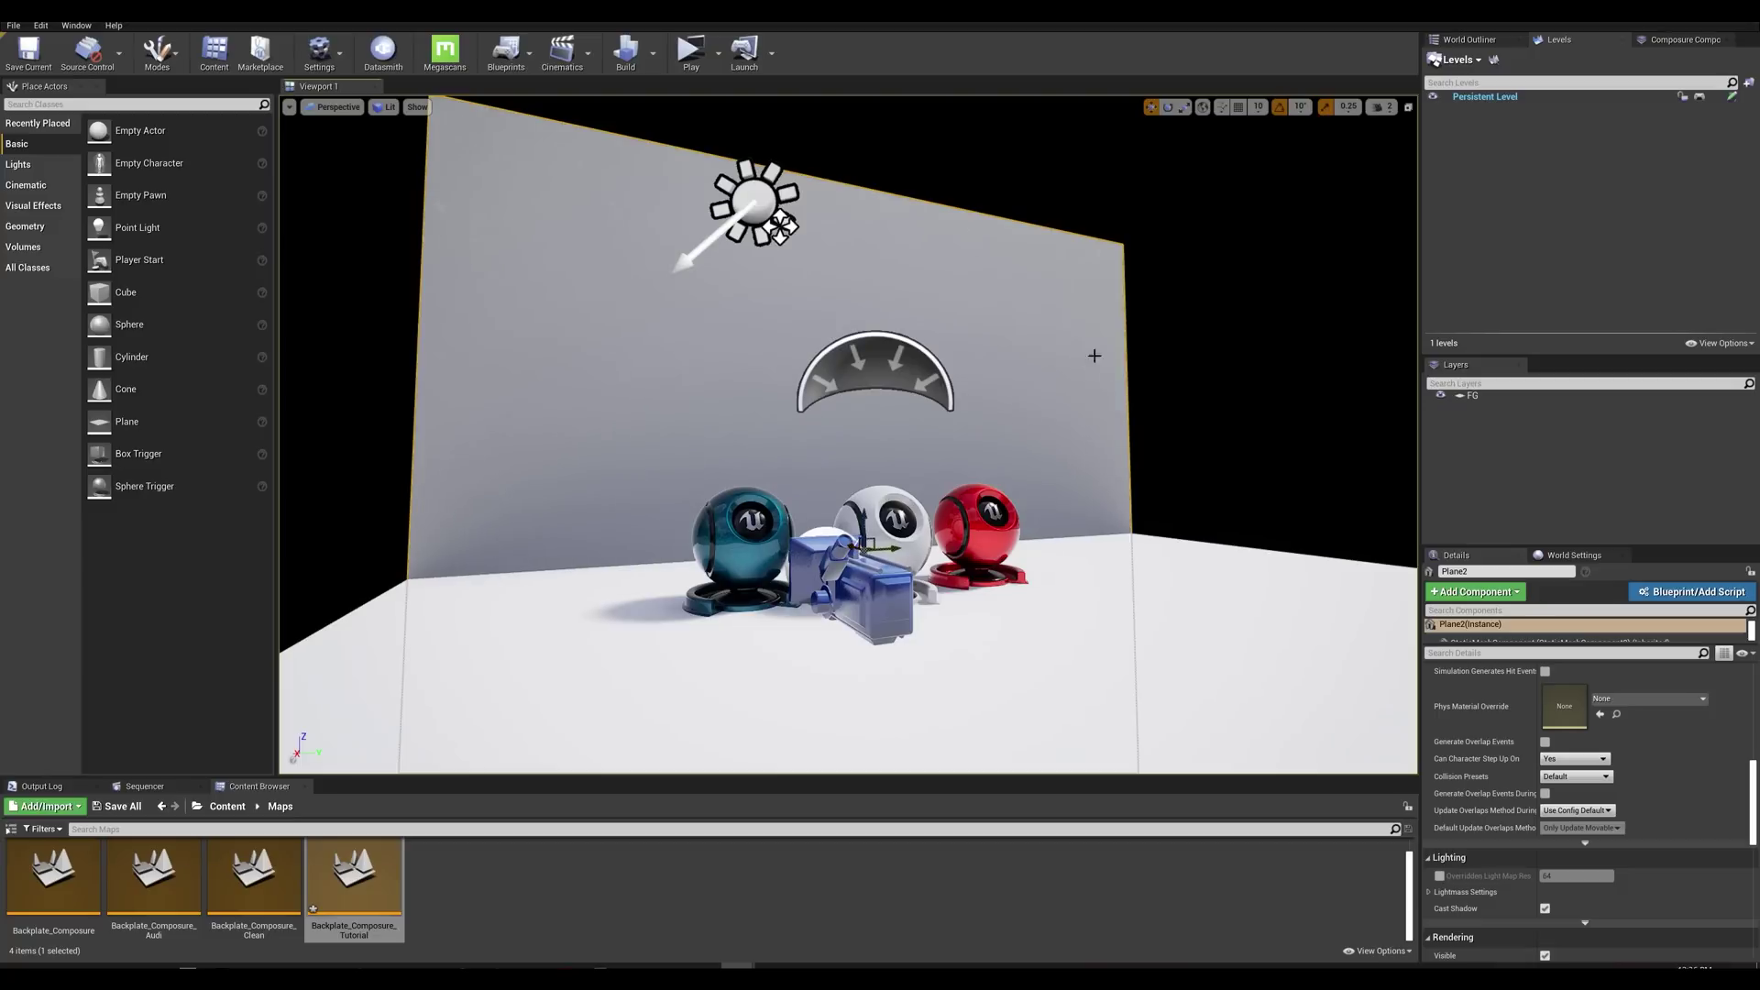
key("e")
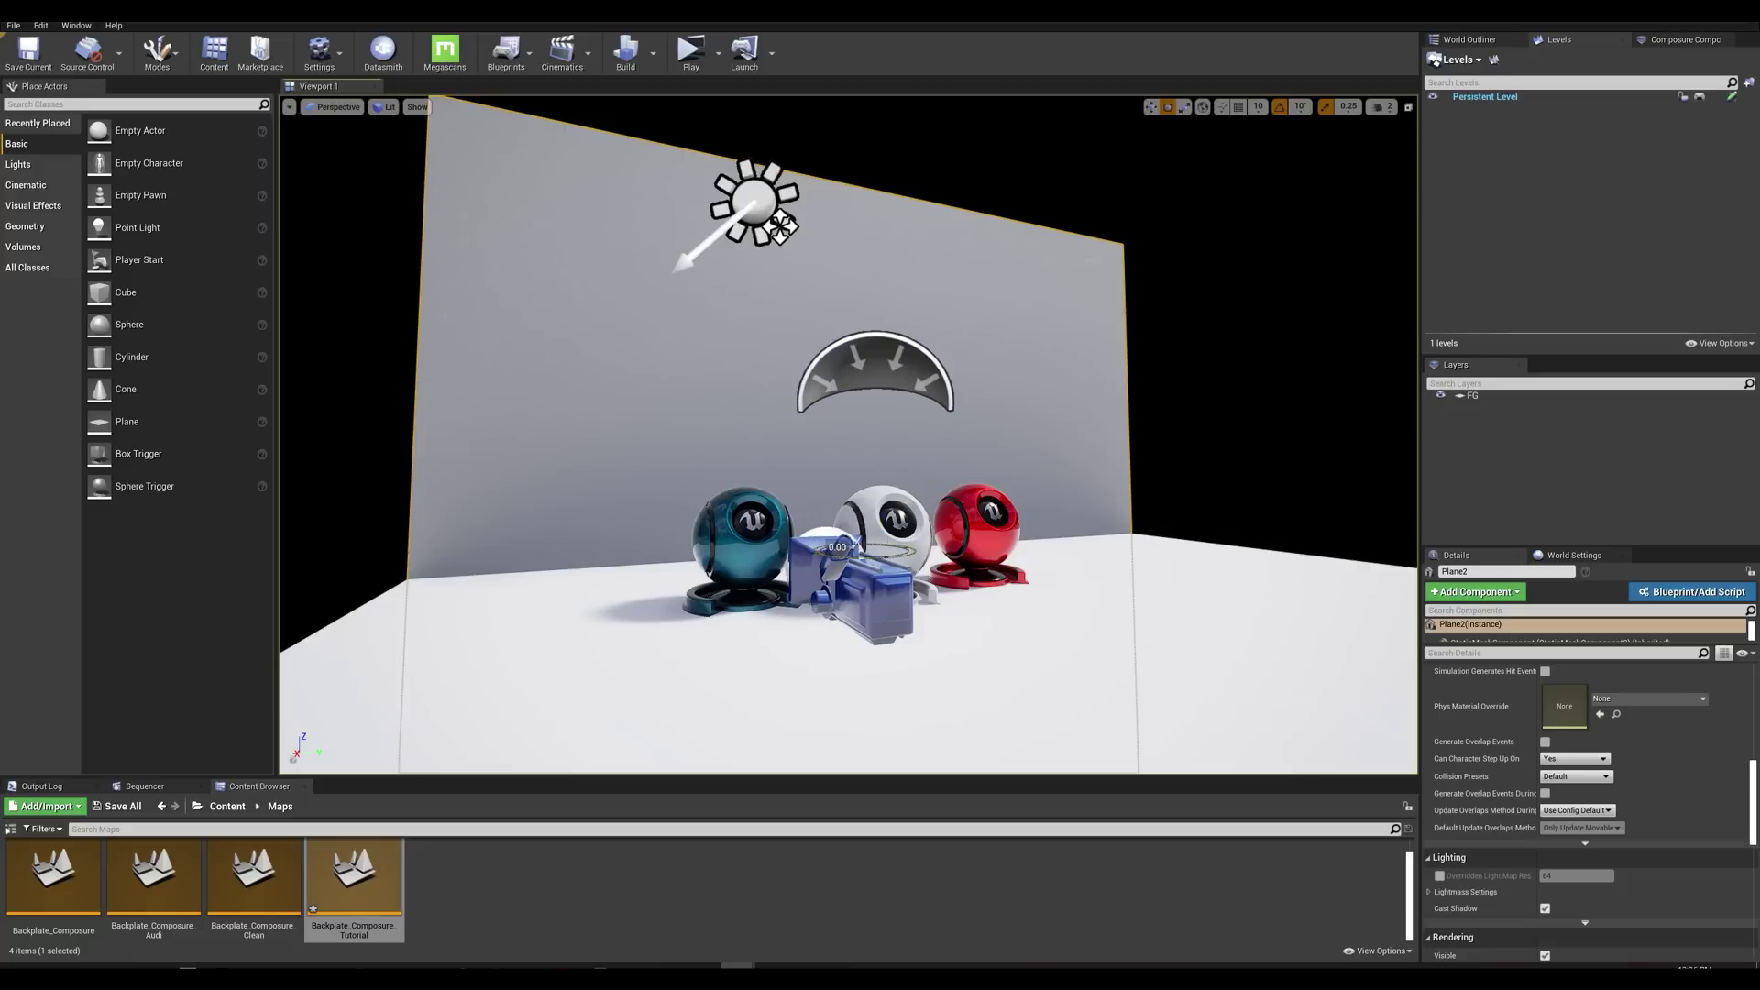
mouse_move(871, 556)
left_mouse_down("alt")
mouse_move(1152, 514)
mouse_move(1117, 525)
left_mouse_up("alt")
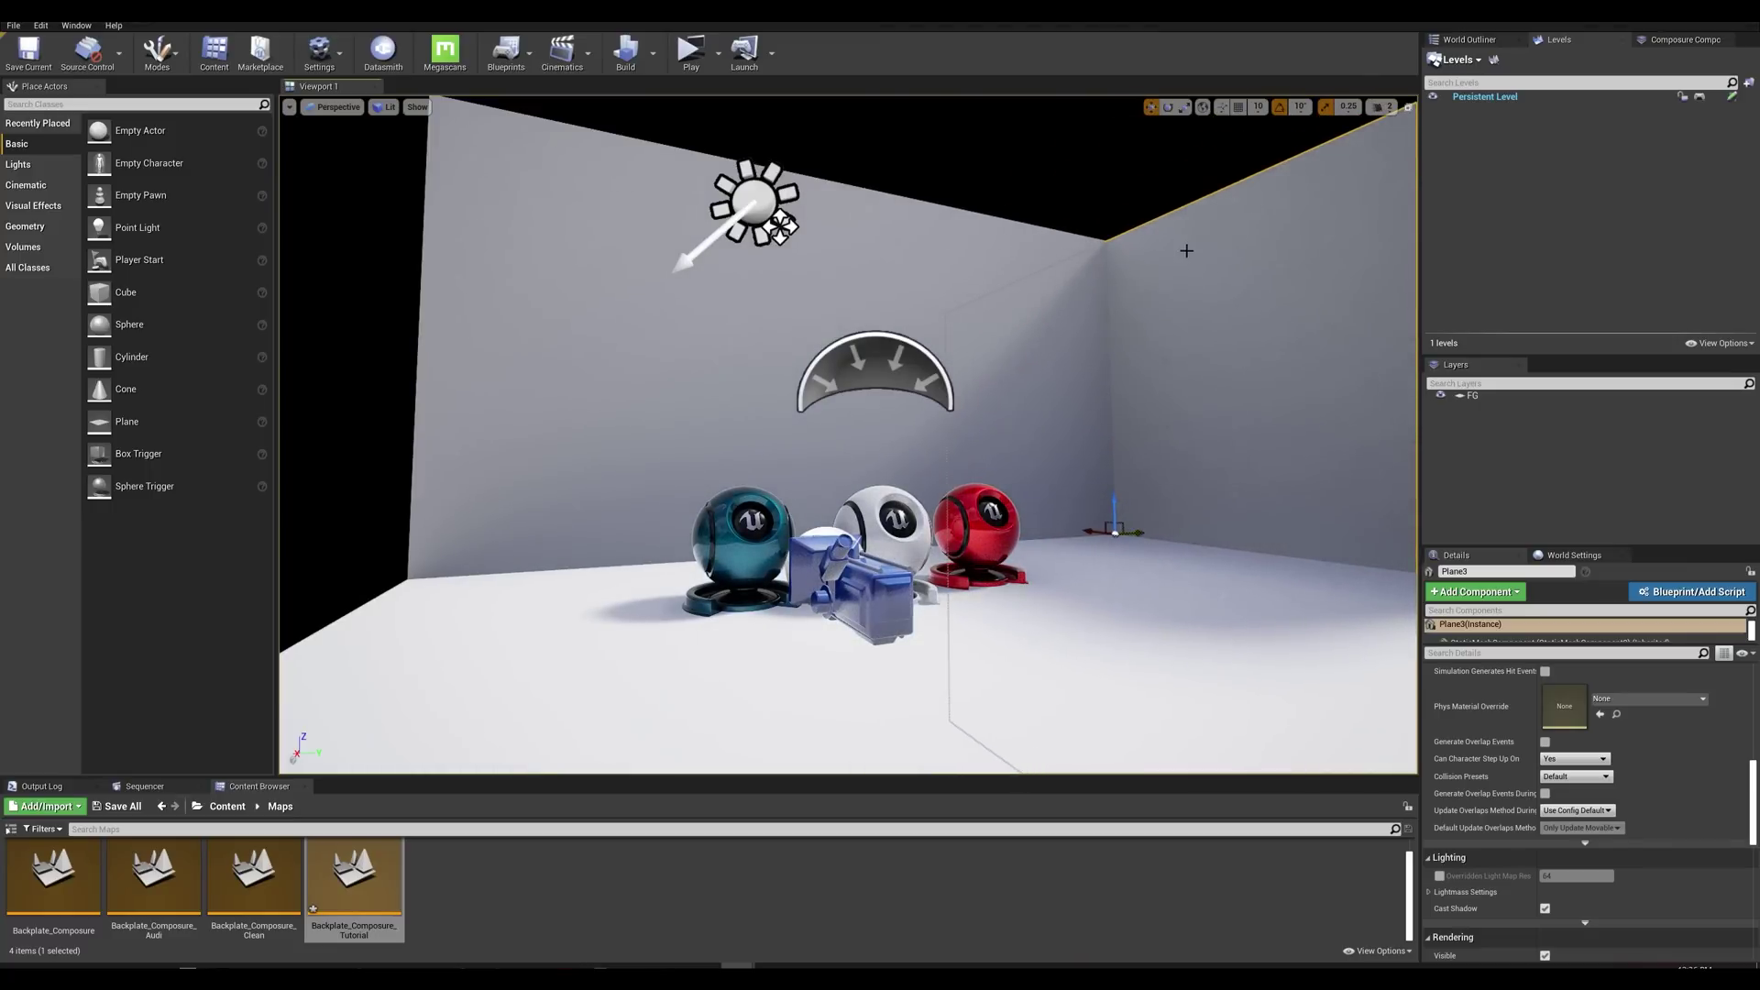
Step: Select both walls and uncheck Cast Shadow under Lighting
left_click(987, 249, "ctrl")
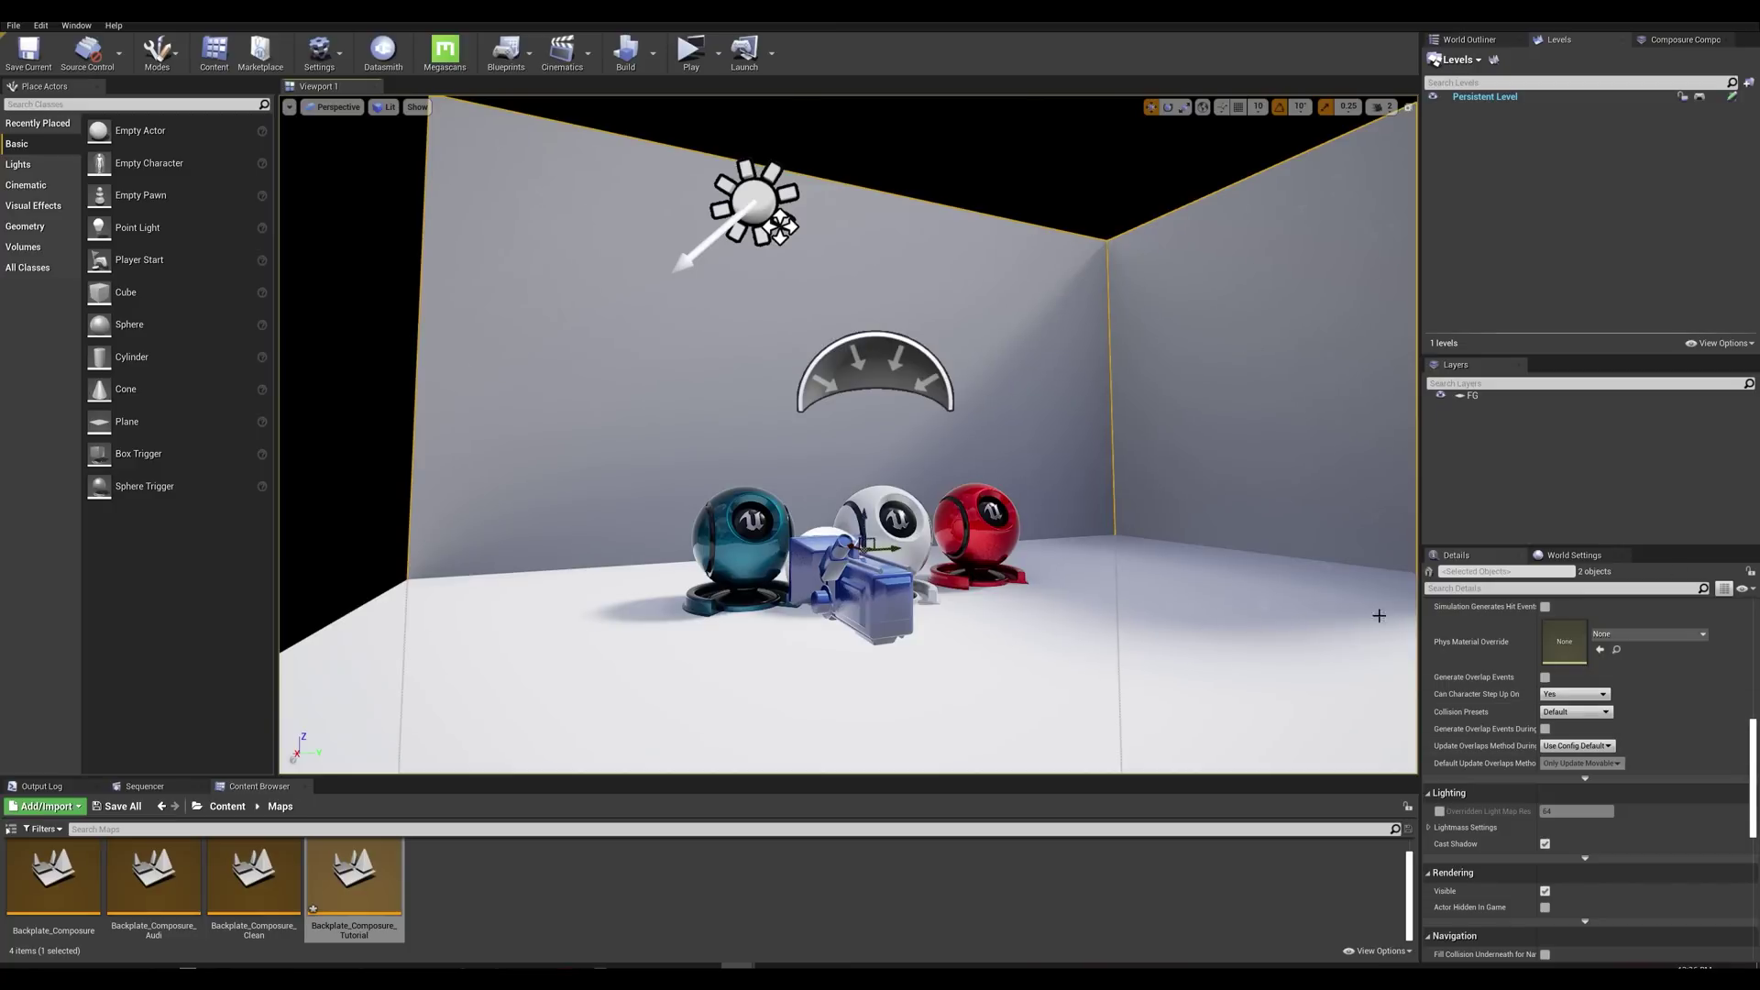
left_click(1546, 845)
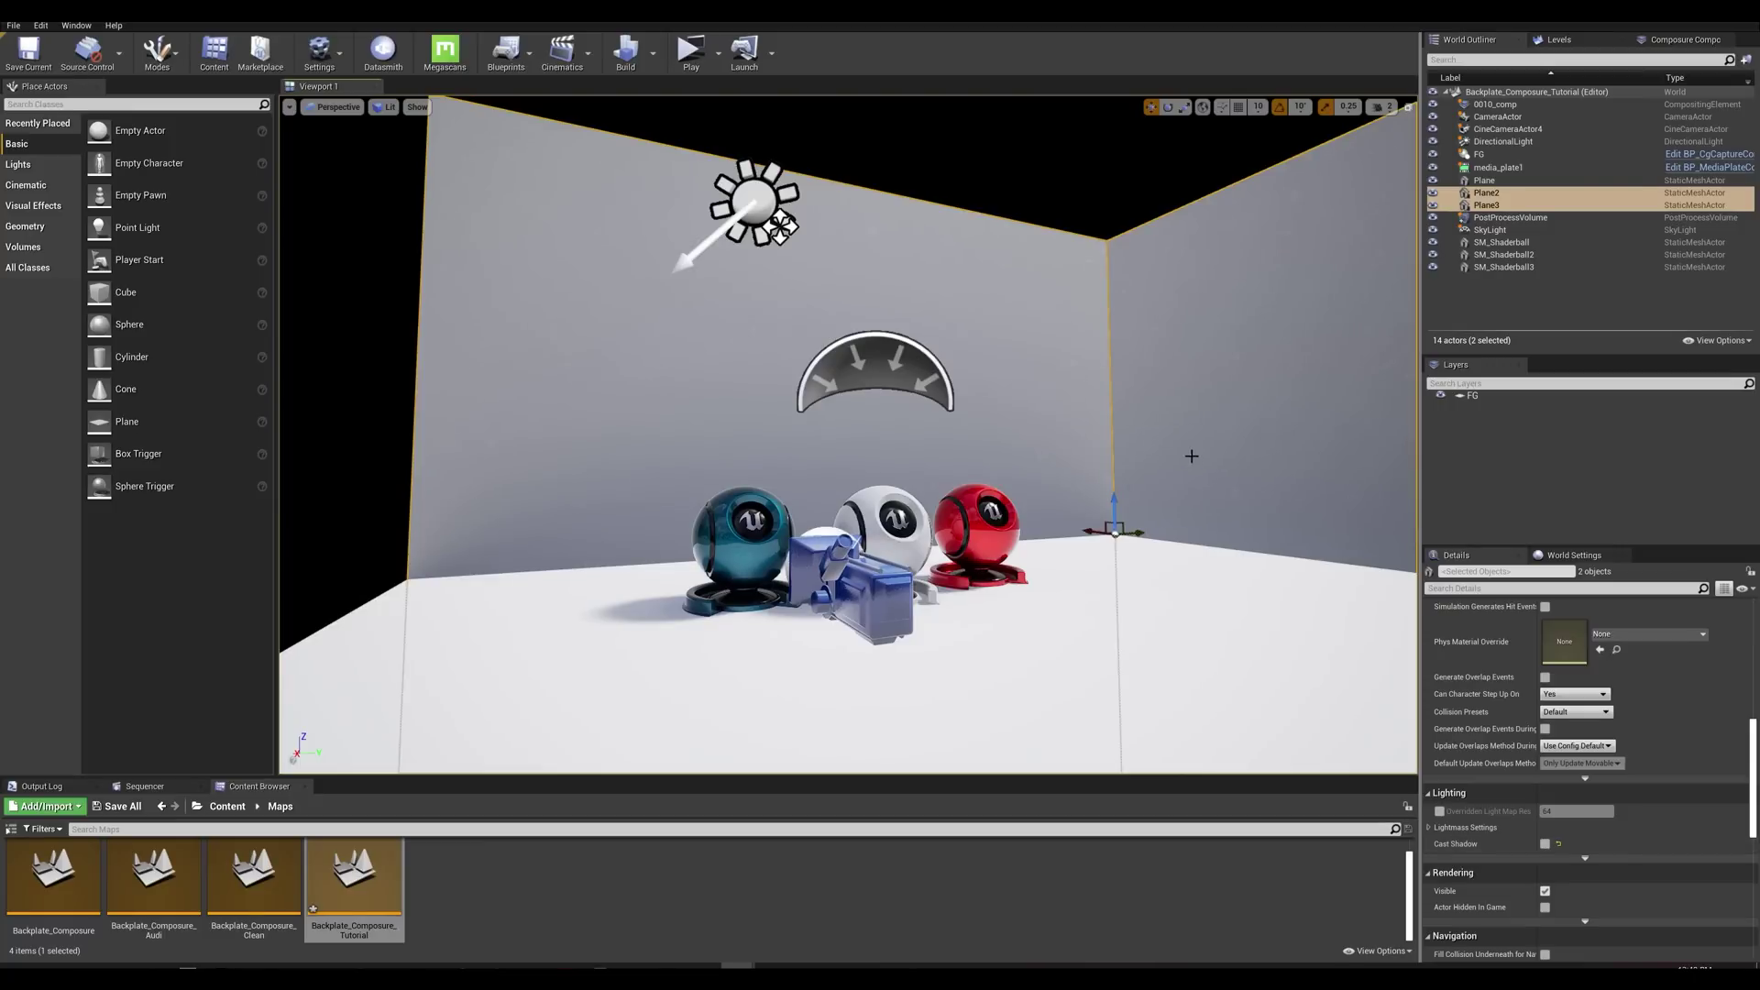
Step: Add the floor and both walls to a new layer named Floor
left_click(1144, 589, "ctrl")
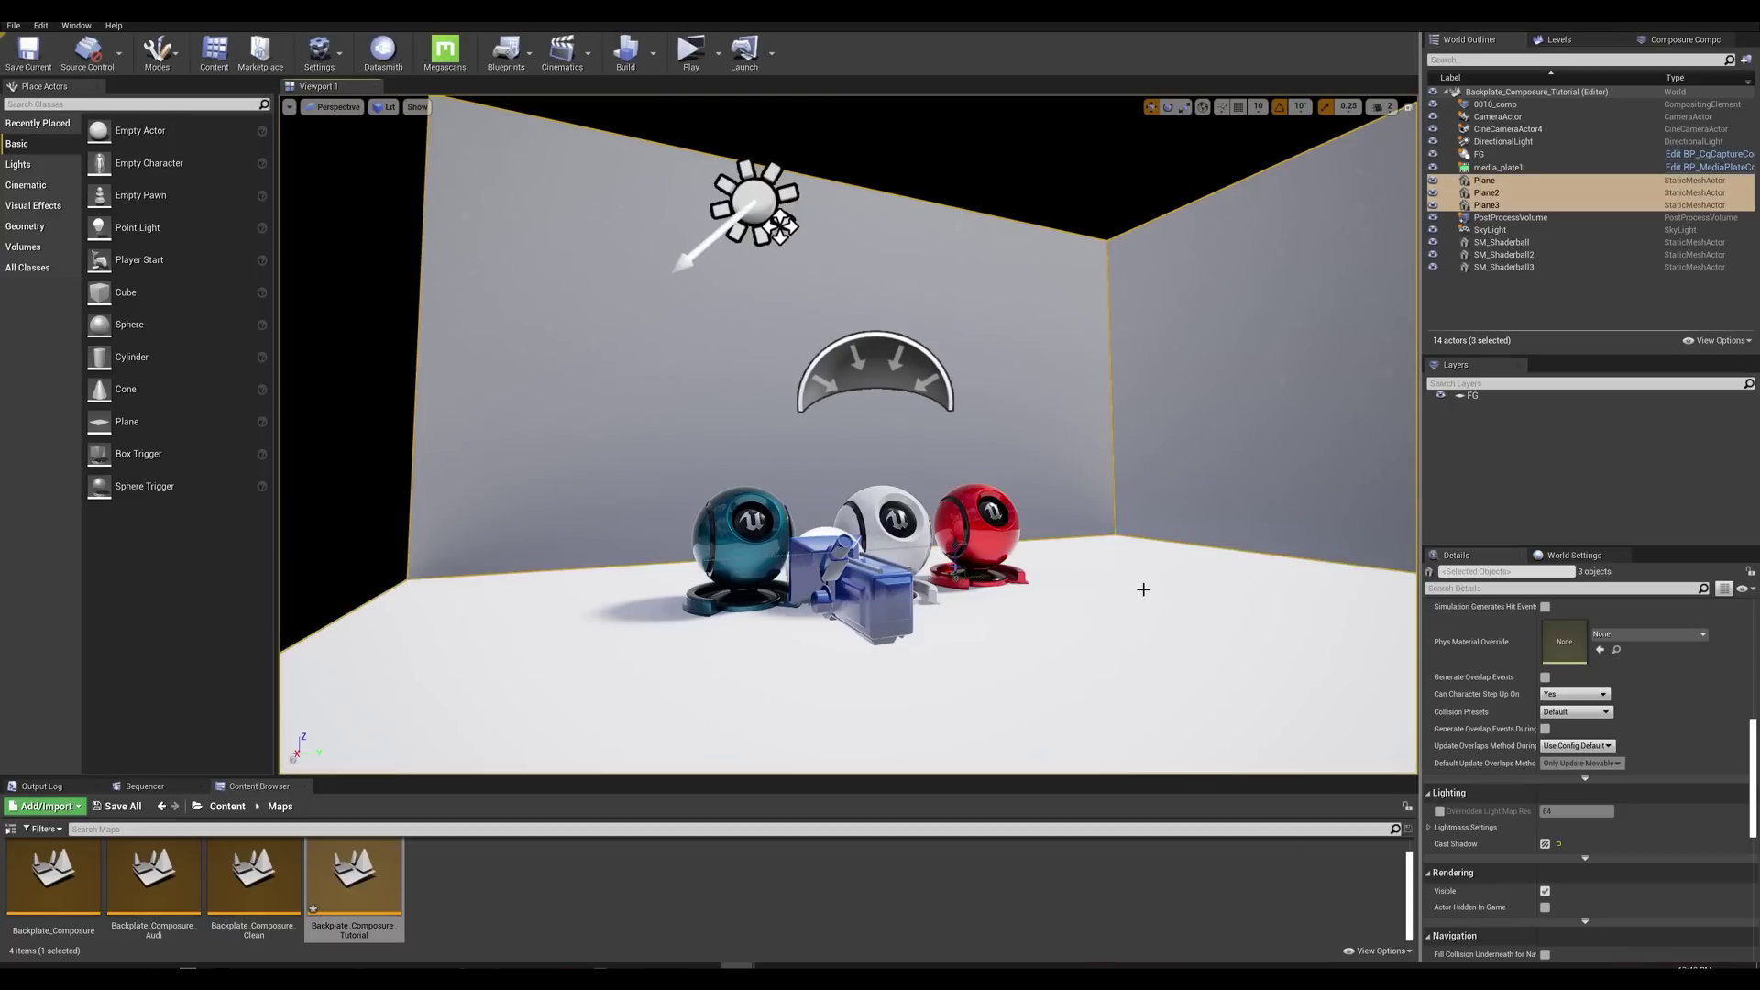
right_click(1453, 415)
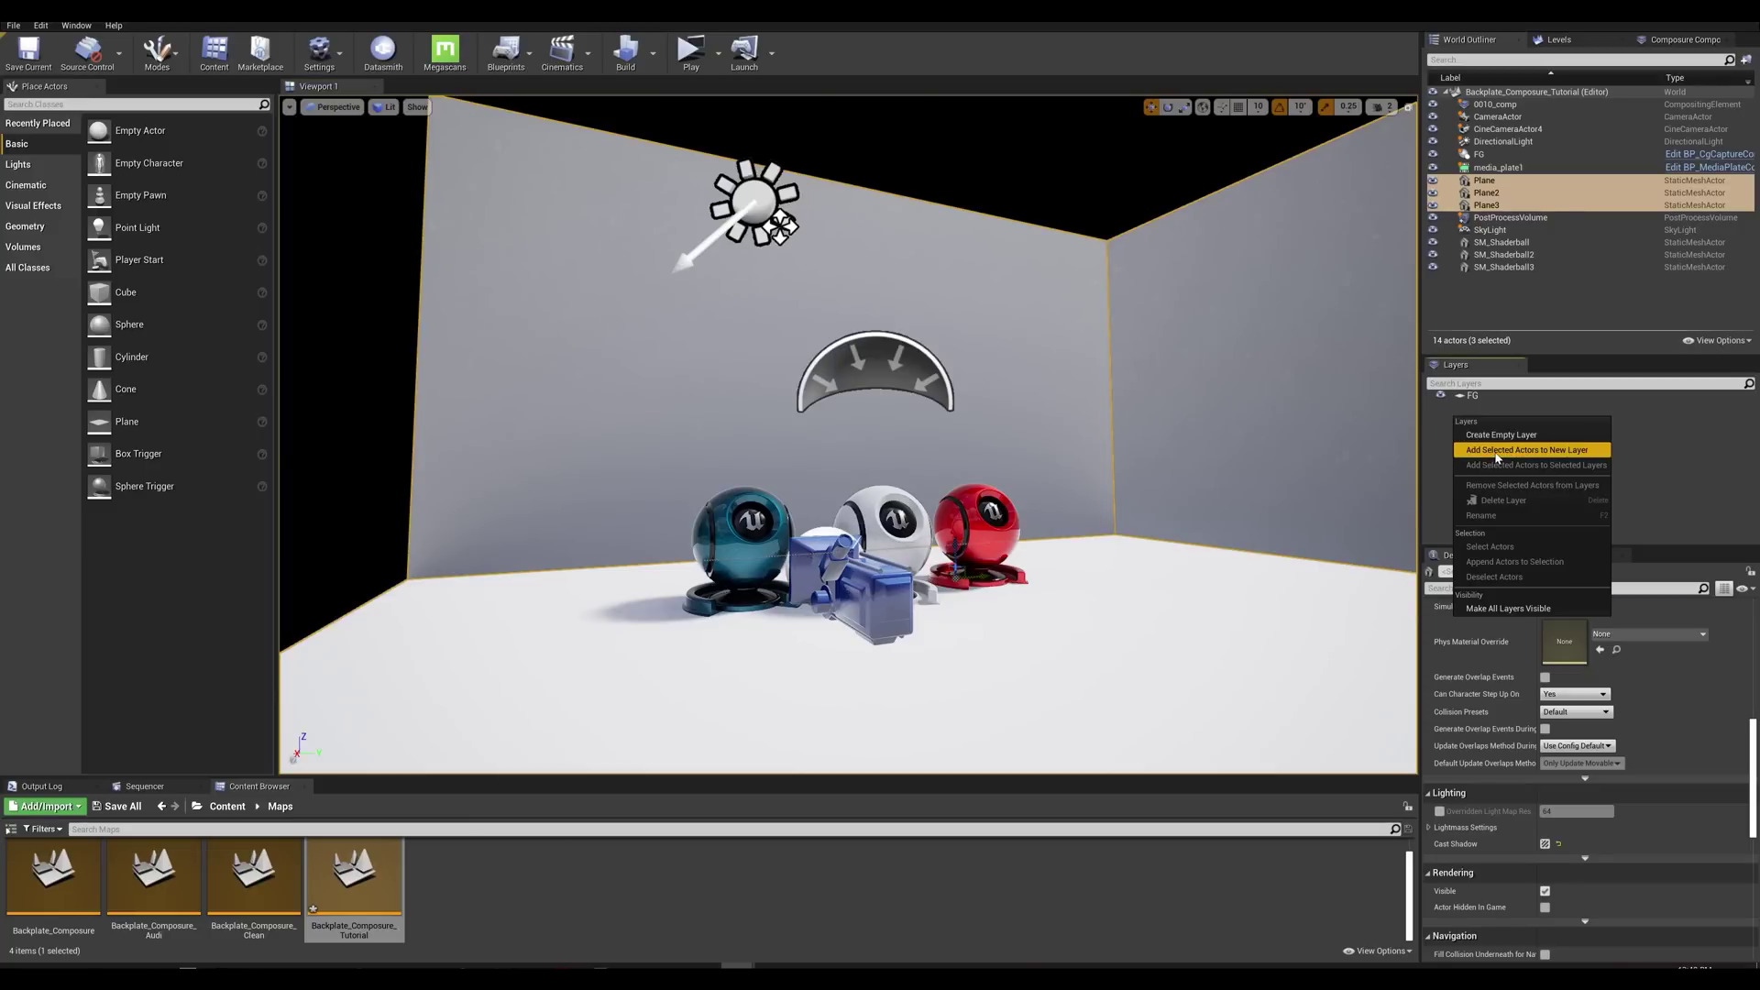
left_click(1498, 450)
type("Flo")
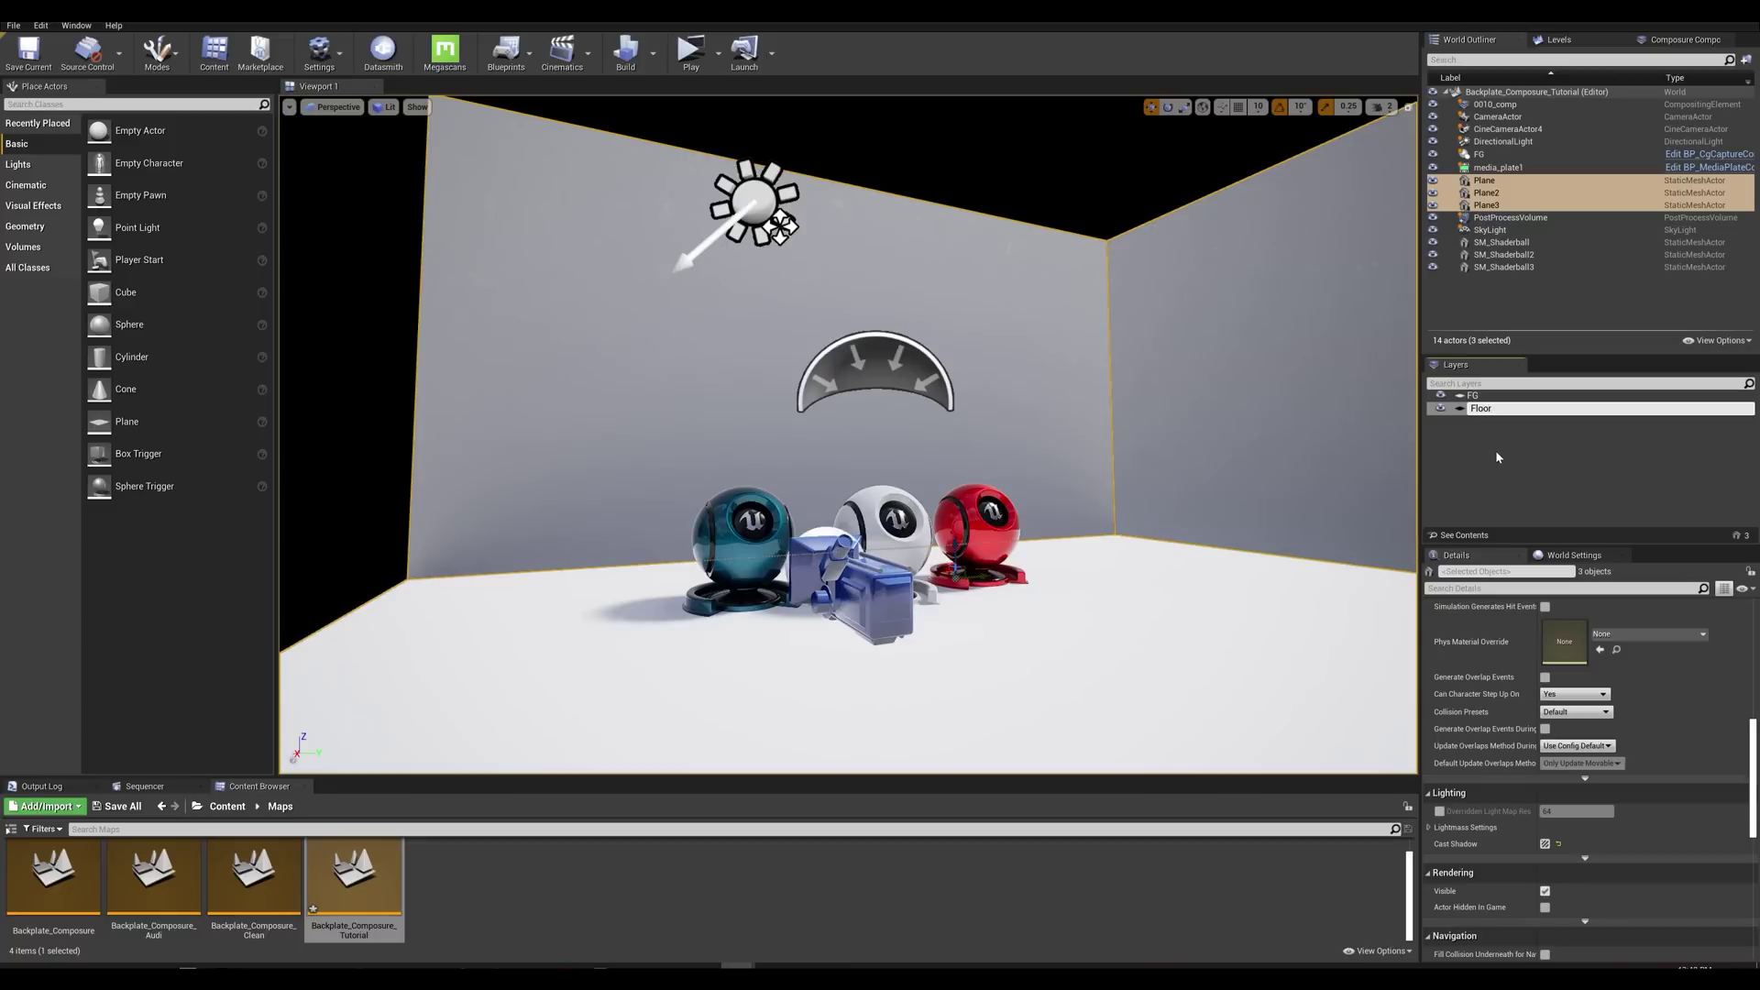
type("or")
key("Return")
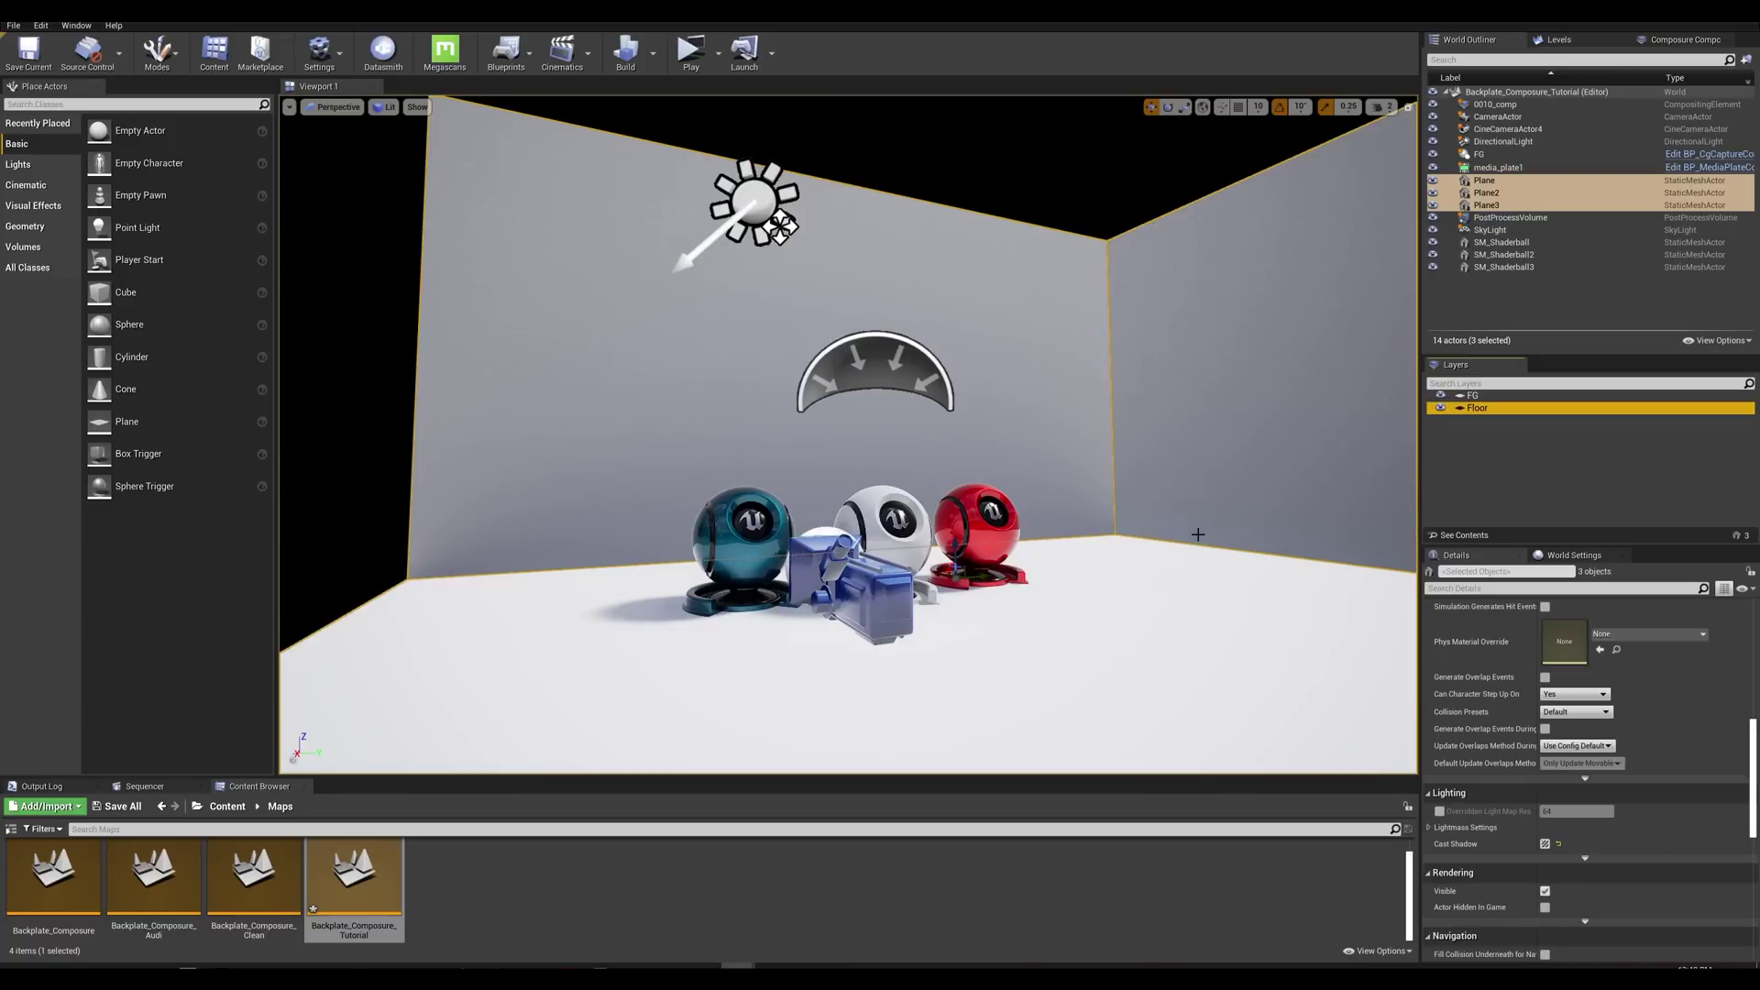
Step: Add the same three planes to another new layer named Shadow
right_click(1462, 434)
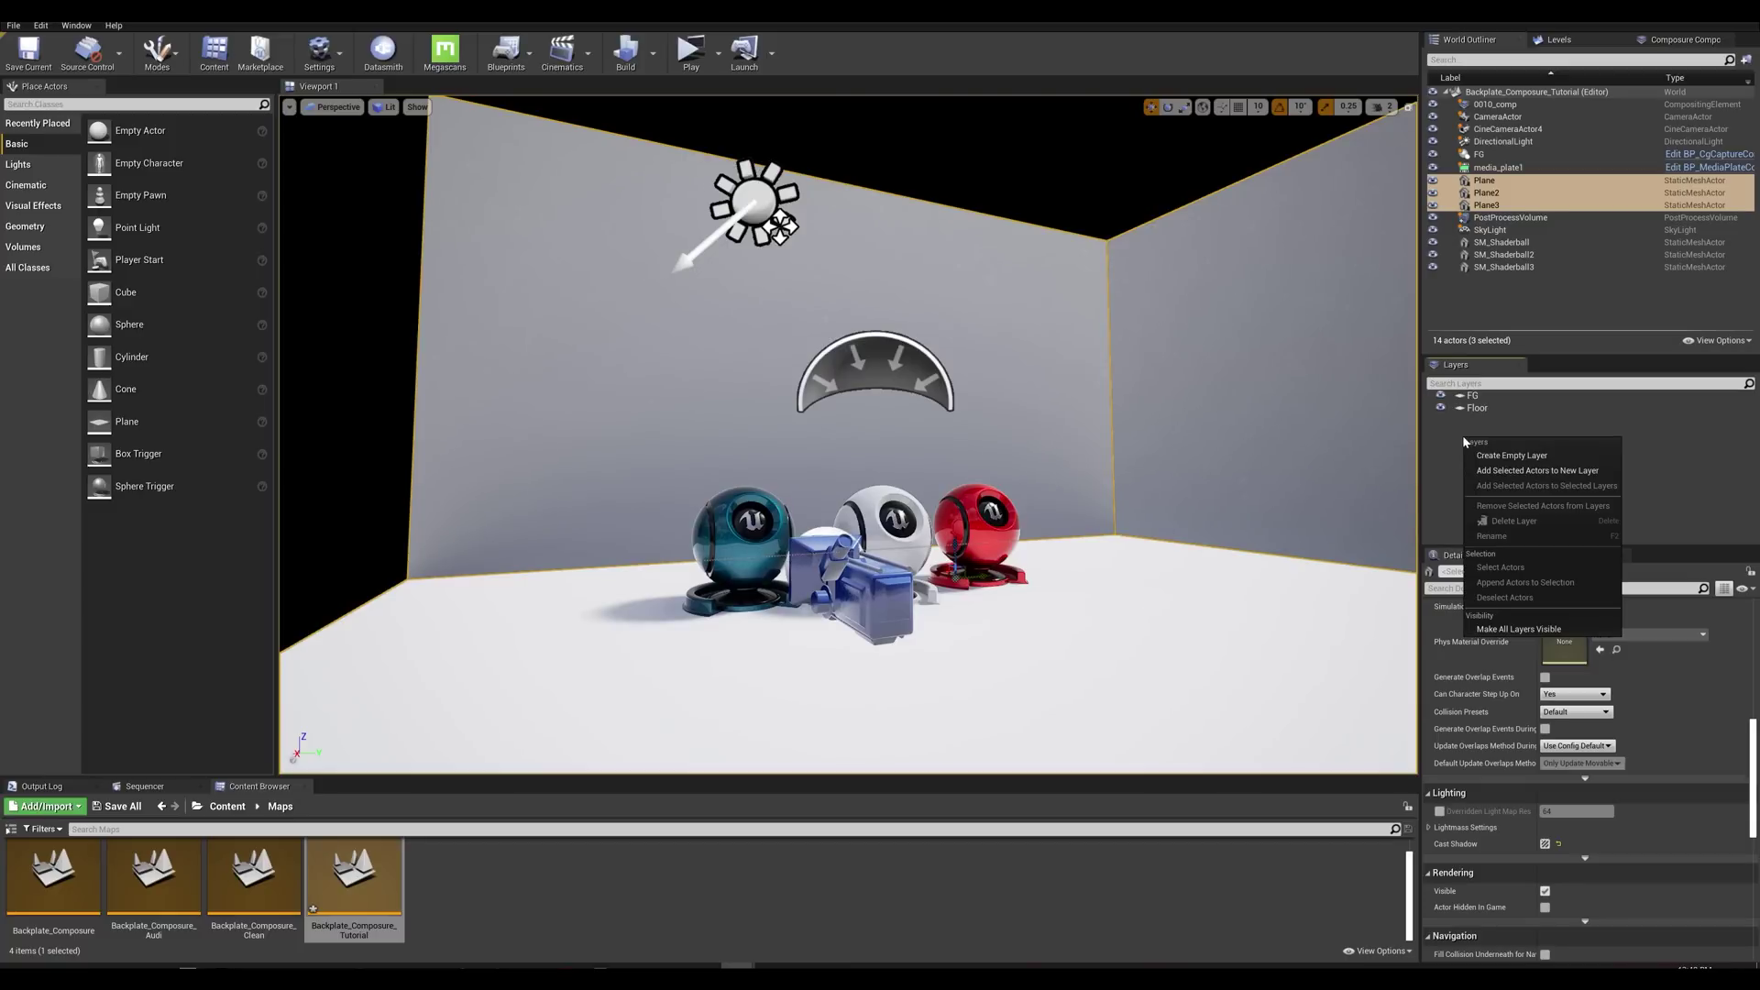
left_click(1508, 475)
type("Shadow")
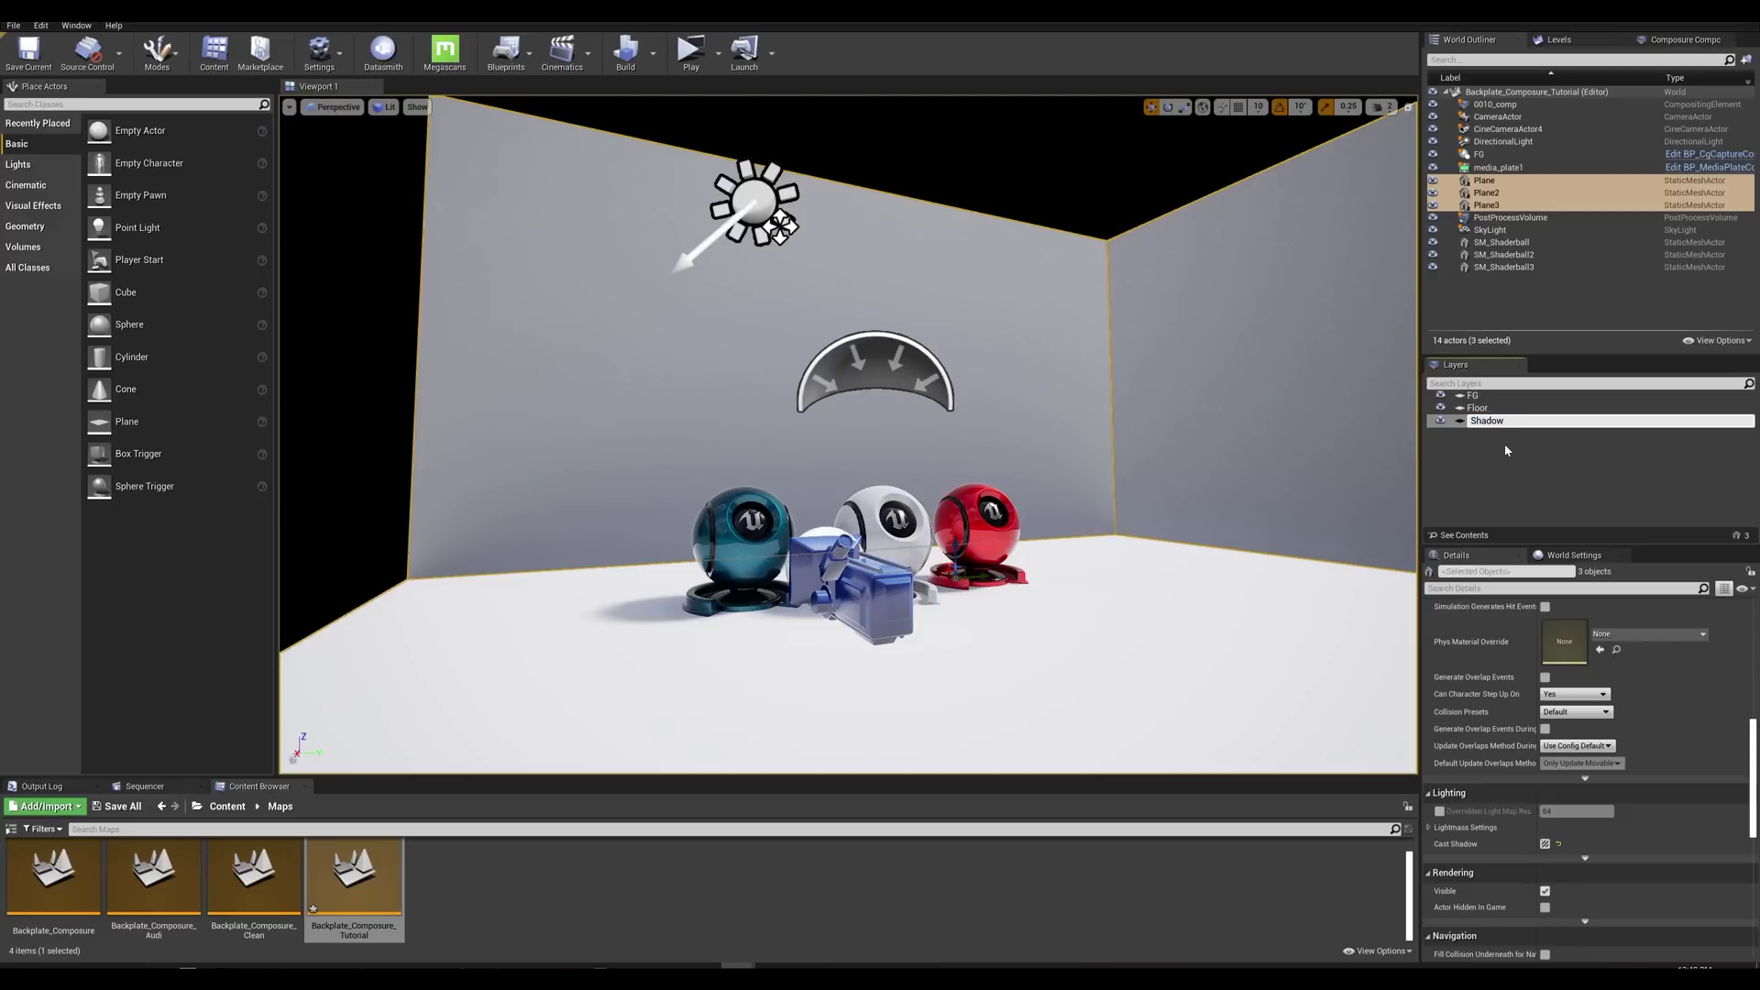
key("Return")
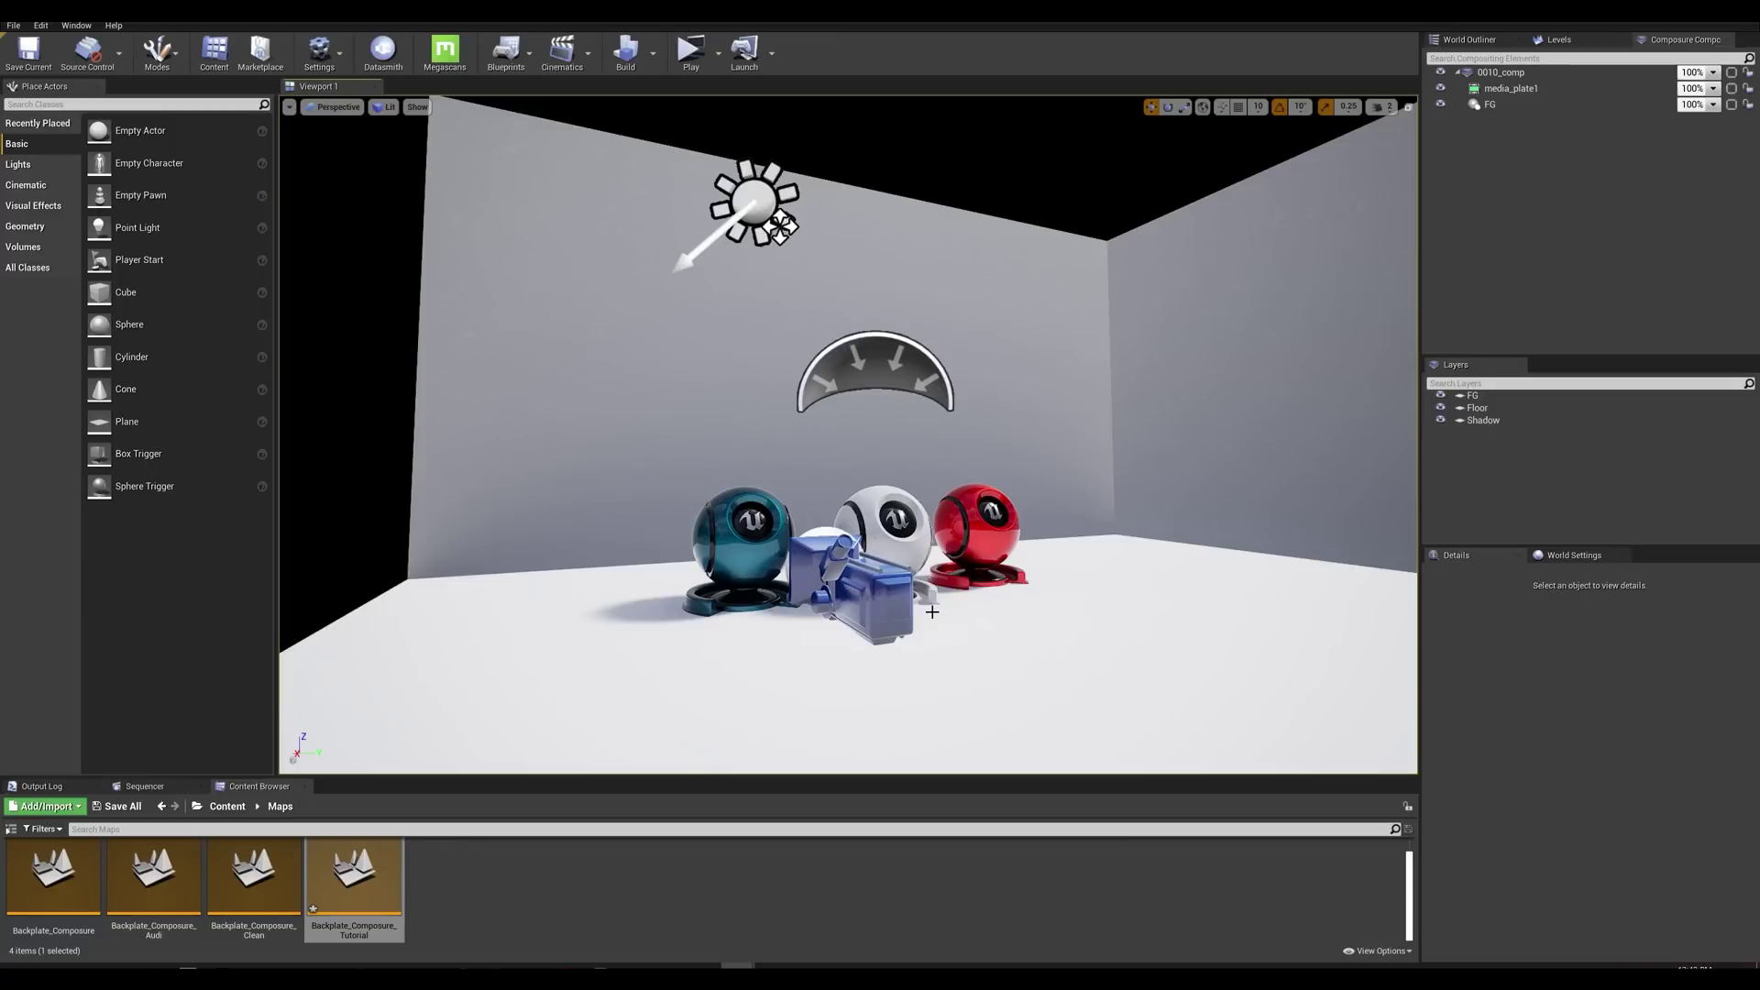
Step: Add a CG Layer element named Floor under 0010_comp
right_click(1484, 137)
left_click(1504, 74)
right_click(1502, 71)
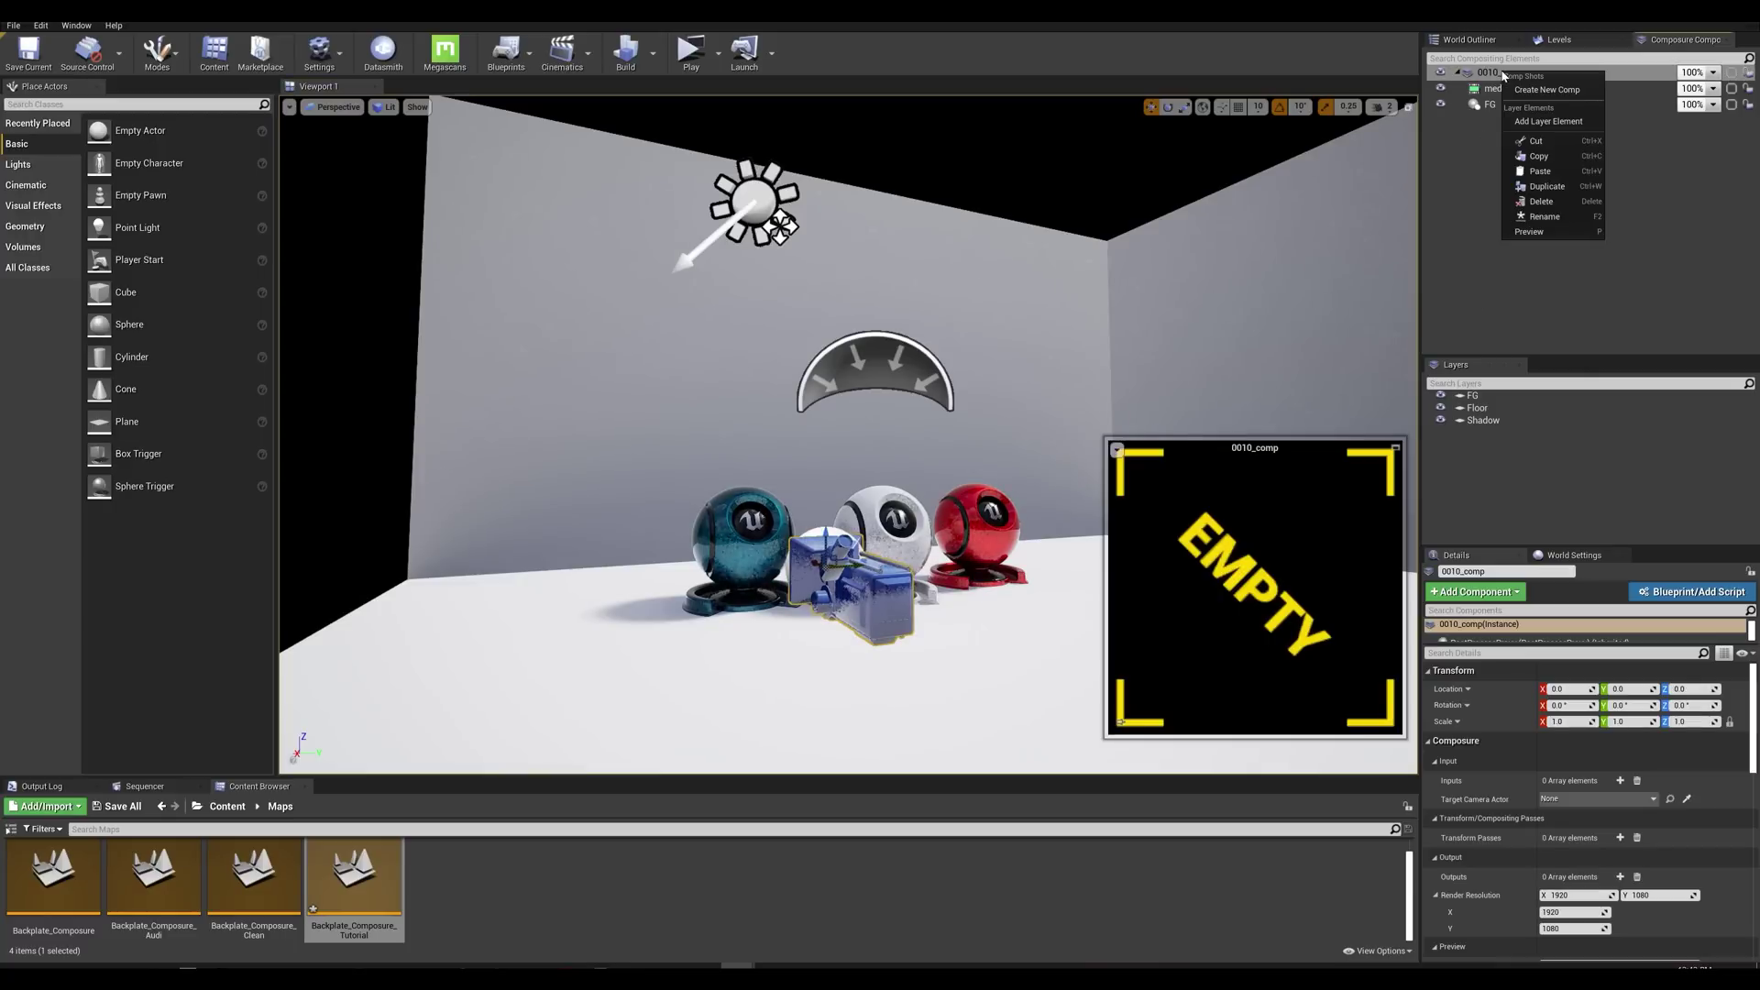
left_click(1533, 122)
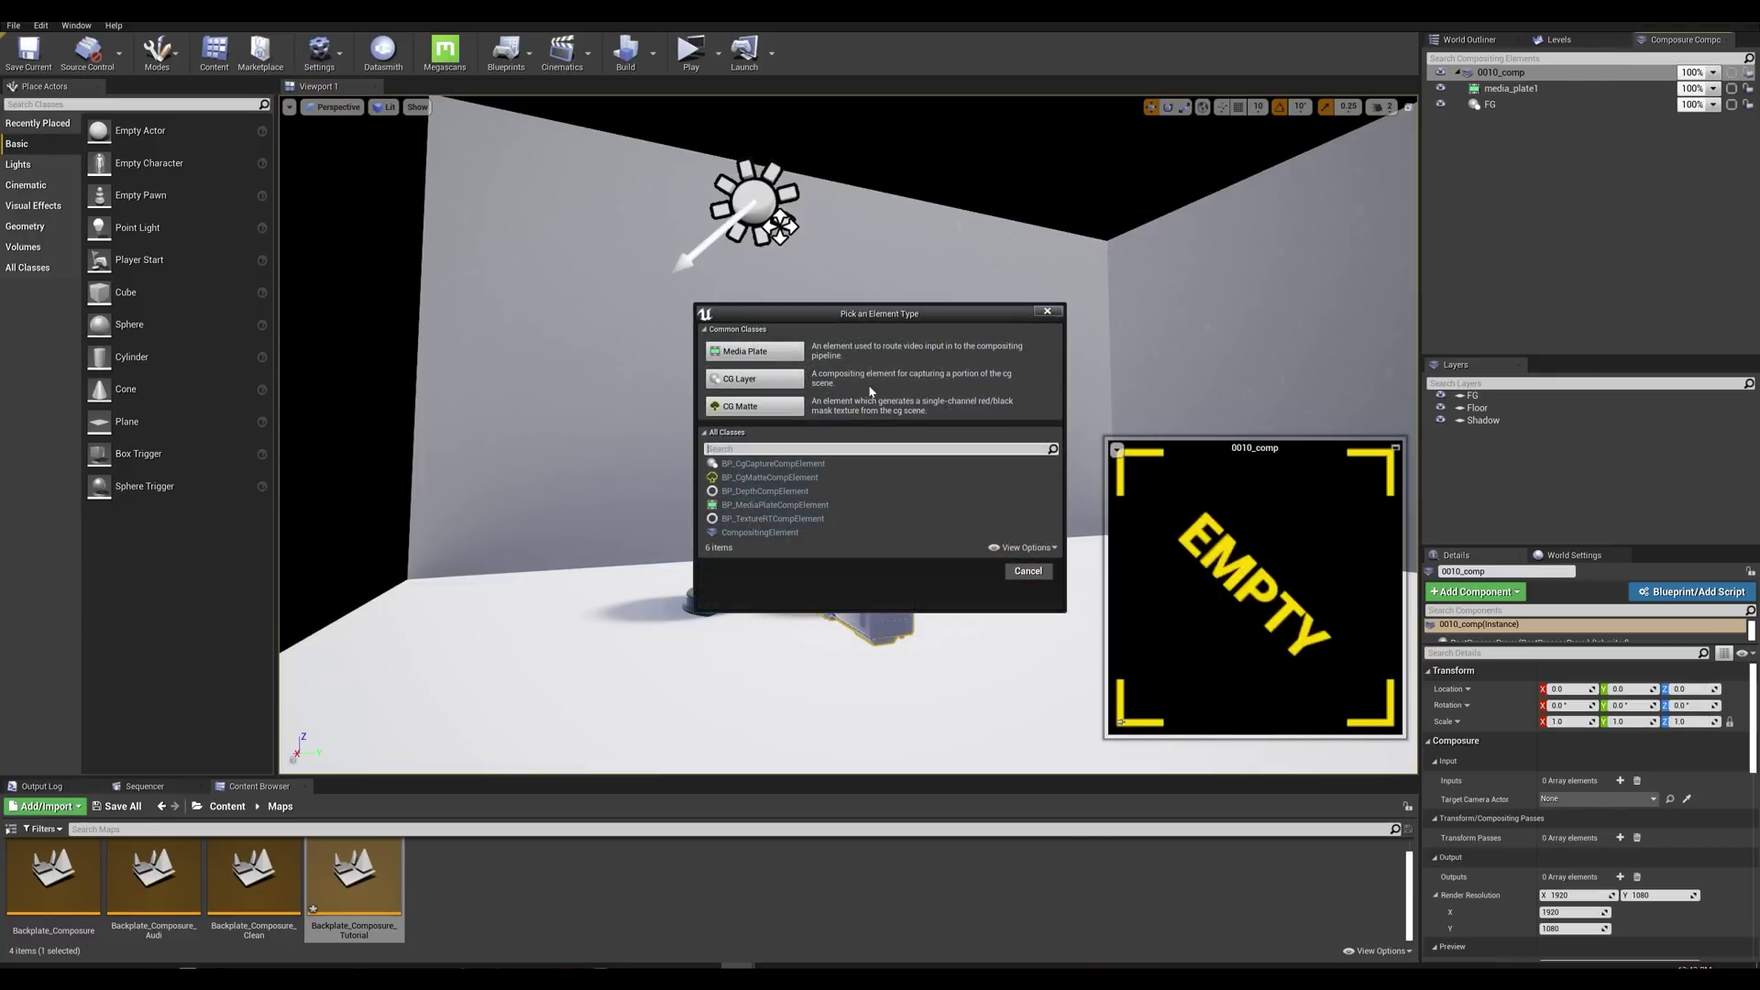
left_click(754, 378)
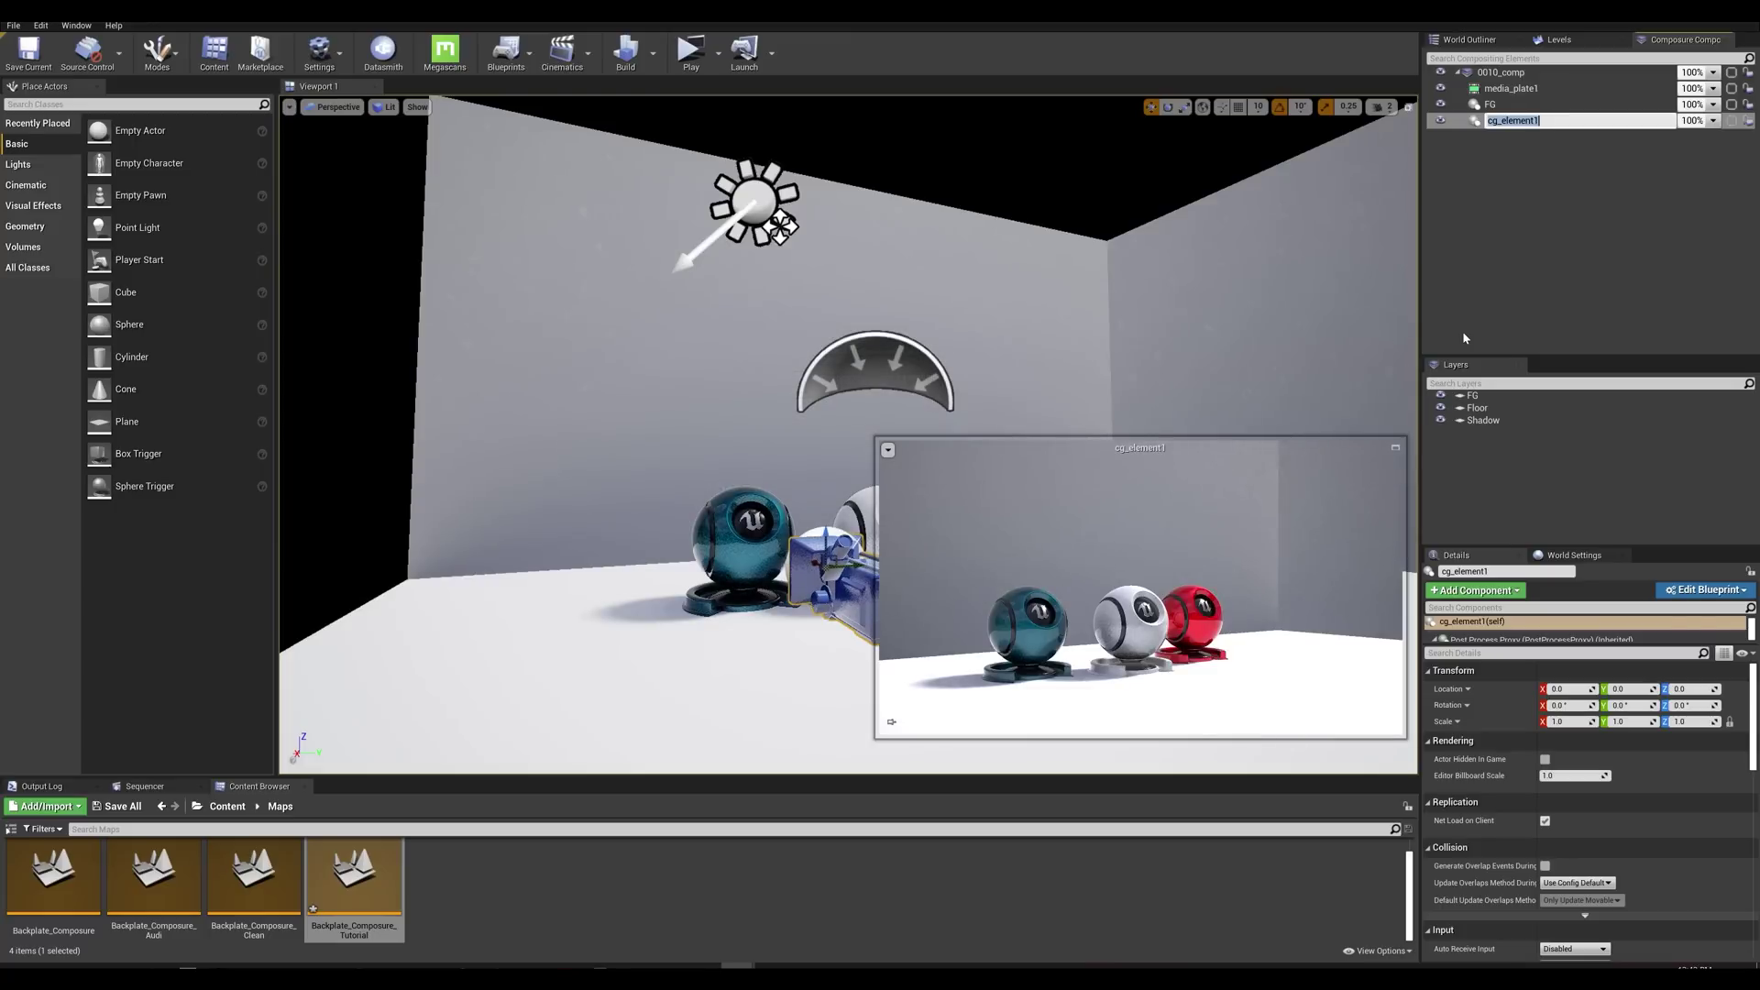
type("Floor")
key("Return")
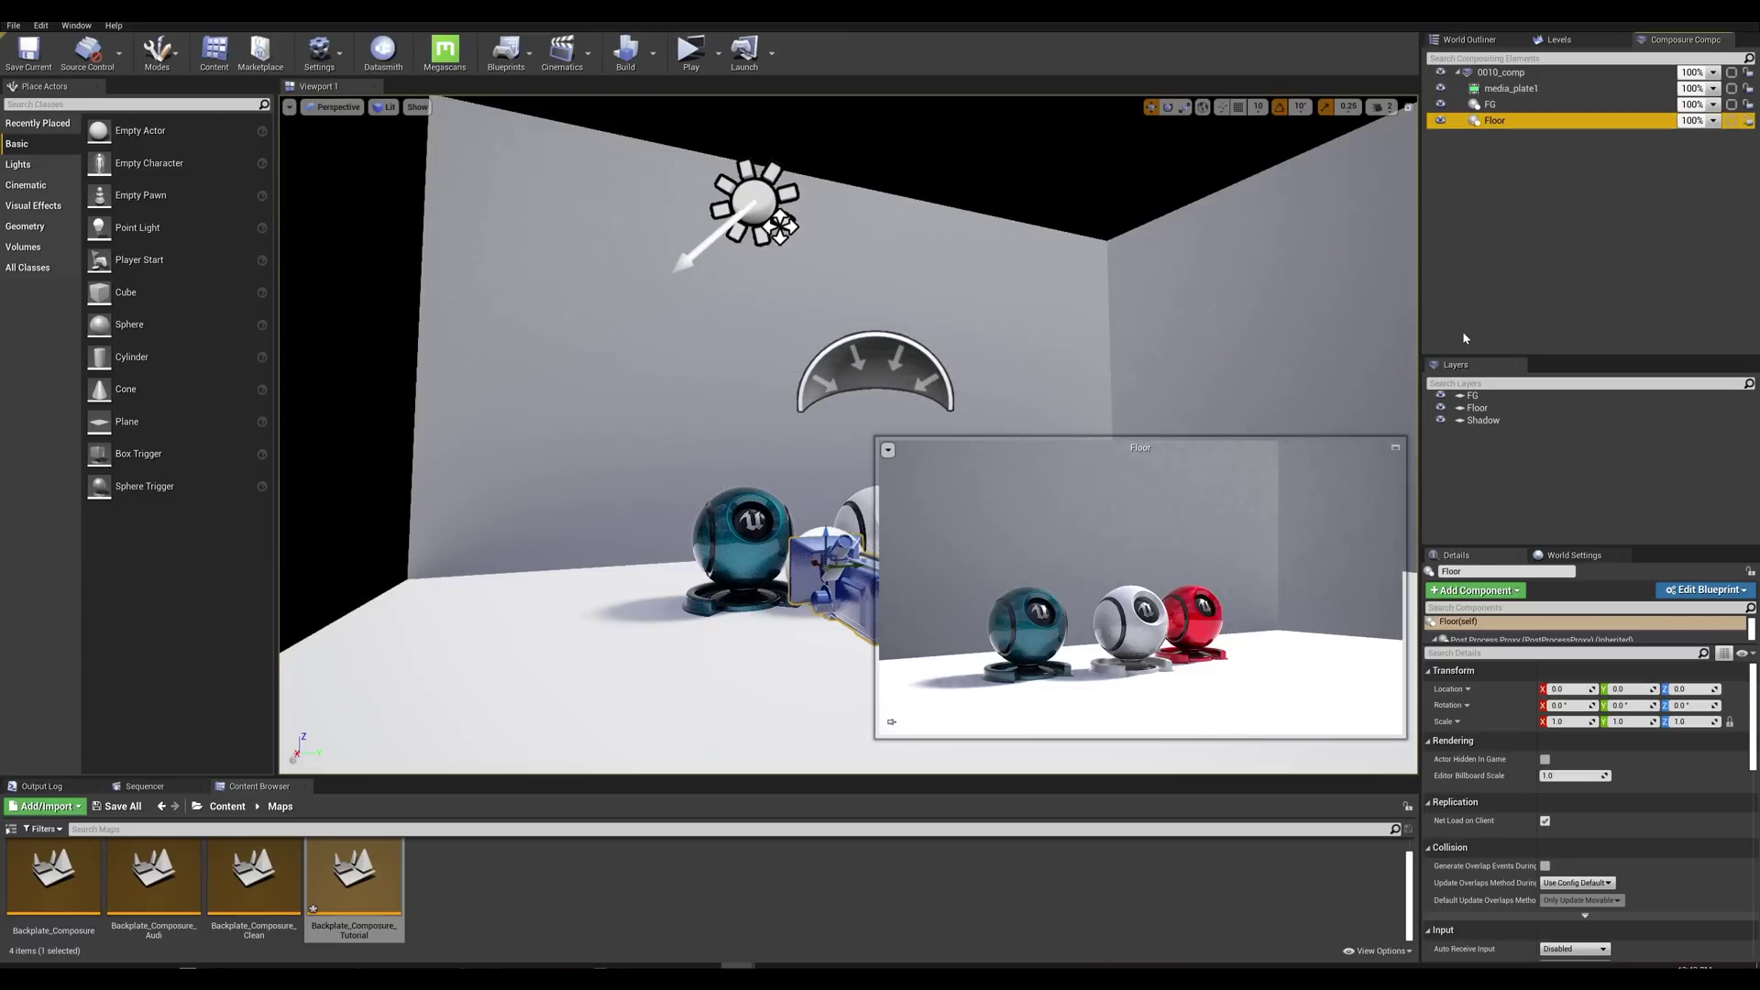
Step: Duplicate the Floor element and rename the copy to Shadow
right_click(1501, 138)
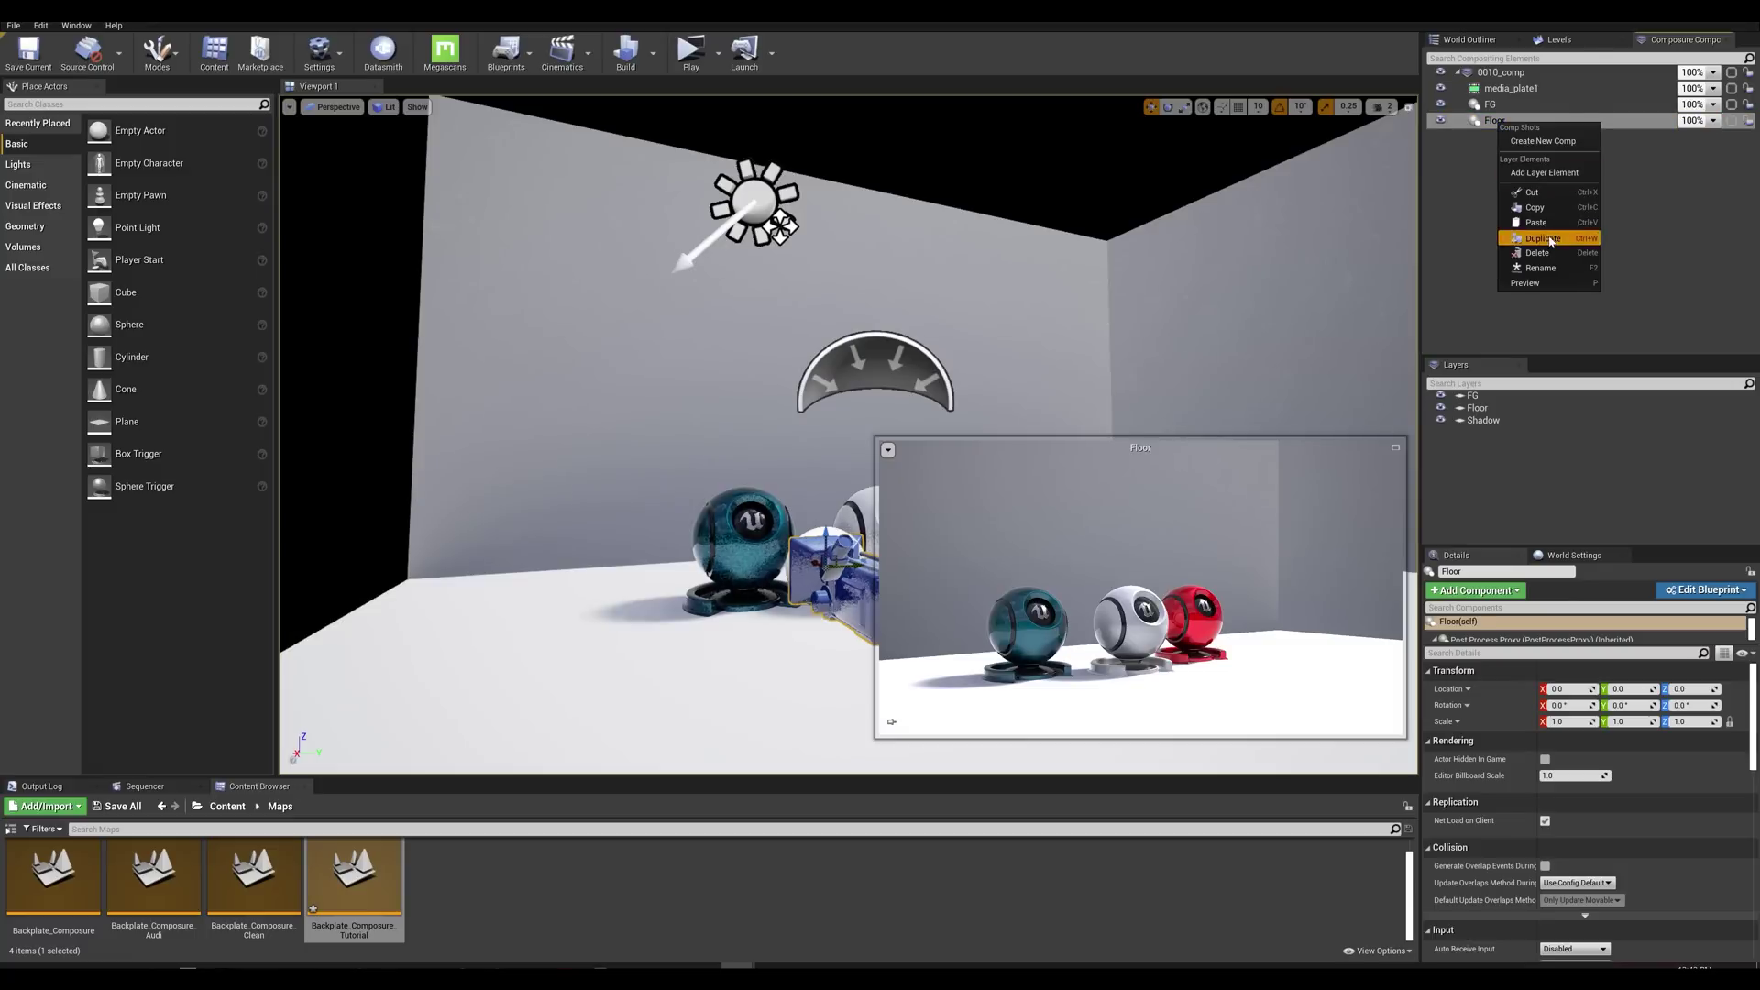
left_click(1527, 238)
right_click(1501, 138)
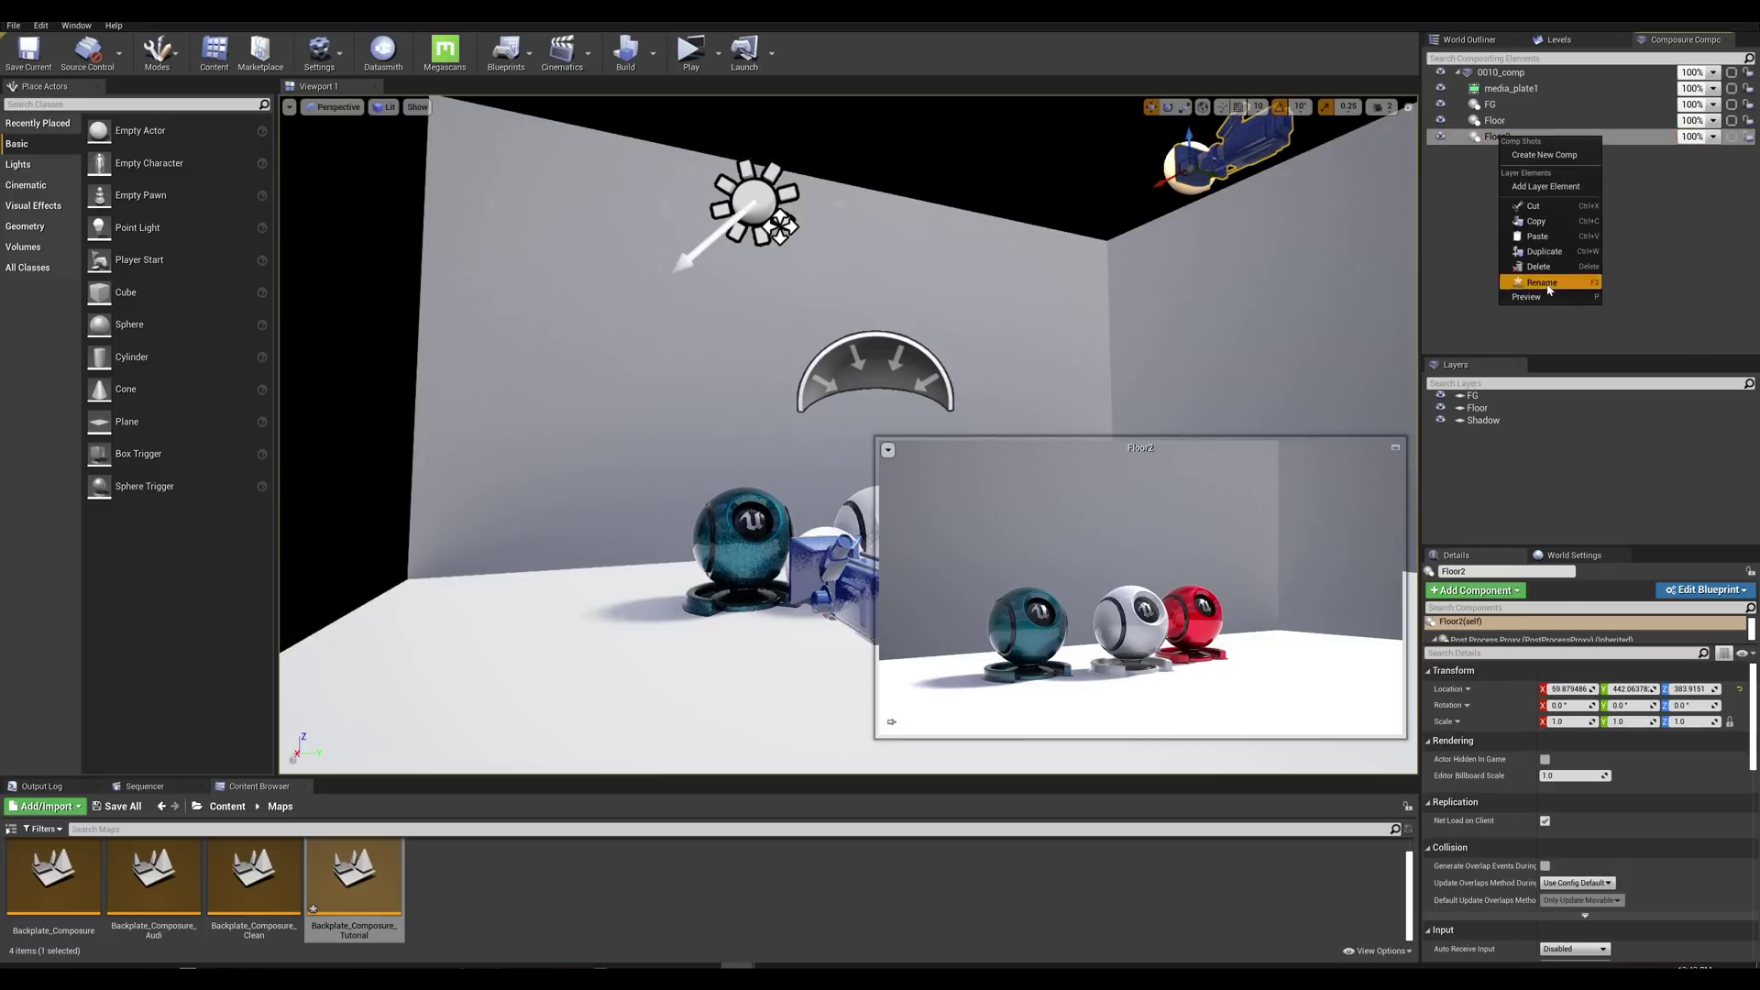
left_click(1532, 279)
left_click(1508, 74)
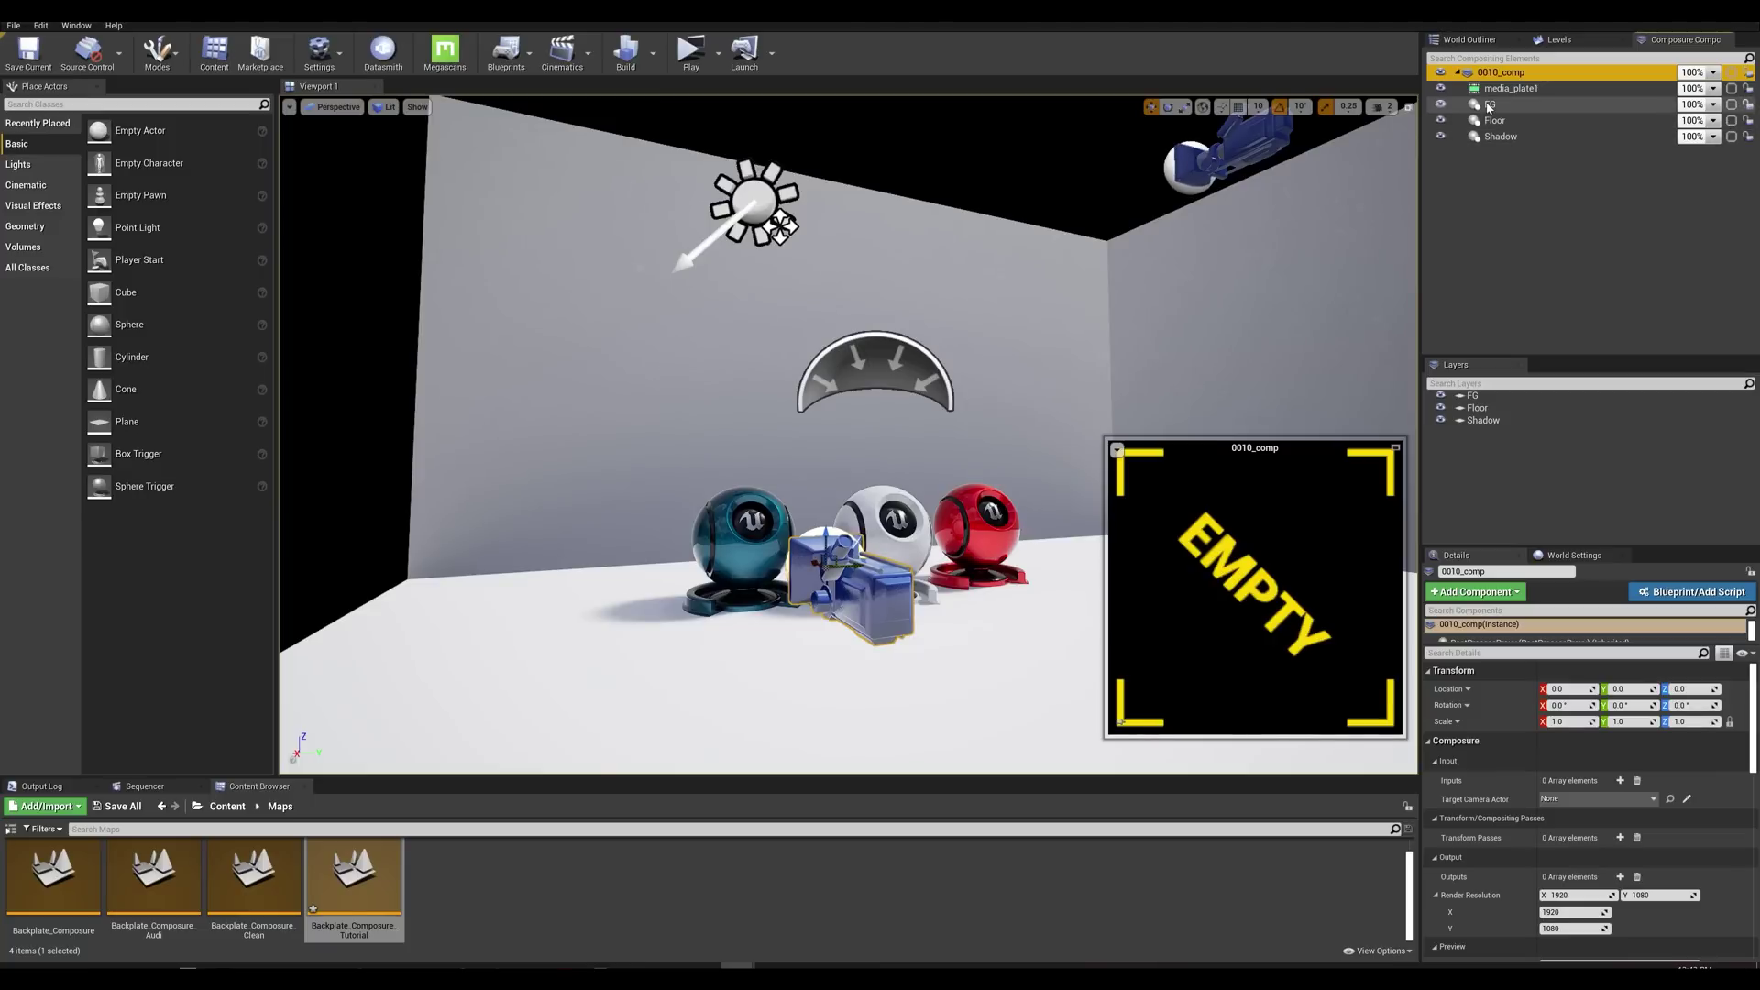
Step: Give the FG element a Capture Actors entry with ActorSet FG (3 Actors)
left_click(1489, 106)
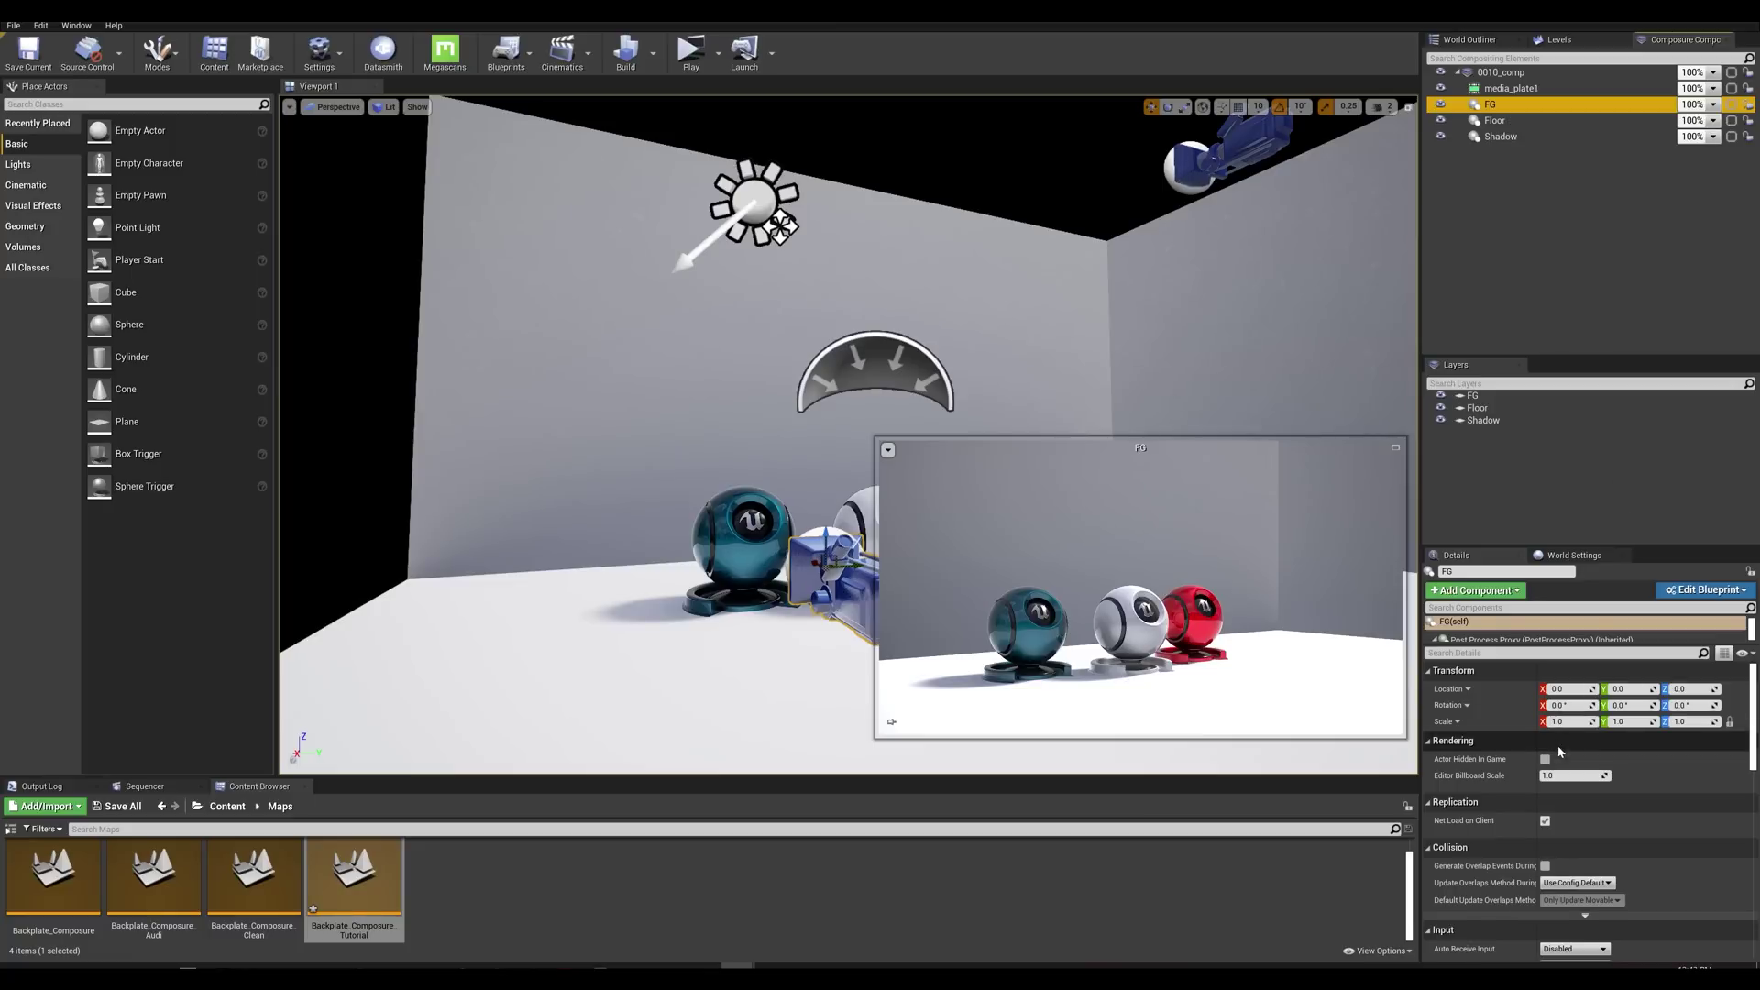
scroll(1559, 751, "down", 2)
scroll(1555, 770, "down", 1)
scroll(1545, 790, "down", 1)
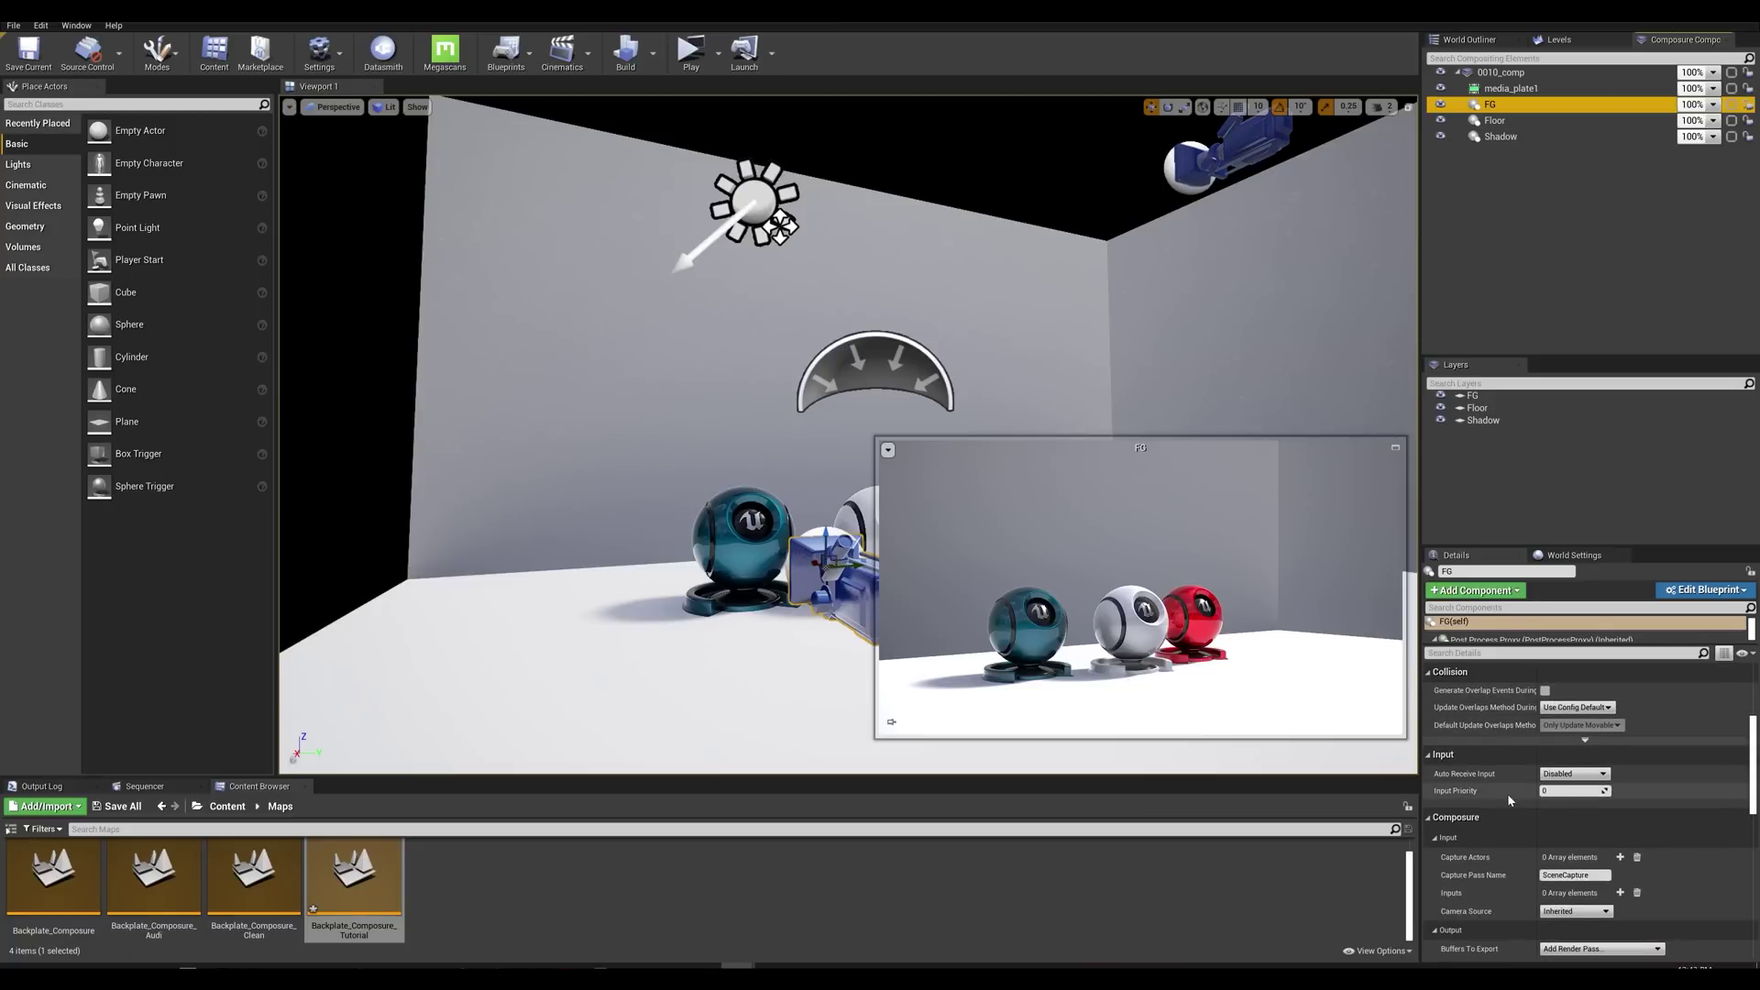
scroll(1509, 797, "down", 1)
scroll(1500, 805, "down", 1)
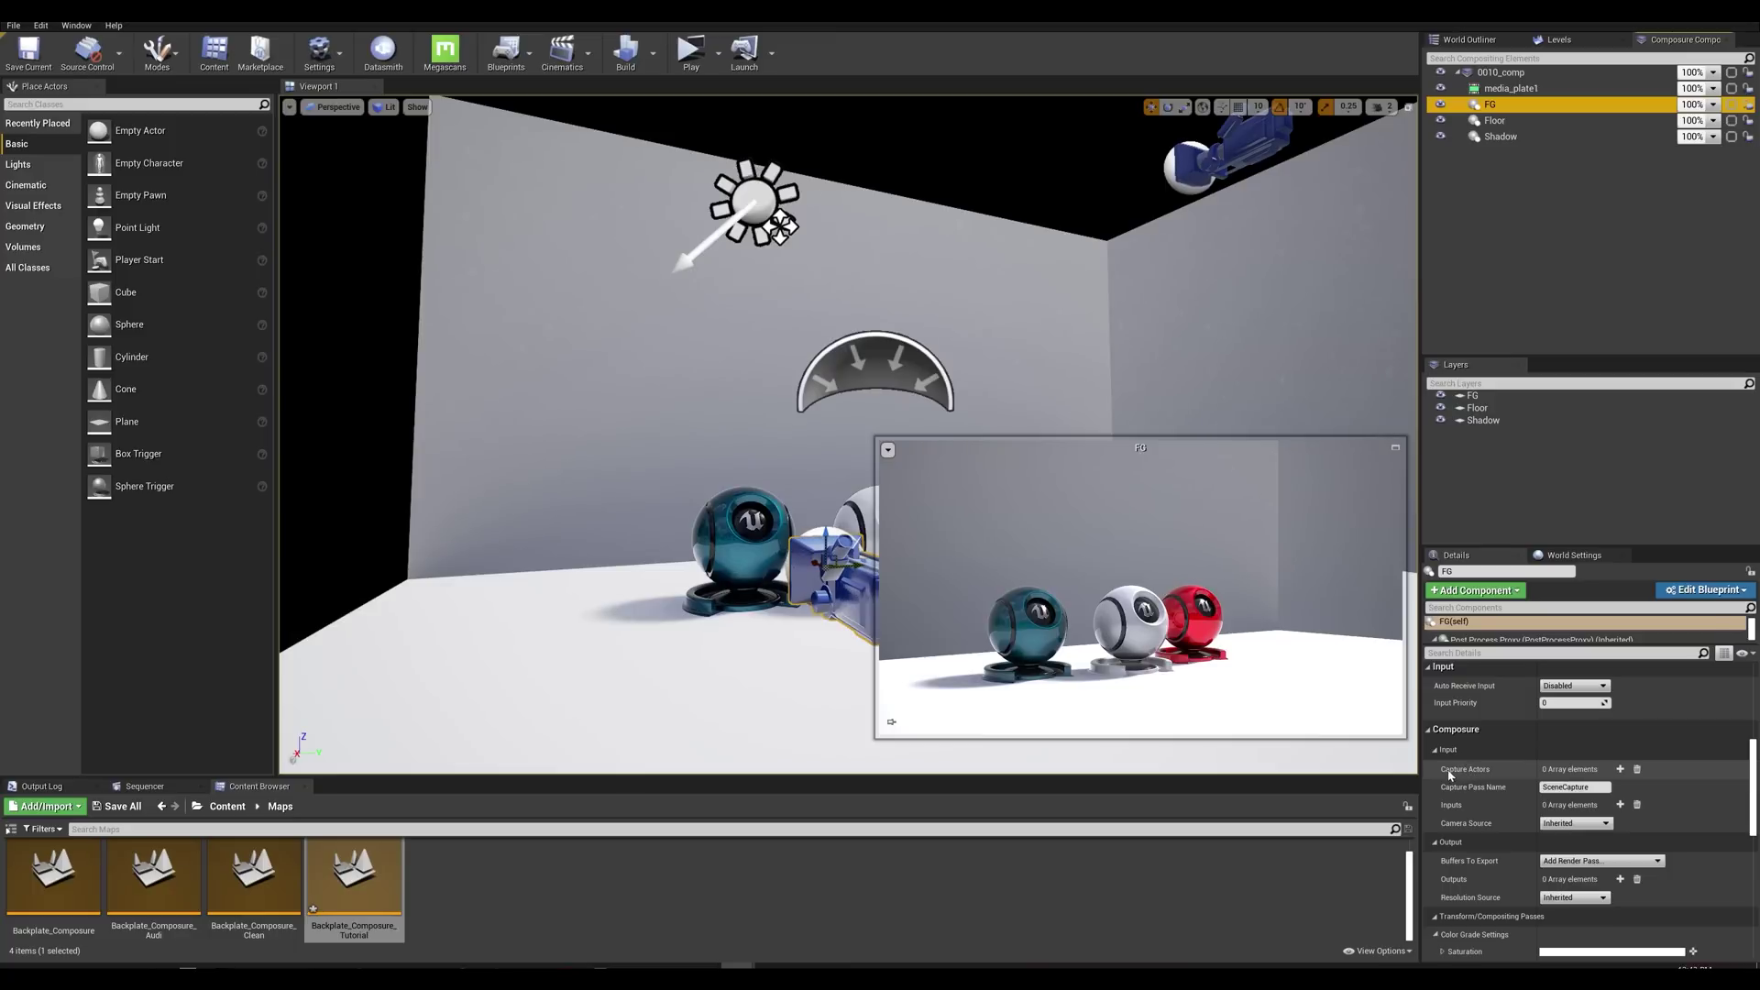
left_click(1620, 769)
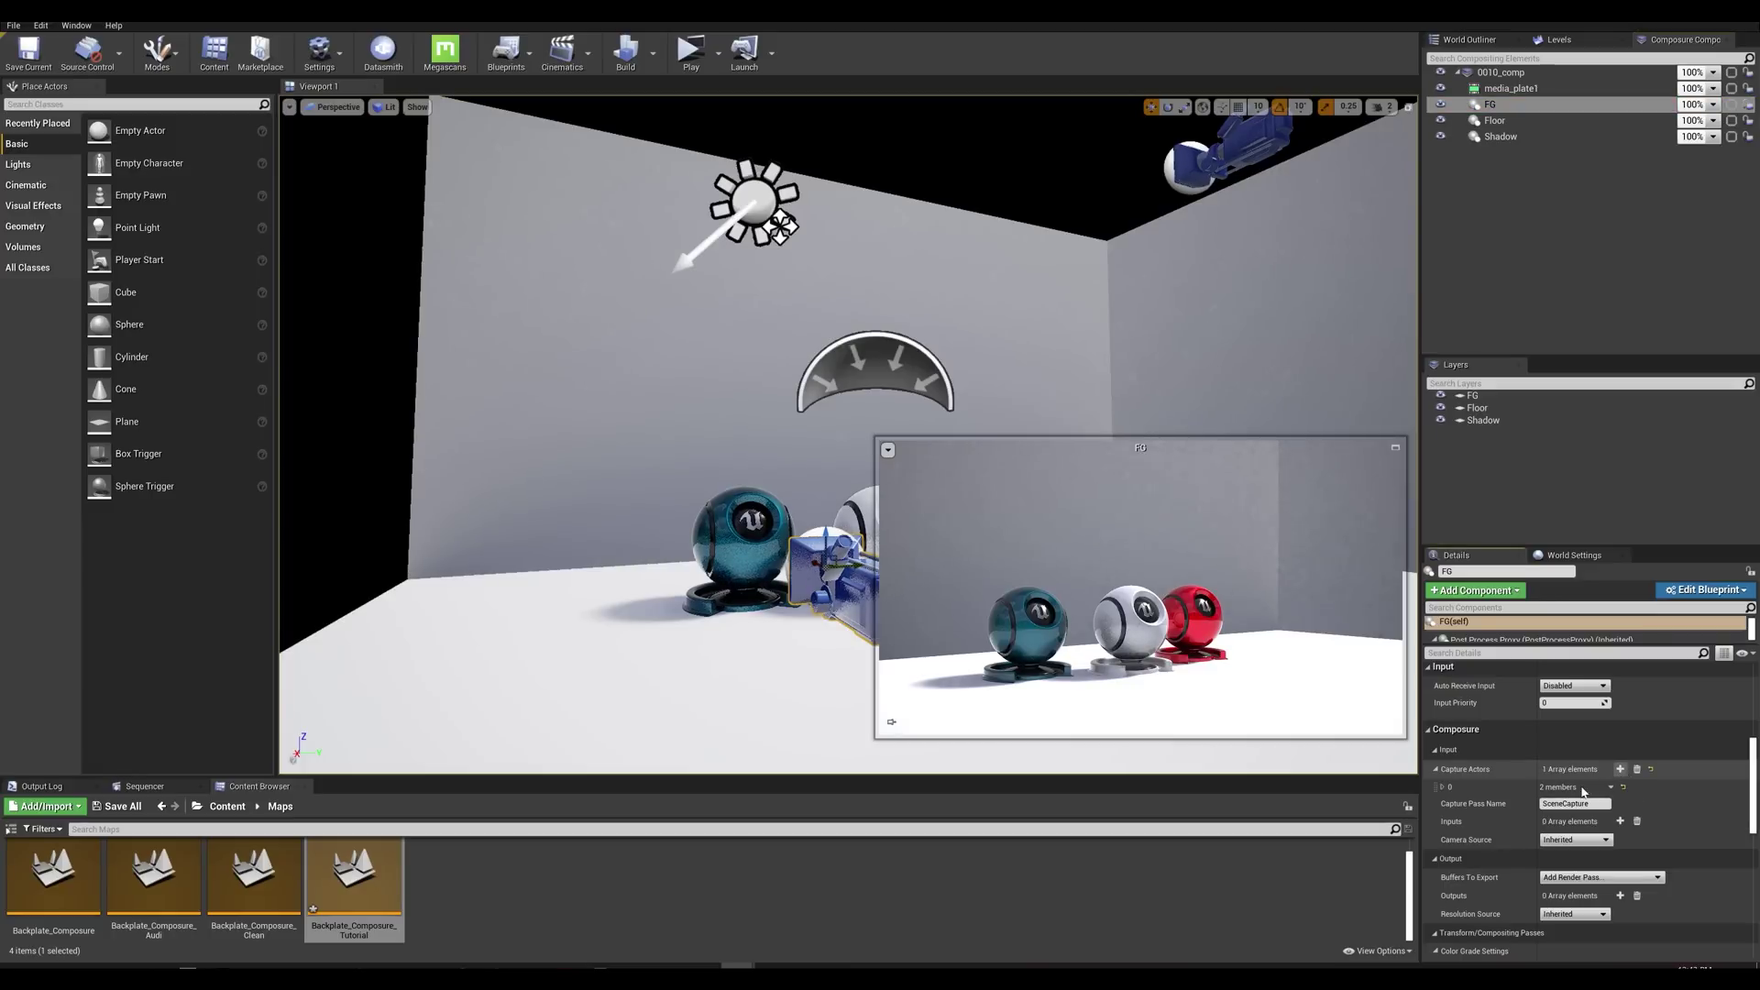
left_click(1442, 788)
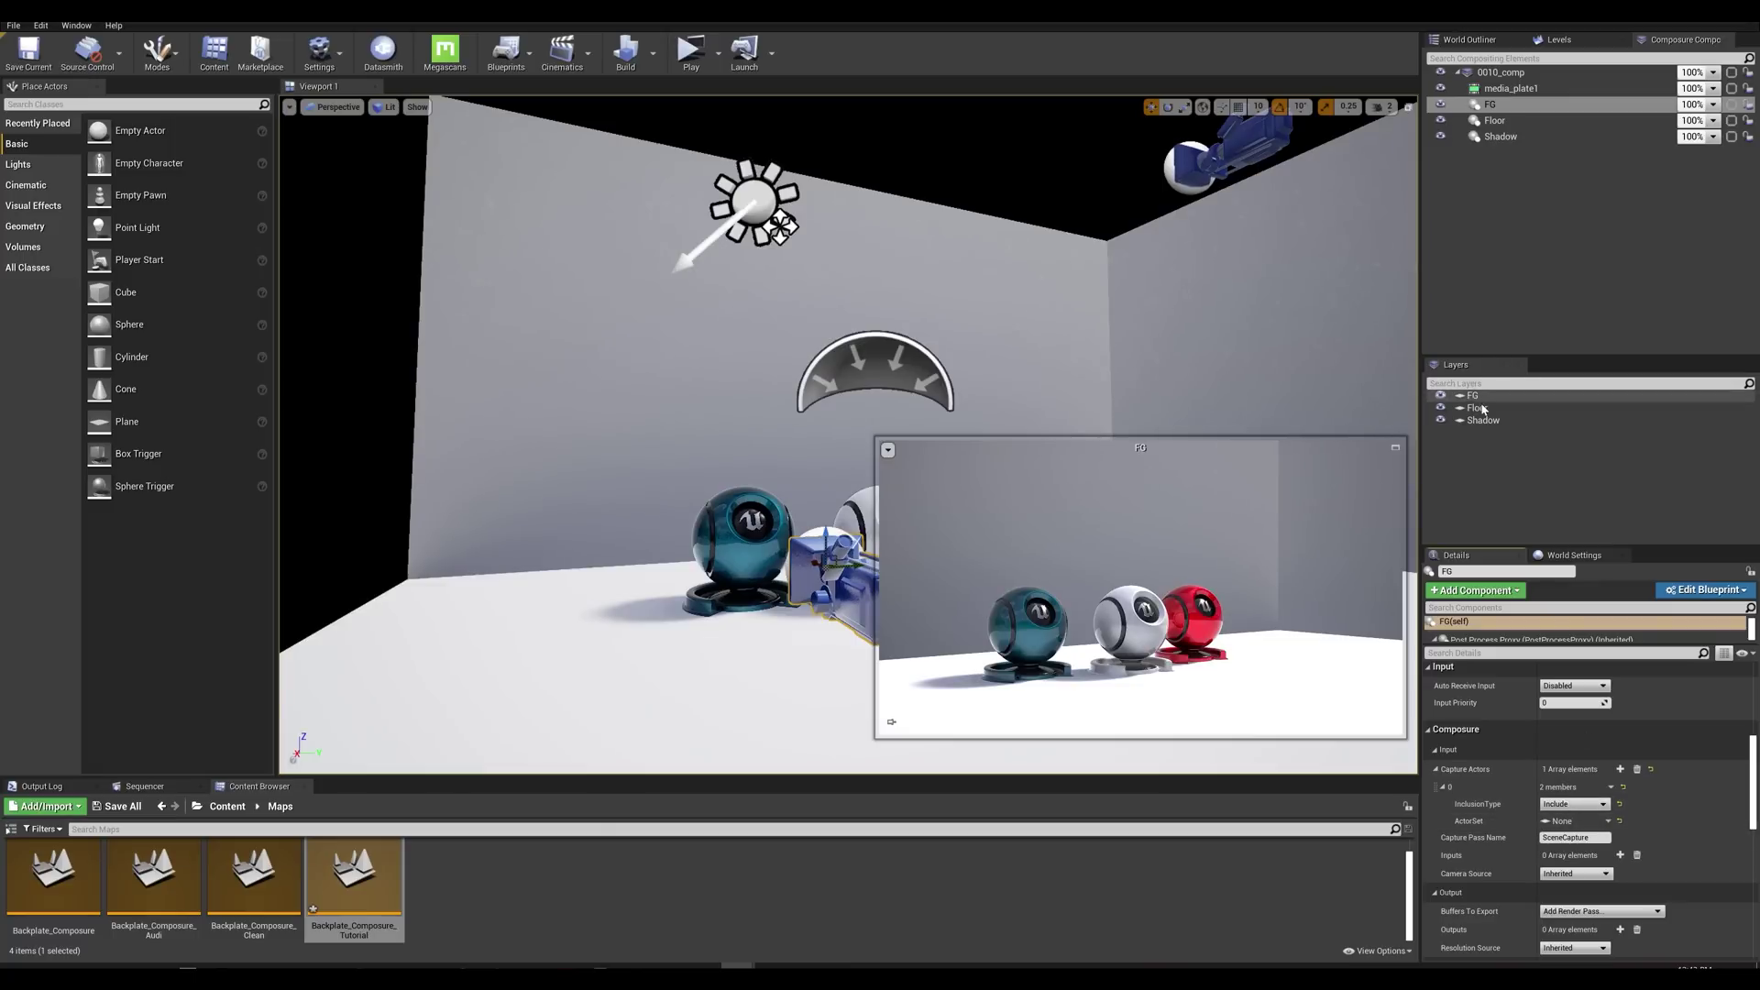
left_click(1611, 820)
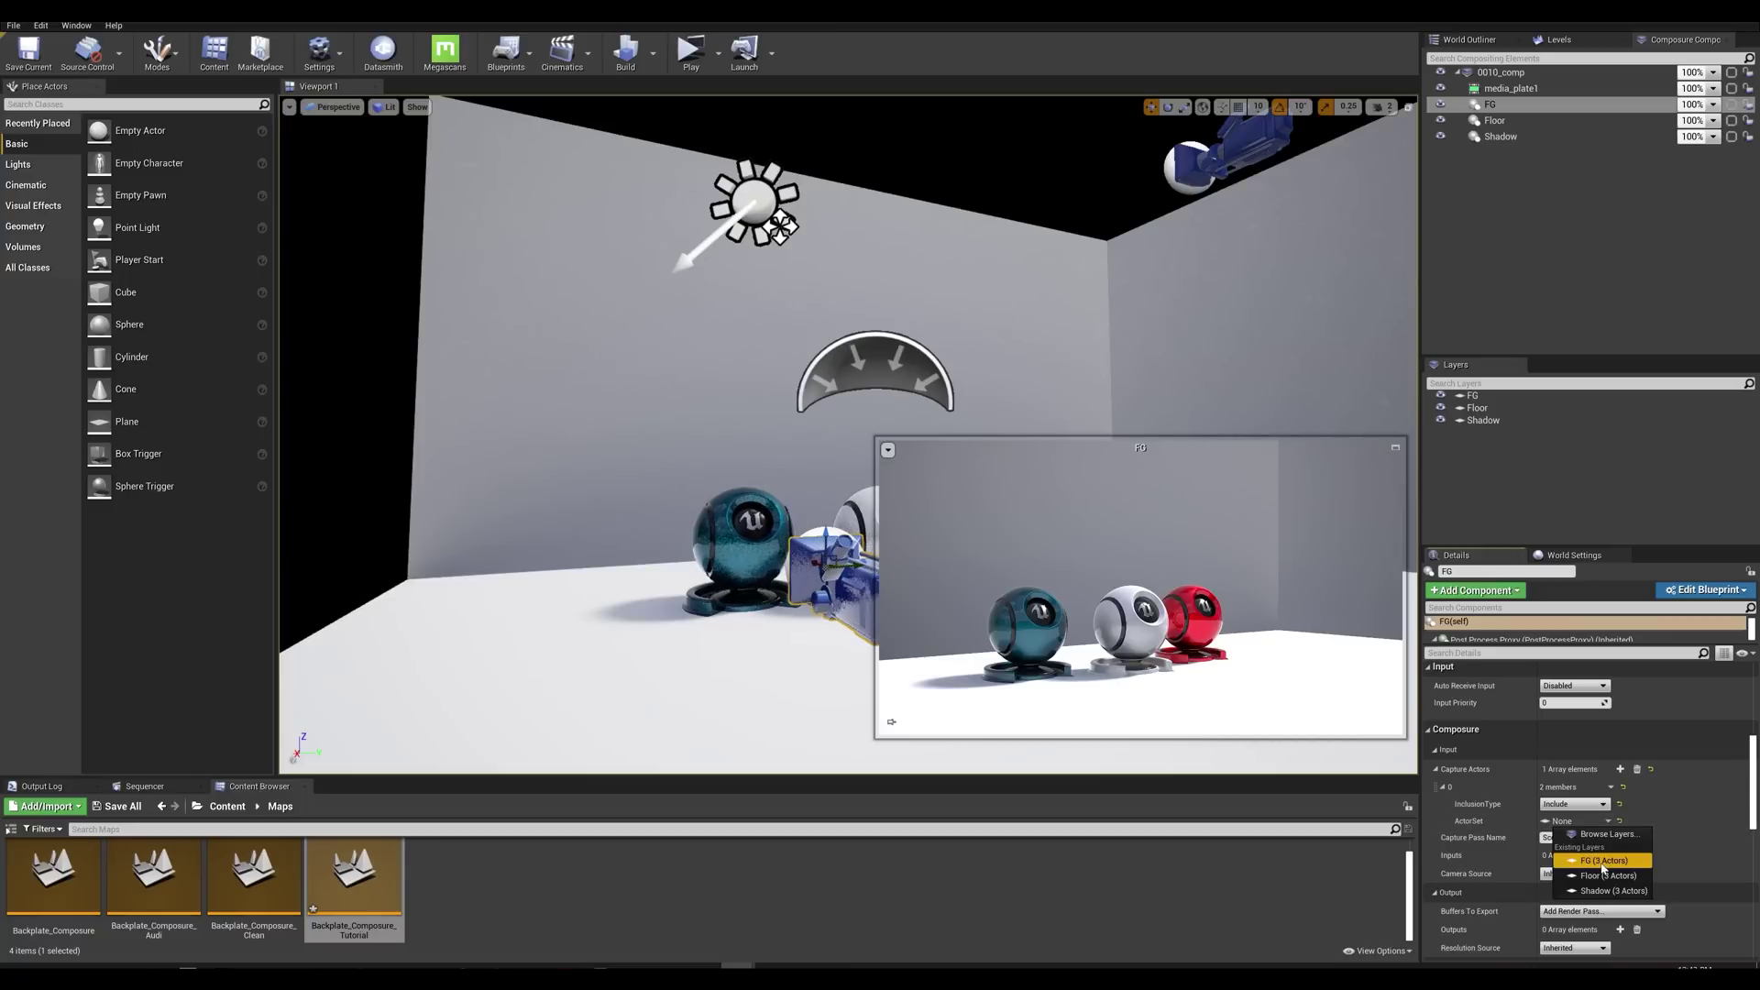
left_click(1595, 863)
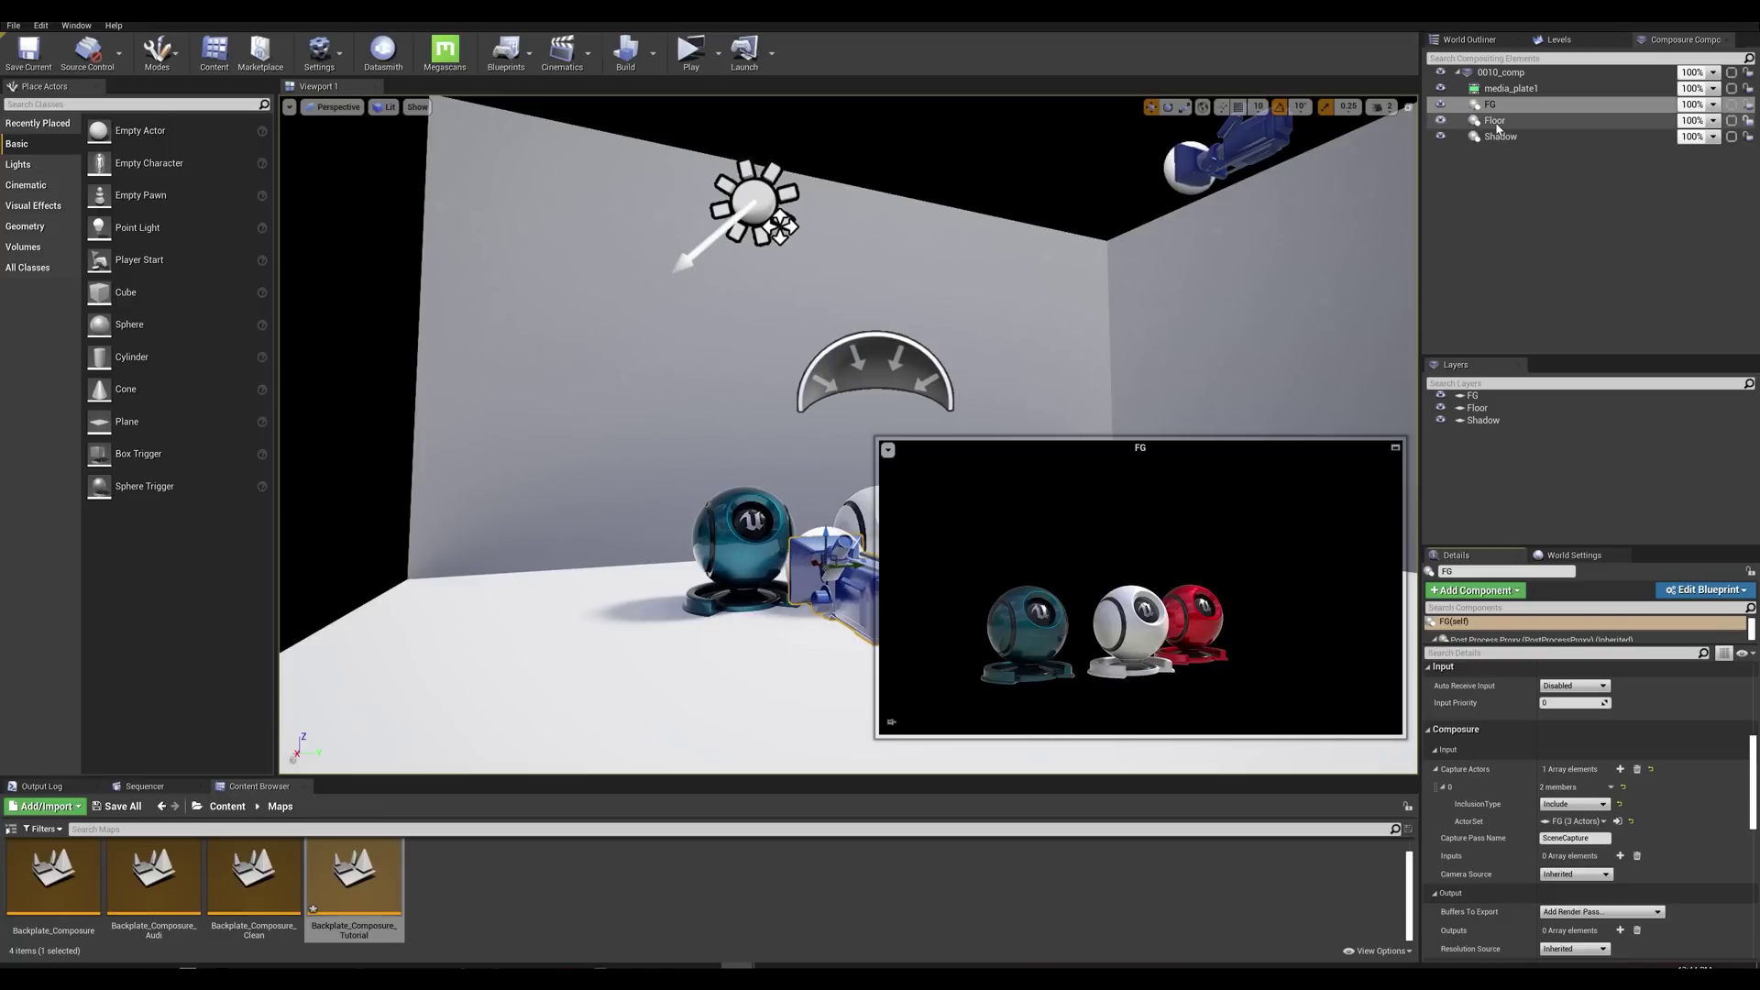
Step: Give the Floor element a Capture Actors entry with ActorSet Floor (3 Actors)
left_click(1495, 122)
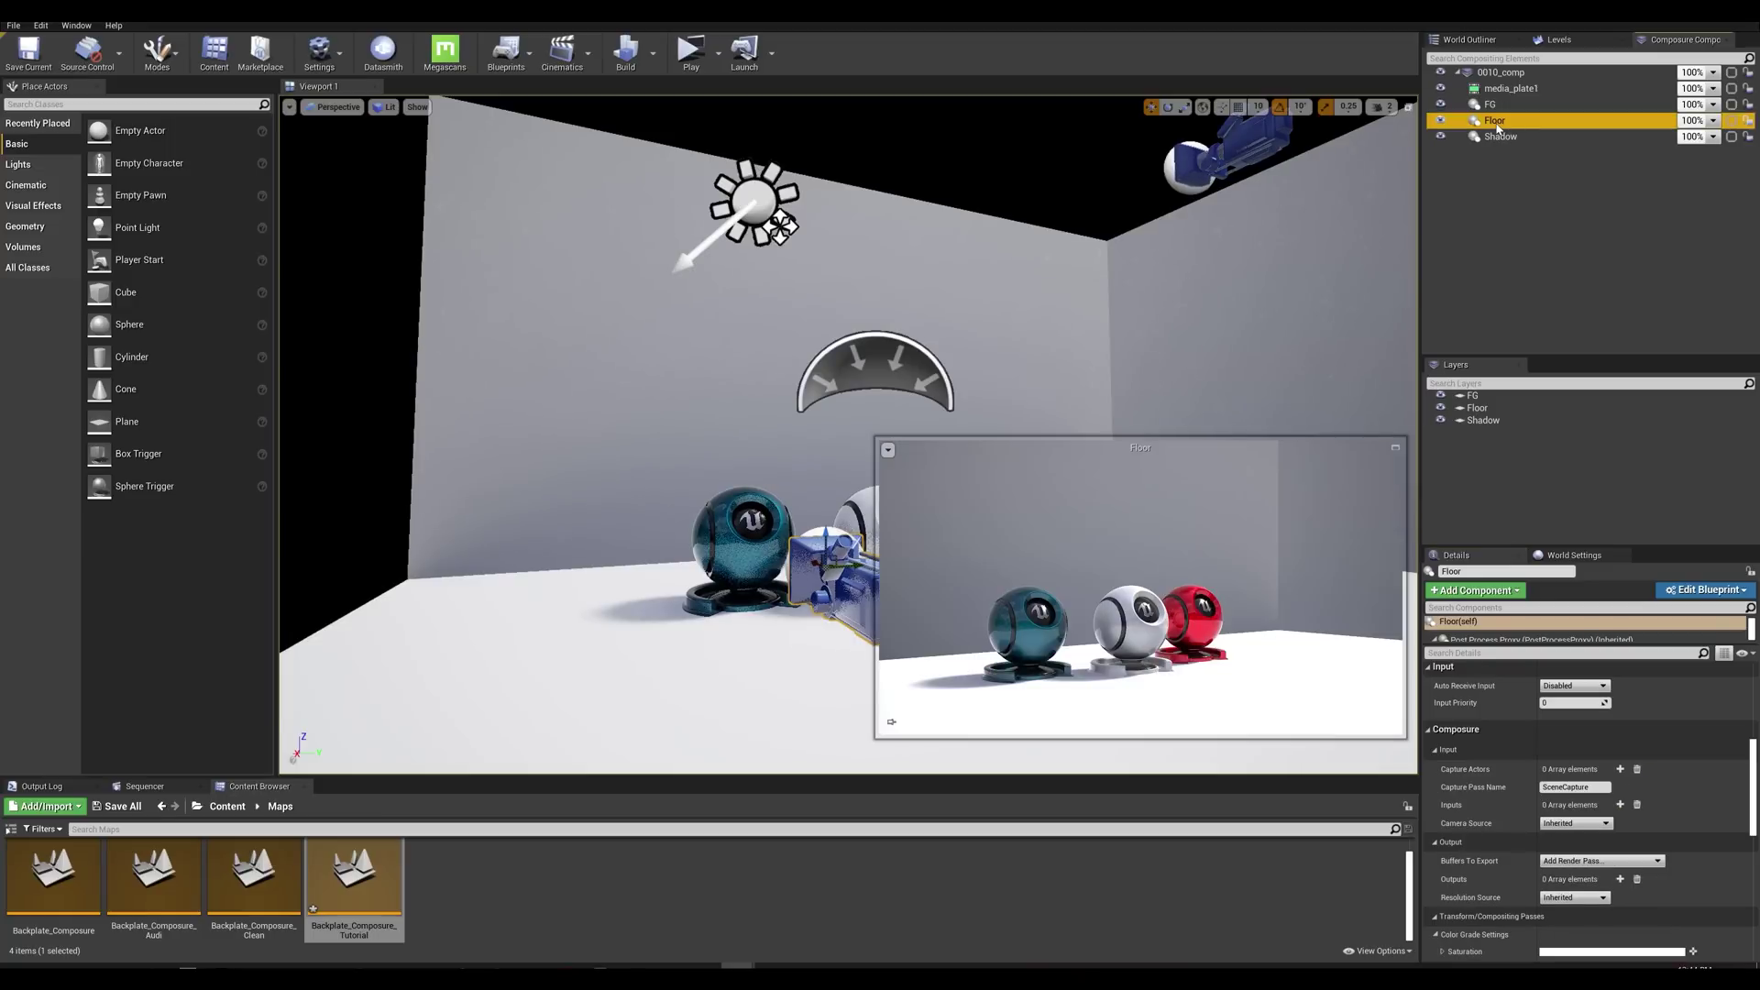
left_click(1622, 770)
left_click(1443, 789)
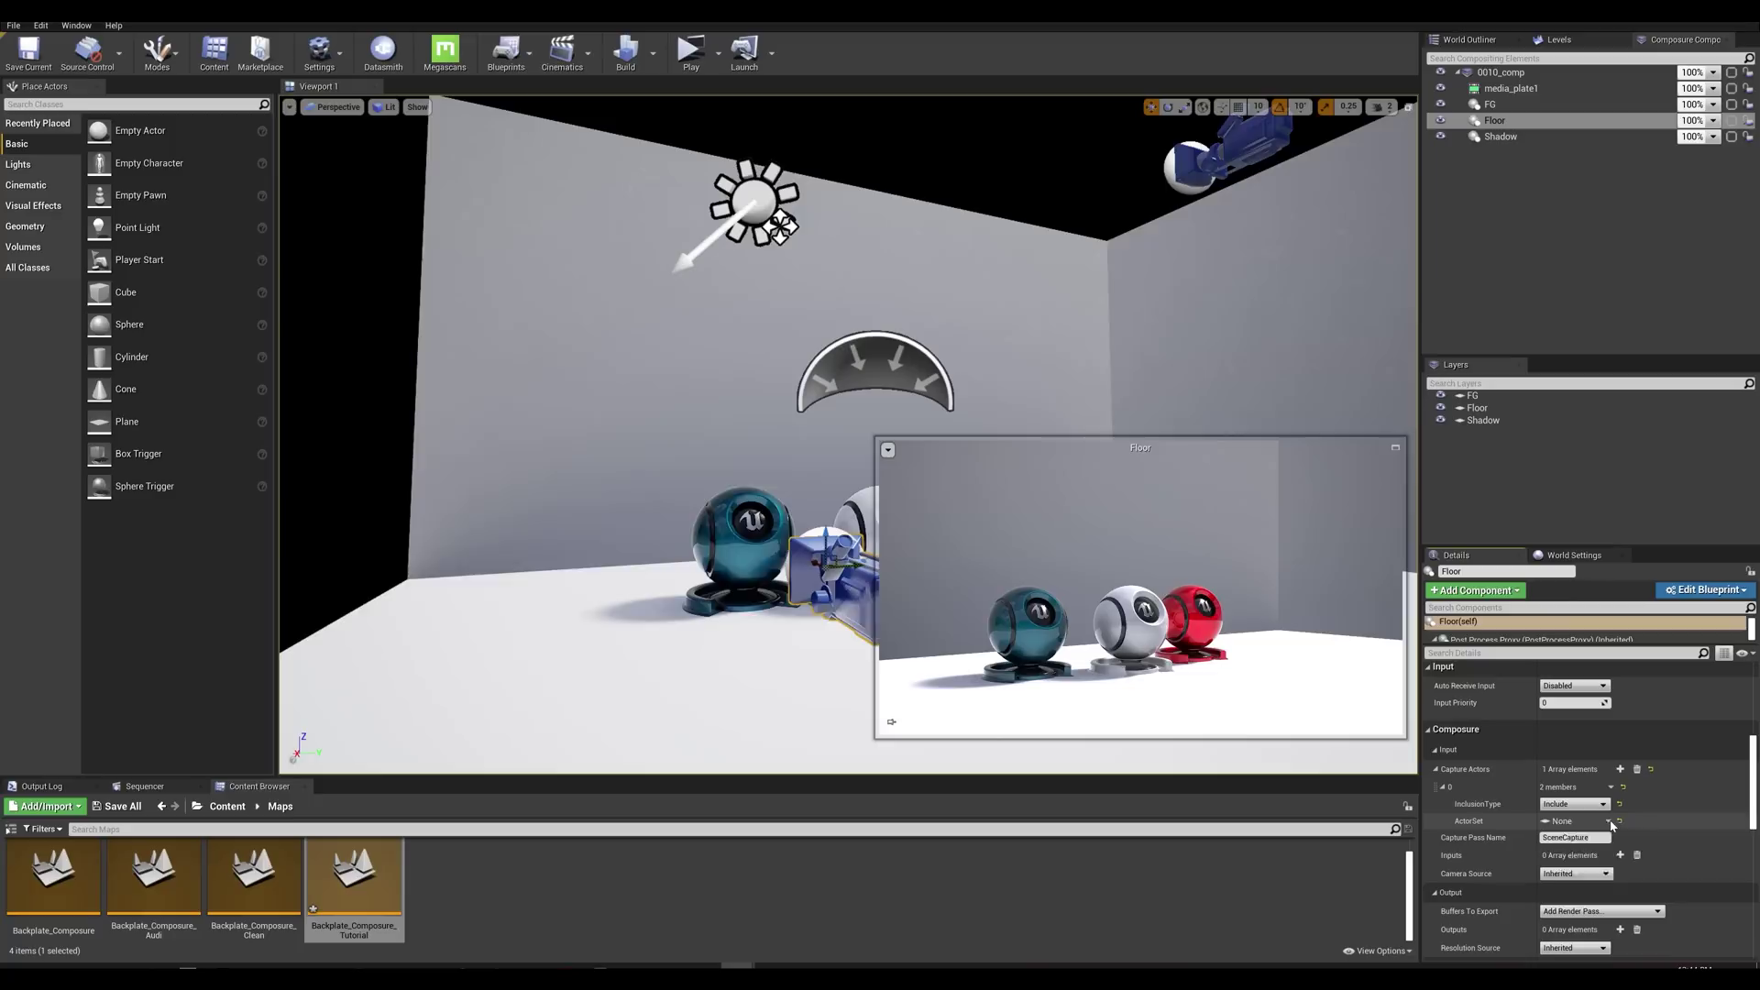
left_click(1607, 822)
left_click(1603, 877)
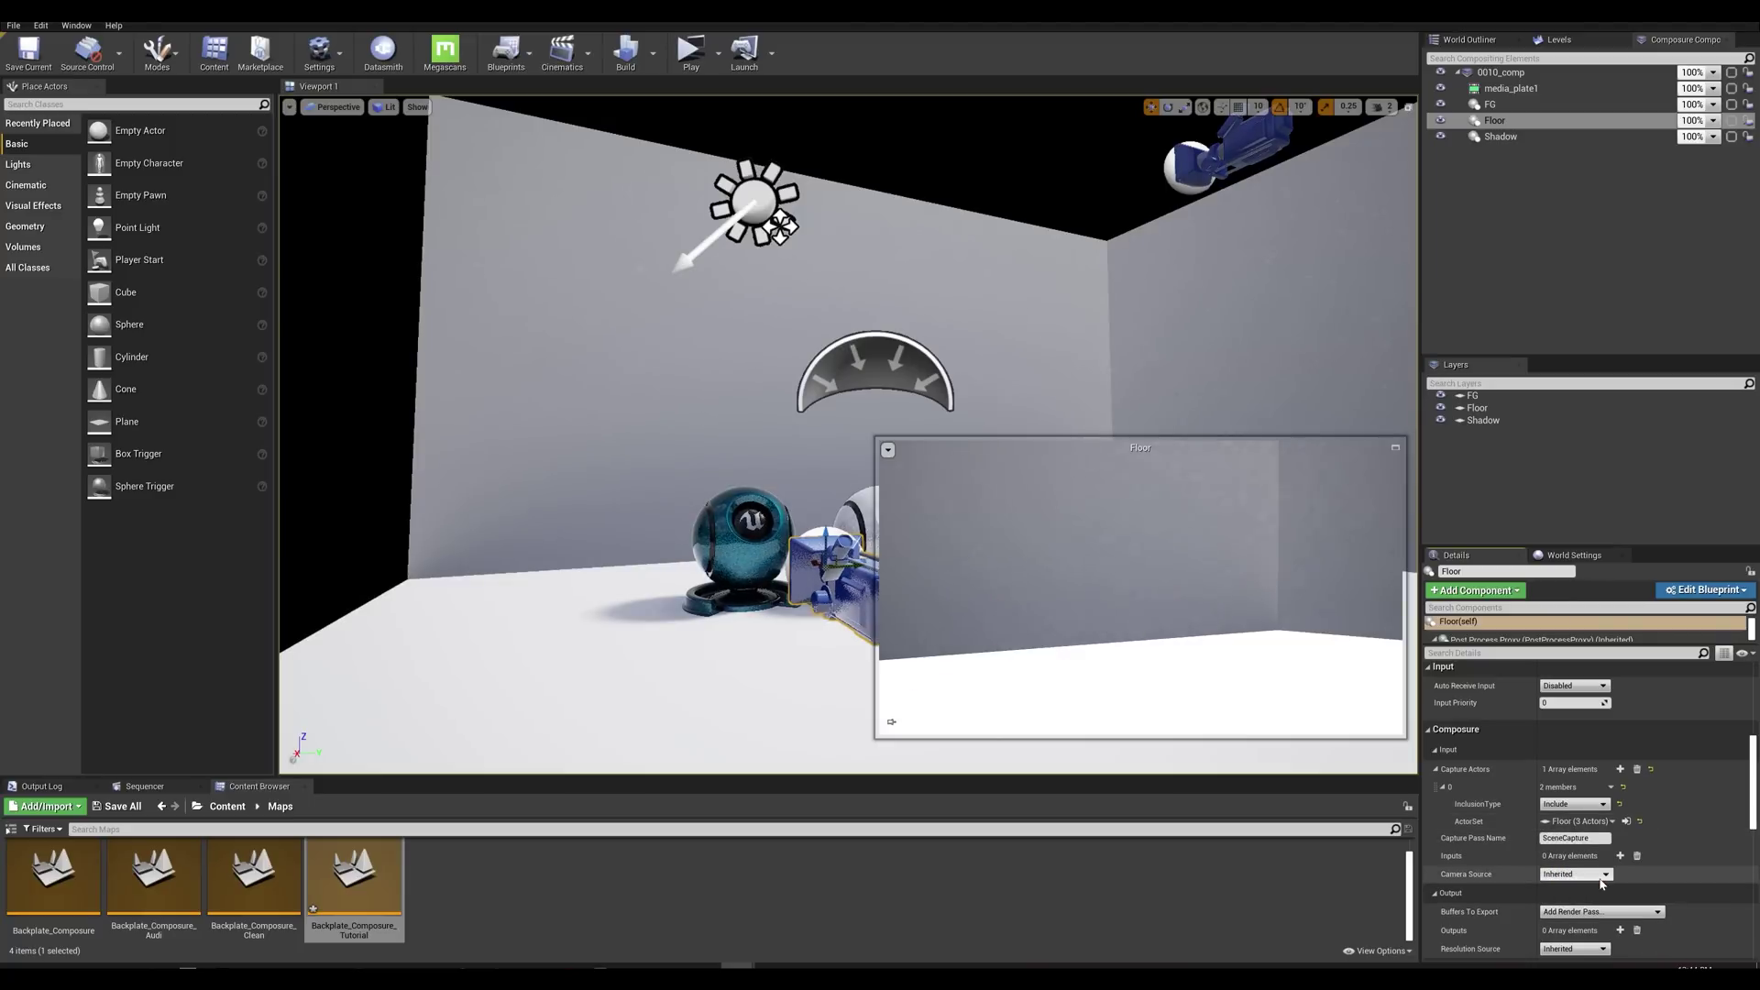
Step: Give Shadow two Capture Actors entries: element 0 set to Floor, element 1 to FG
left_click(1506, 137)
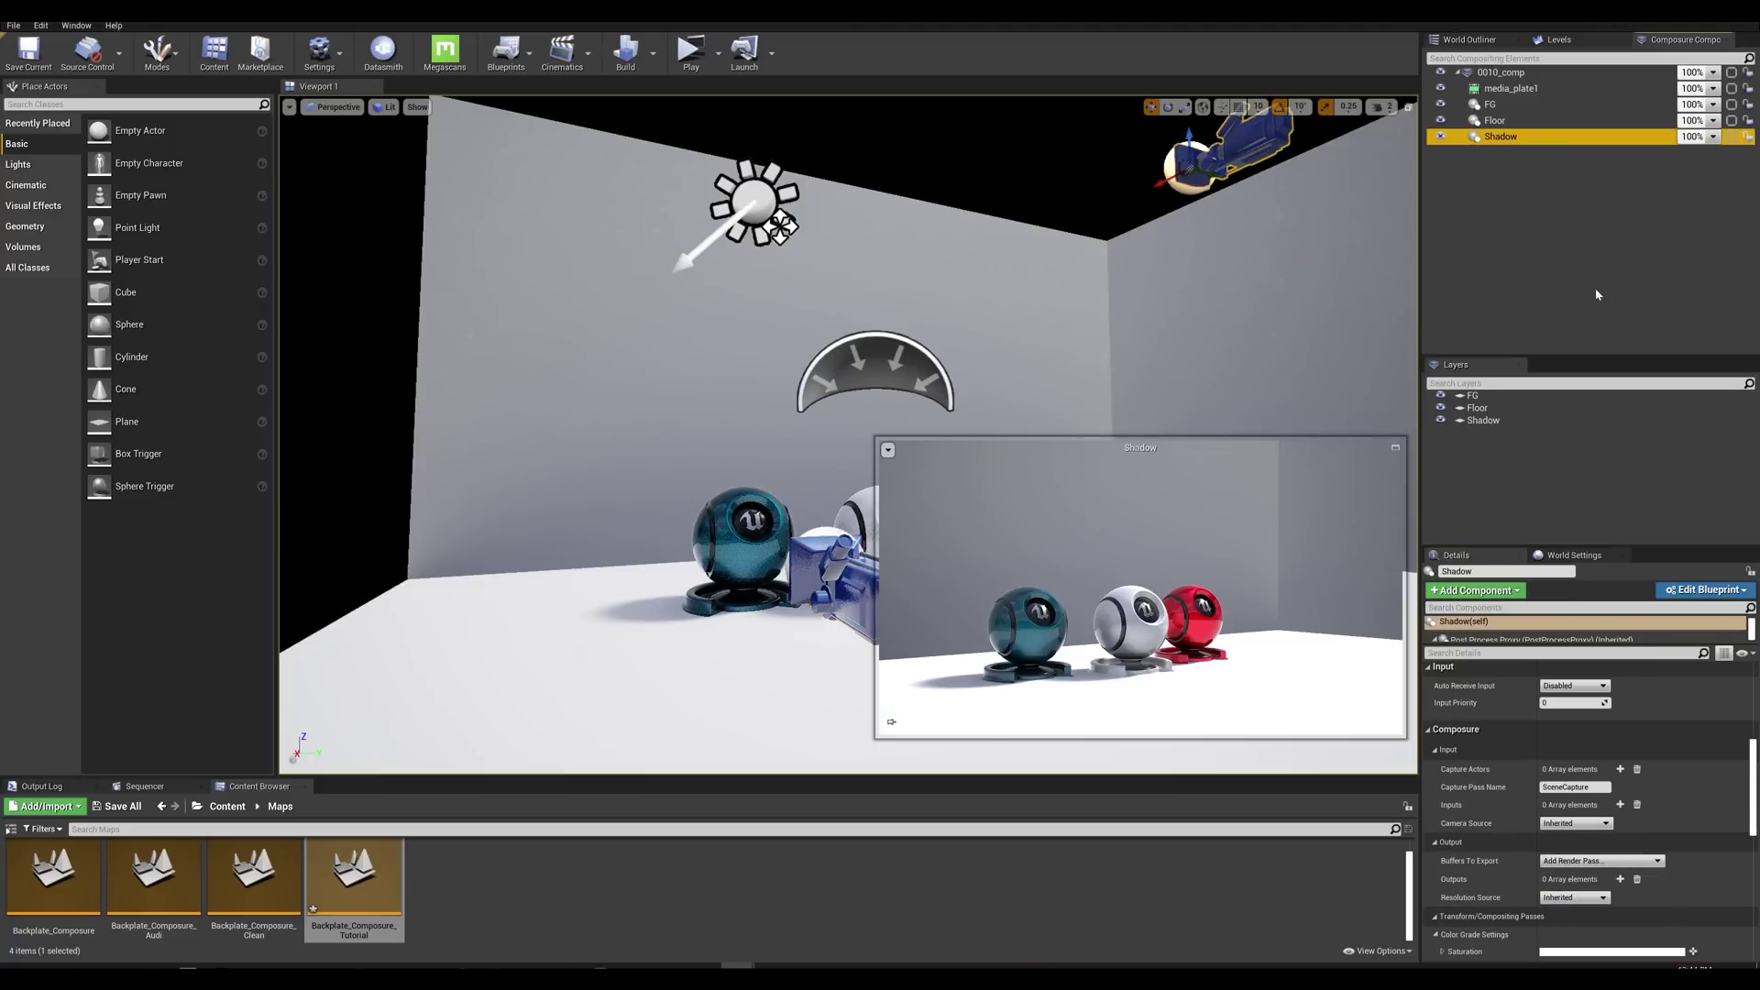
left_click(1620, 771)
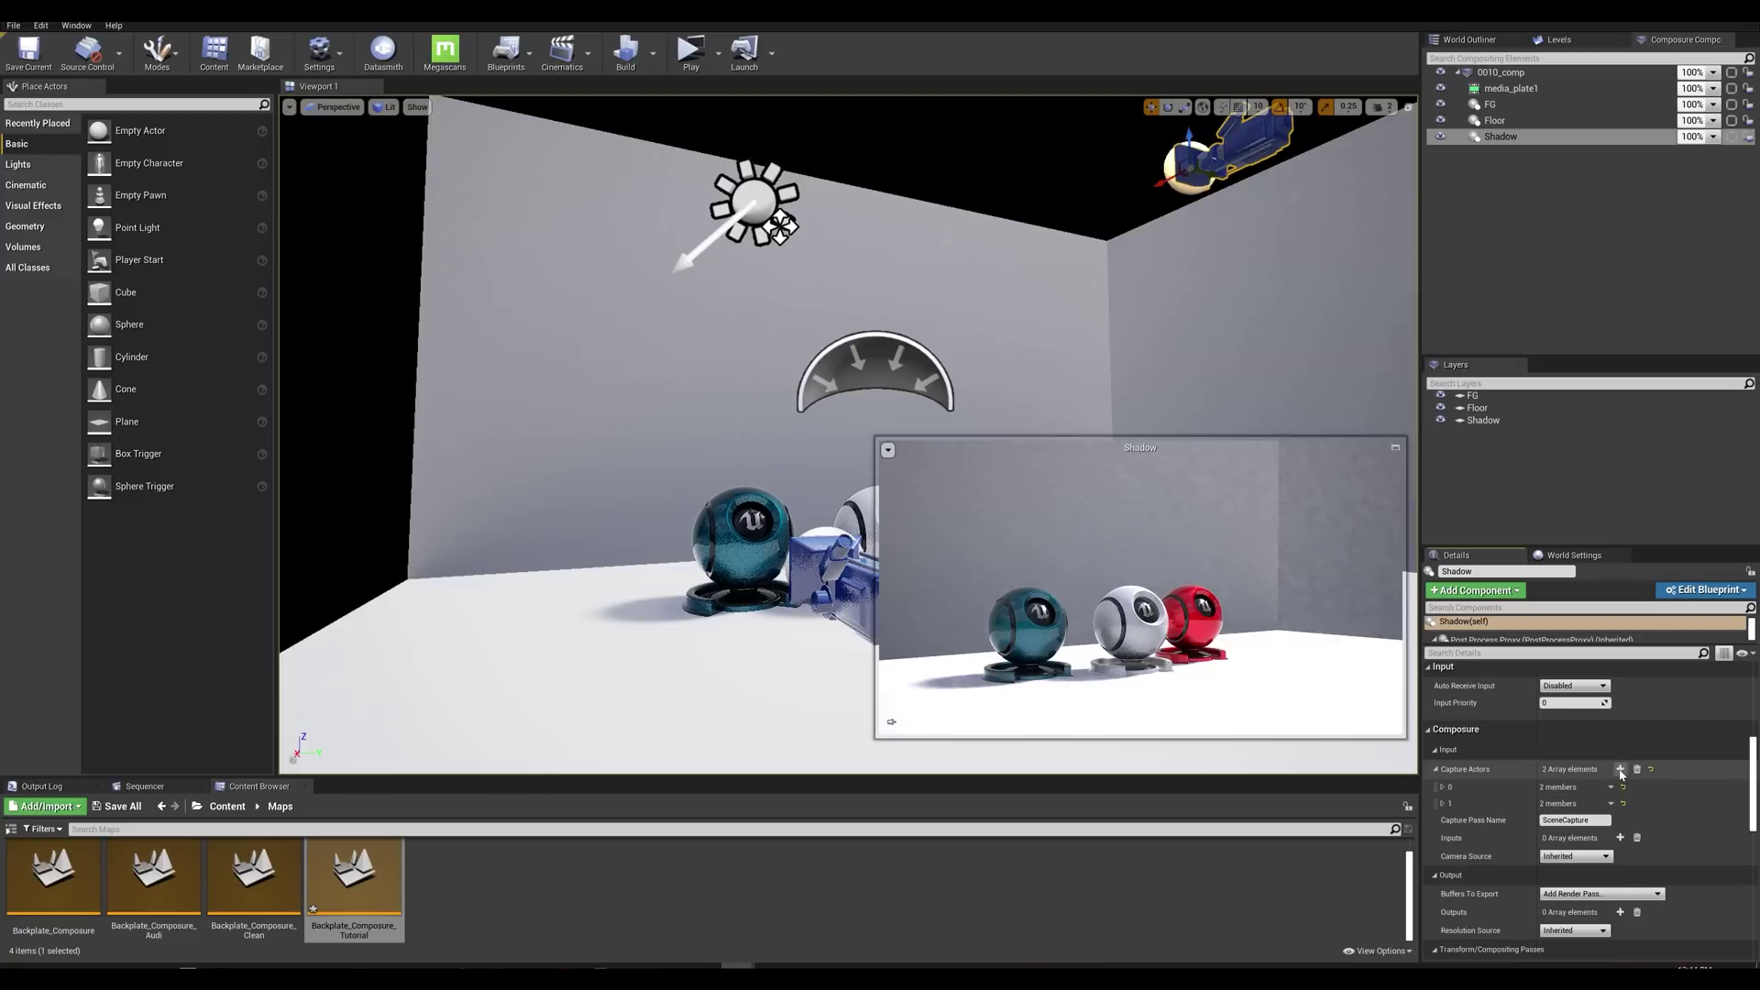
left_click(1448, 787)
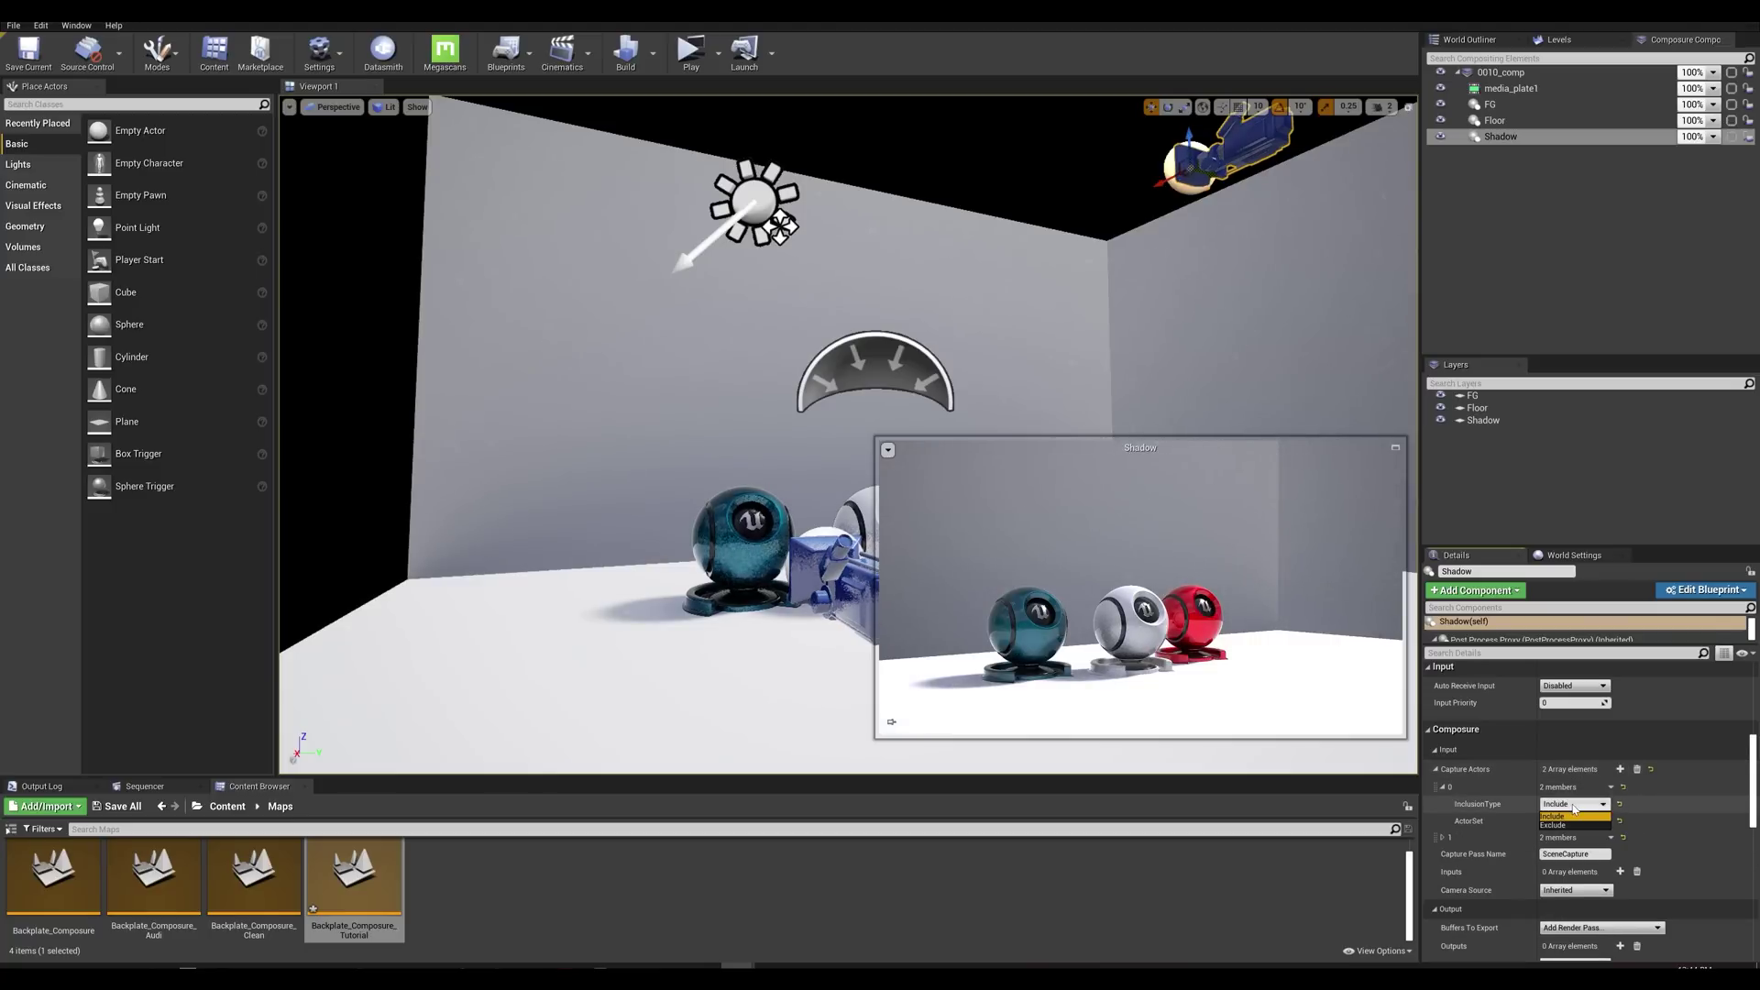
left_click(1610, 825)
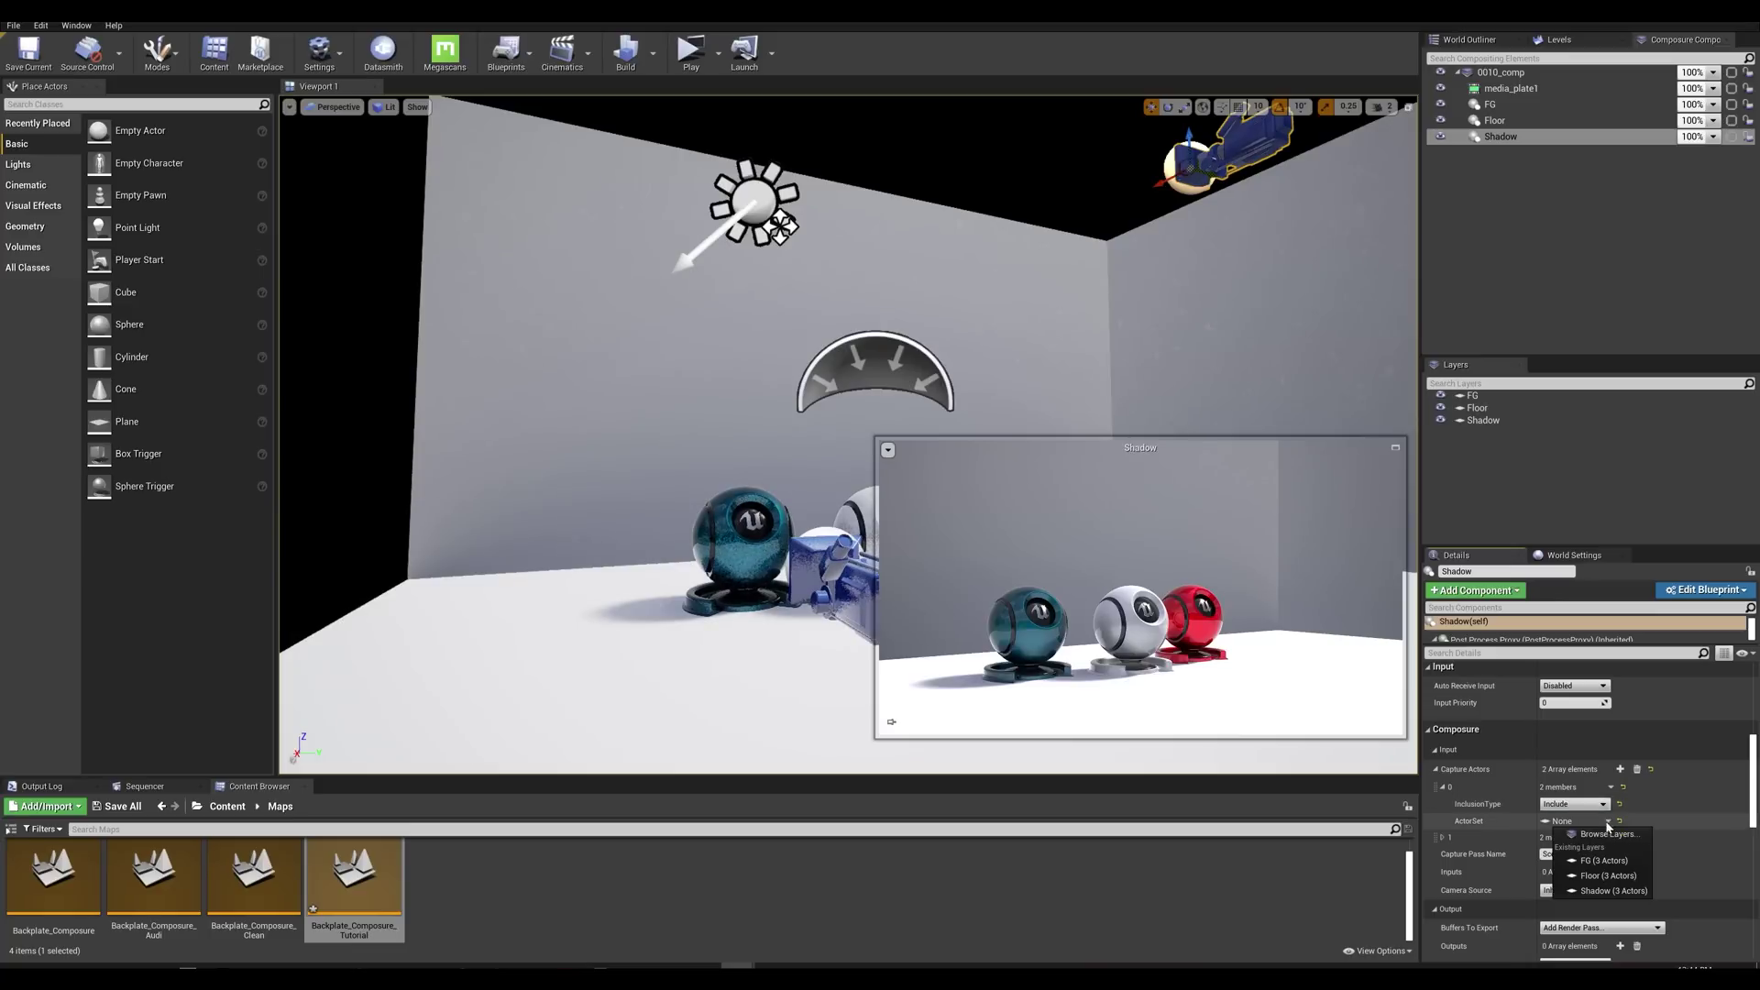
left_click(1589, 875)
left_click(1442, 840)
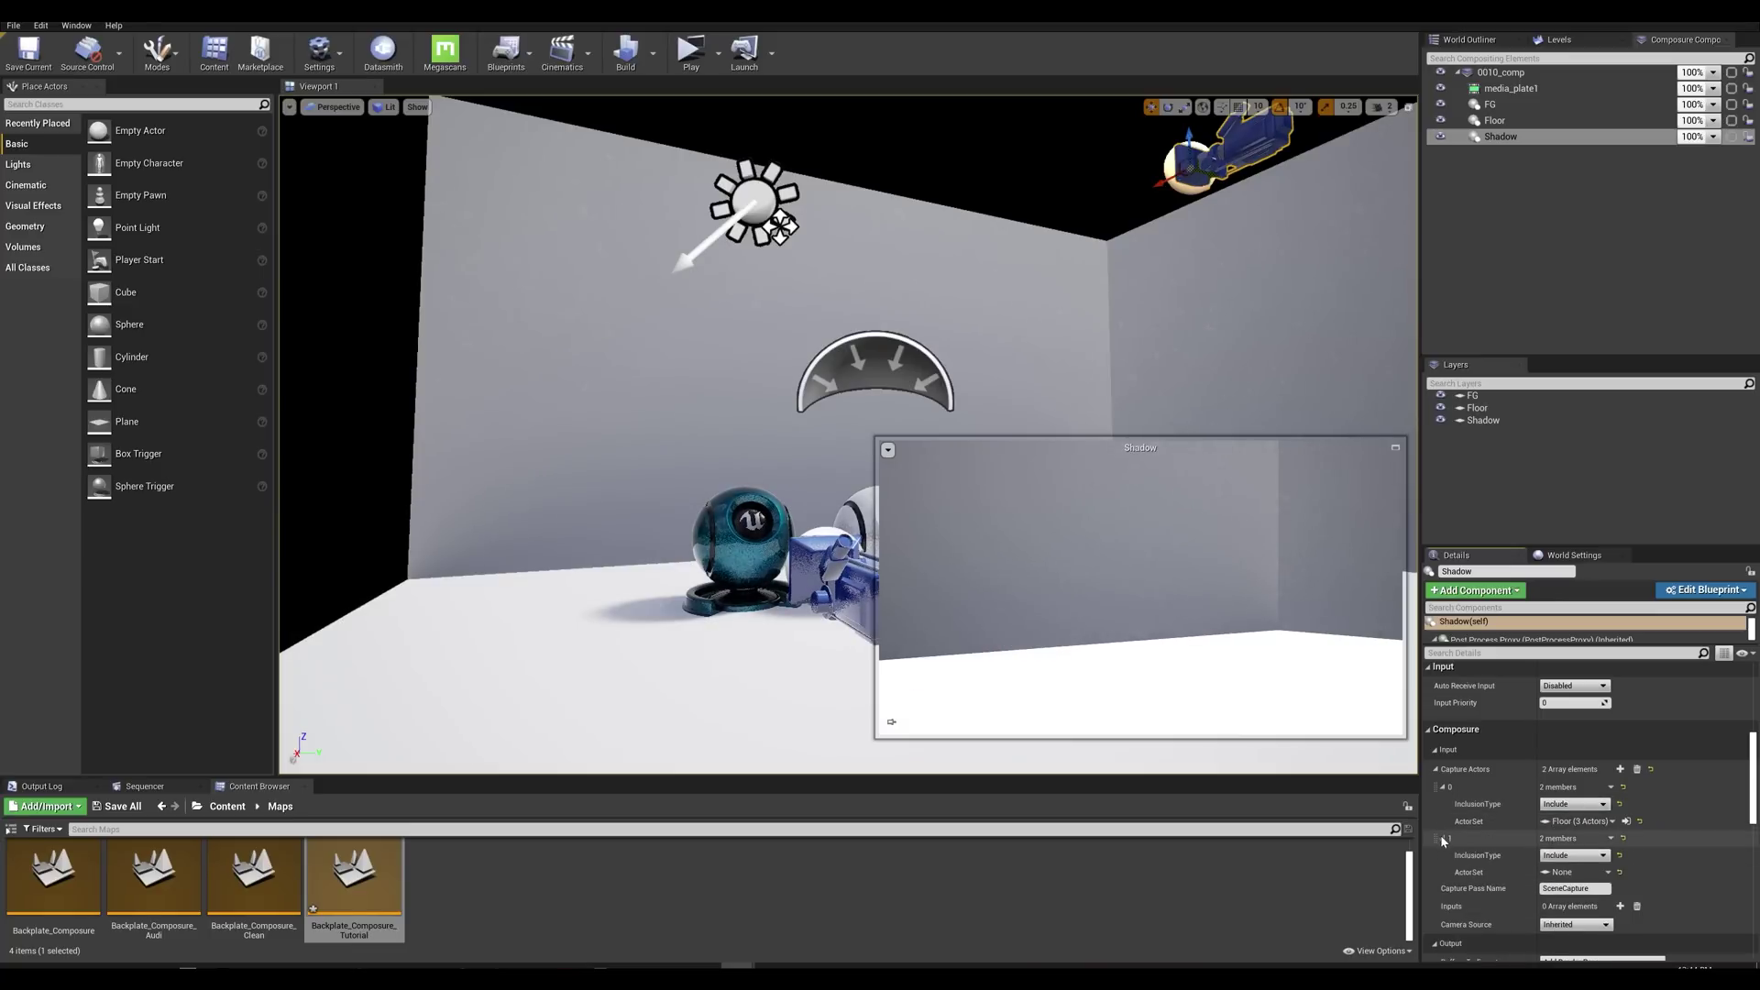
left_click(1608, 876)
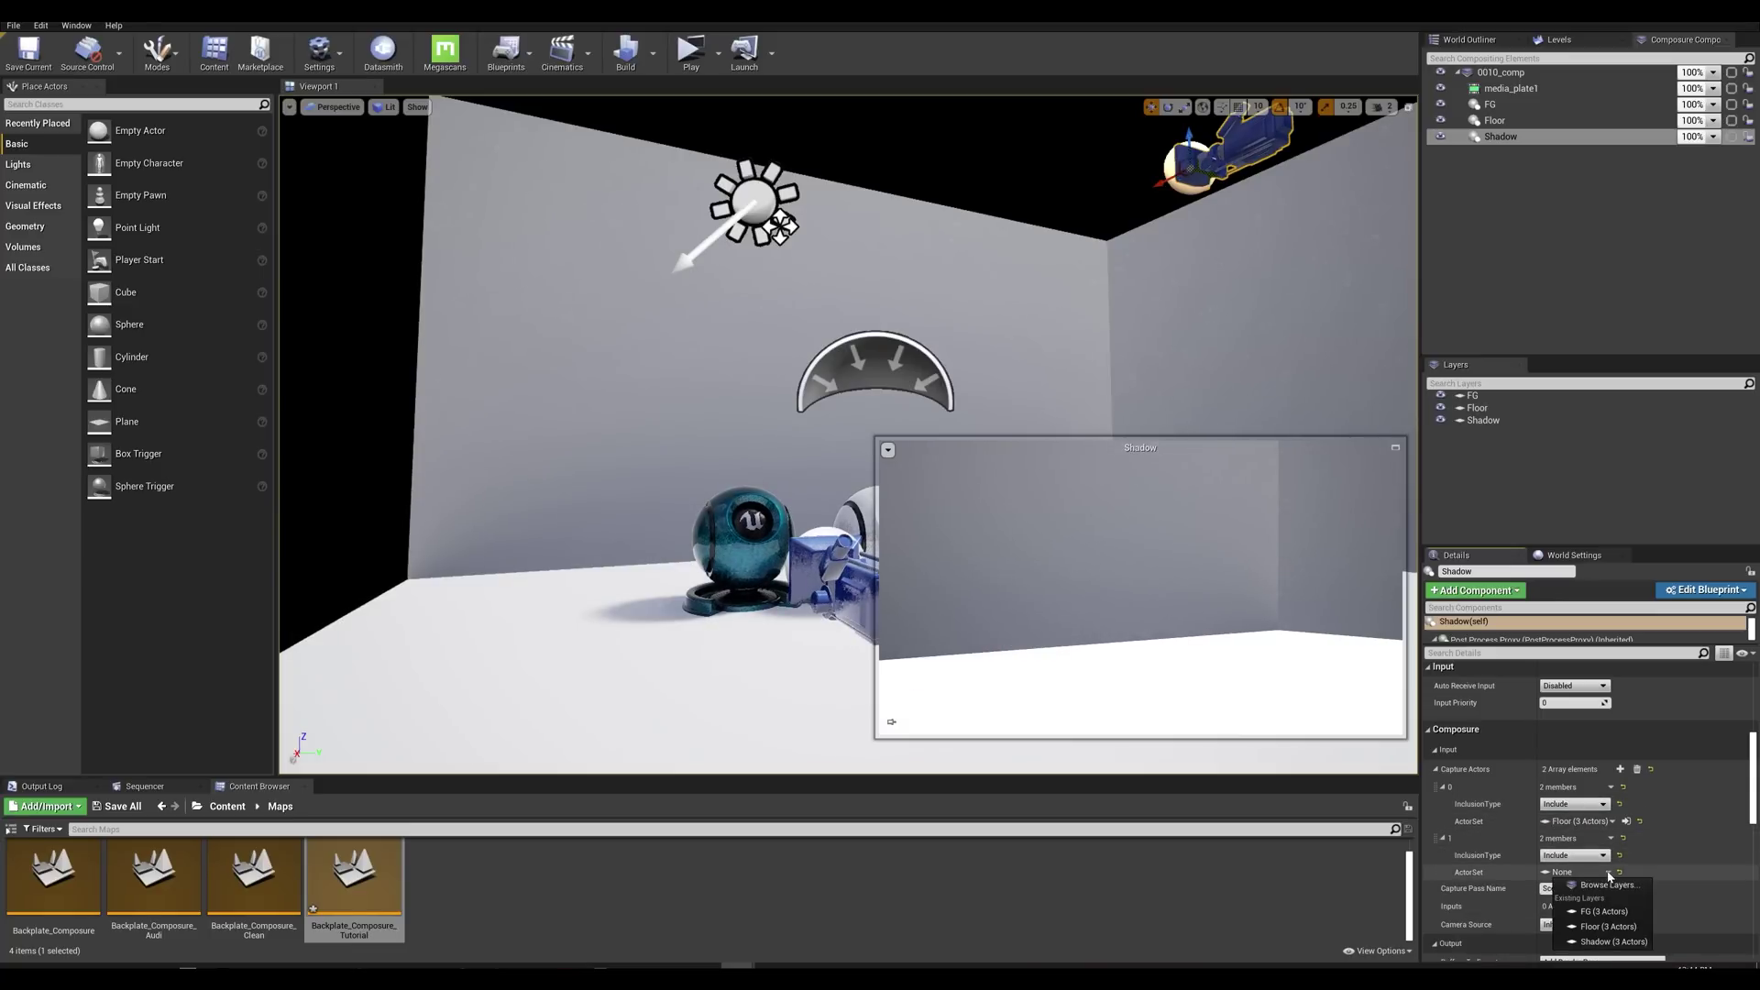
left_click(1591, 917)
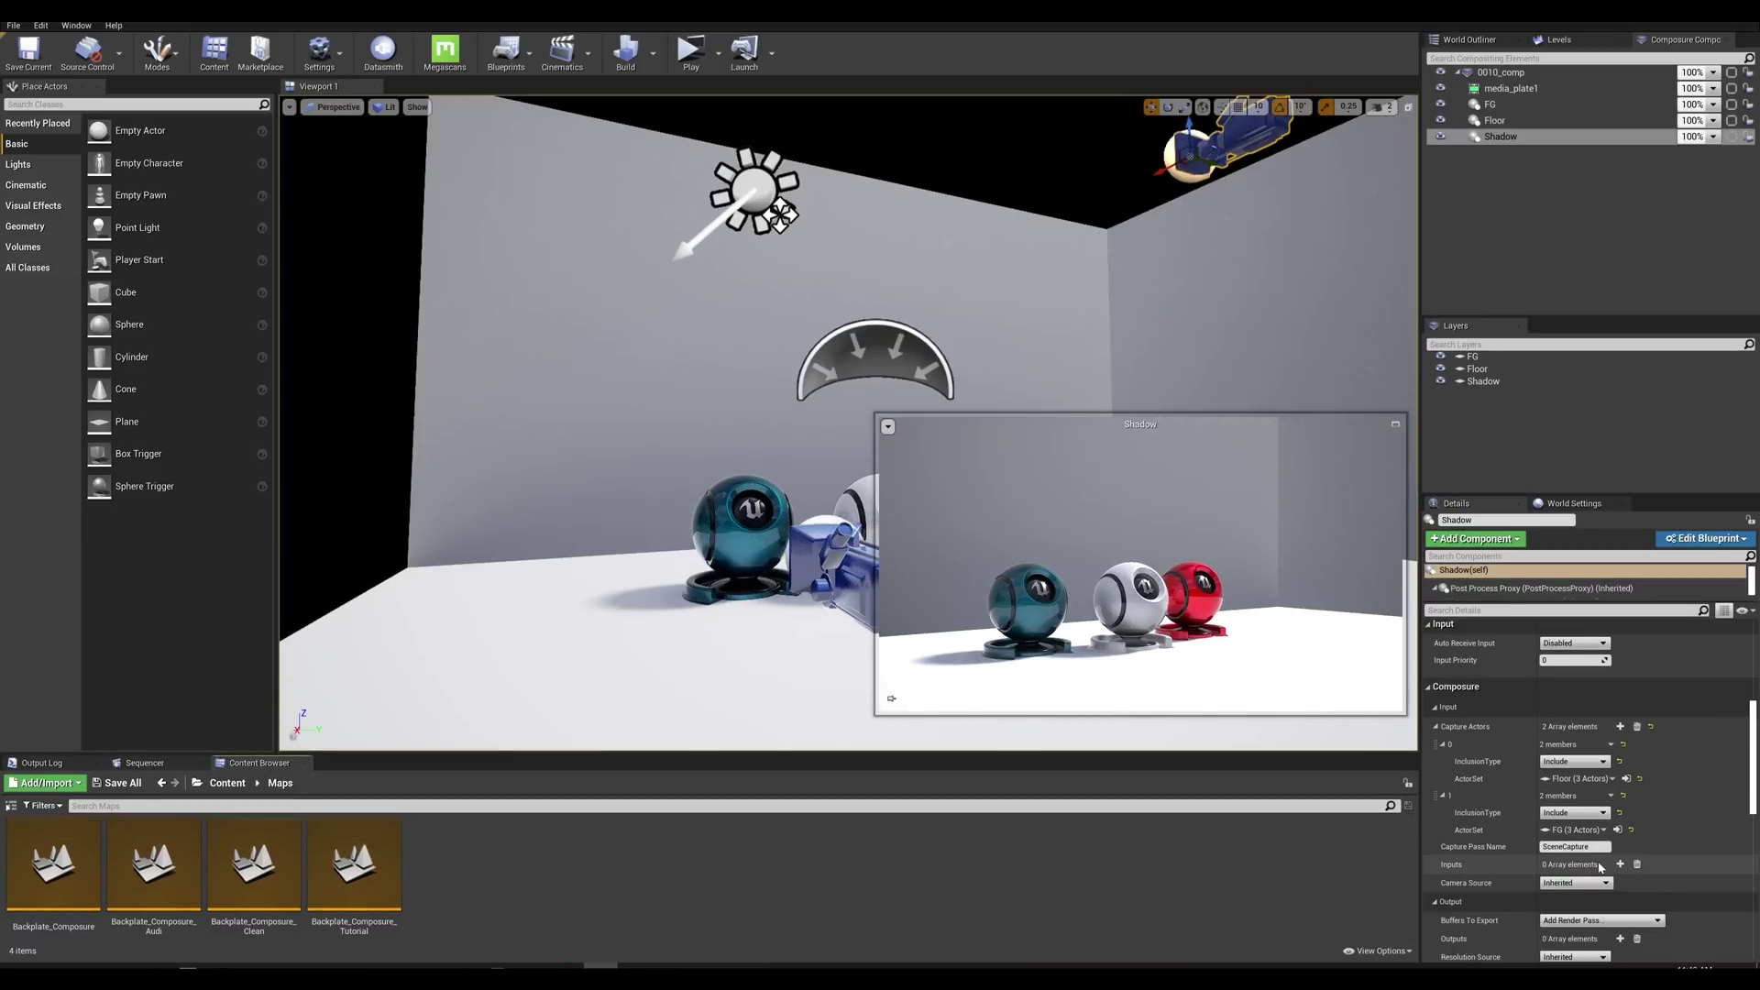
Step: Create a Material asset named M_Composite in Content > Materials
left_click(1505, 73)
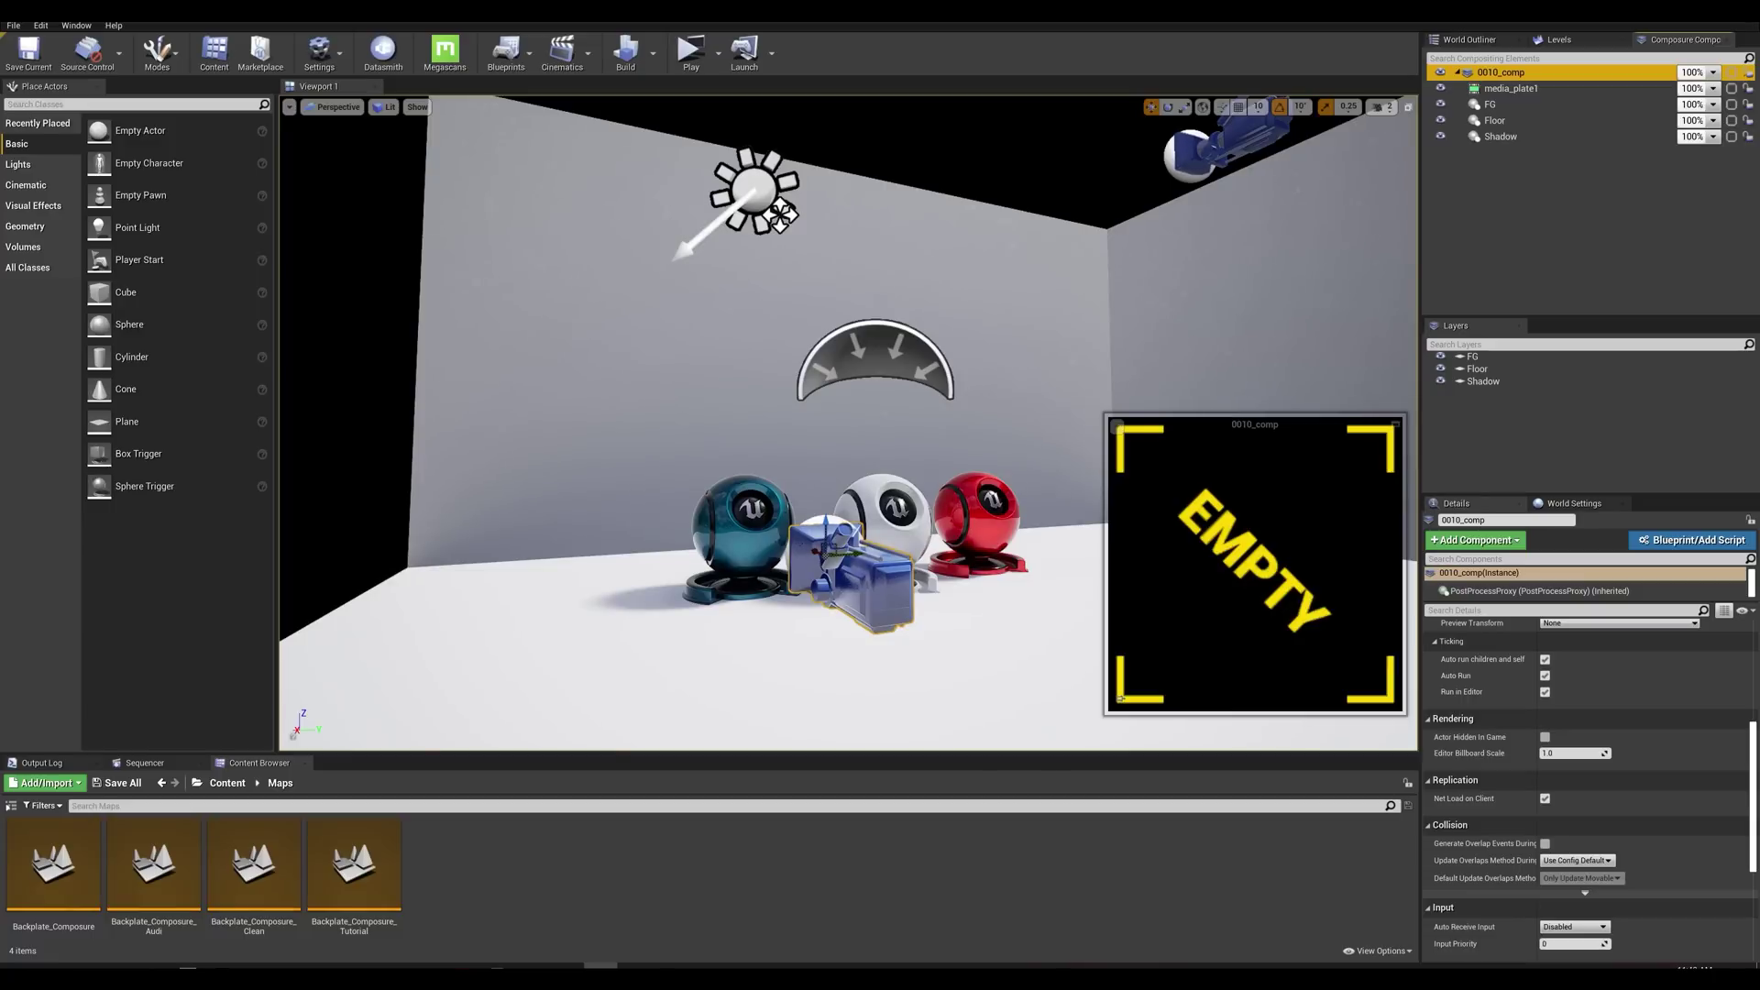
left_click(224, 784)
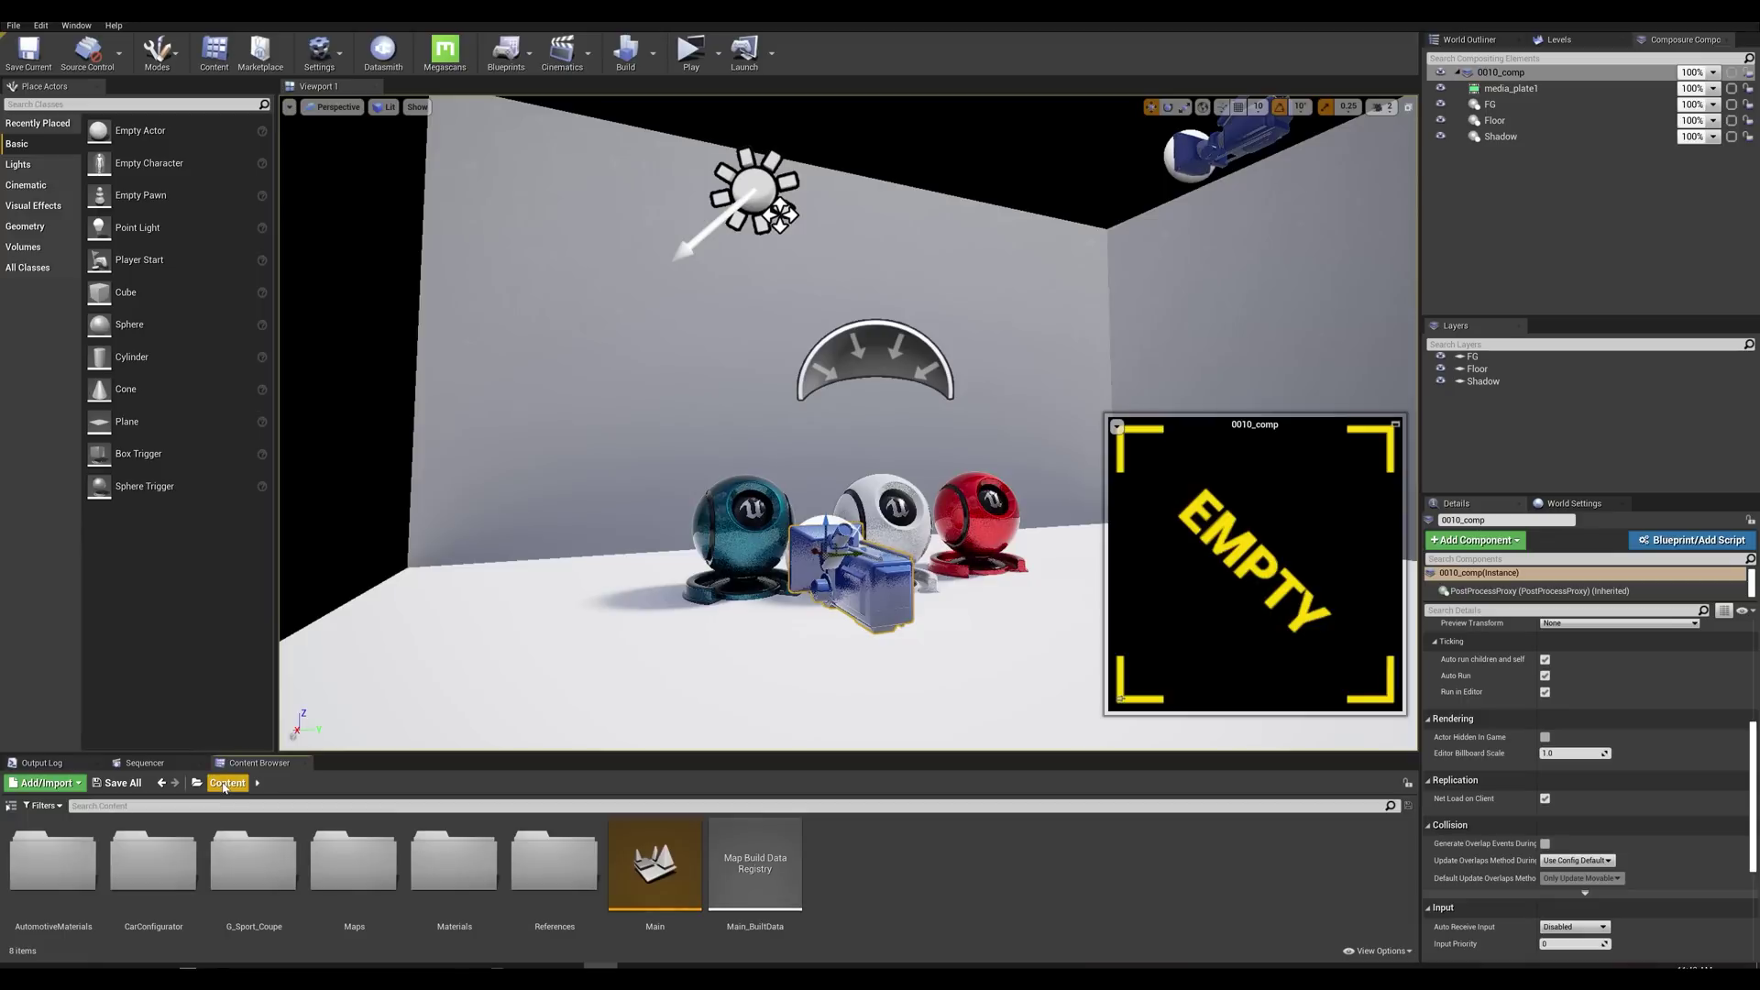
double_click(454, 871)
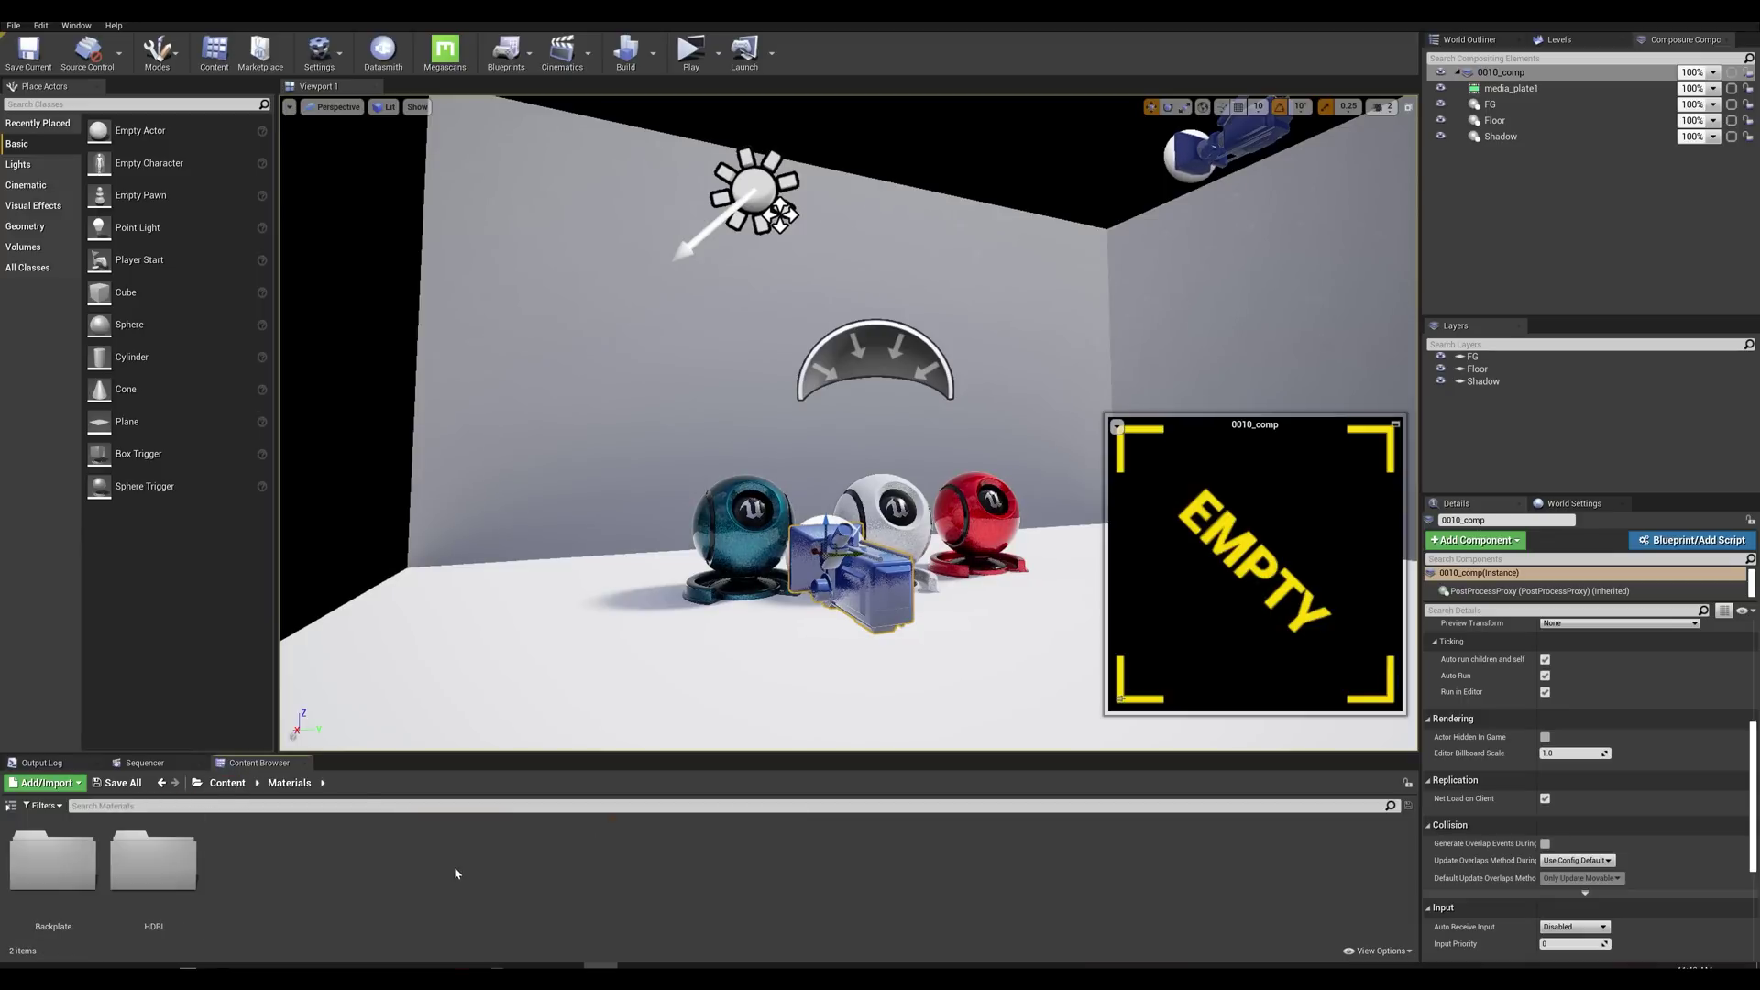
right_click(344, 852)
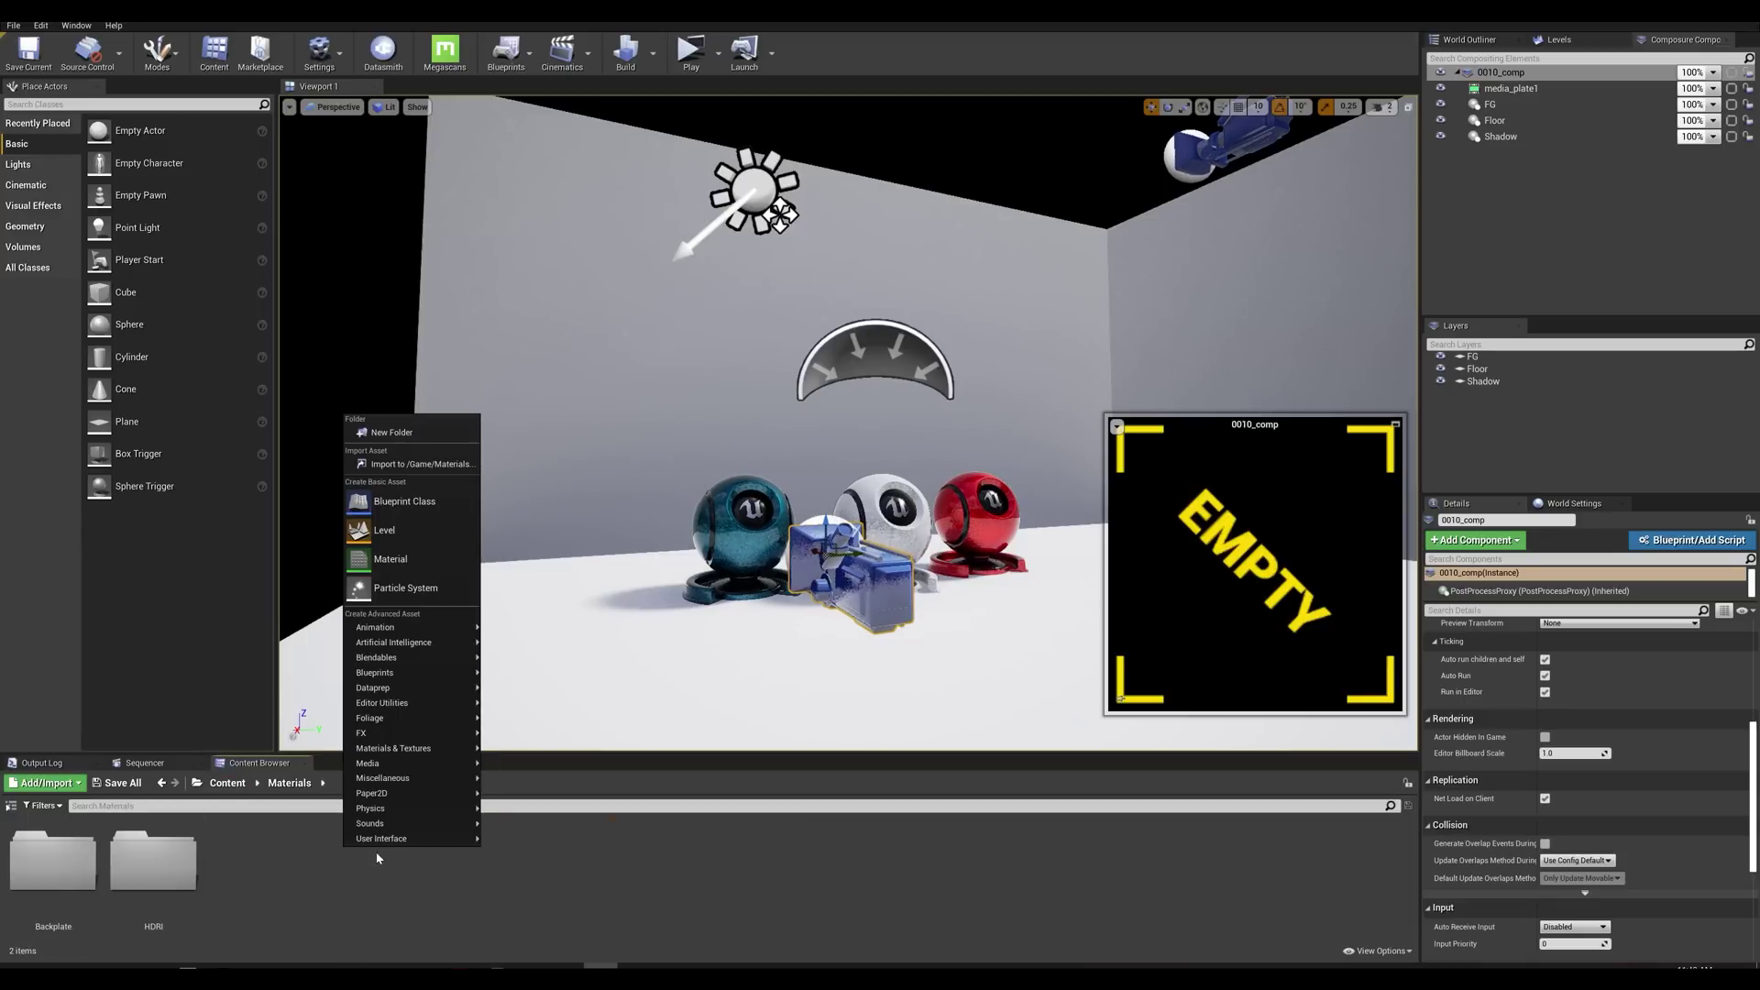
left_click(397, 561)
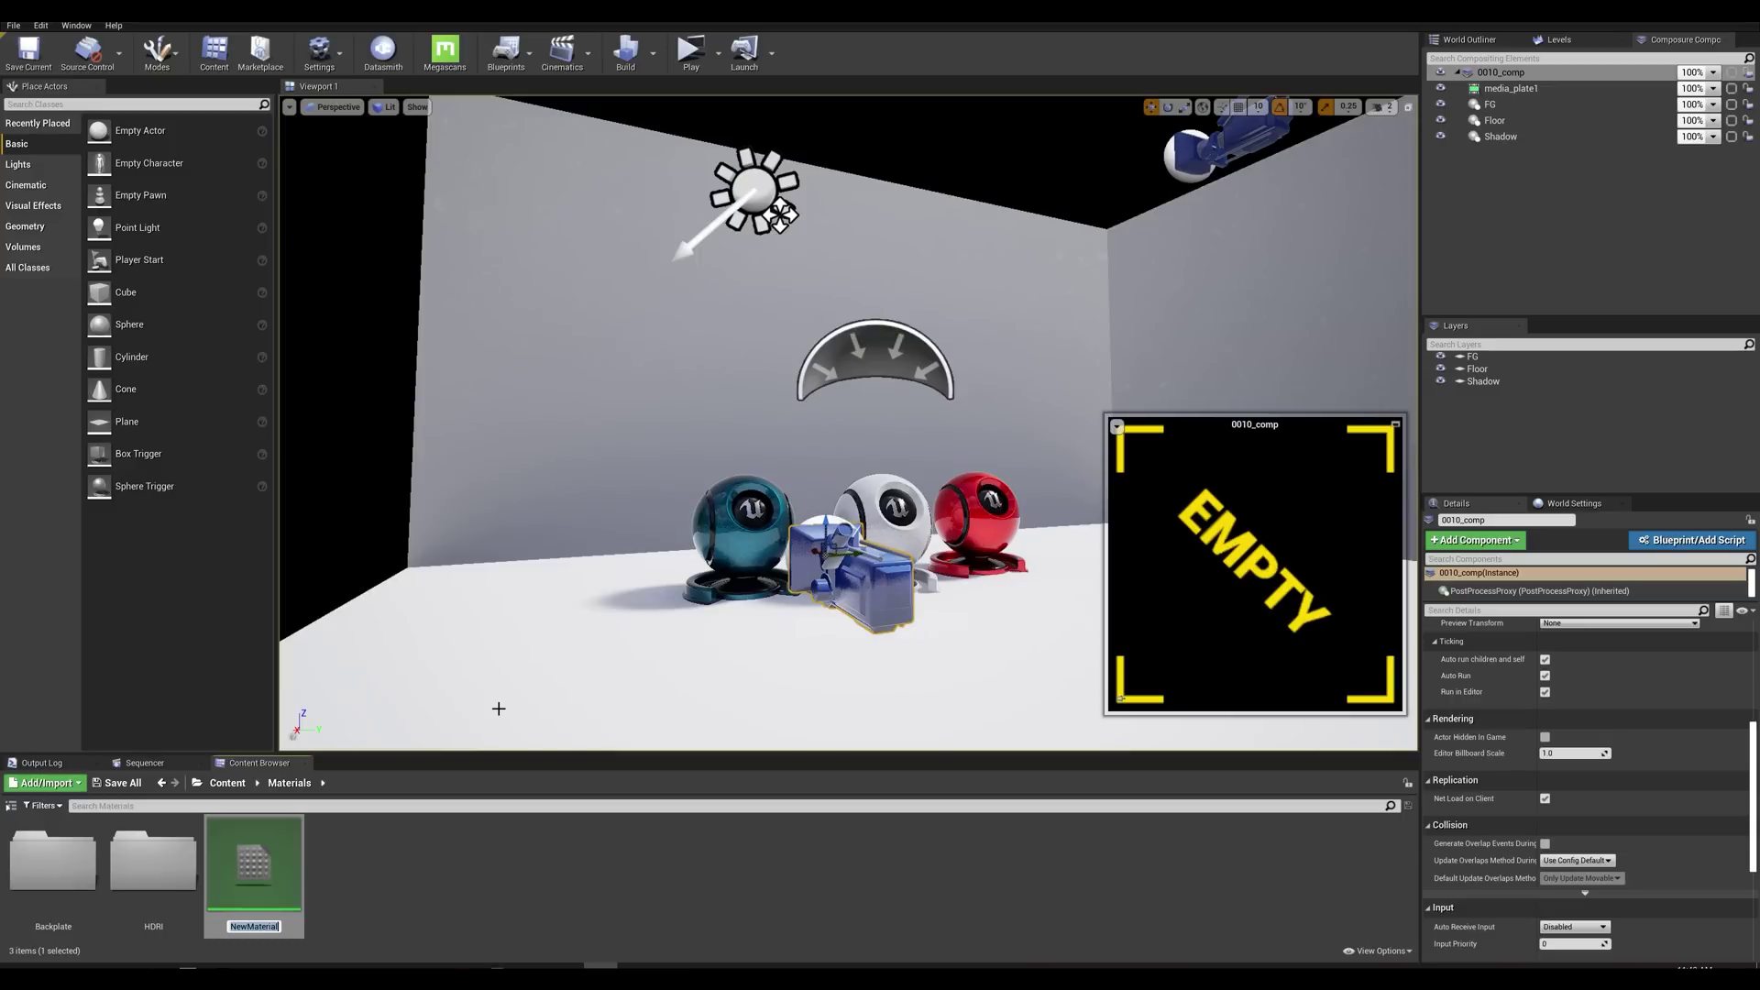
type("M_C")
type("omposite")
key("Return")
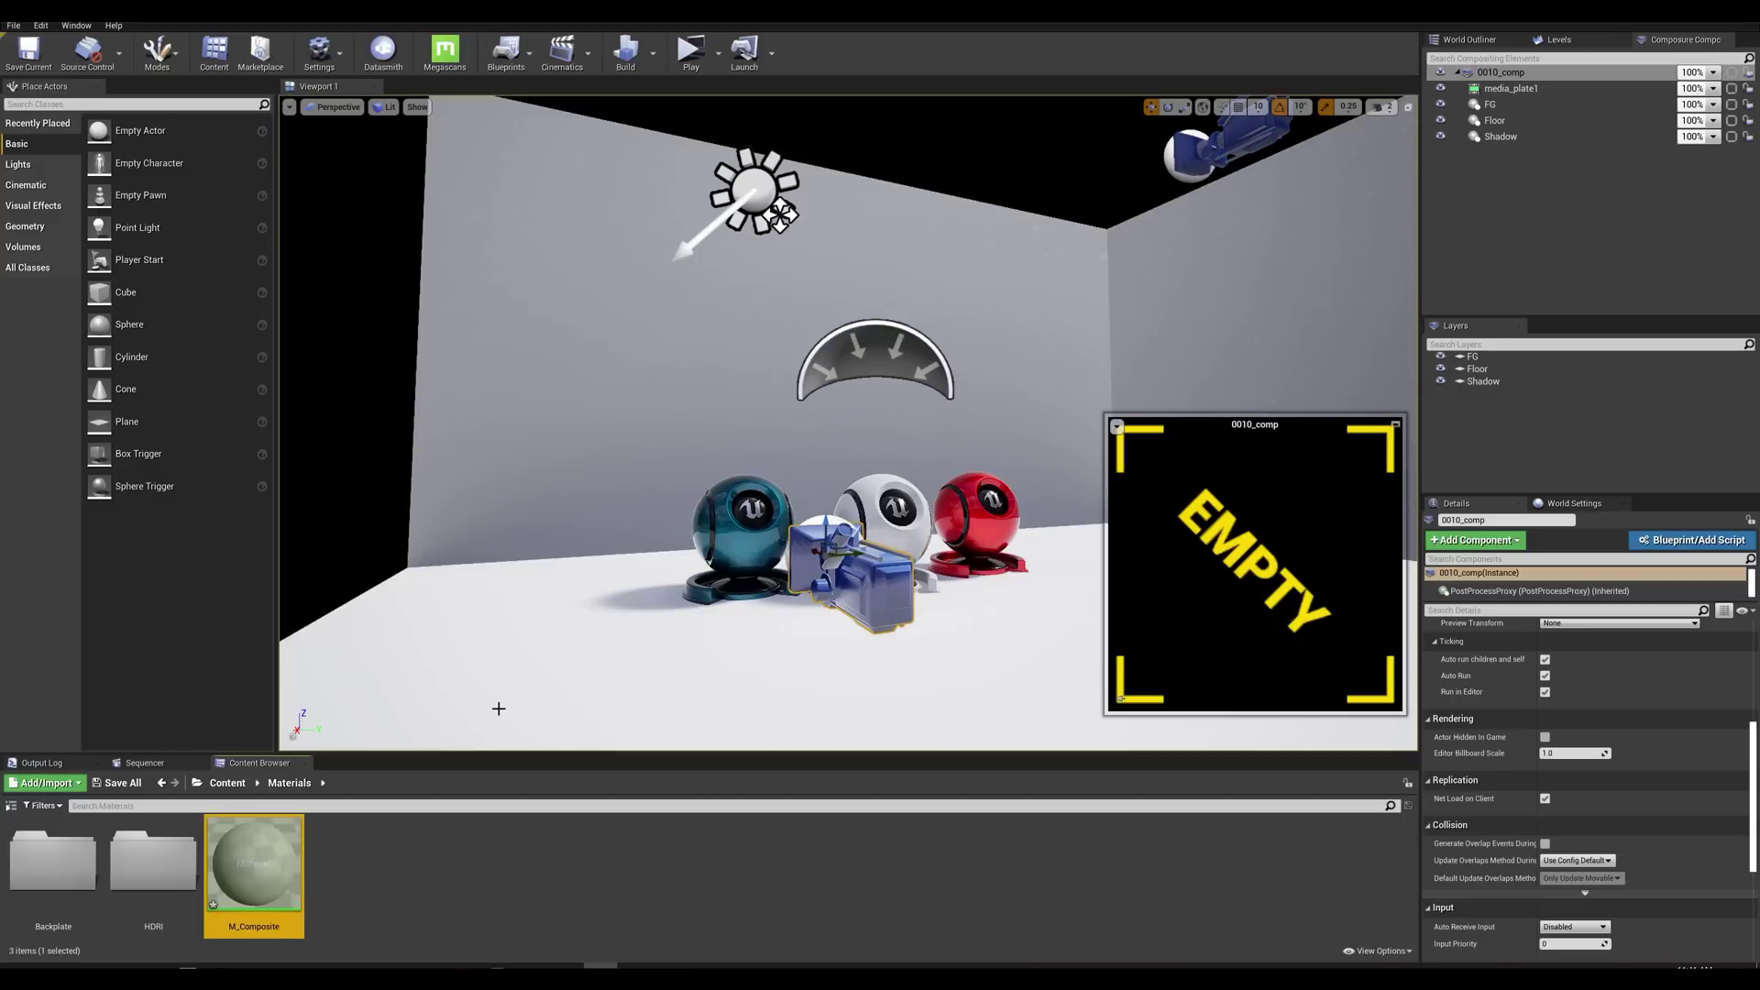
Step: Open M_Composite in the Material Editor and set its Material Domain to Post Process
double_click(278, 851)
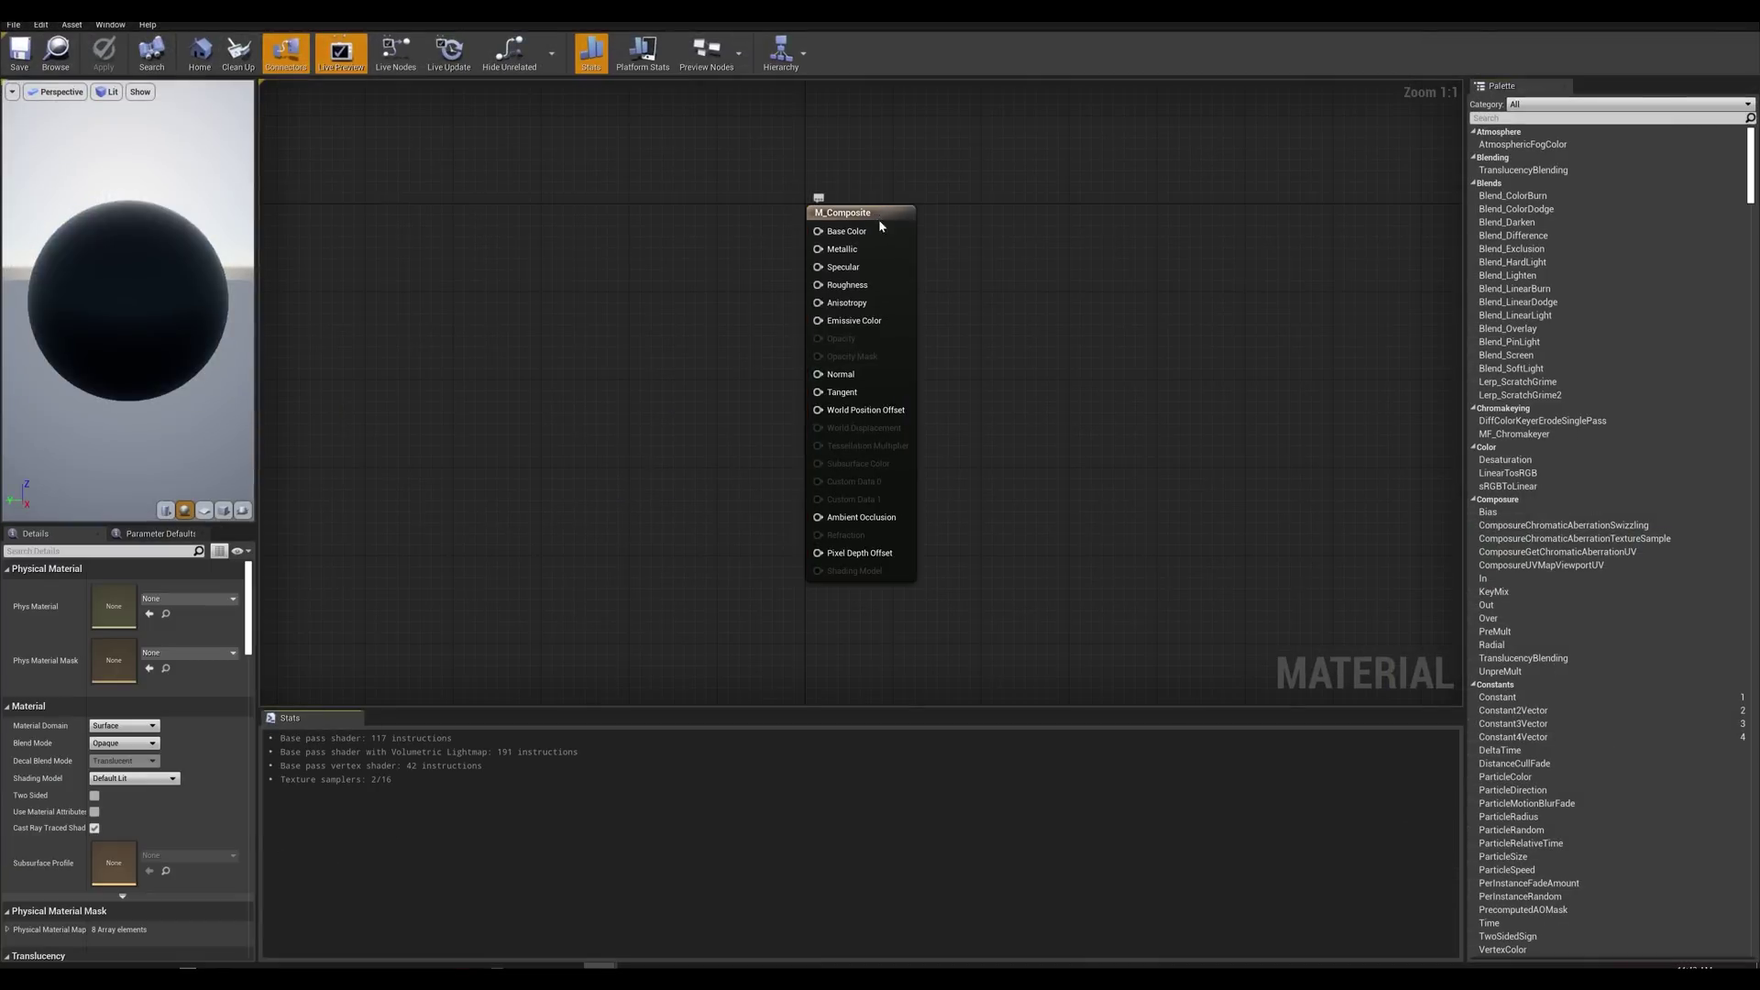
left_click(879, 220)
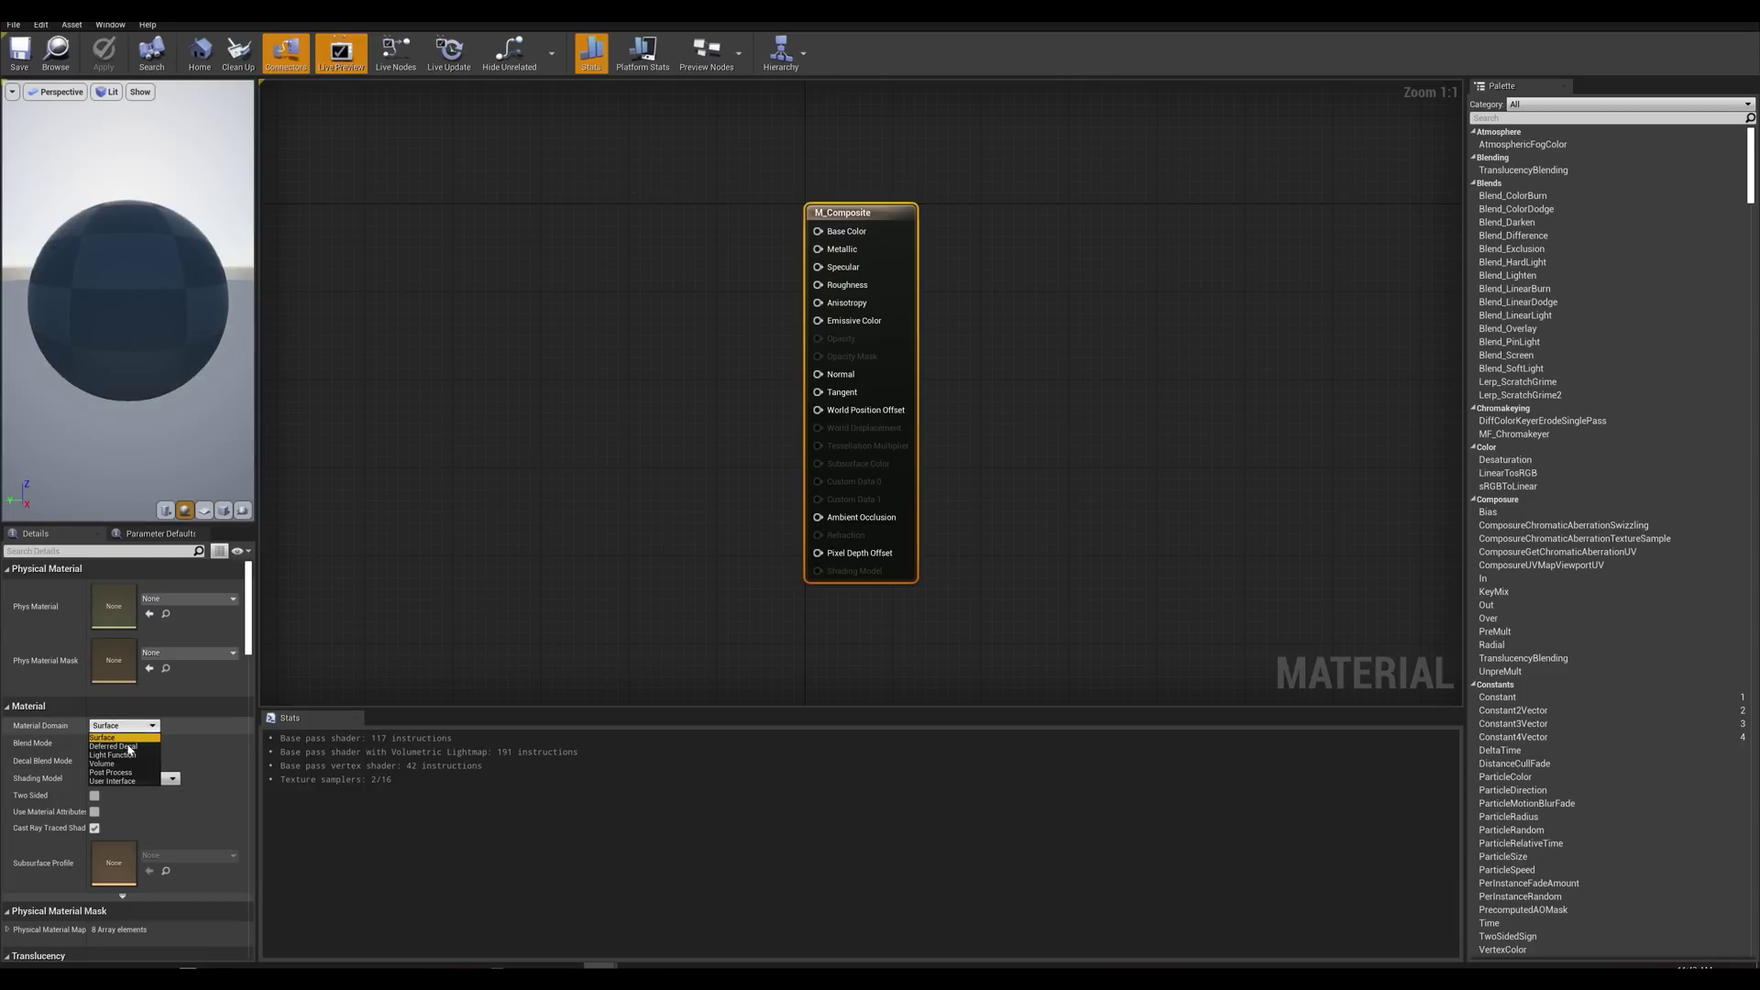
left_click(124, 725)
left_click(124, 772)
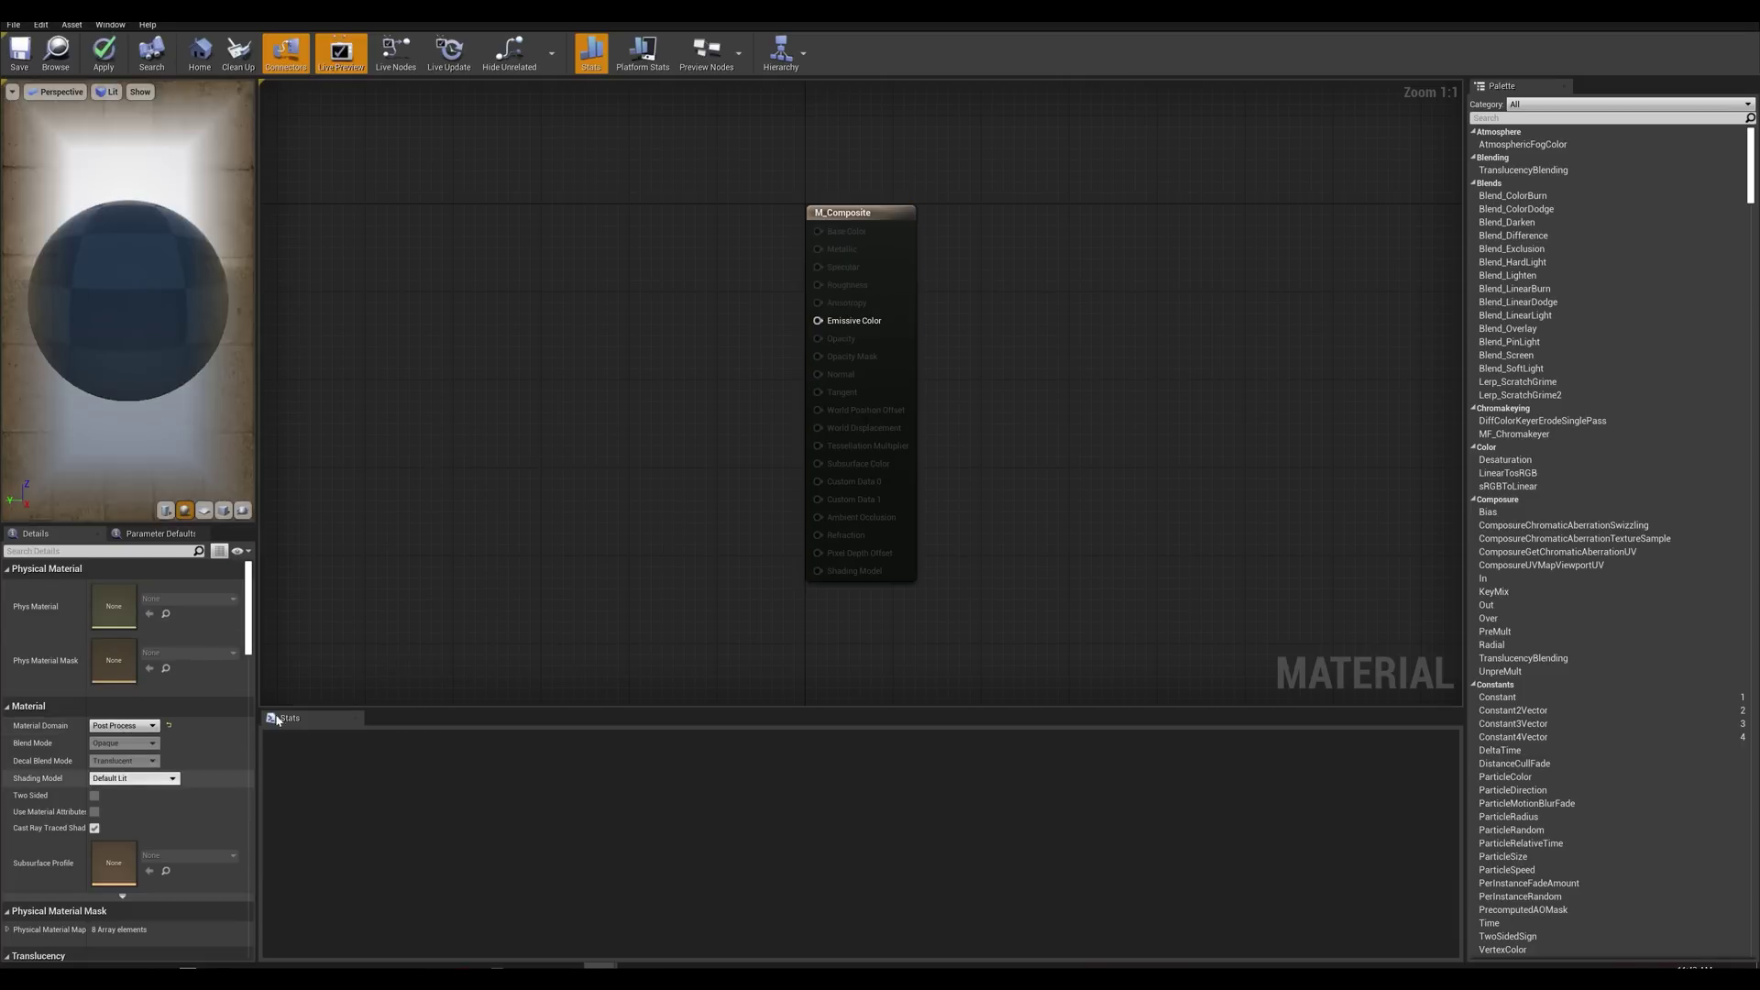
right_click_drag(591, 406, 977, 409)
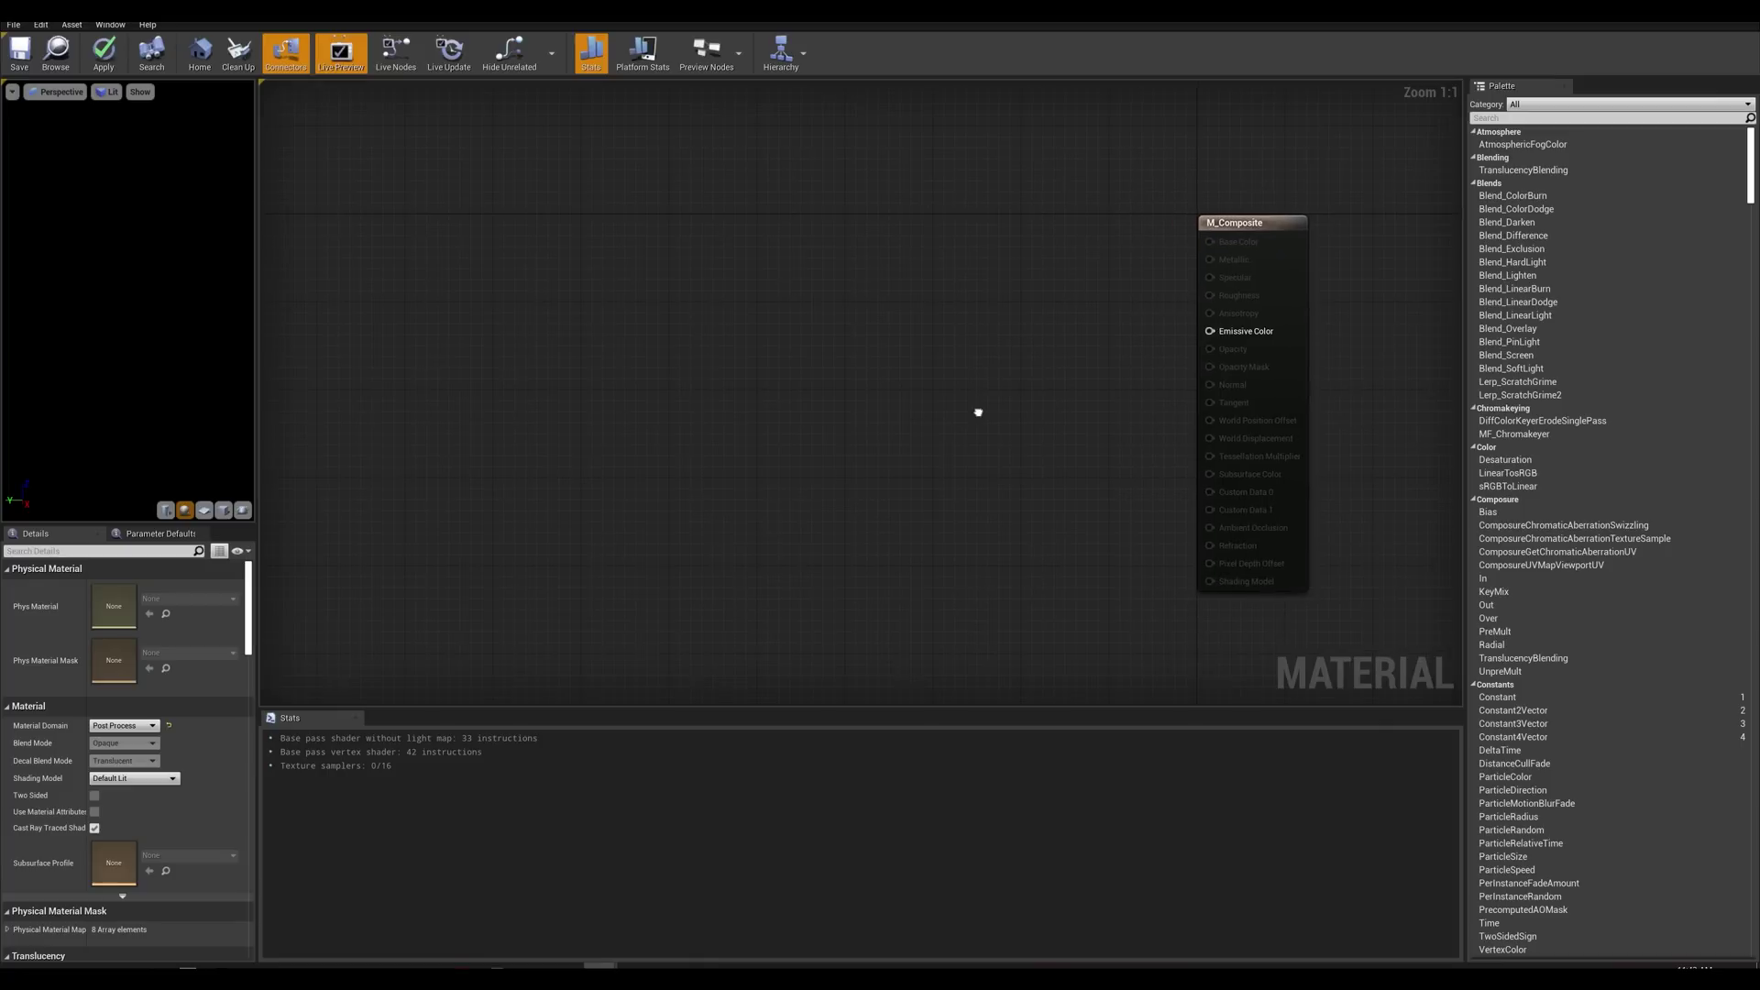
Step: Place an Over node from the Composure category in the M_Composite graph
right_click(876, 339)
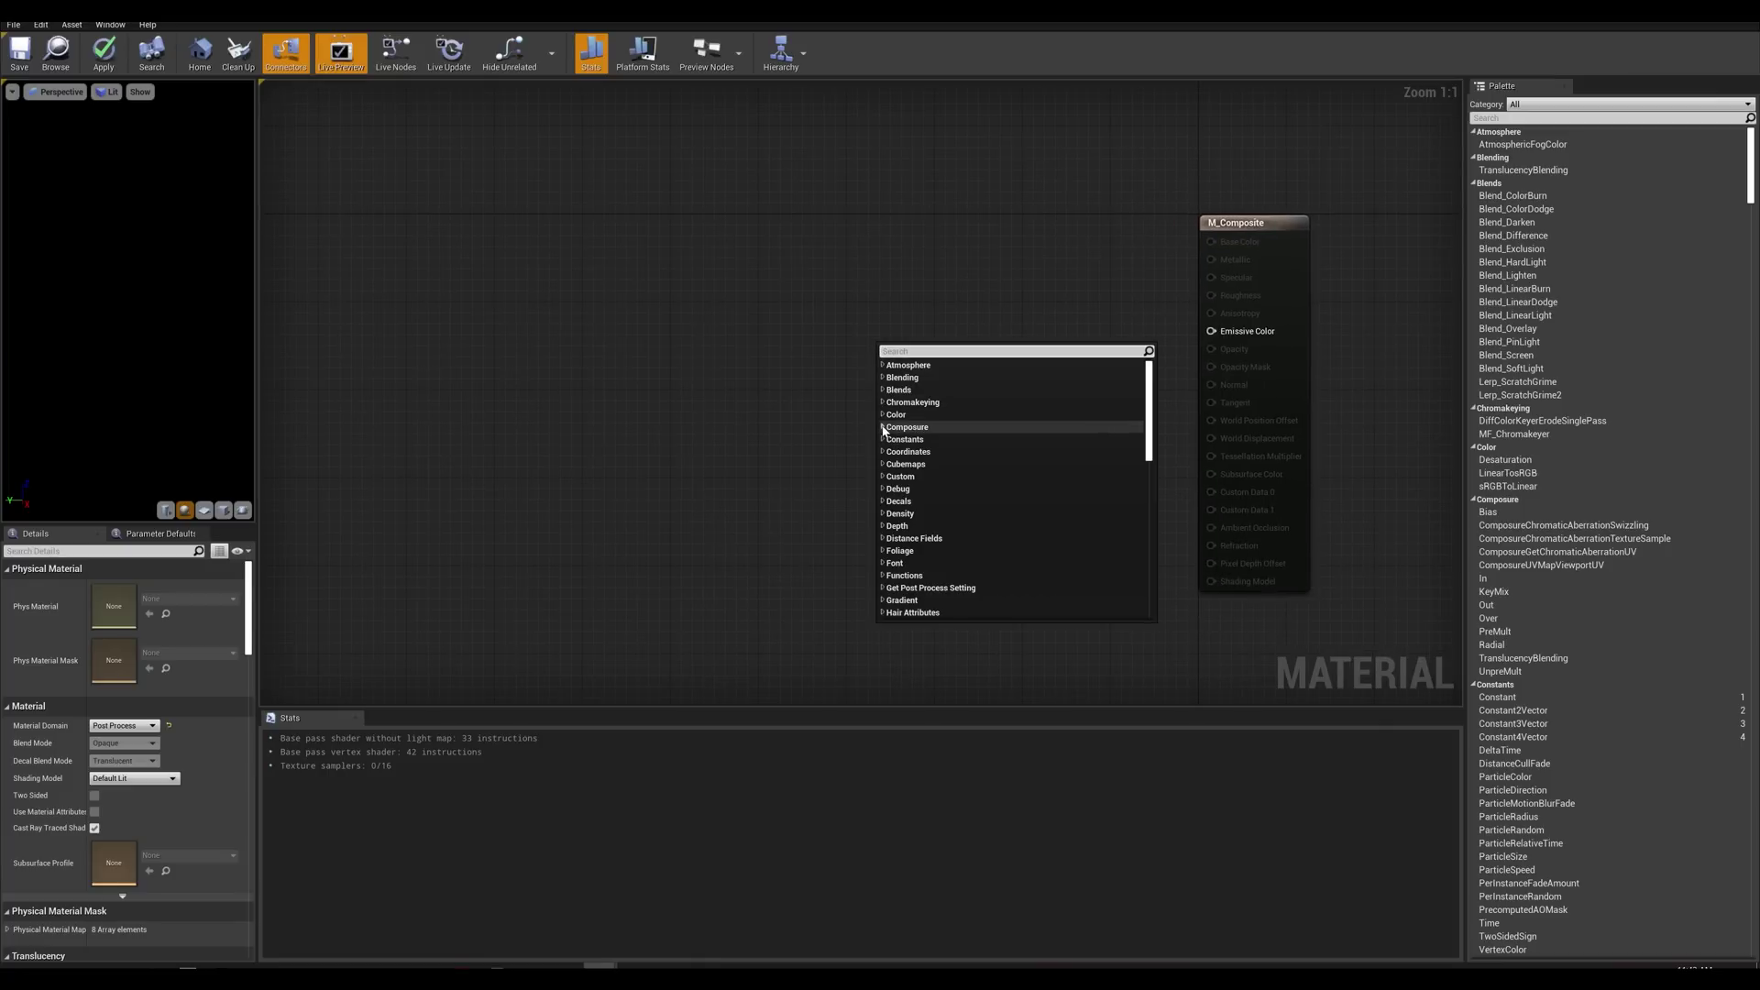
left_click(883, 427)
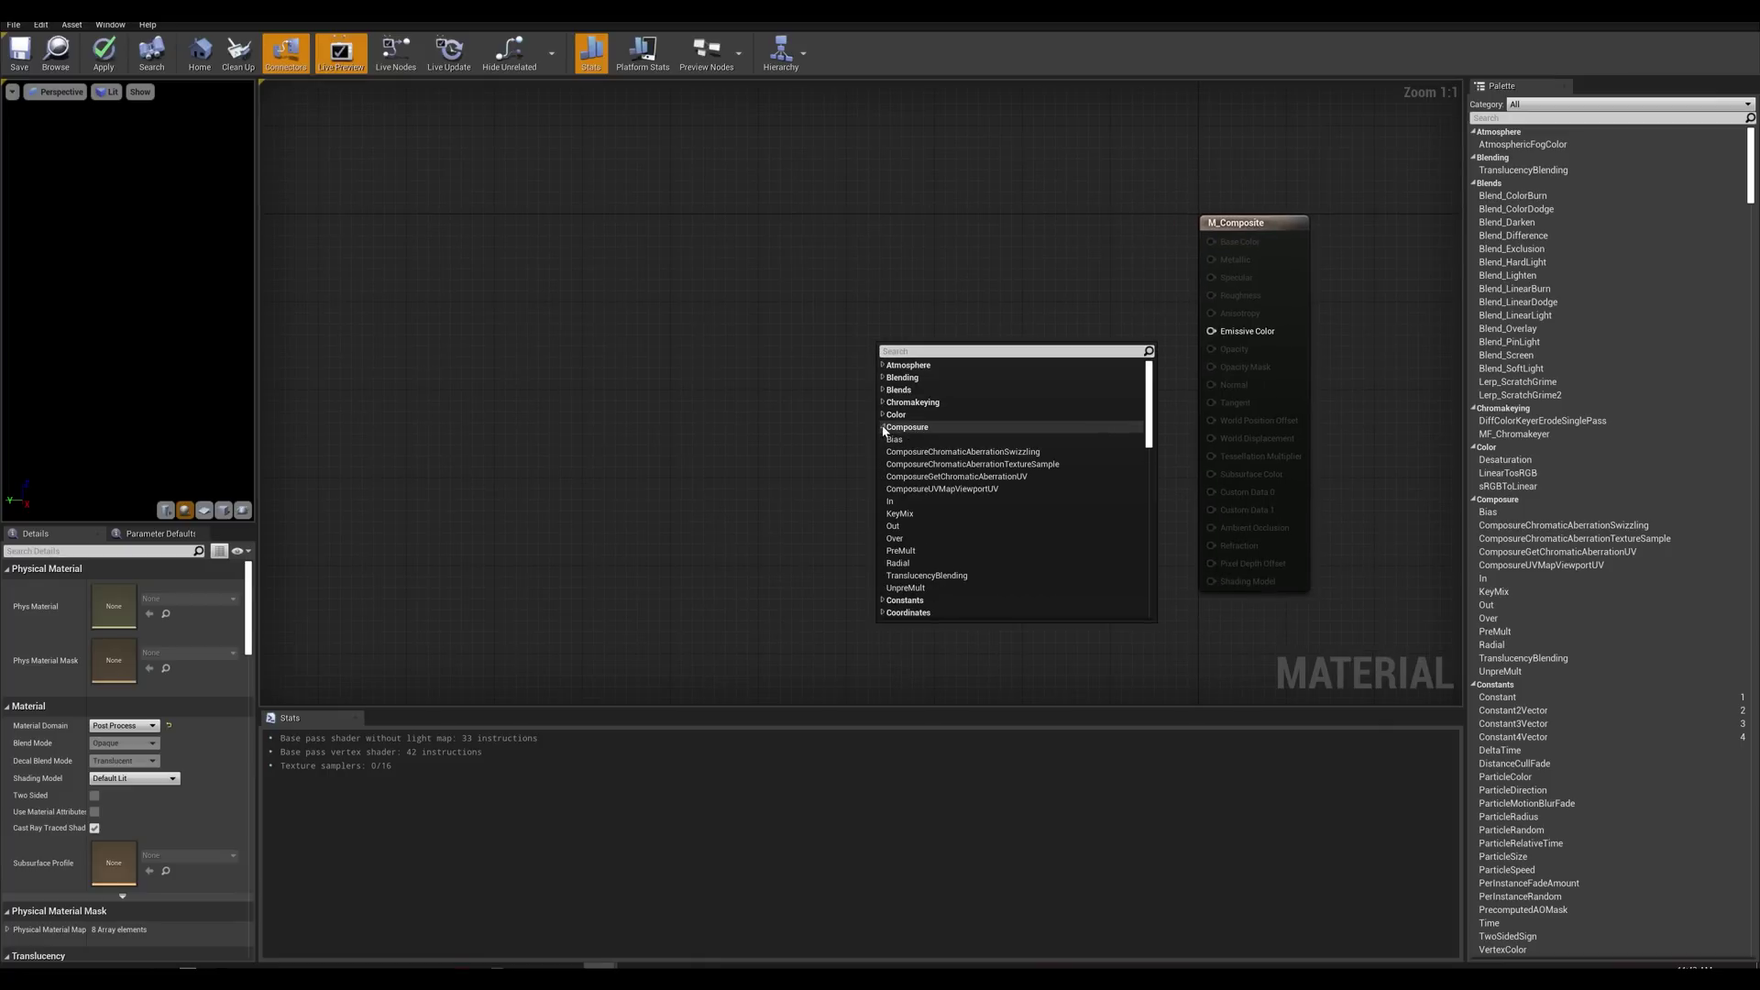
left_click(899, 539)
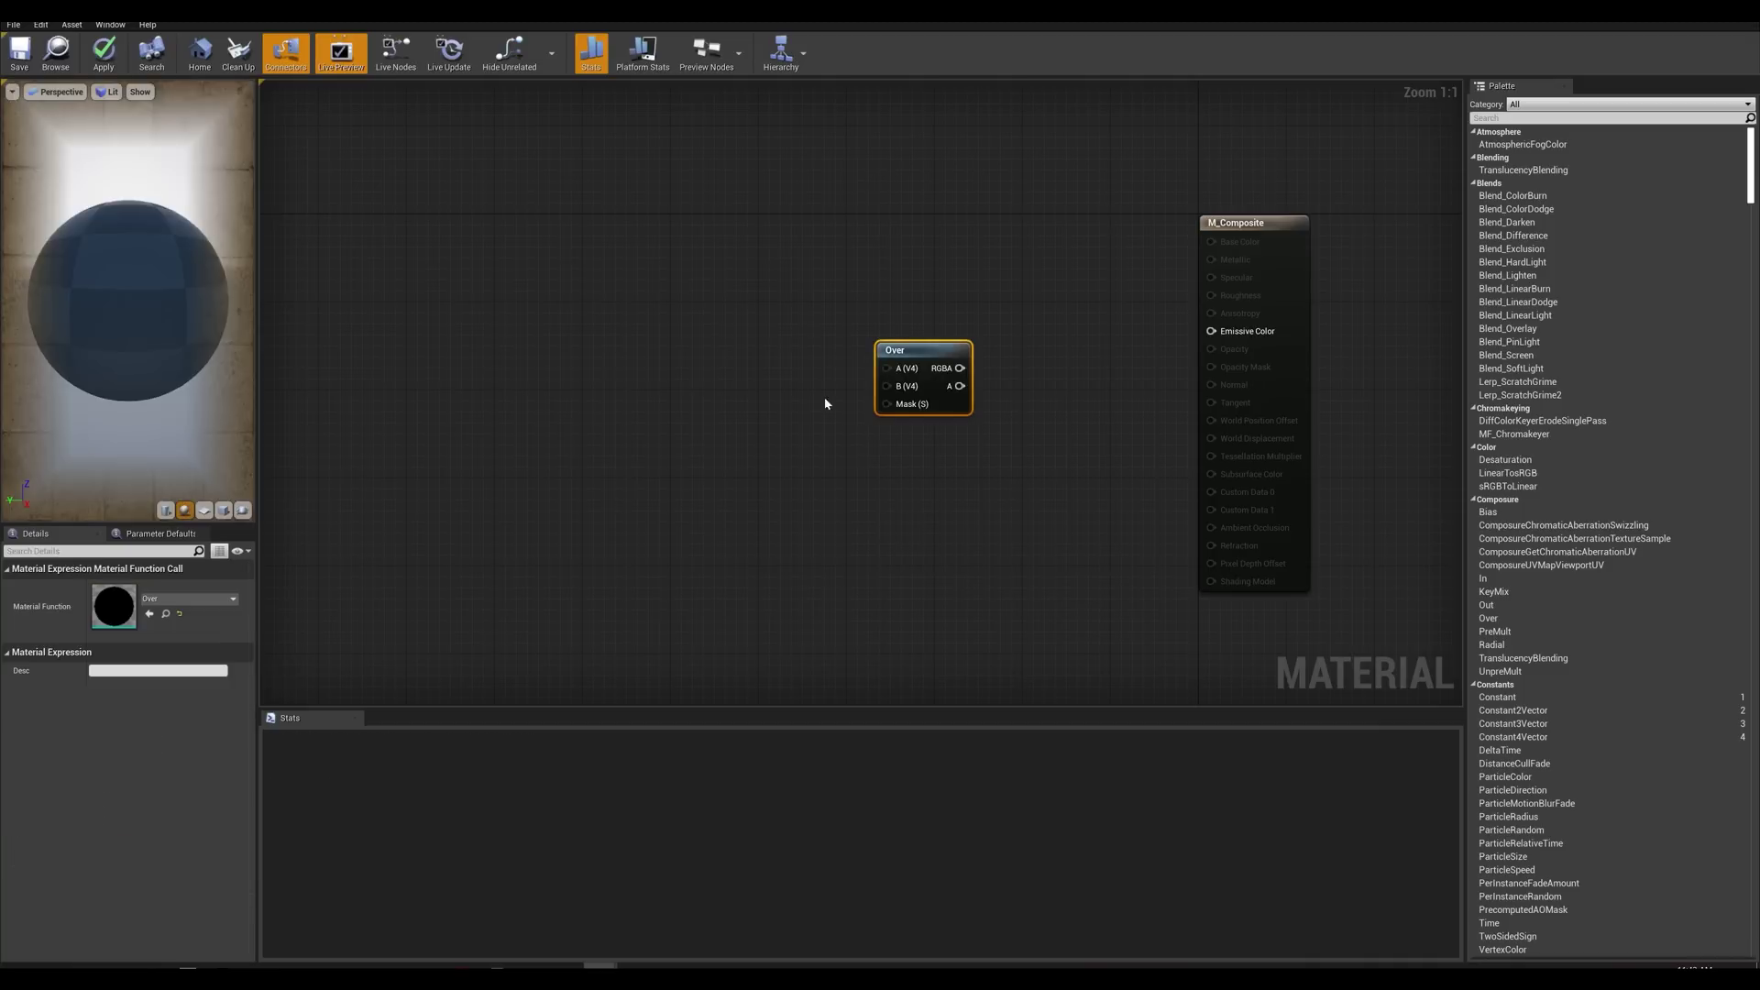
right_click_drag(731, 323, 939, 400)
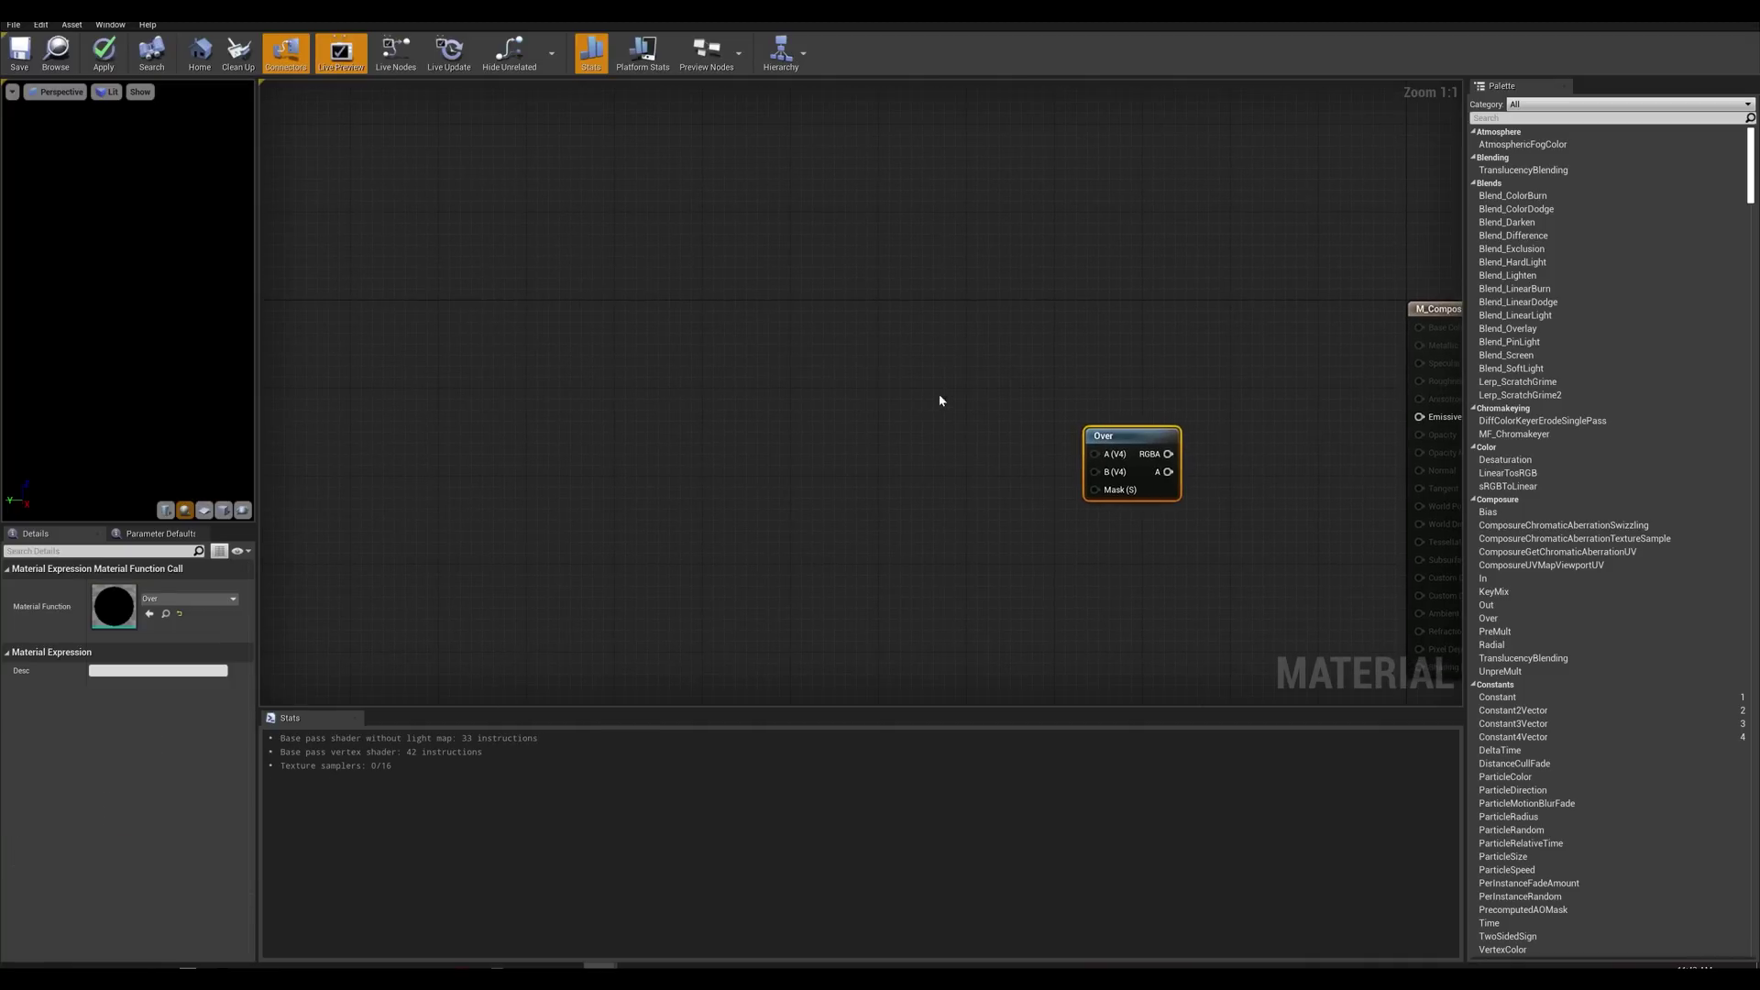
Step: Add a TextureSampleParameter2D node named FG to the graph
right_click(856, 300)
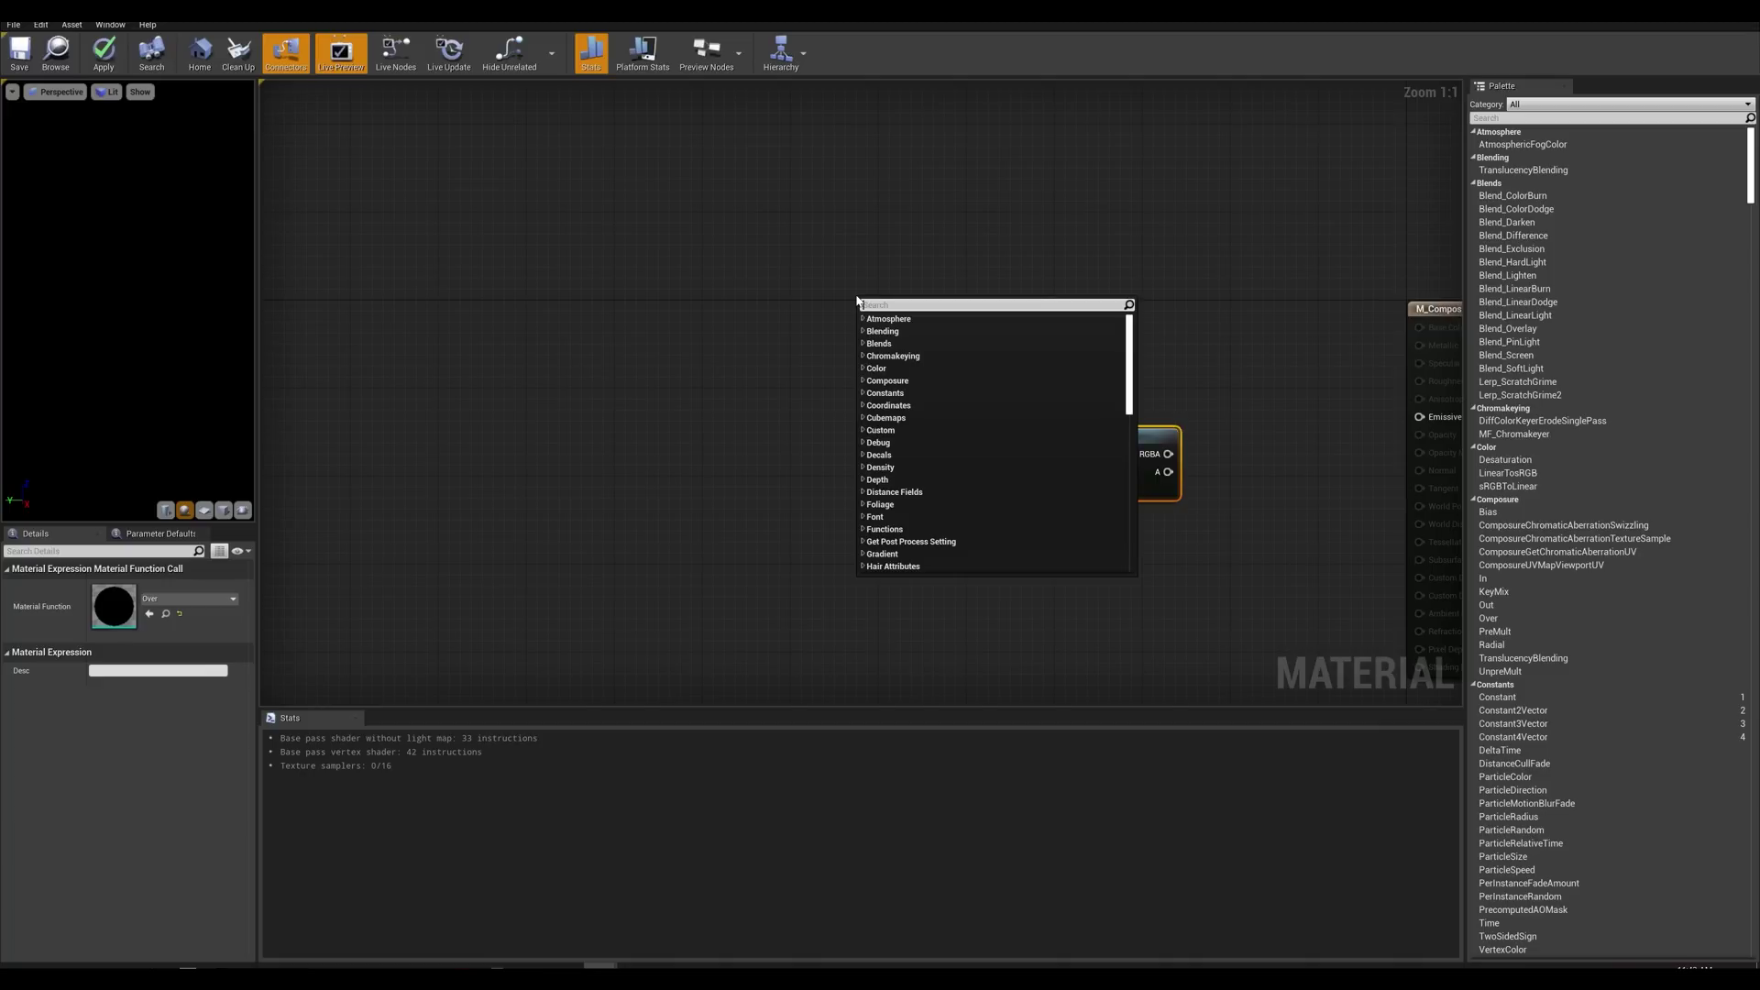
type("text")
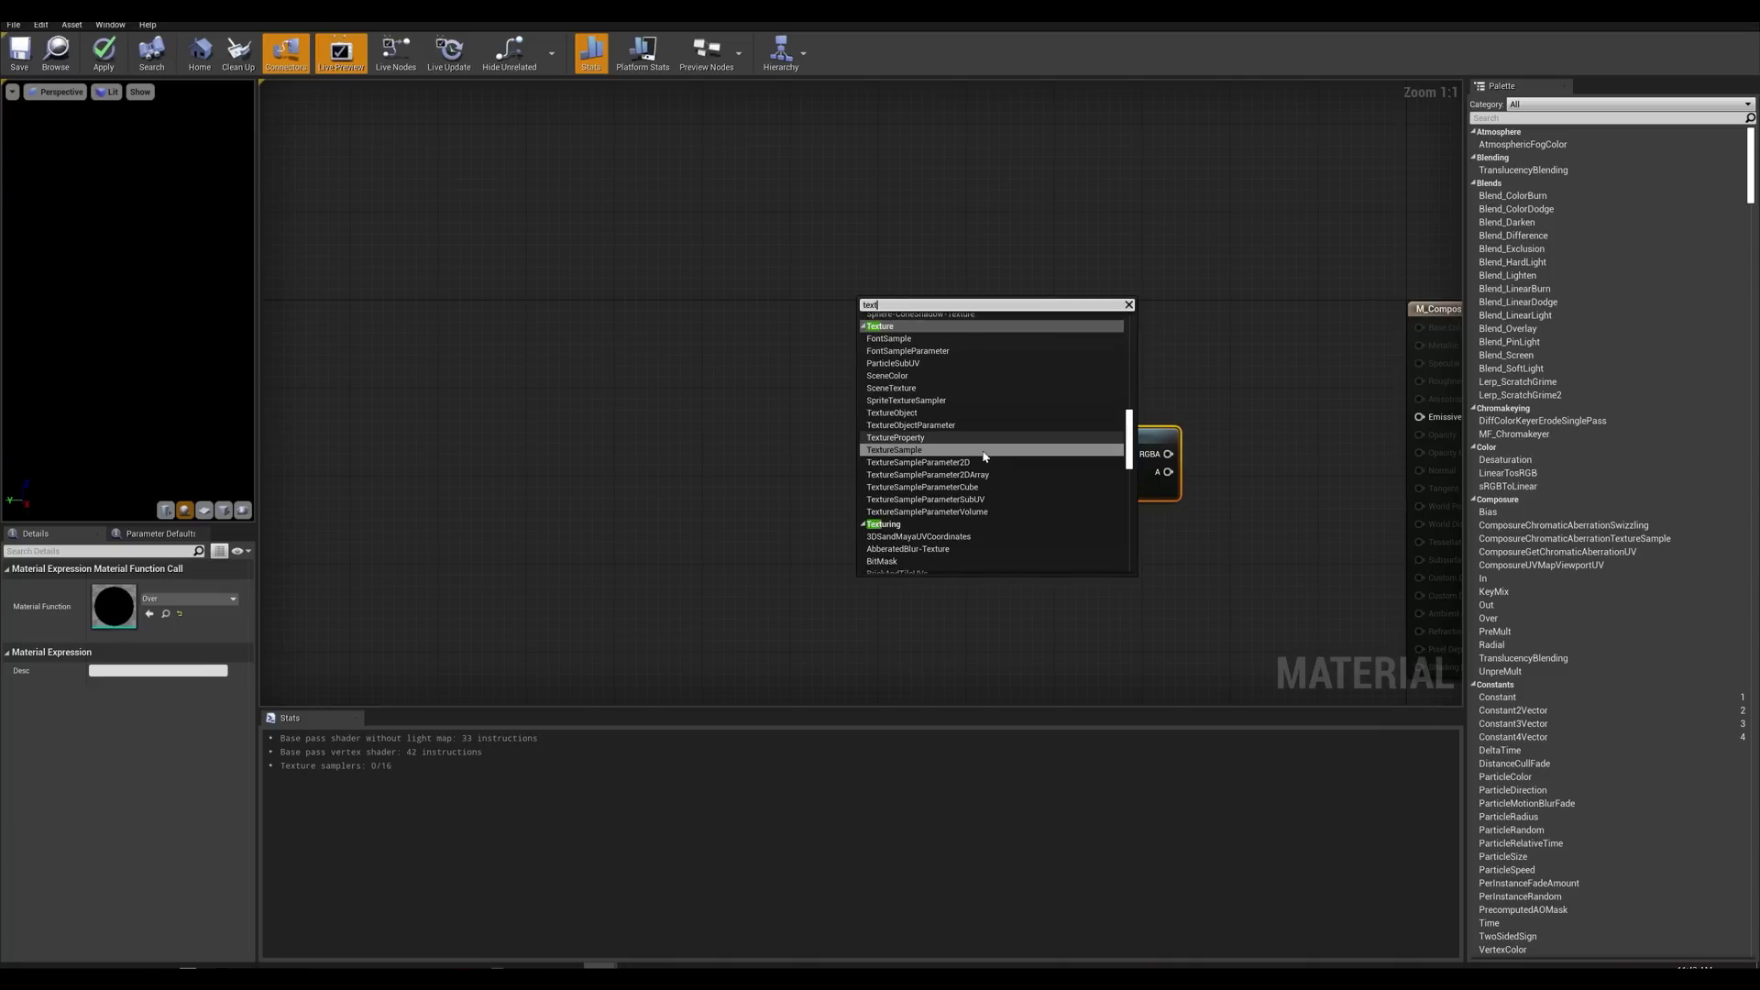
left_click(976, 464)
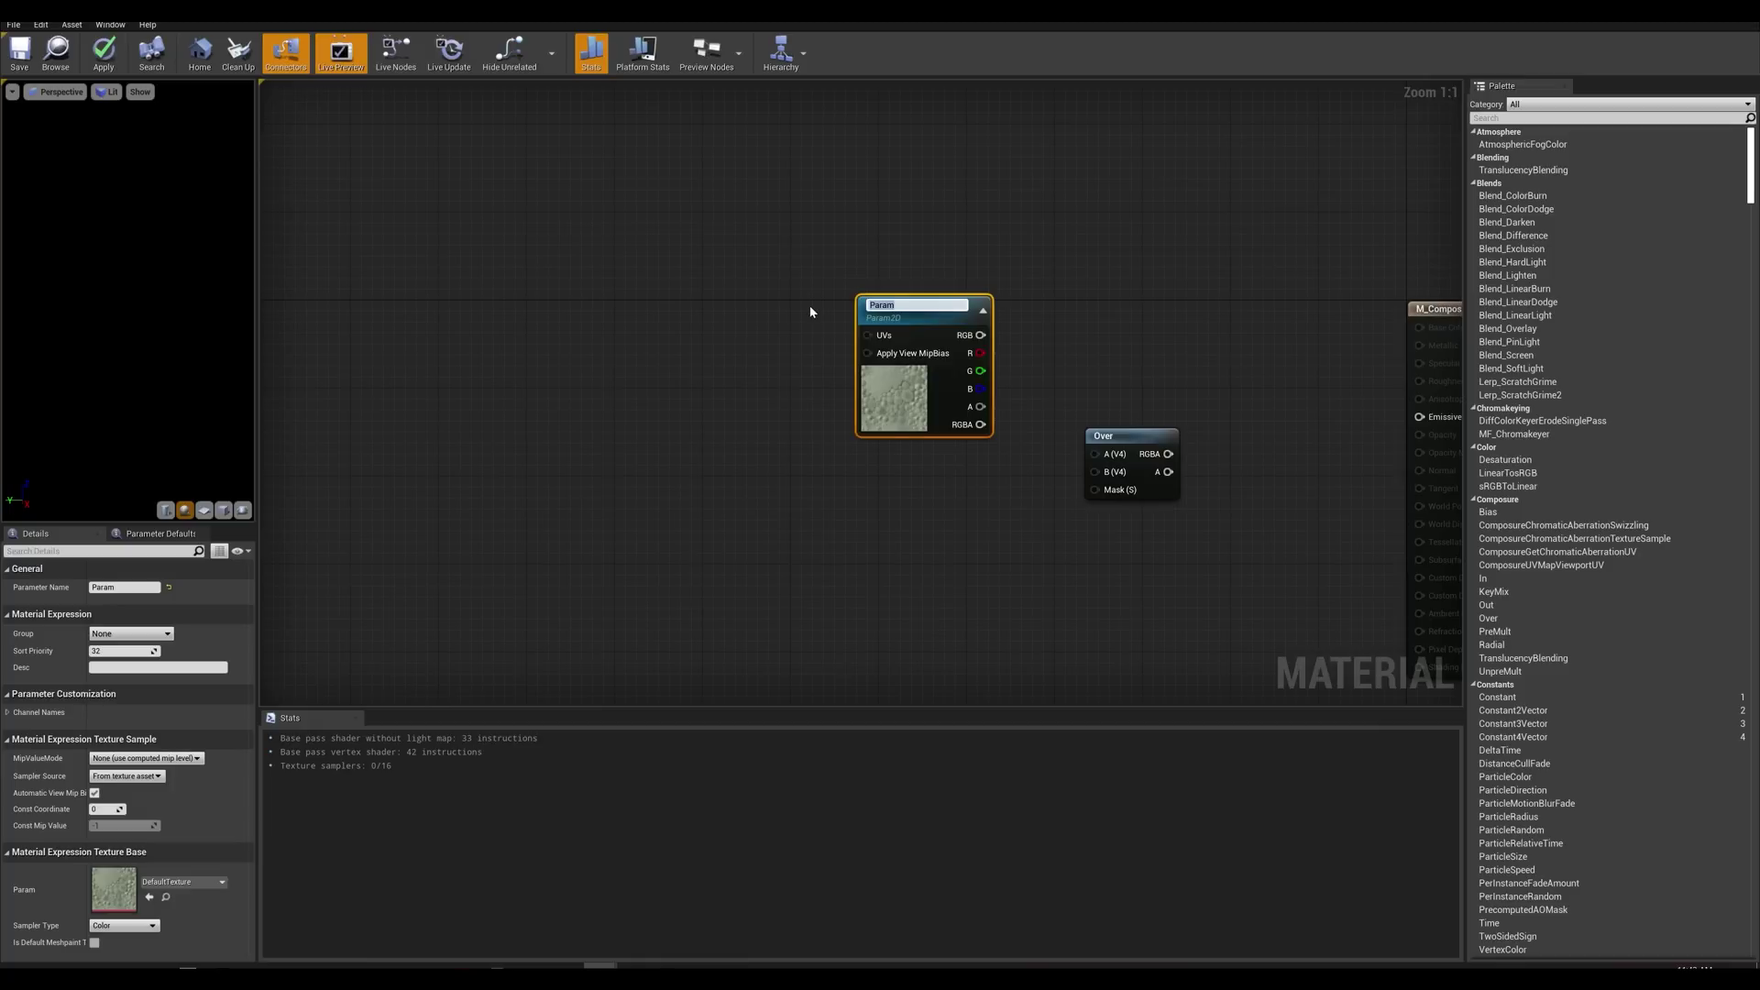
type("FG")
key("Return")
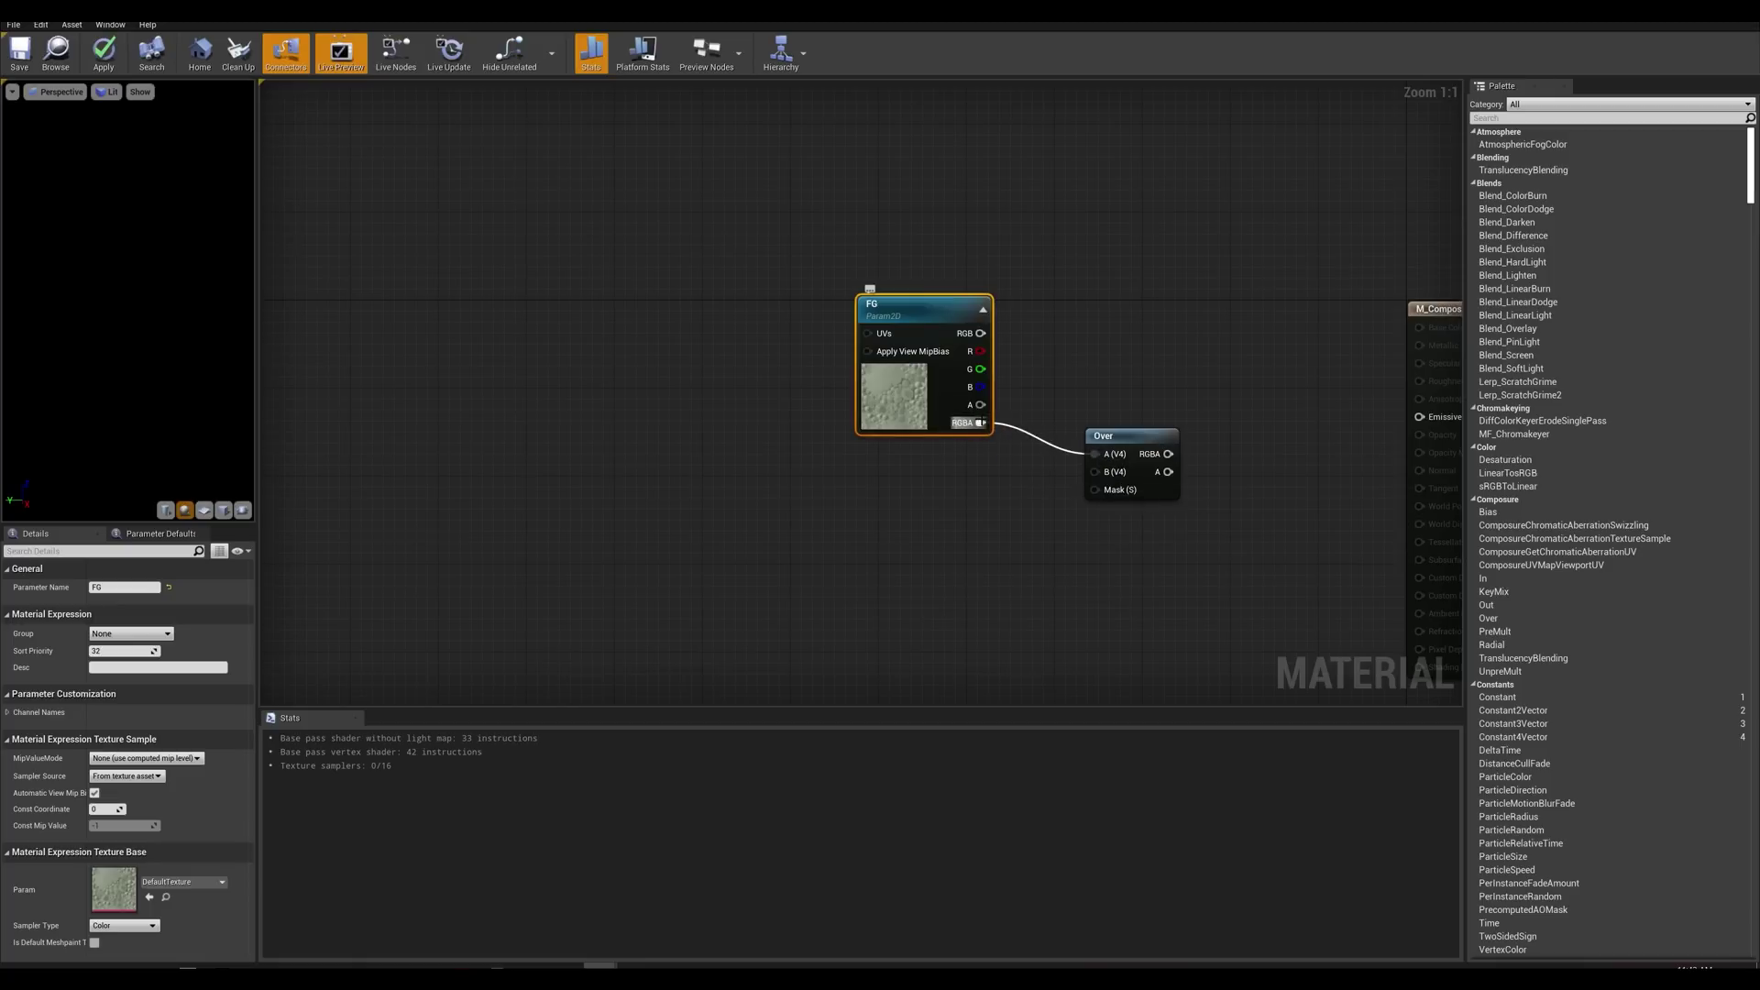
Step: Duplicate the FG texture node below the original and rename its parameter to media_plate1
right_click_drag(968, 535, 1070, 463)
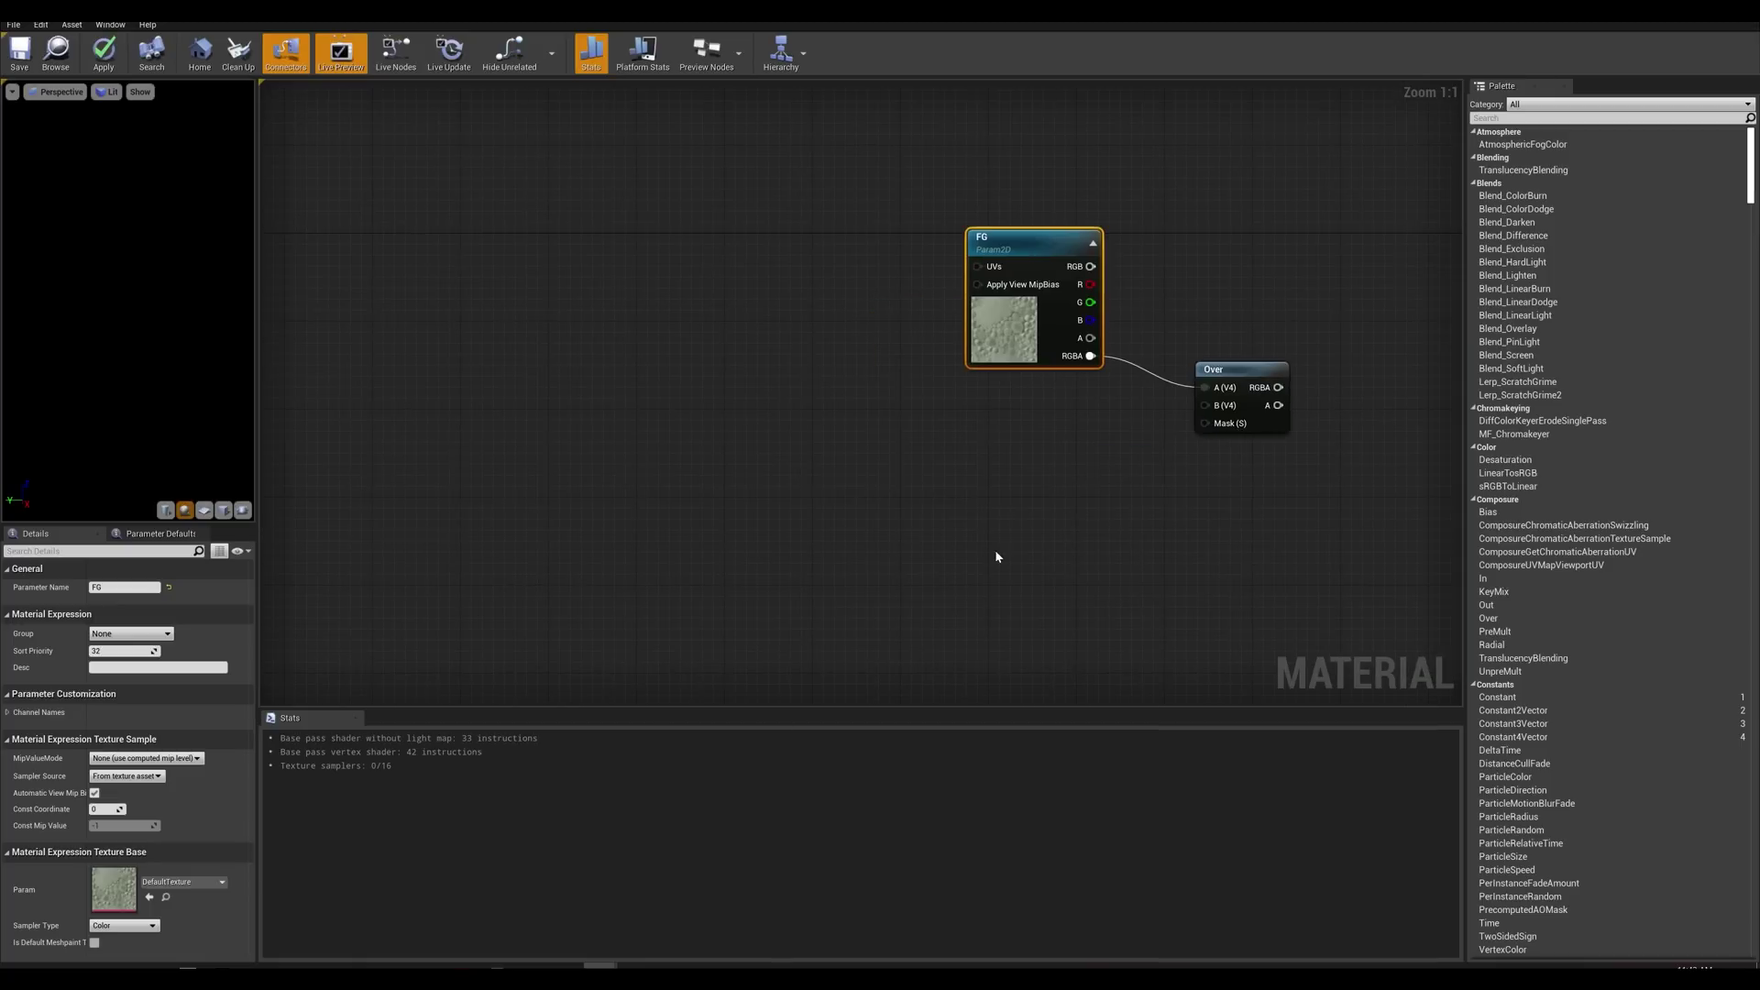
right_click_drag(995, 549, 1017, 499)
right_click_drag(951, 615, 892, 556)
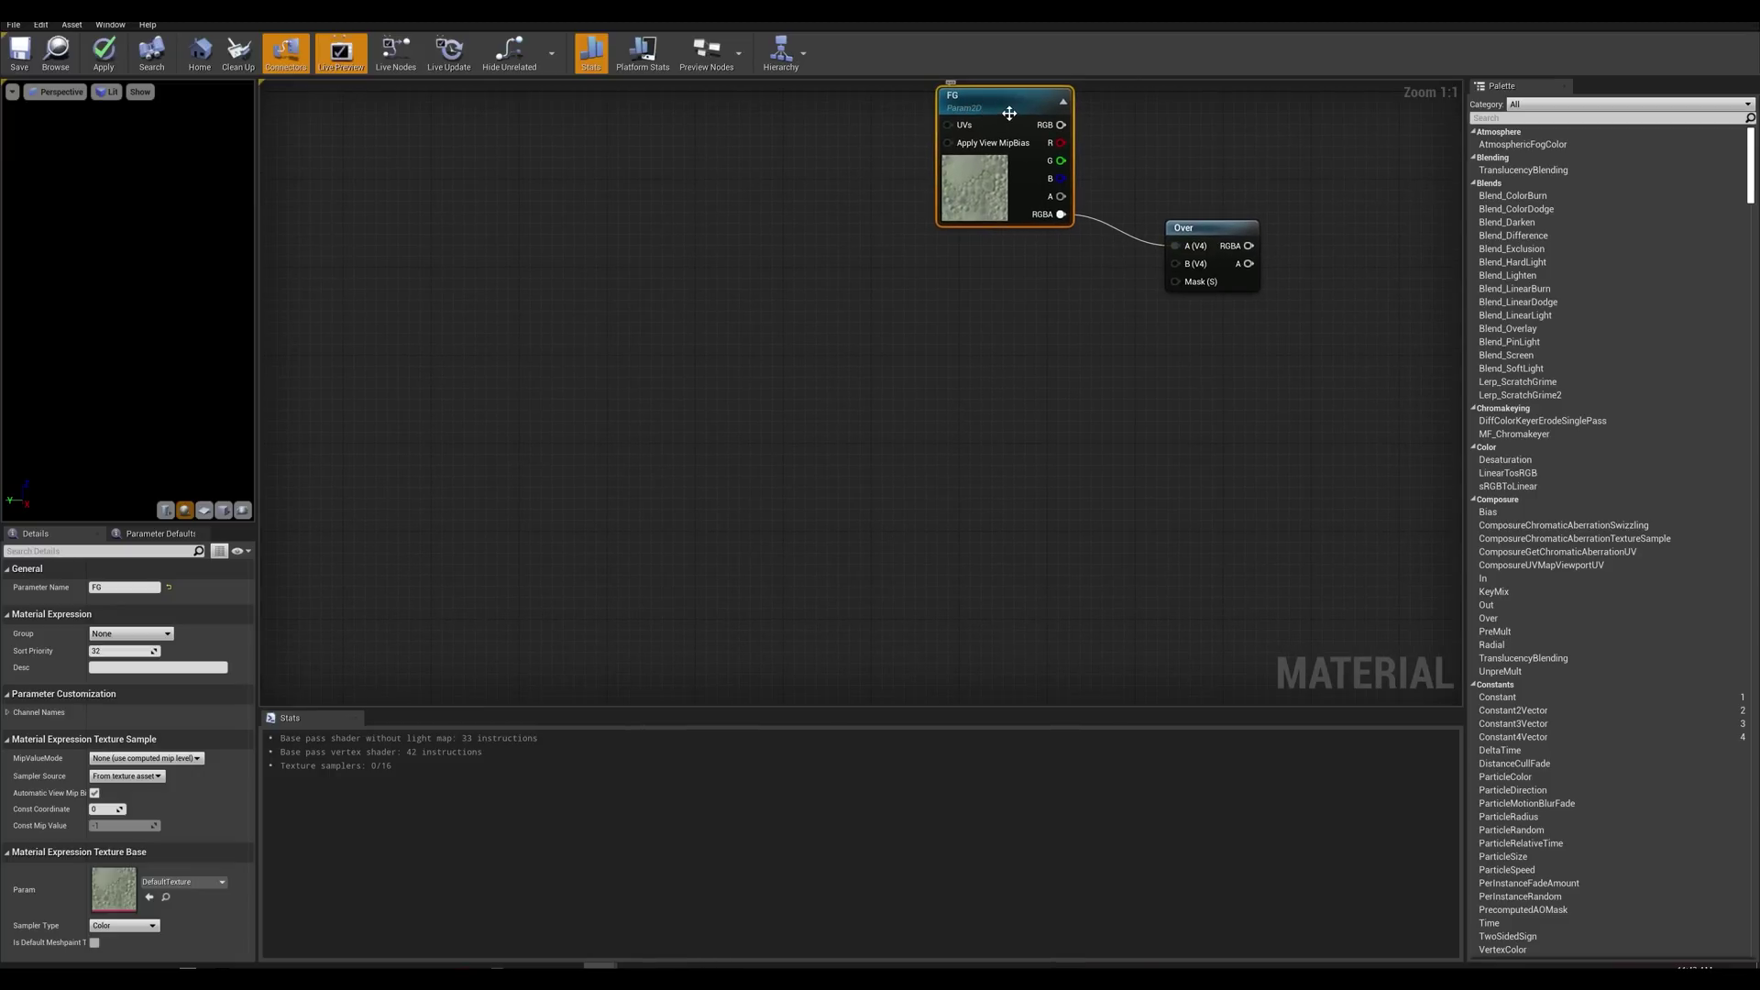
key("ctrl+c")
key("ctrl+v")
left_click_drag(1086, 138, 973, 537)
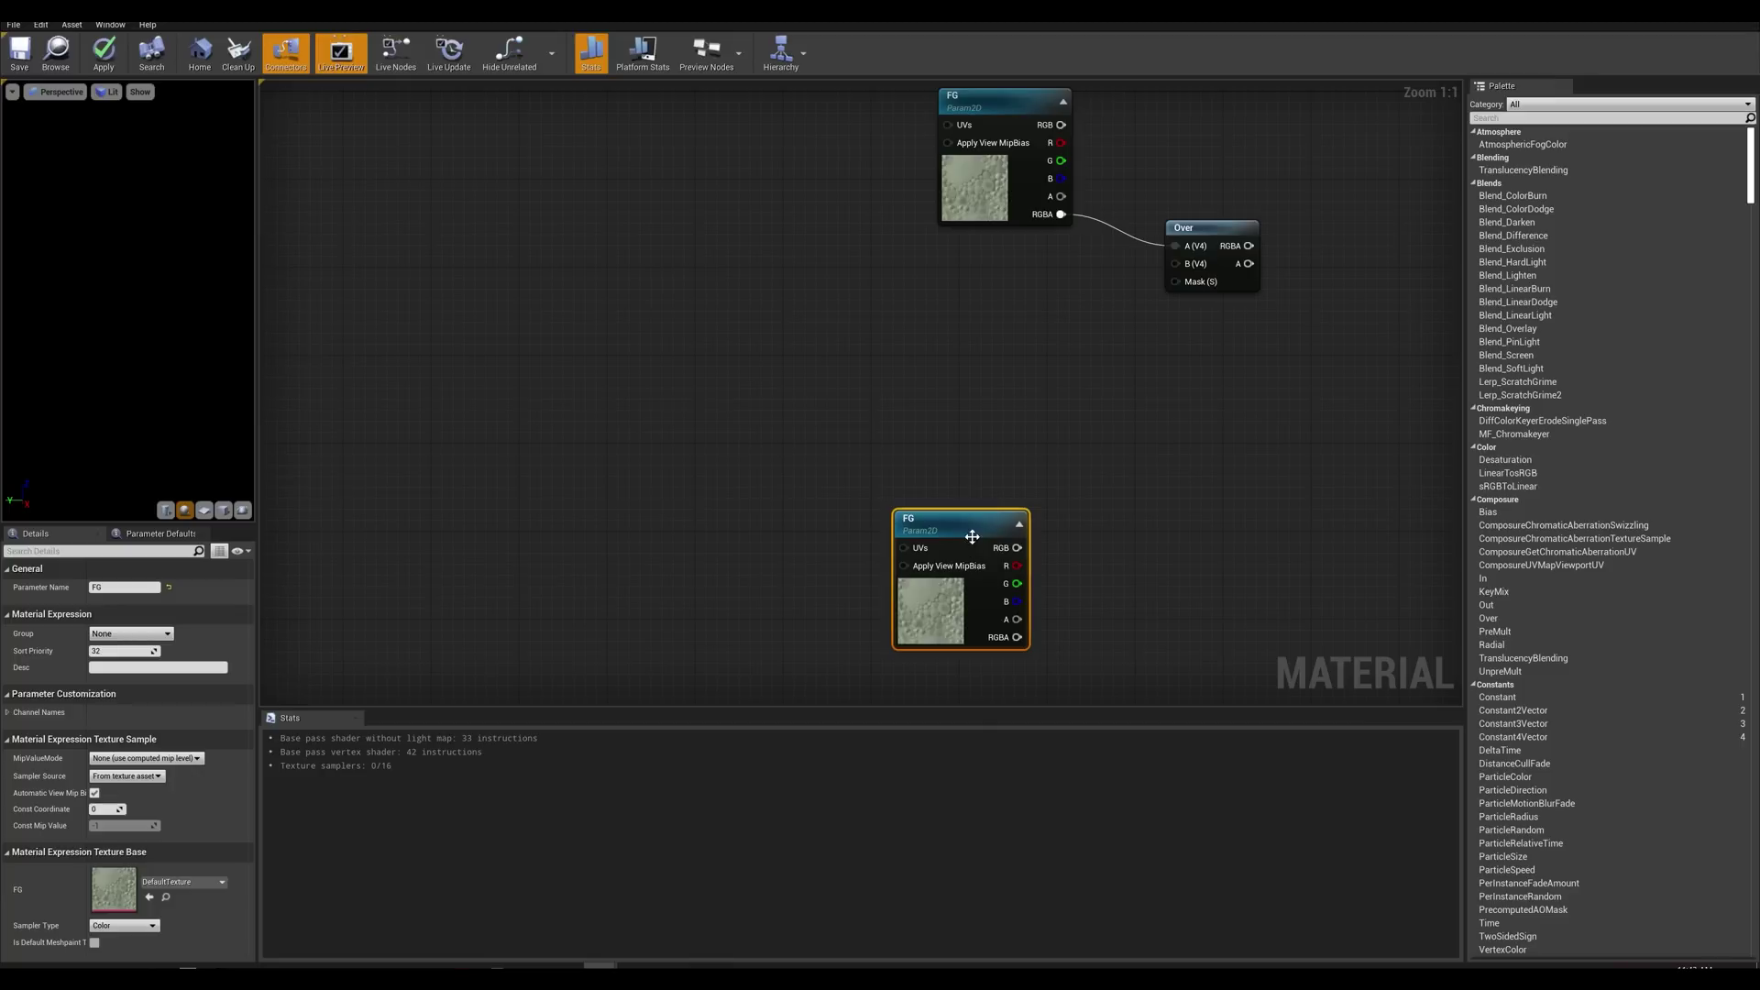
left_click(42, 589)
left_click(153, 591)
type("media_plate1")
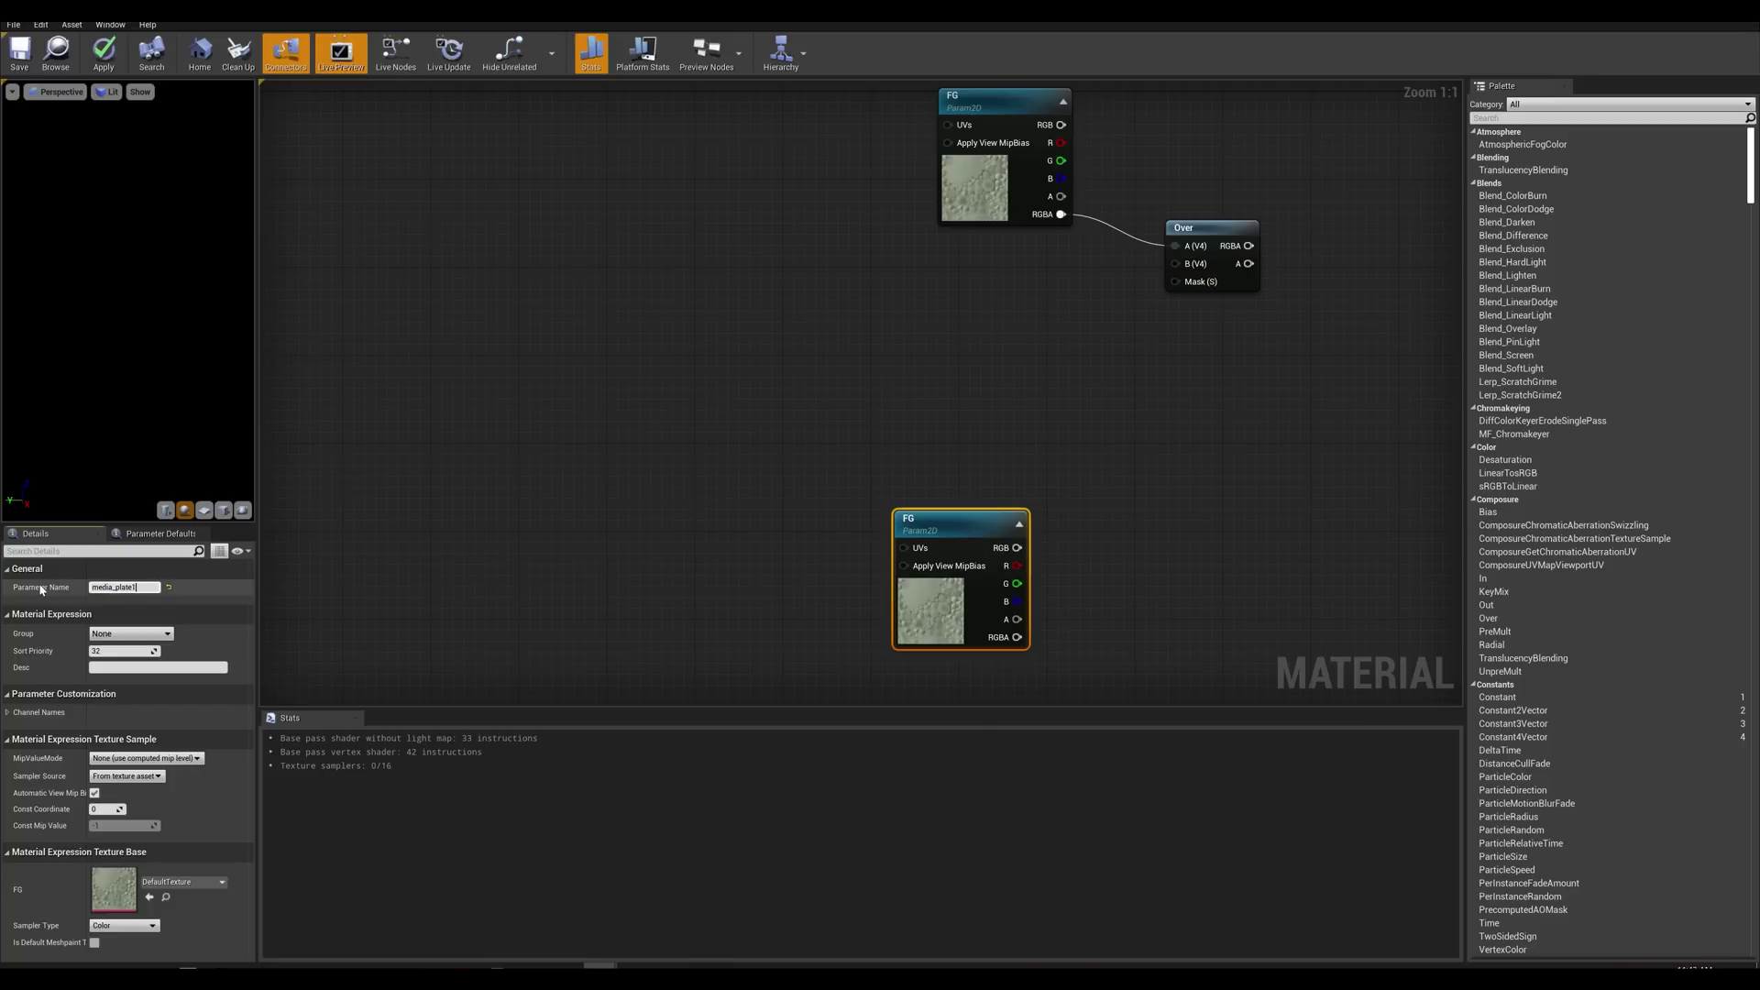
key("Return")
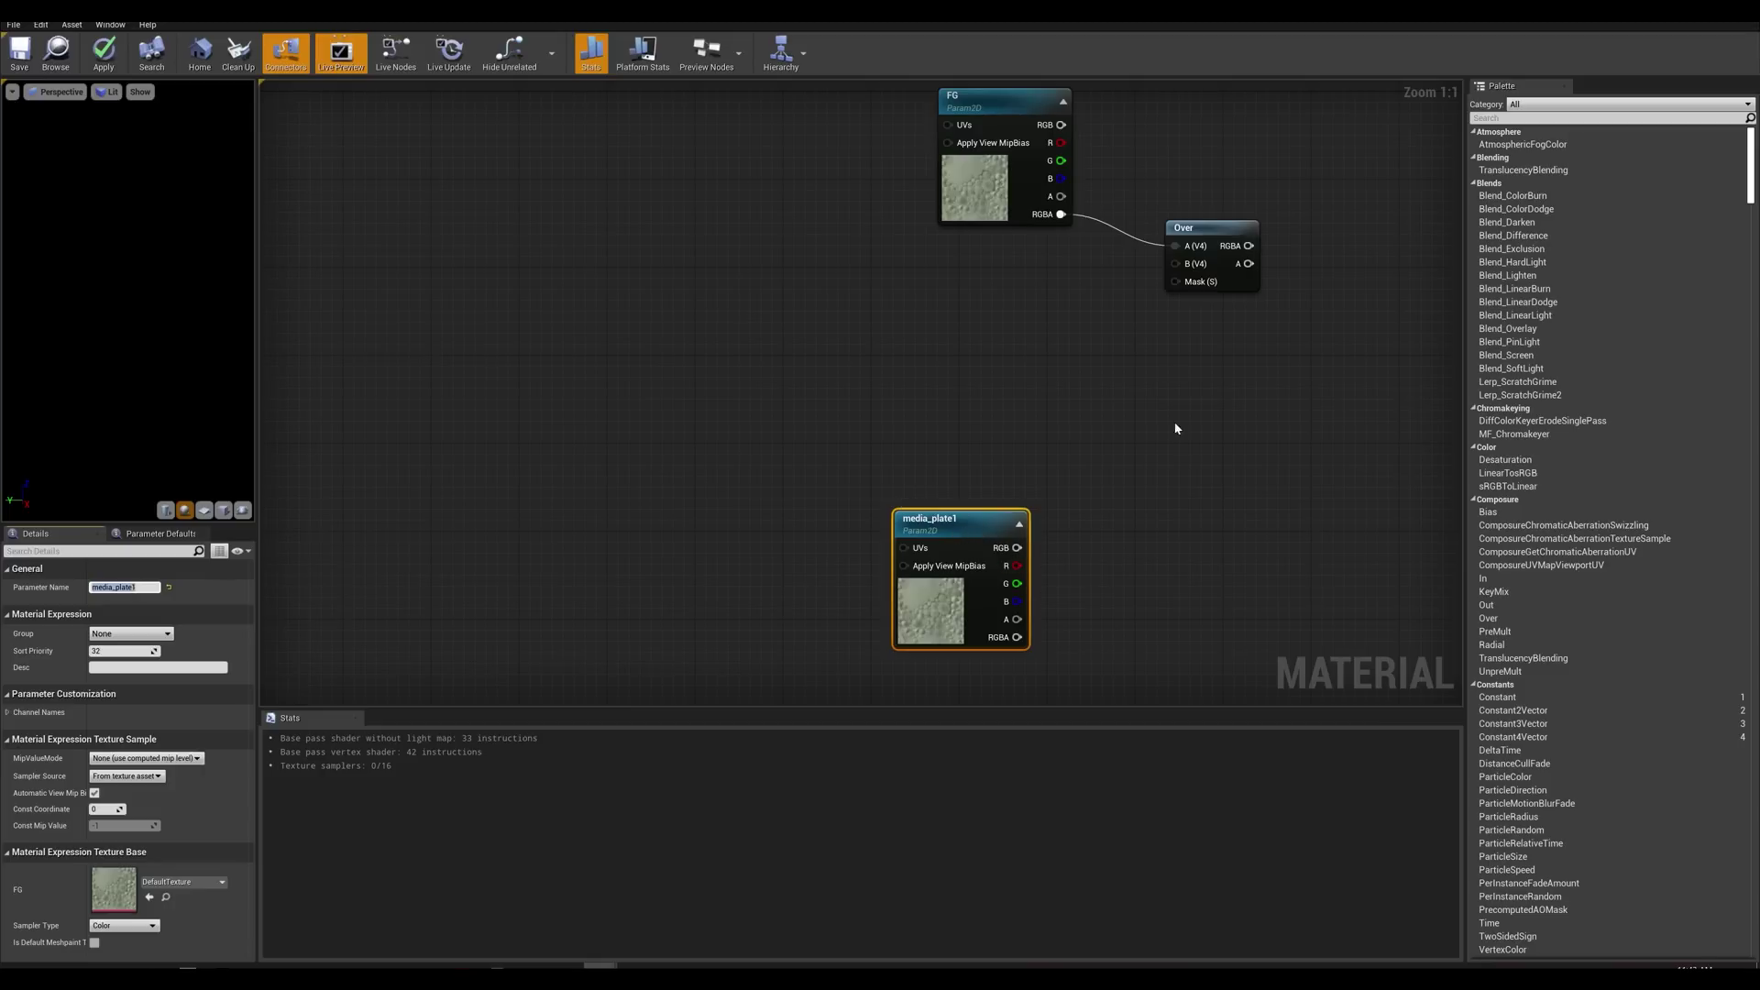
left_click_drag(951, 534, 807, 533)
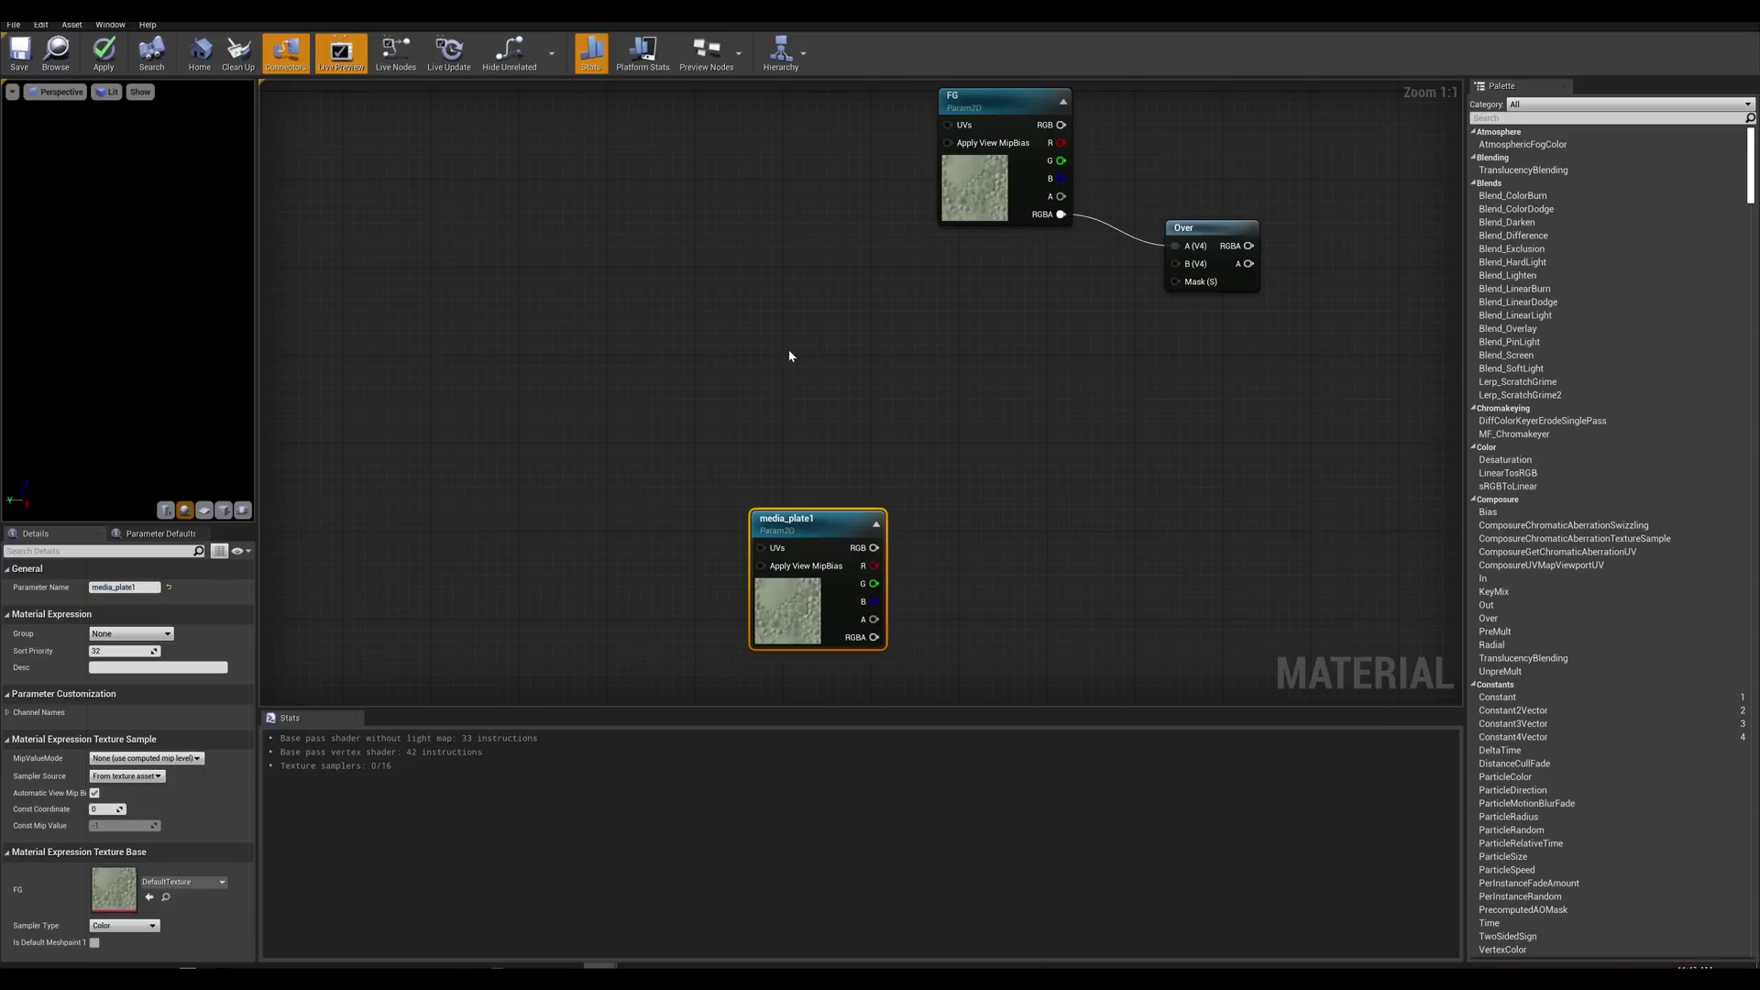
Step: Copy media_plate1 to the top left of the graph as a parameter named Shadow
right_click_drag(790, 357, 1039, 349)
right_click(531, 244)
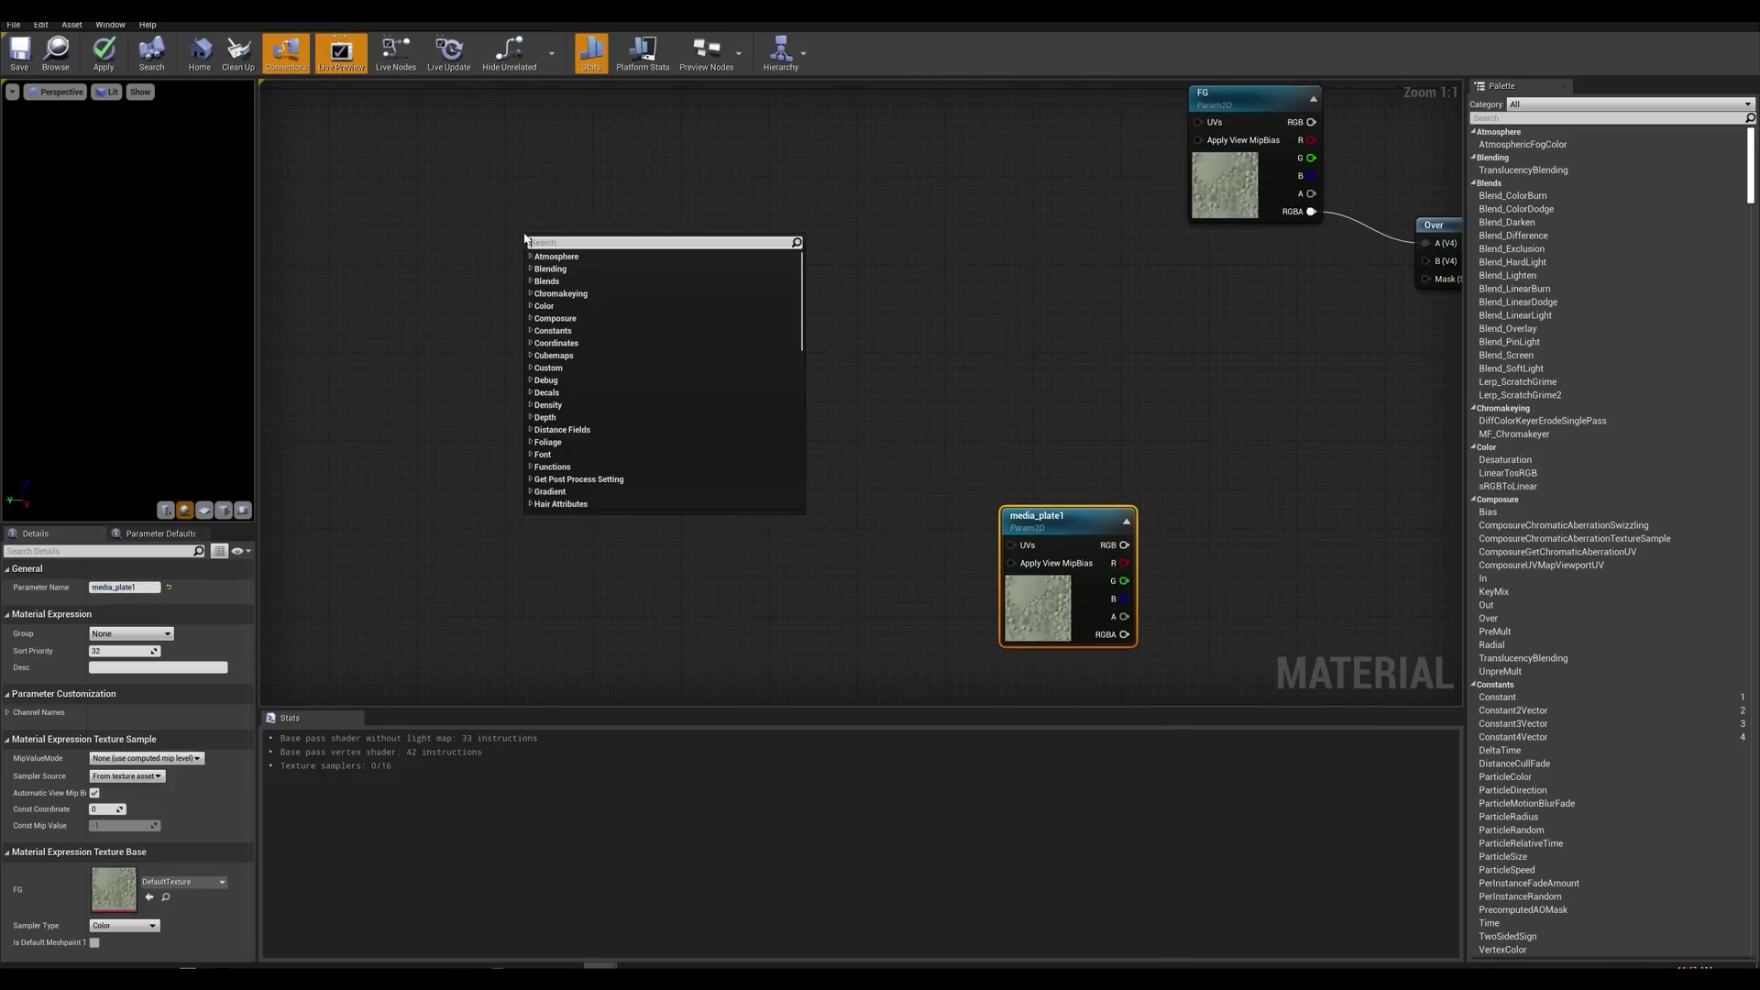
left_click(1027, 435)
left_click(1055, 520)
key("ctrl+c")
key("ctrl+v")
left_click_drag(909, 374, 504, 130)
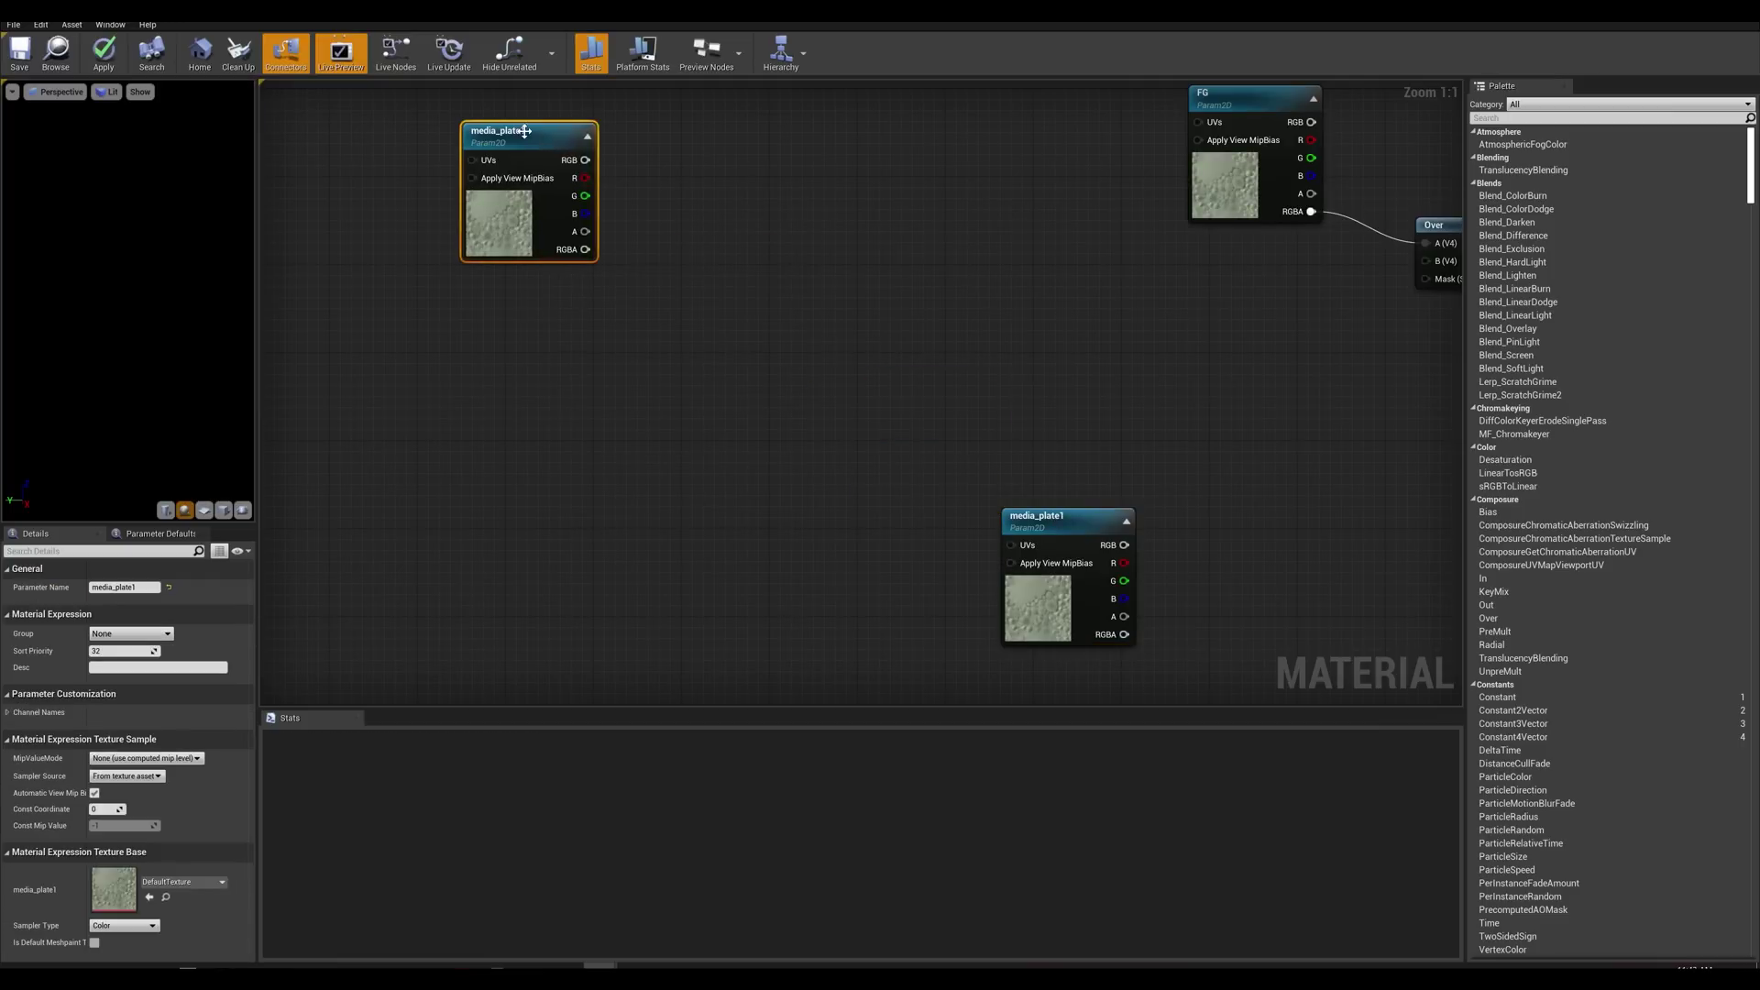
left_click(109, 587)
type("Shadow")
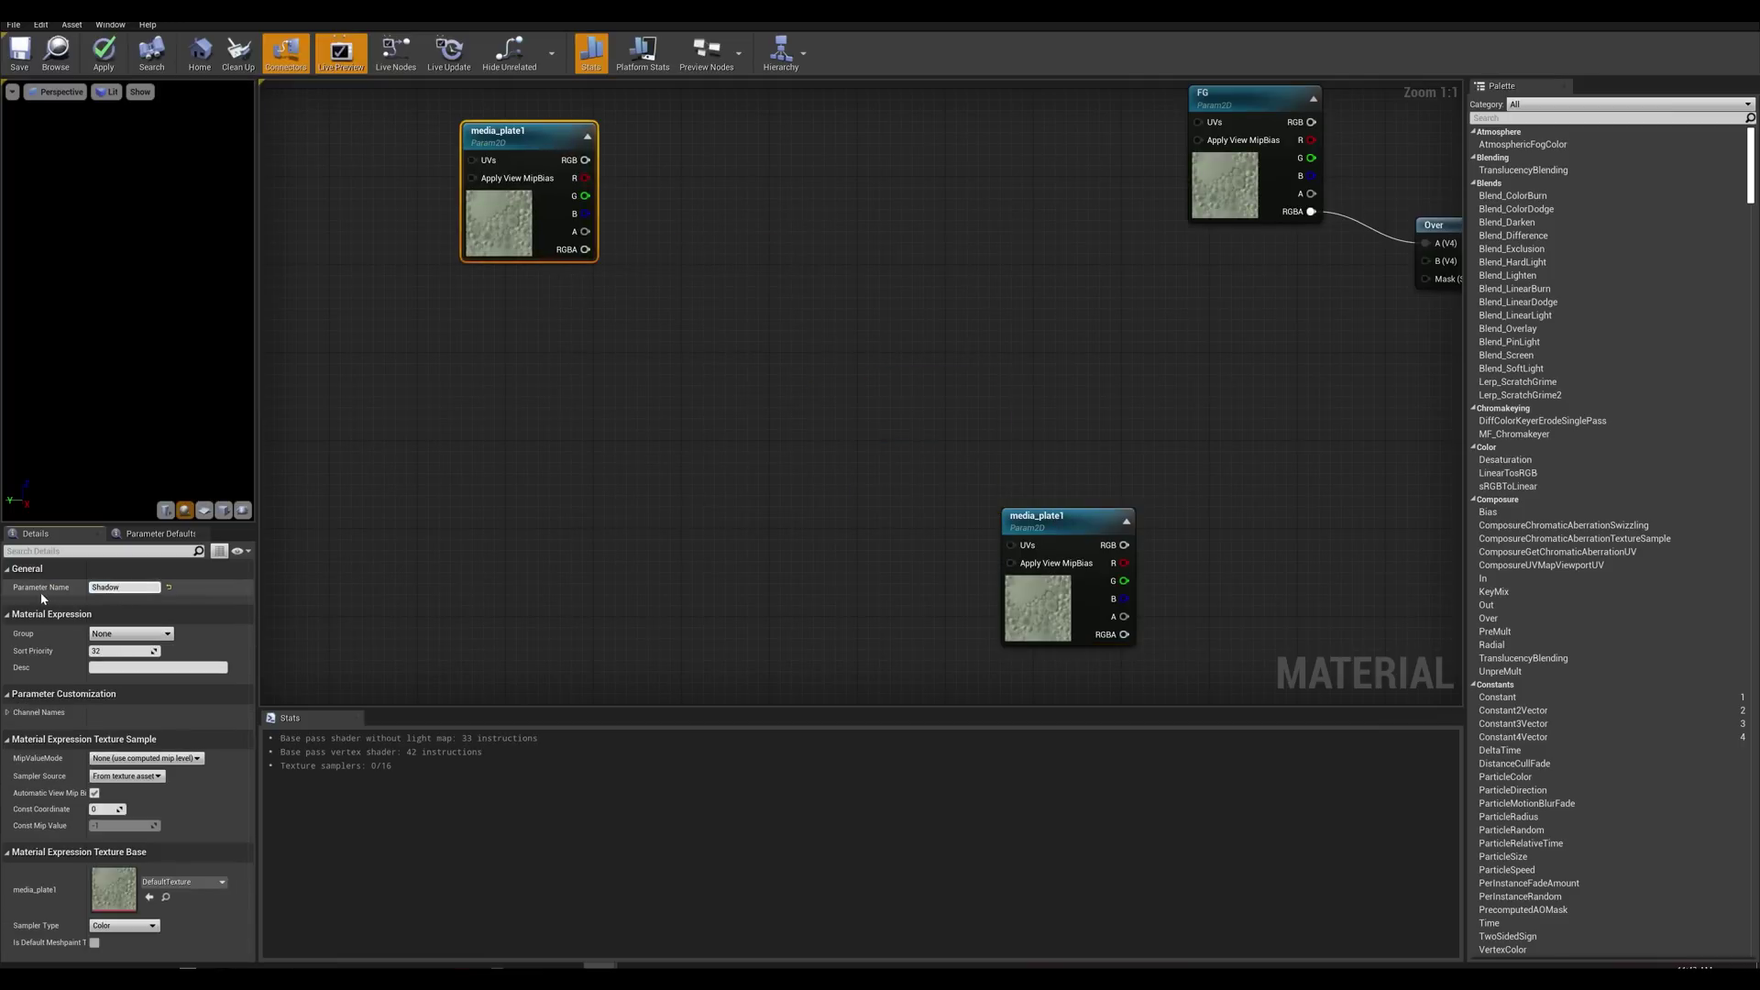
key("Return")
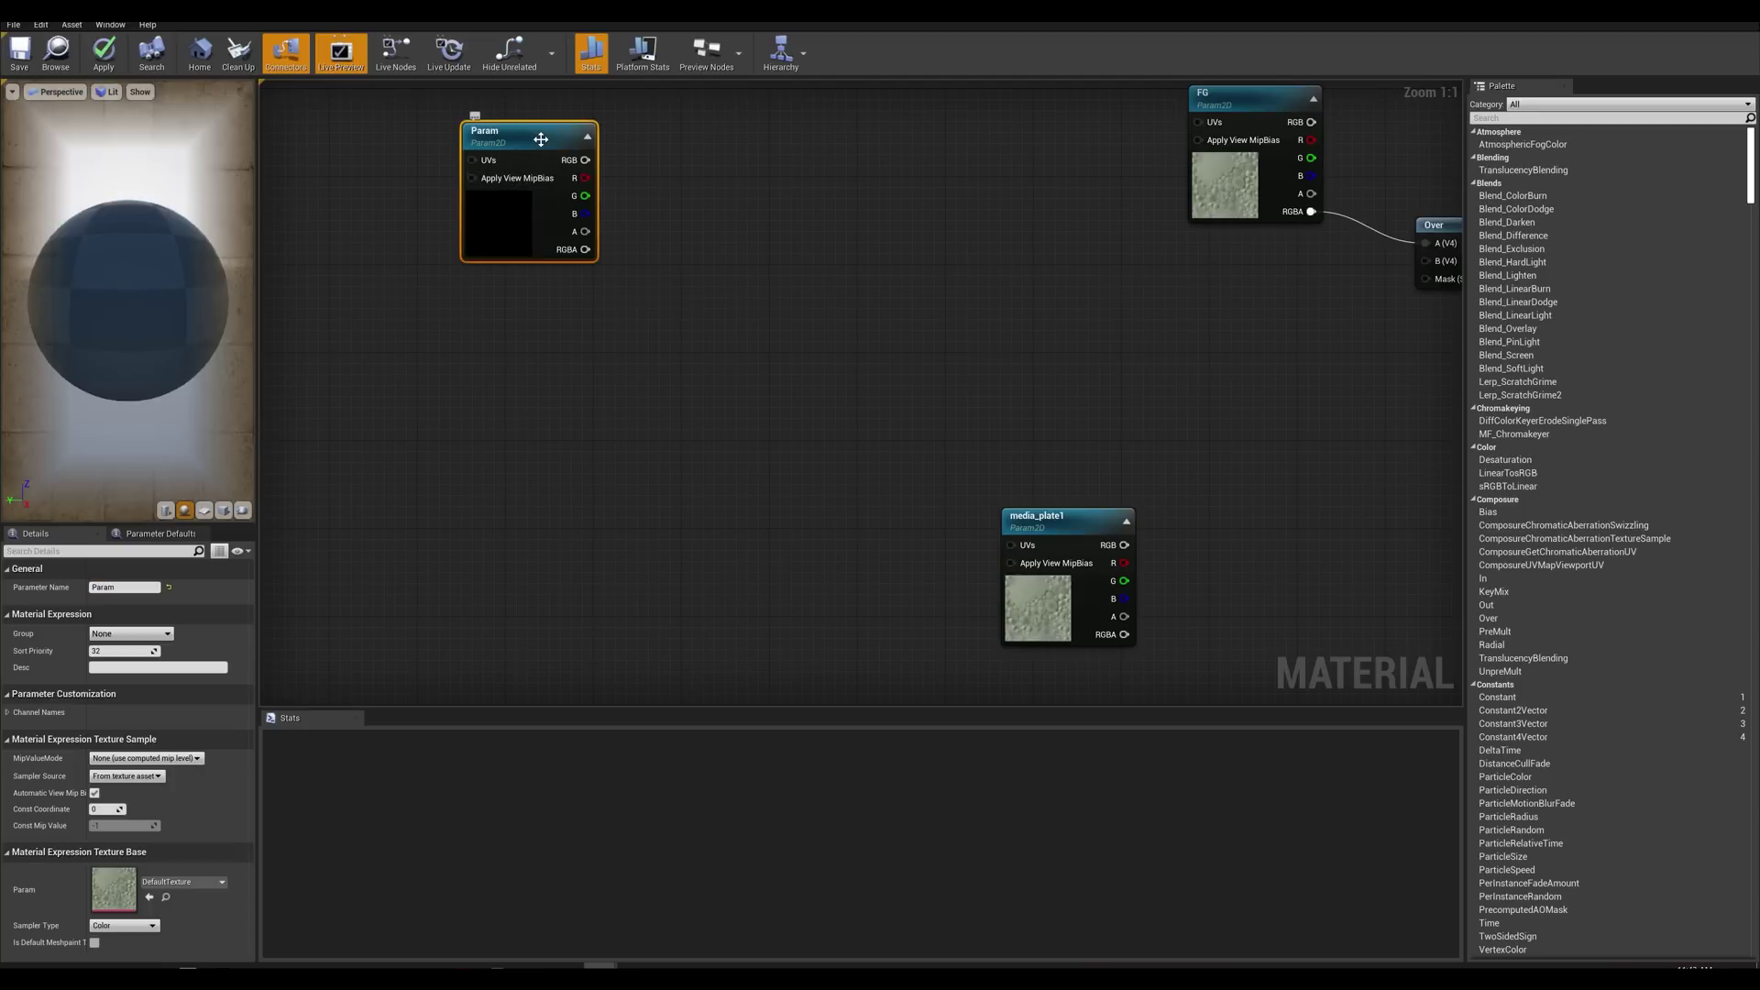
key("ctrl+z")
key("ctrl+z")
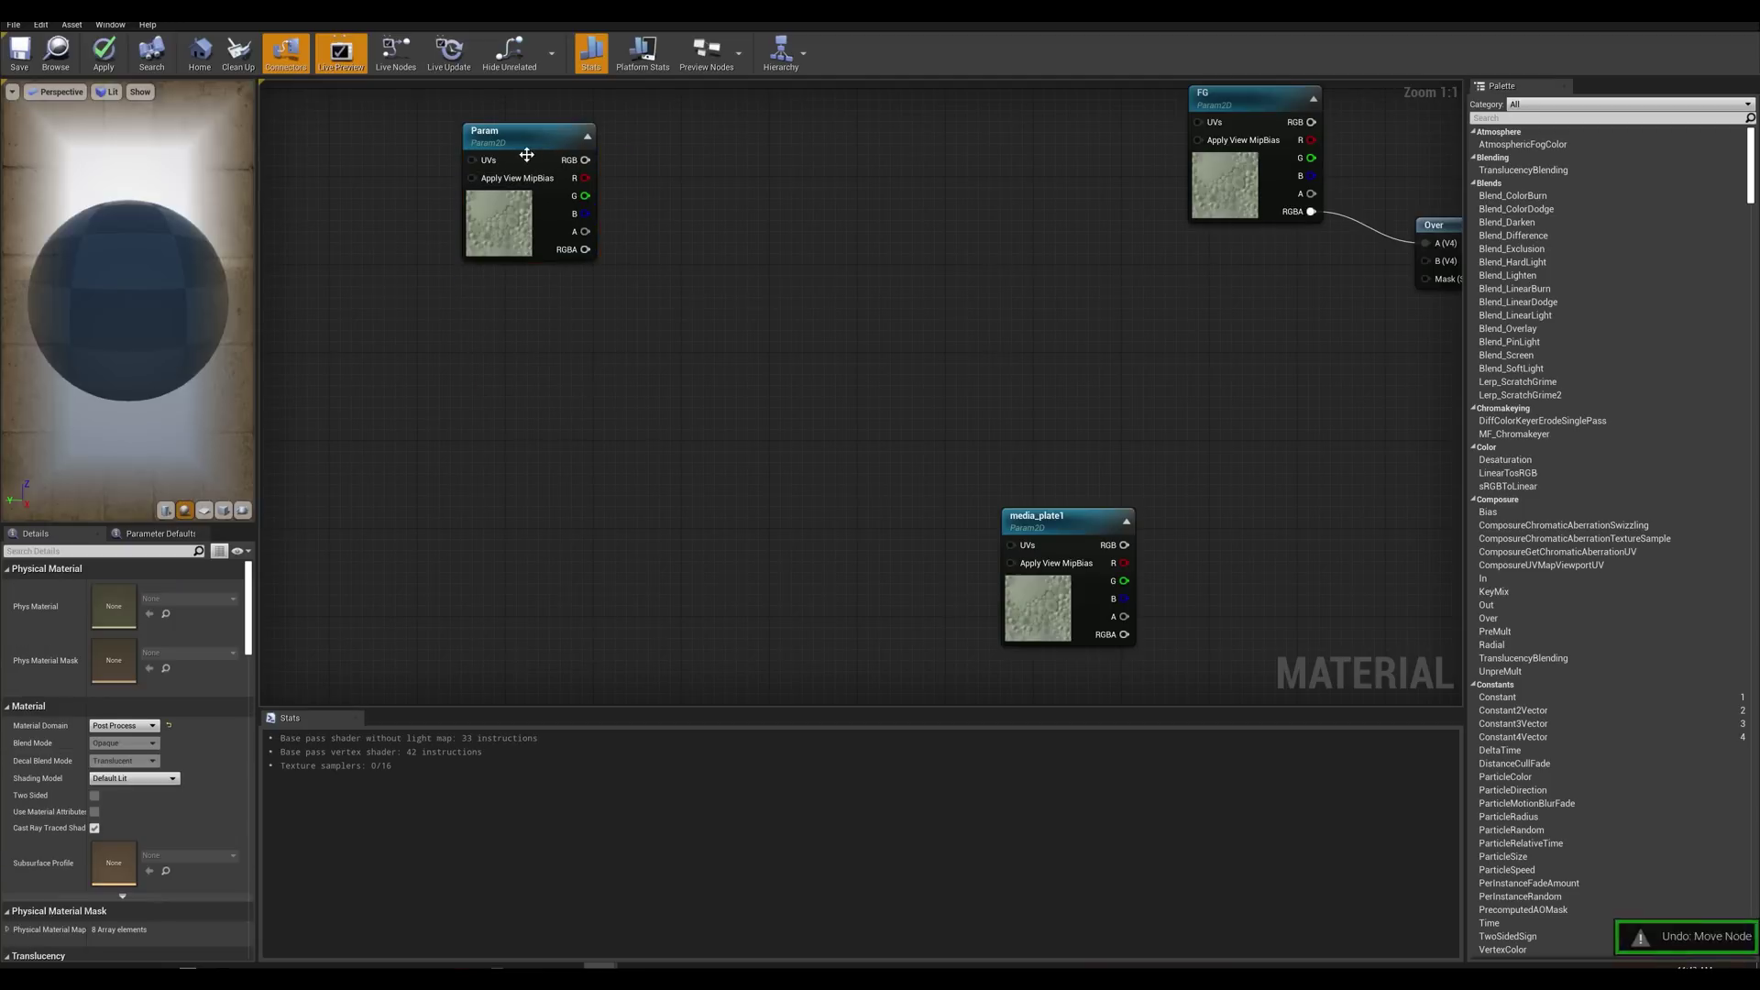
Step: Duplicate the Shadow node below it and name the copy Floor
left_click(522, 188)
key("ctrl+w")
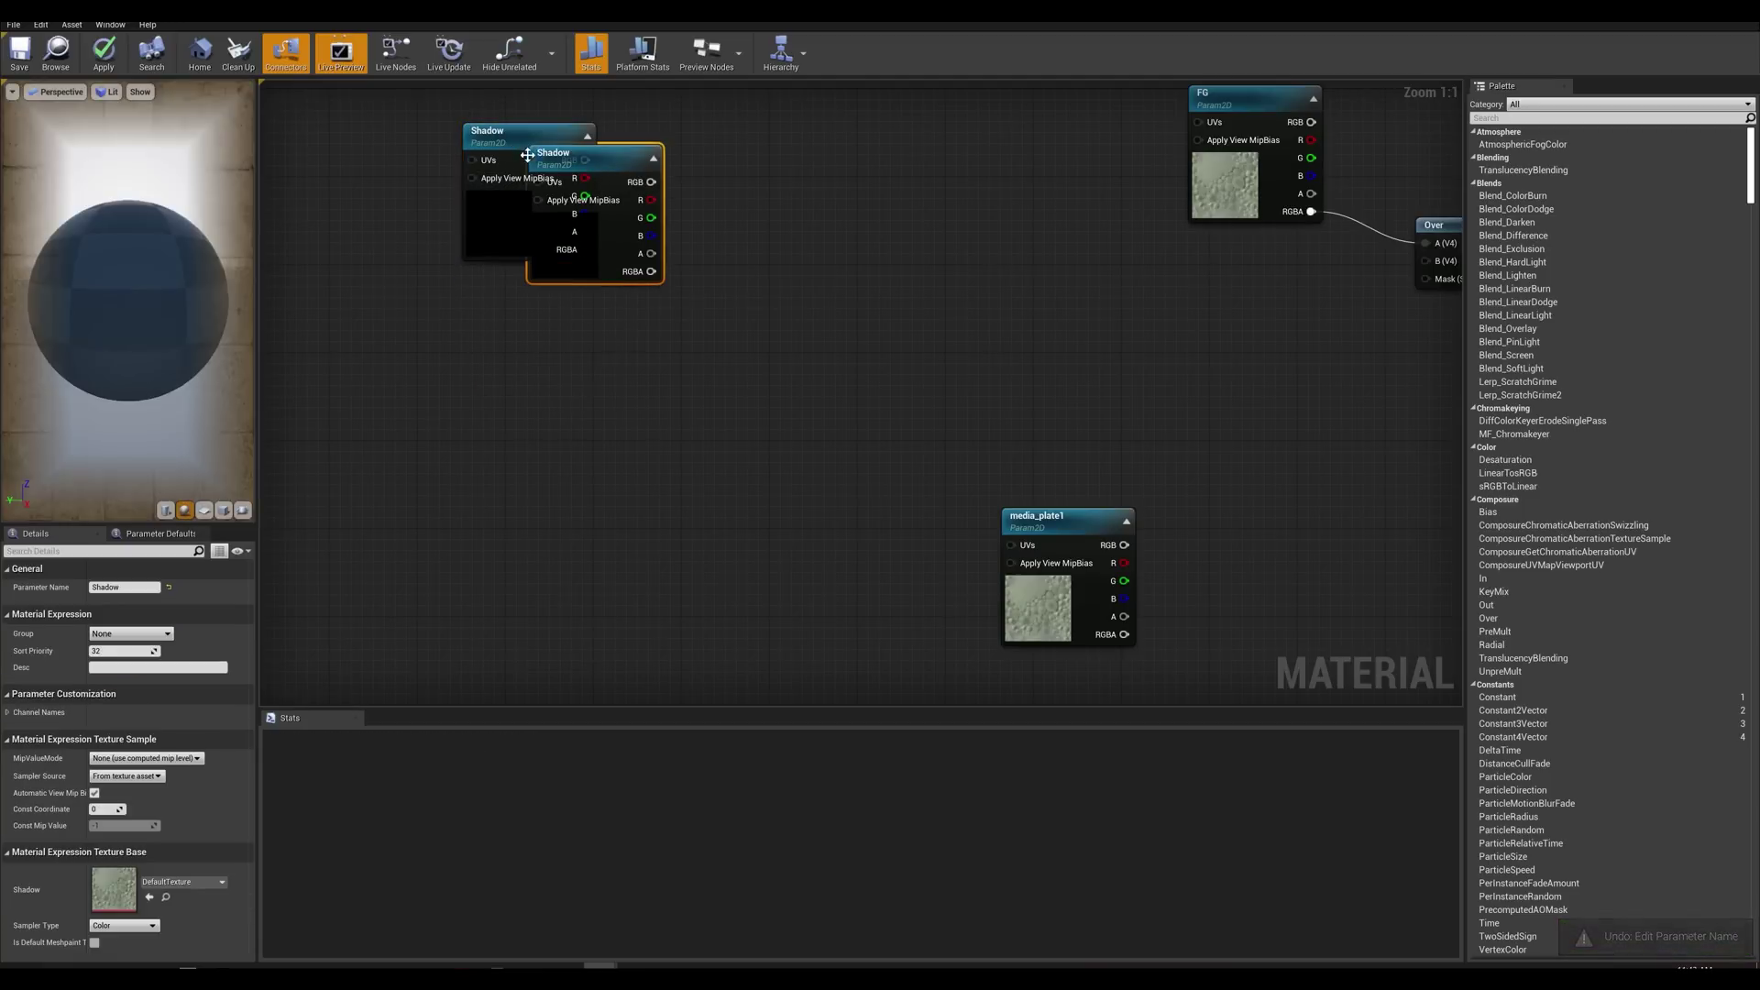
left_click_drag(620, 179, 554, 378)
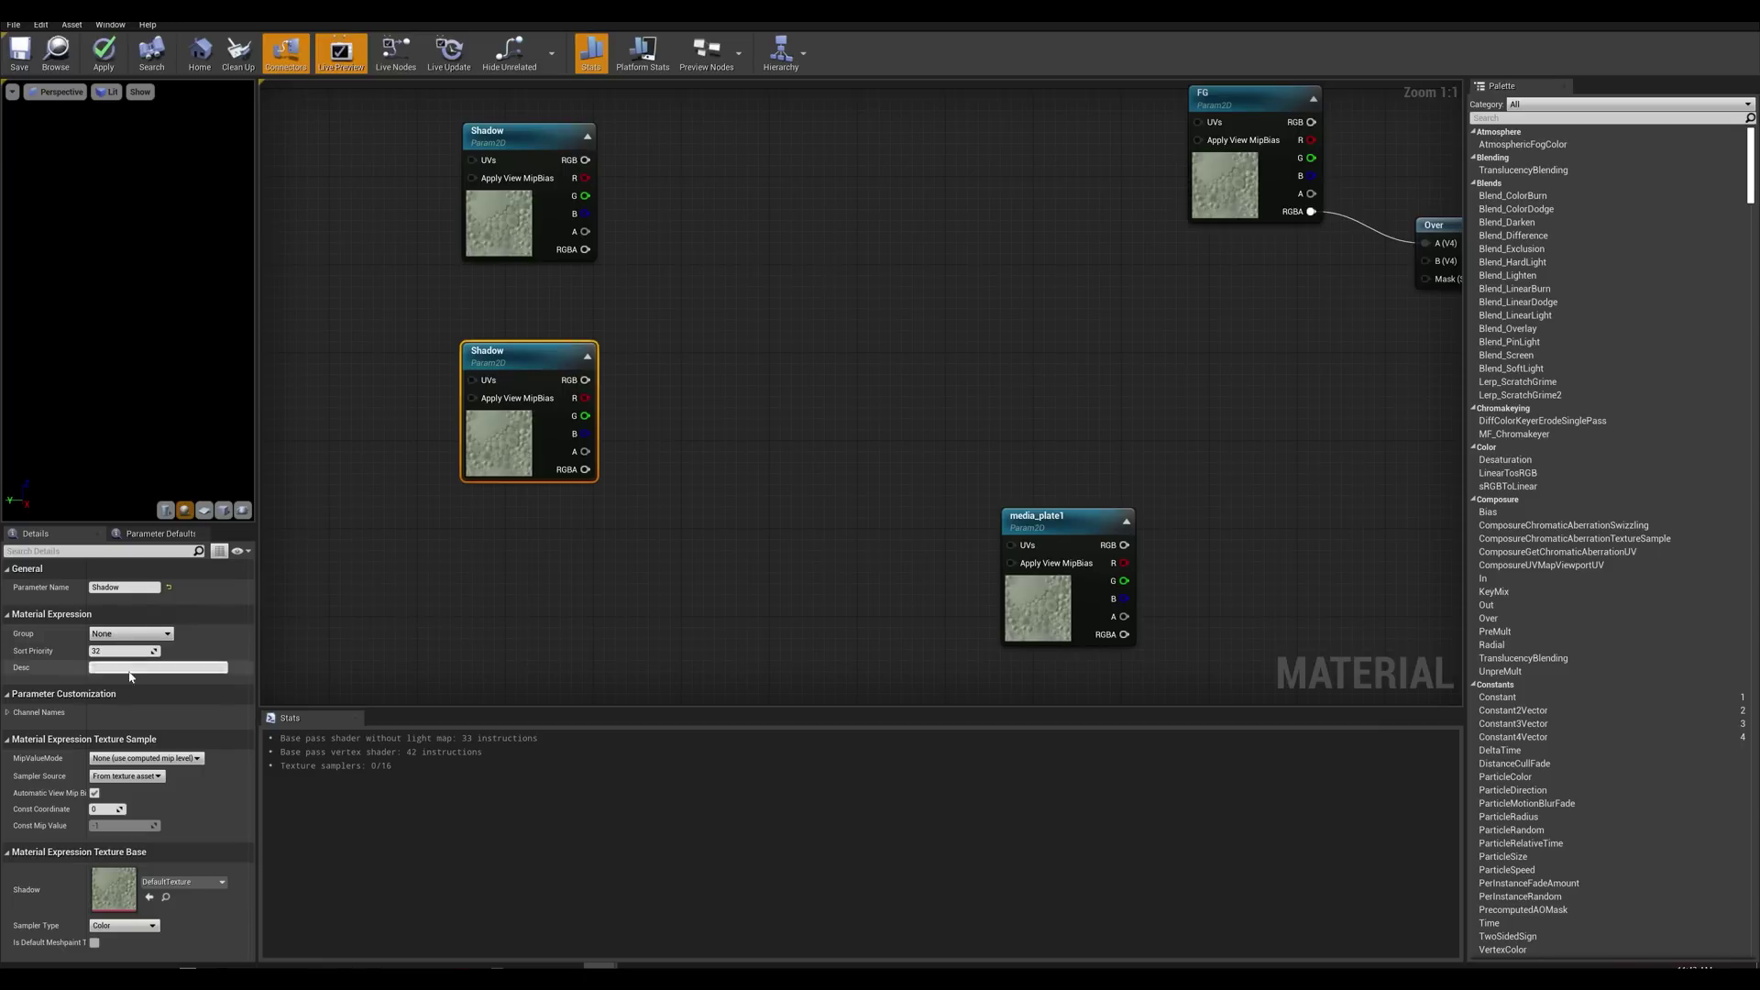
type("Floo")
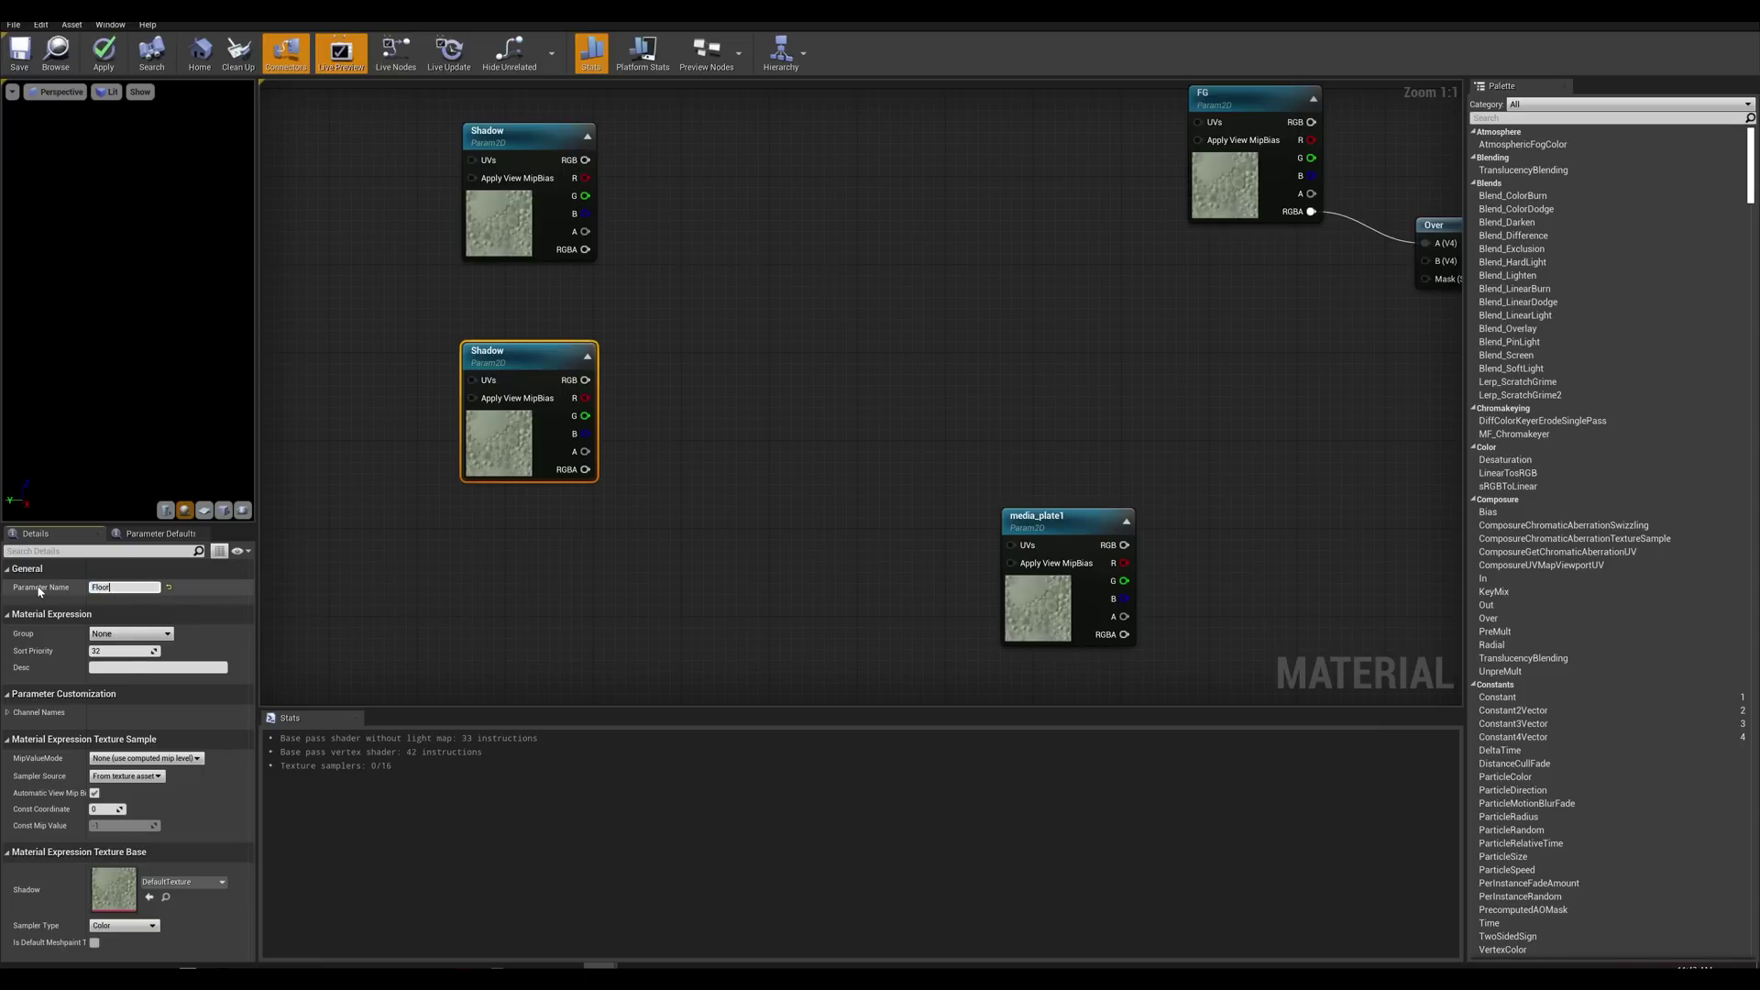
type("r")
key("Return")
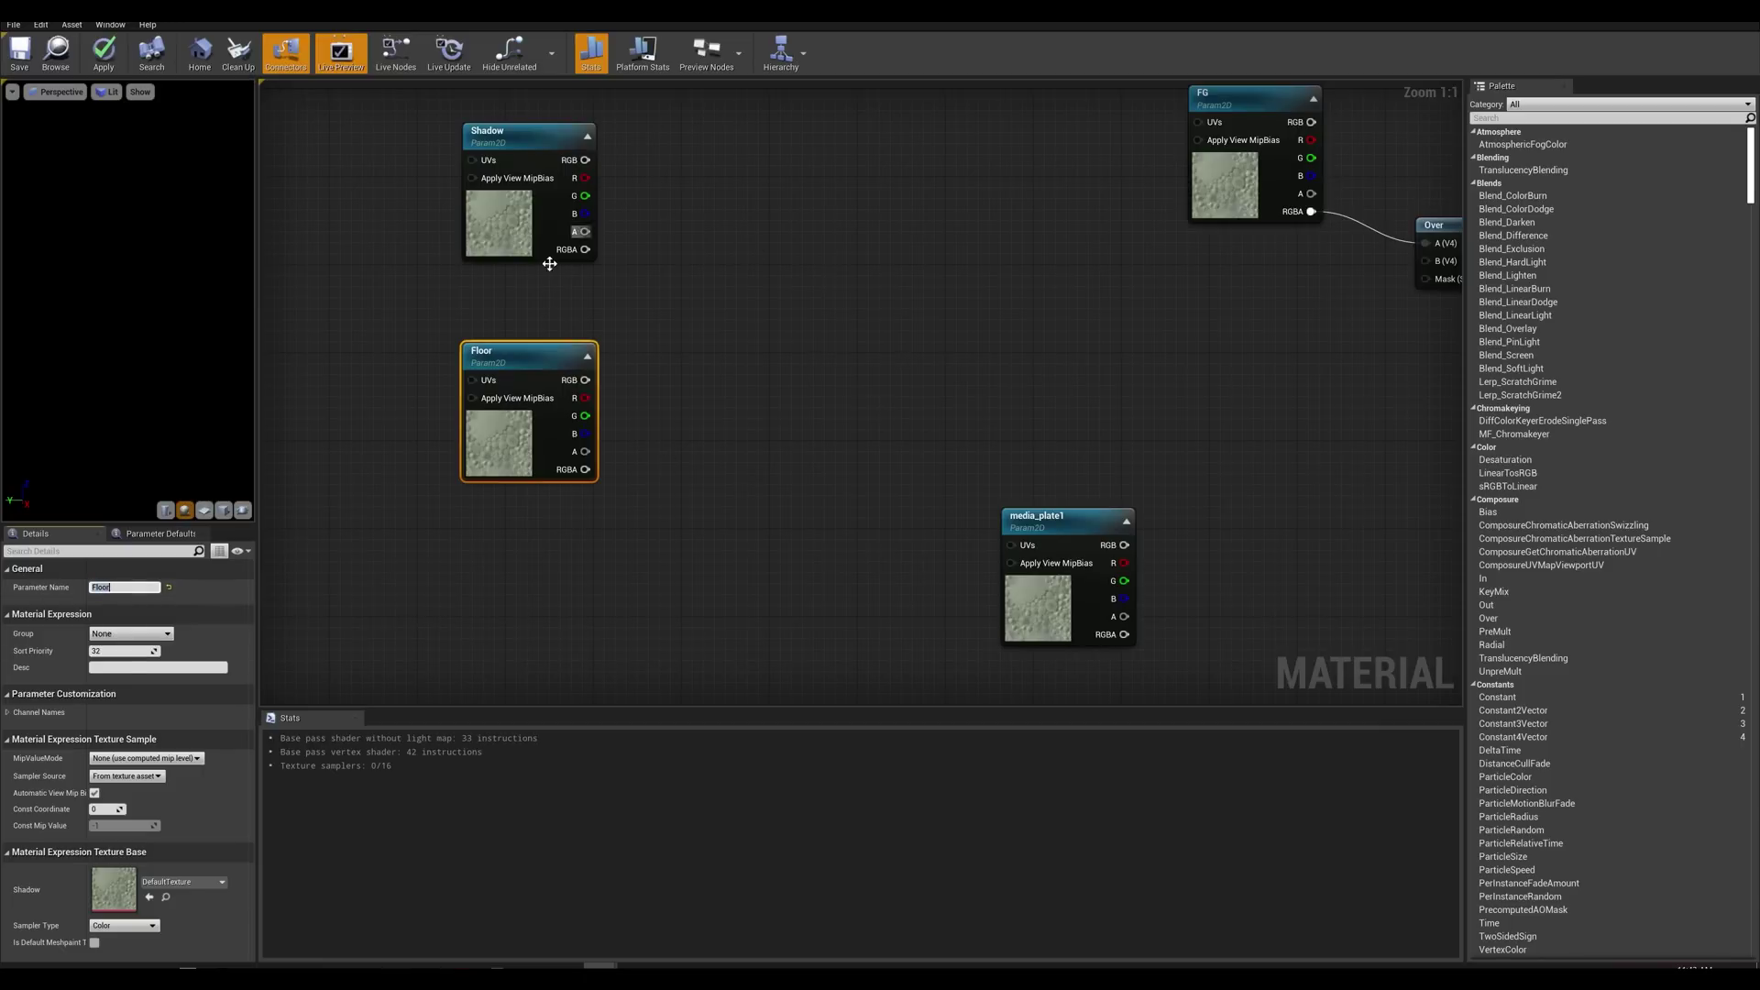
Step: Divide Shadow by Floor with a new Divide node
mouse_move(528, 193)
left_click_drag(585, 249, 744, 291)
type("d")
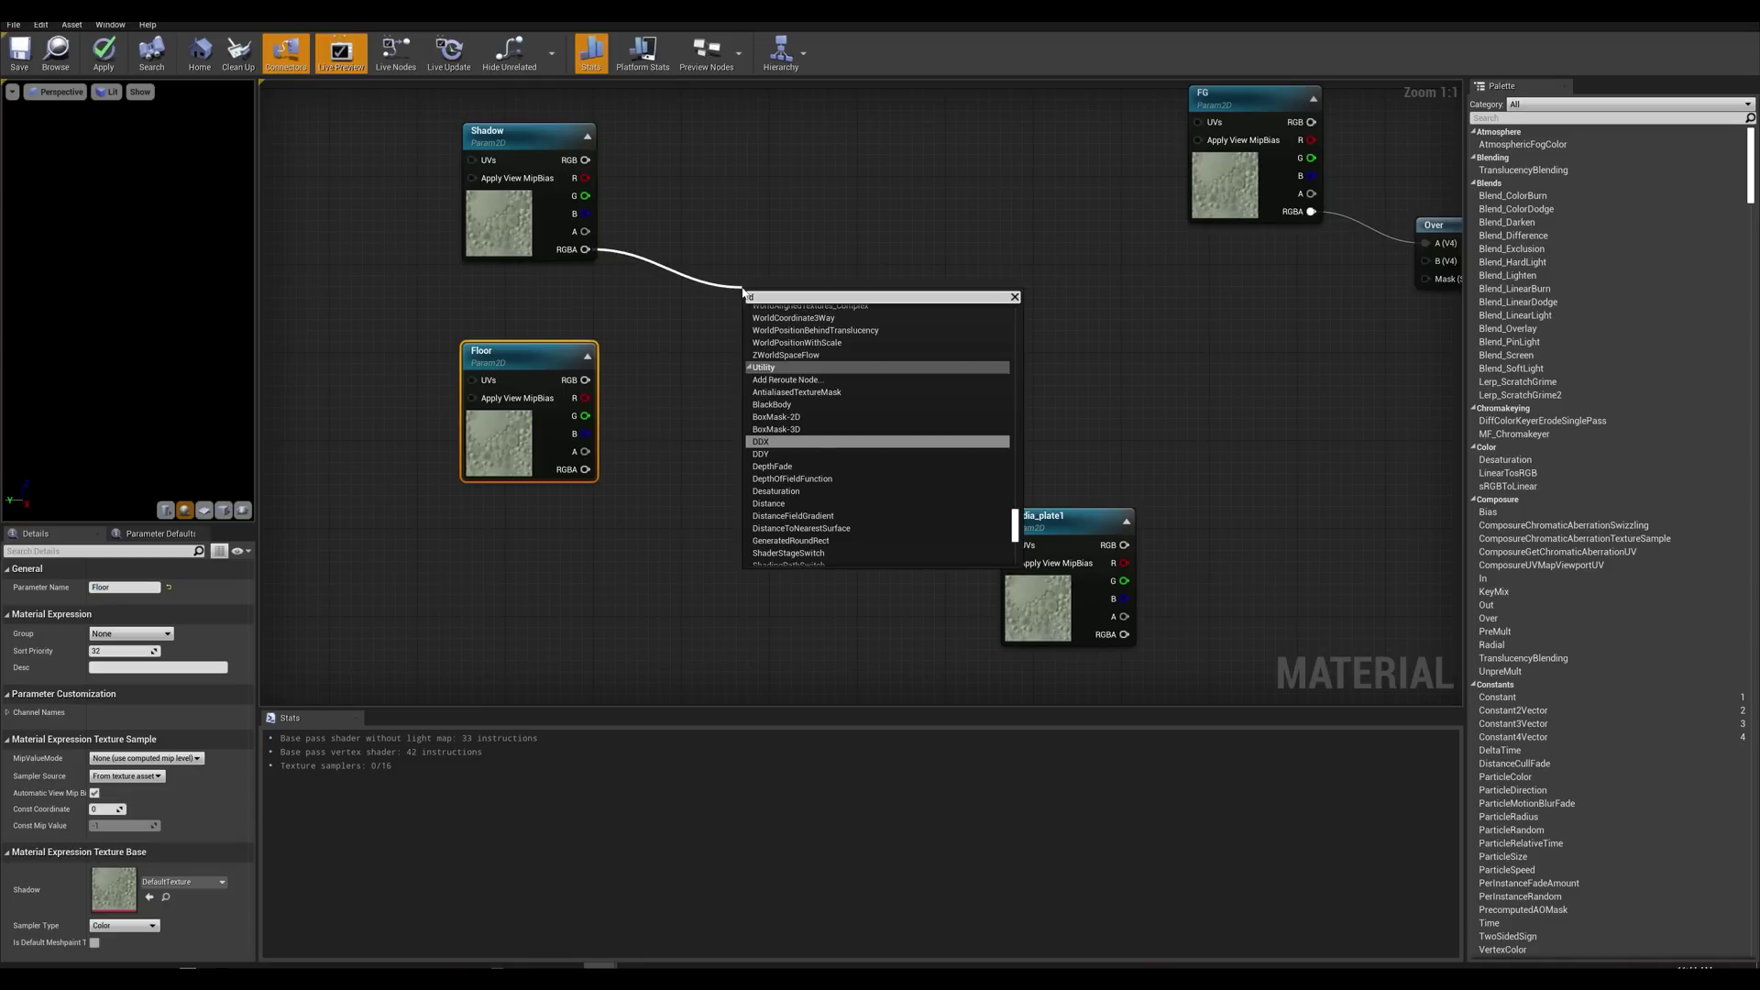
type("ivide")
key("Return")
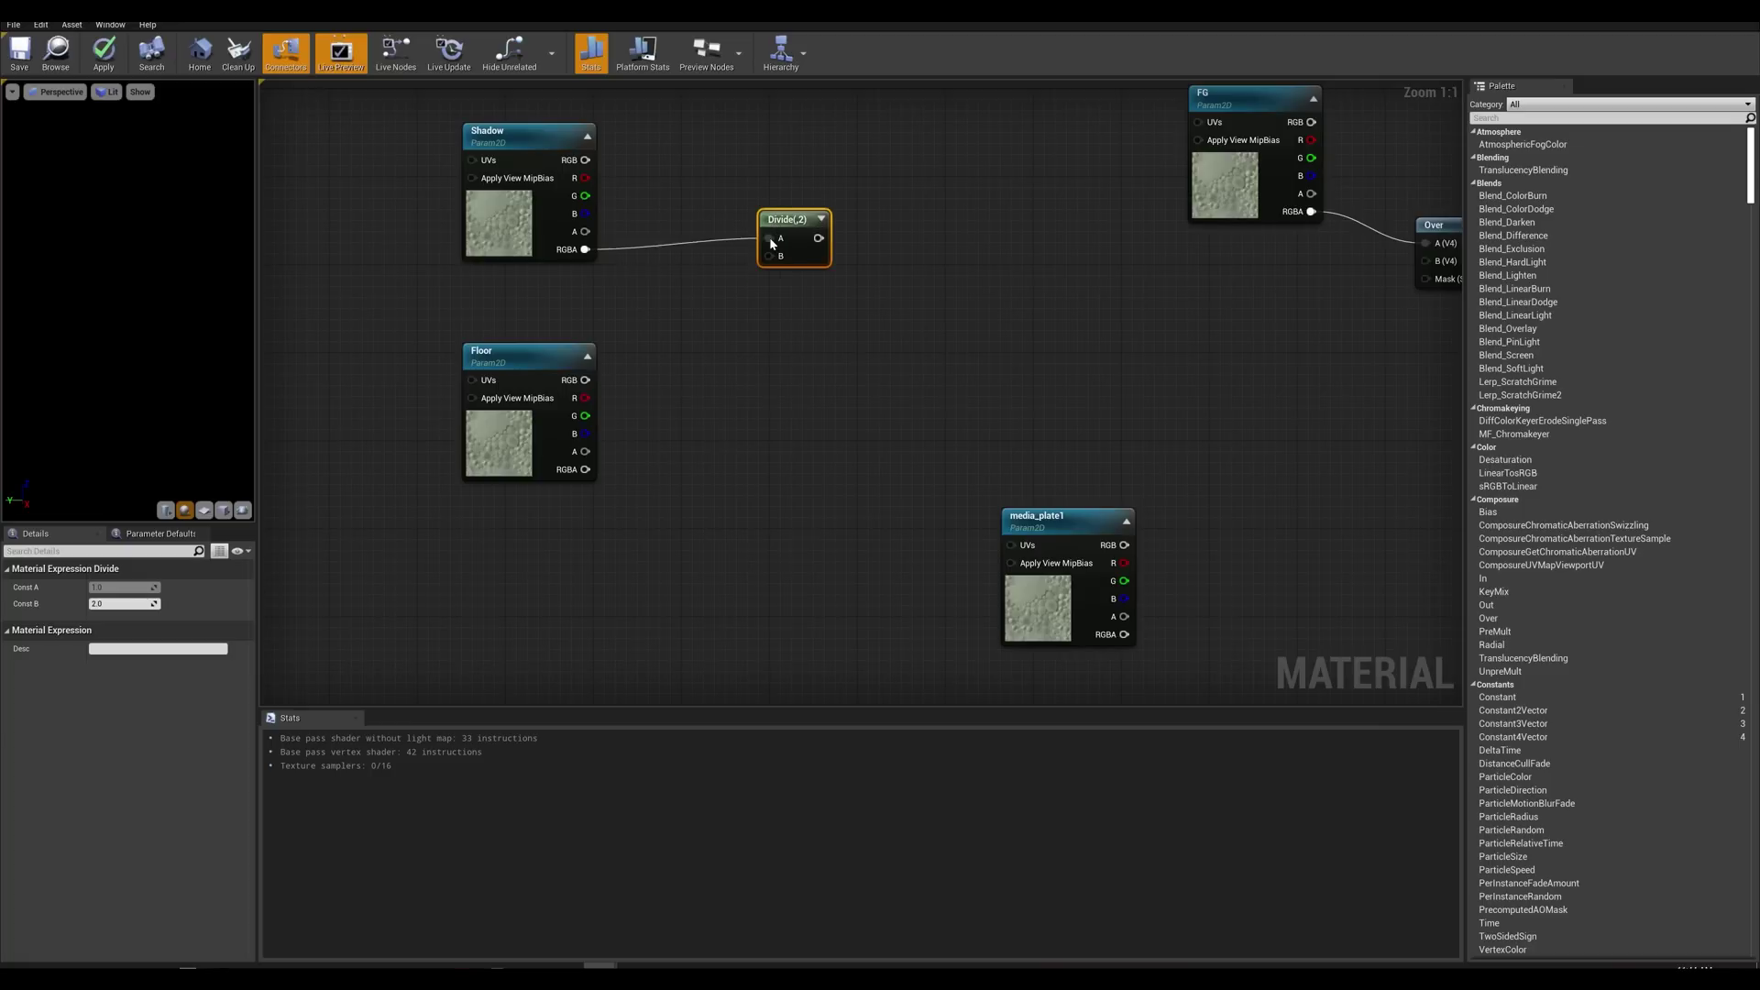
left_click_drag(585, 469, 777, 253)
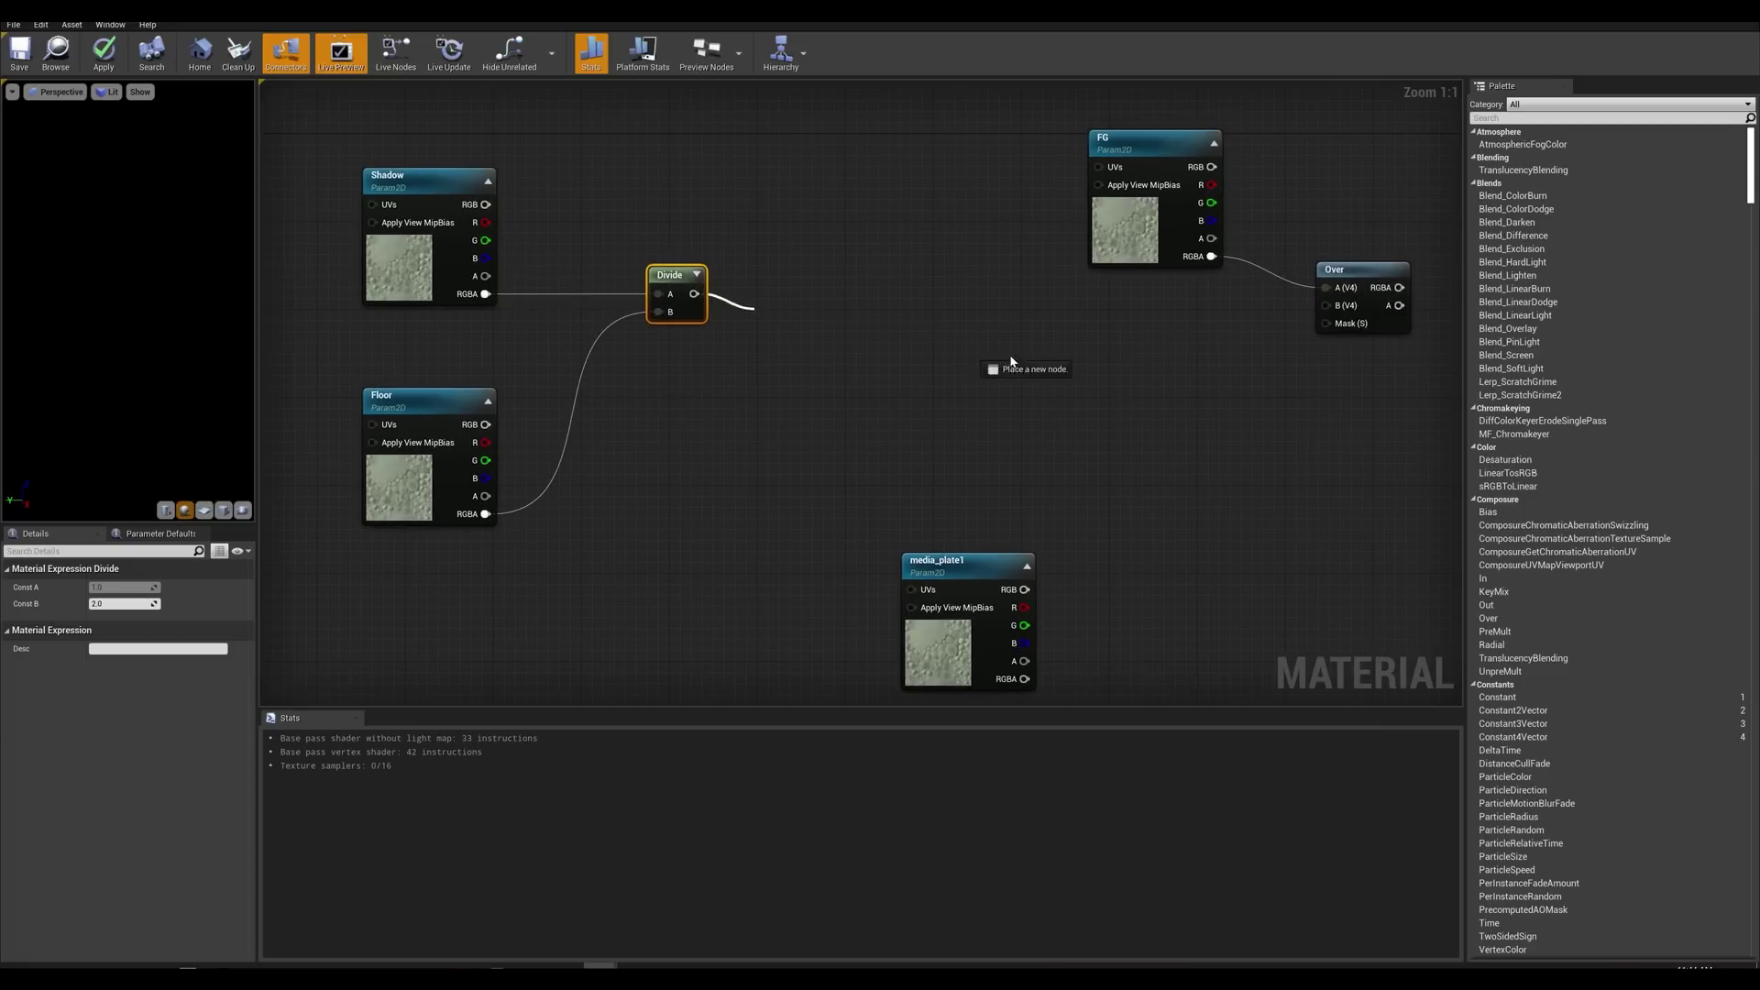
Step: Multiply the Divide result by media_plate1's RGBA with a new Multiply node
left_click_drag(694, 293, 1038, 350)
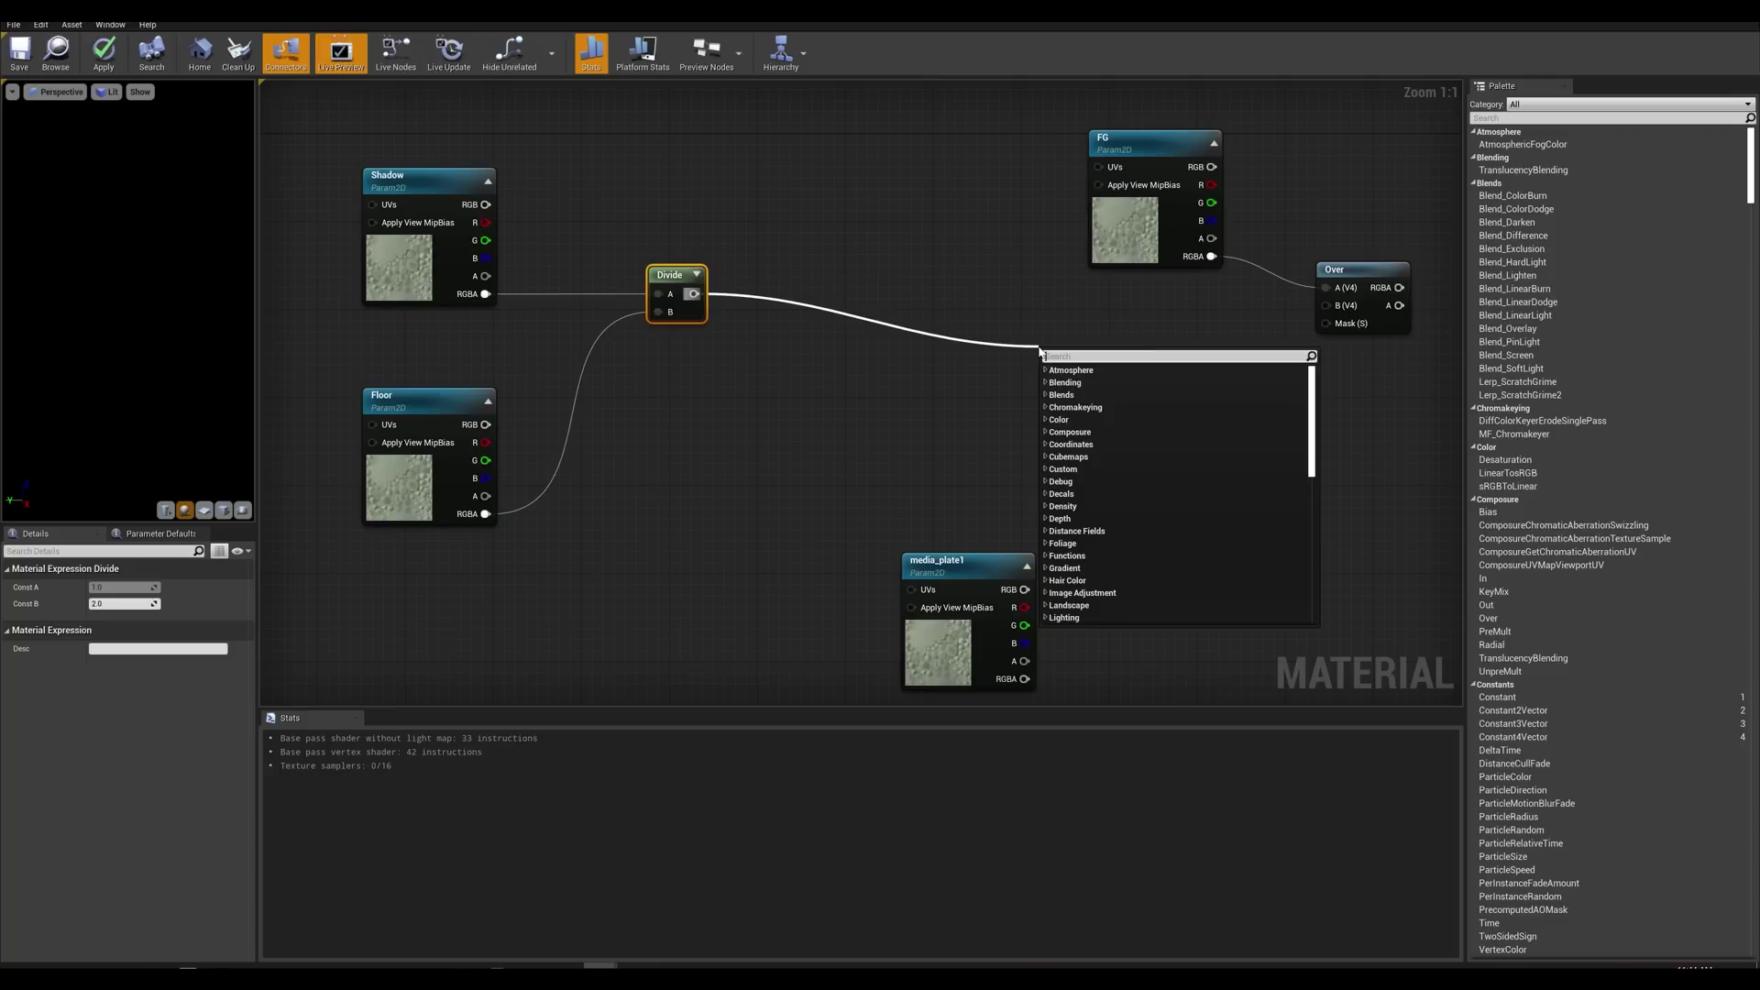
type("multiply")
key("Return")
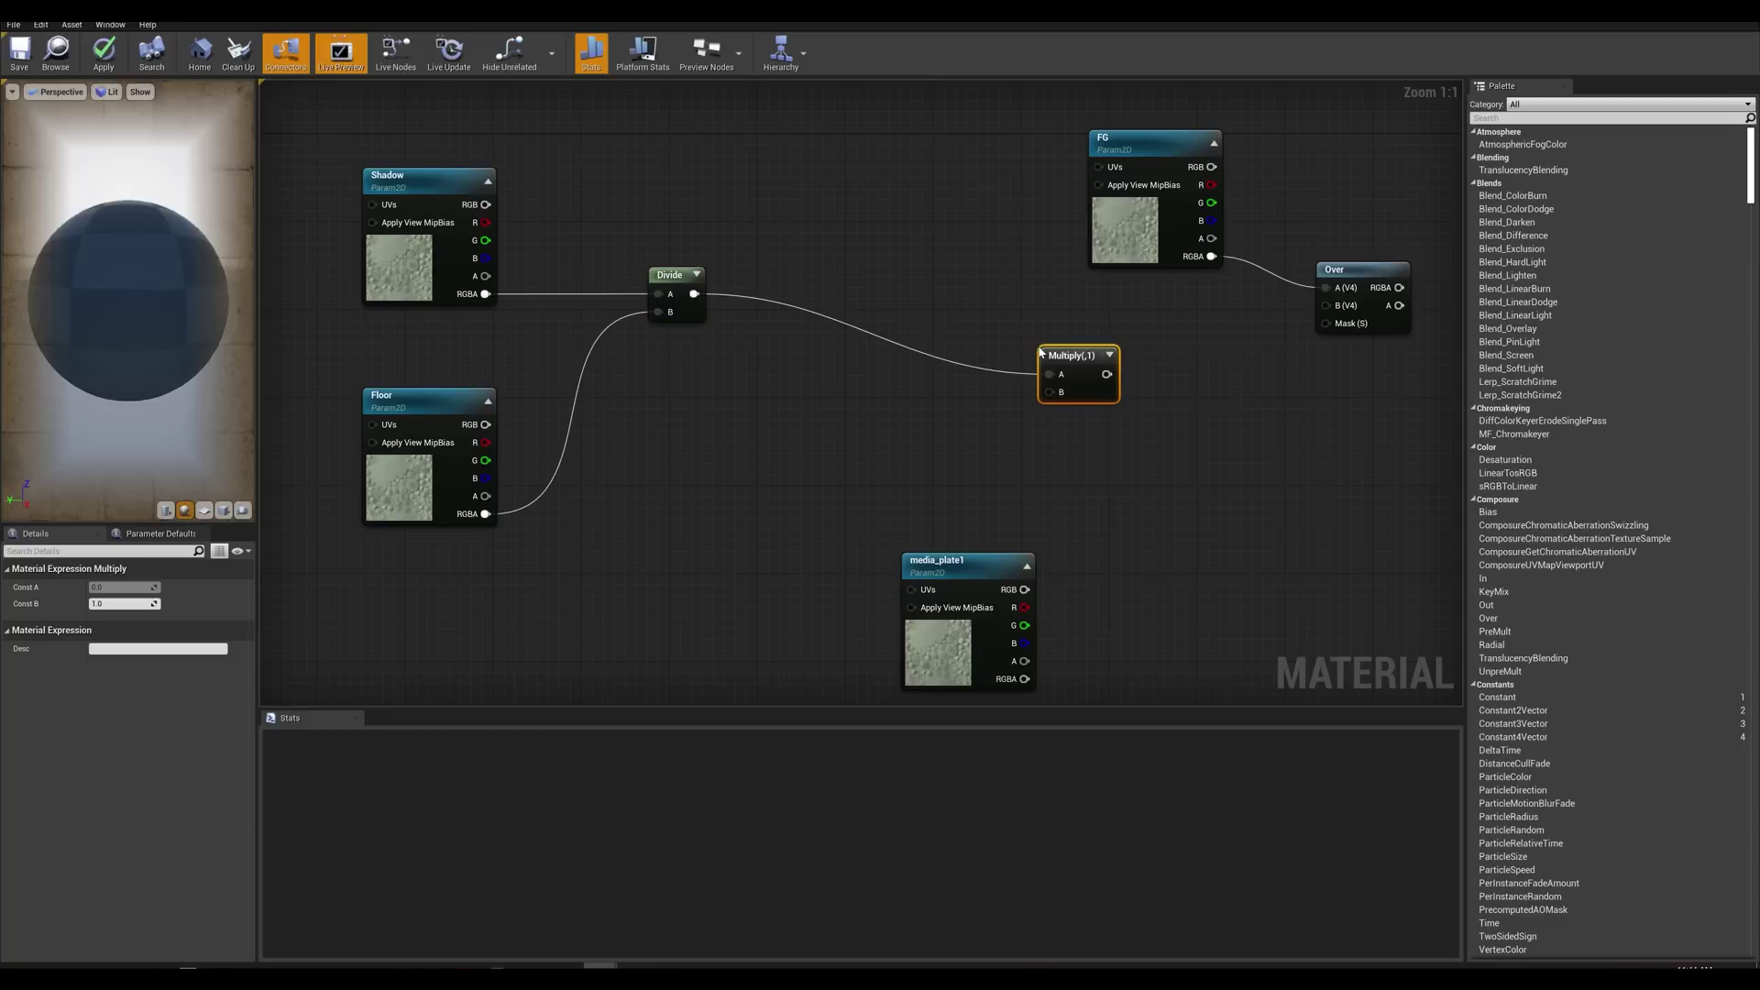
left_click_drag(1062, 377, 1144, 372)
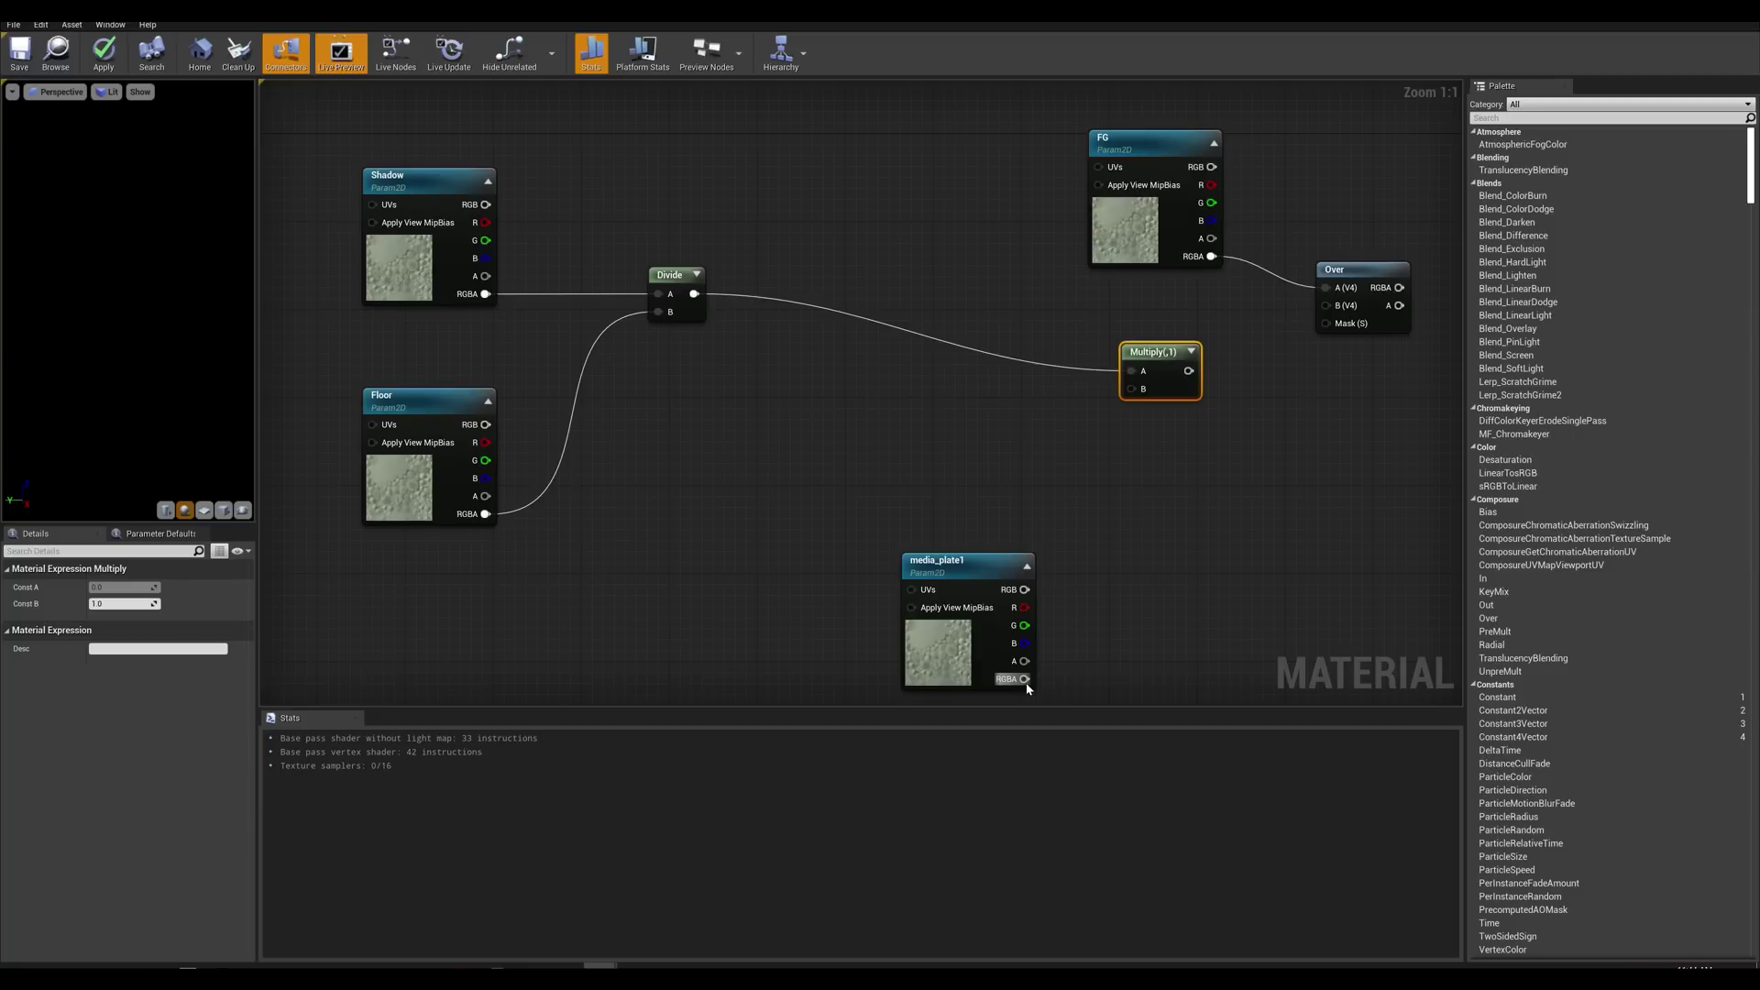
mouse_move(1025, 677)
left_mouse_down()
mouse_move(1120, 550)
mouse_move(1131, 390)
mouse_move(1327, 305)
left_mouse_up()
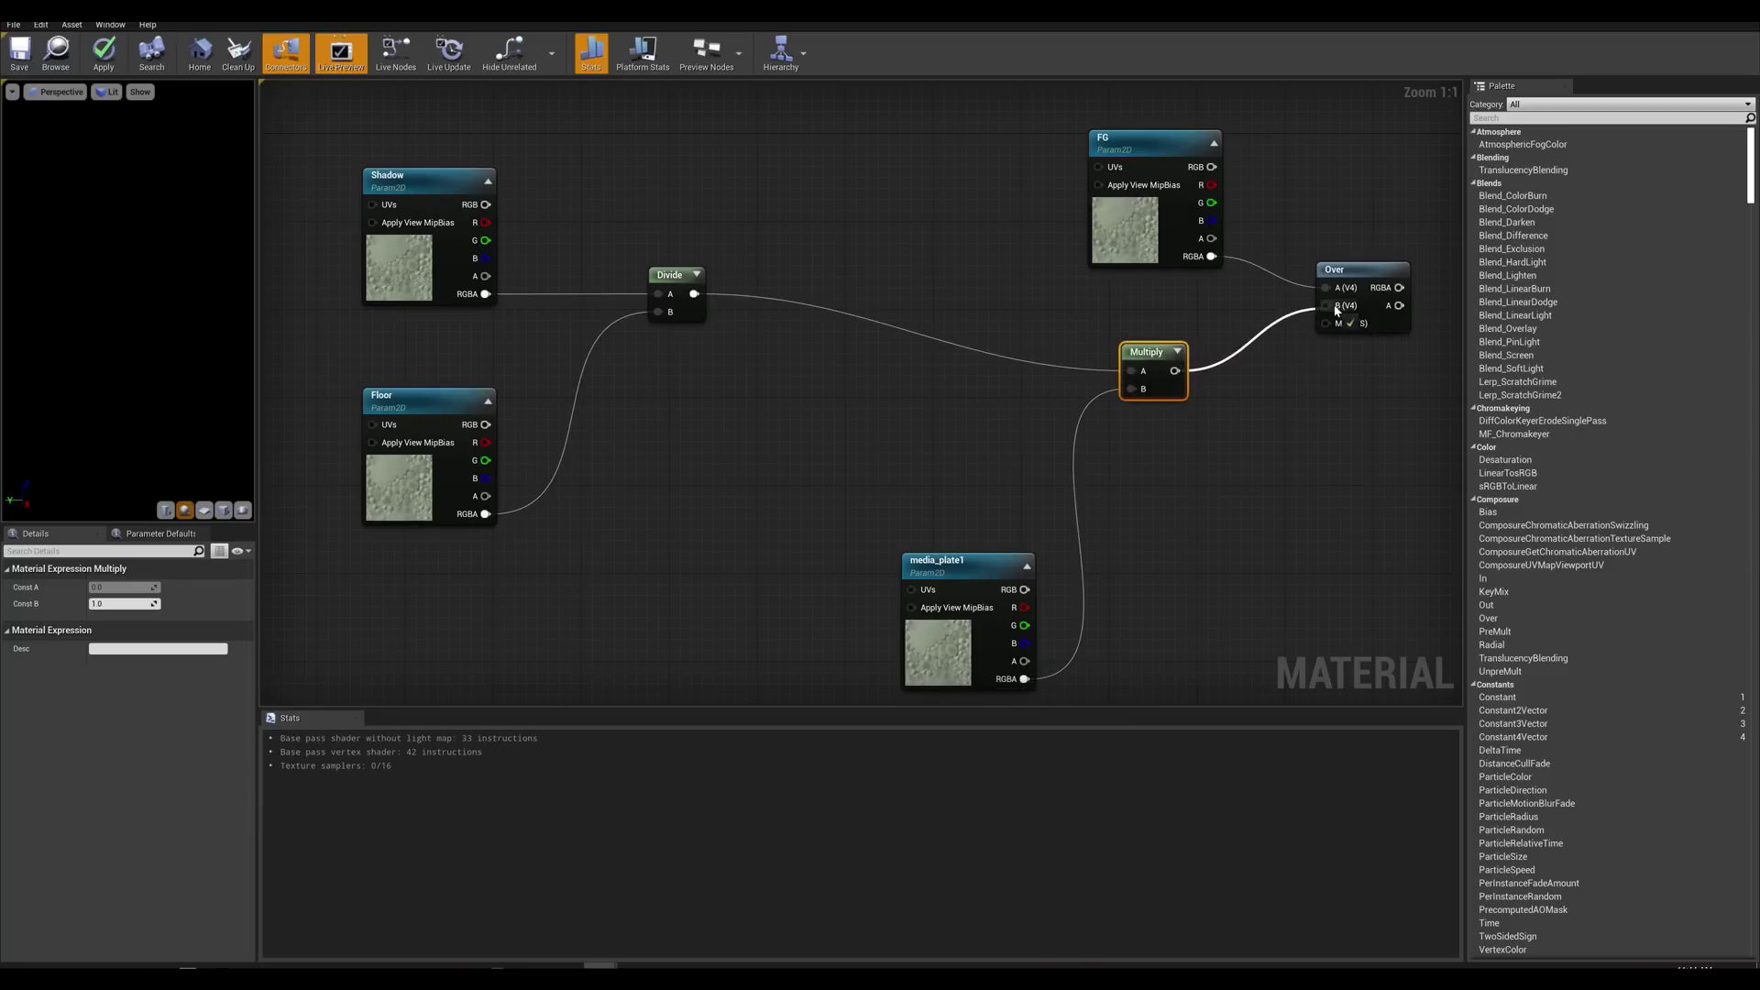
Step: Connect Over's RGBA output to M_Composite's Emissive Color and apply the material
right_click_drag(1296, 409, 732, 411)
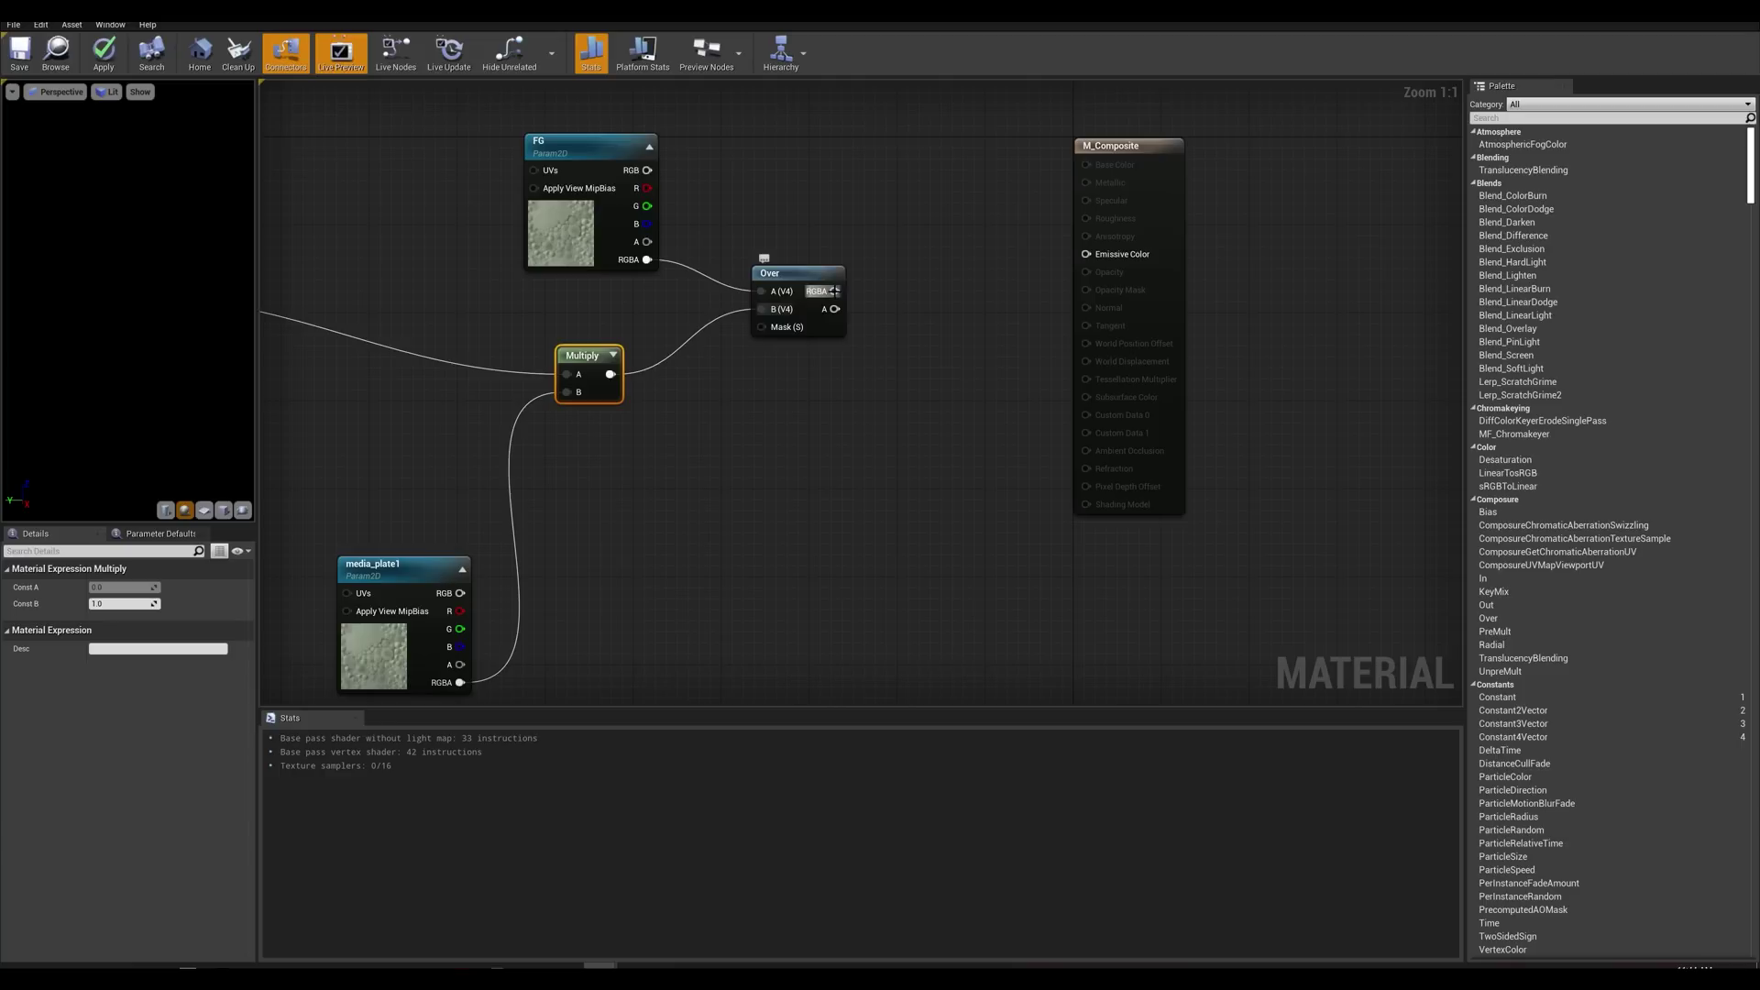
left_click_drag(838, 296, 1087, 255)
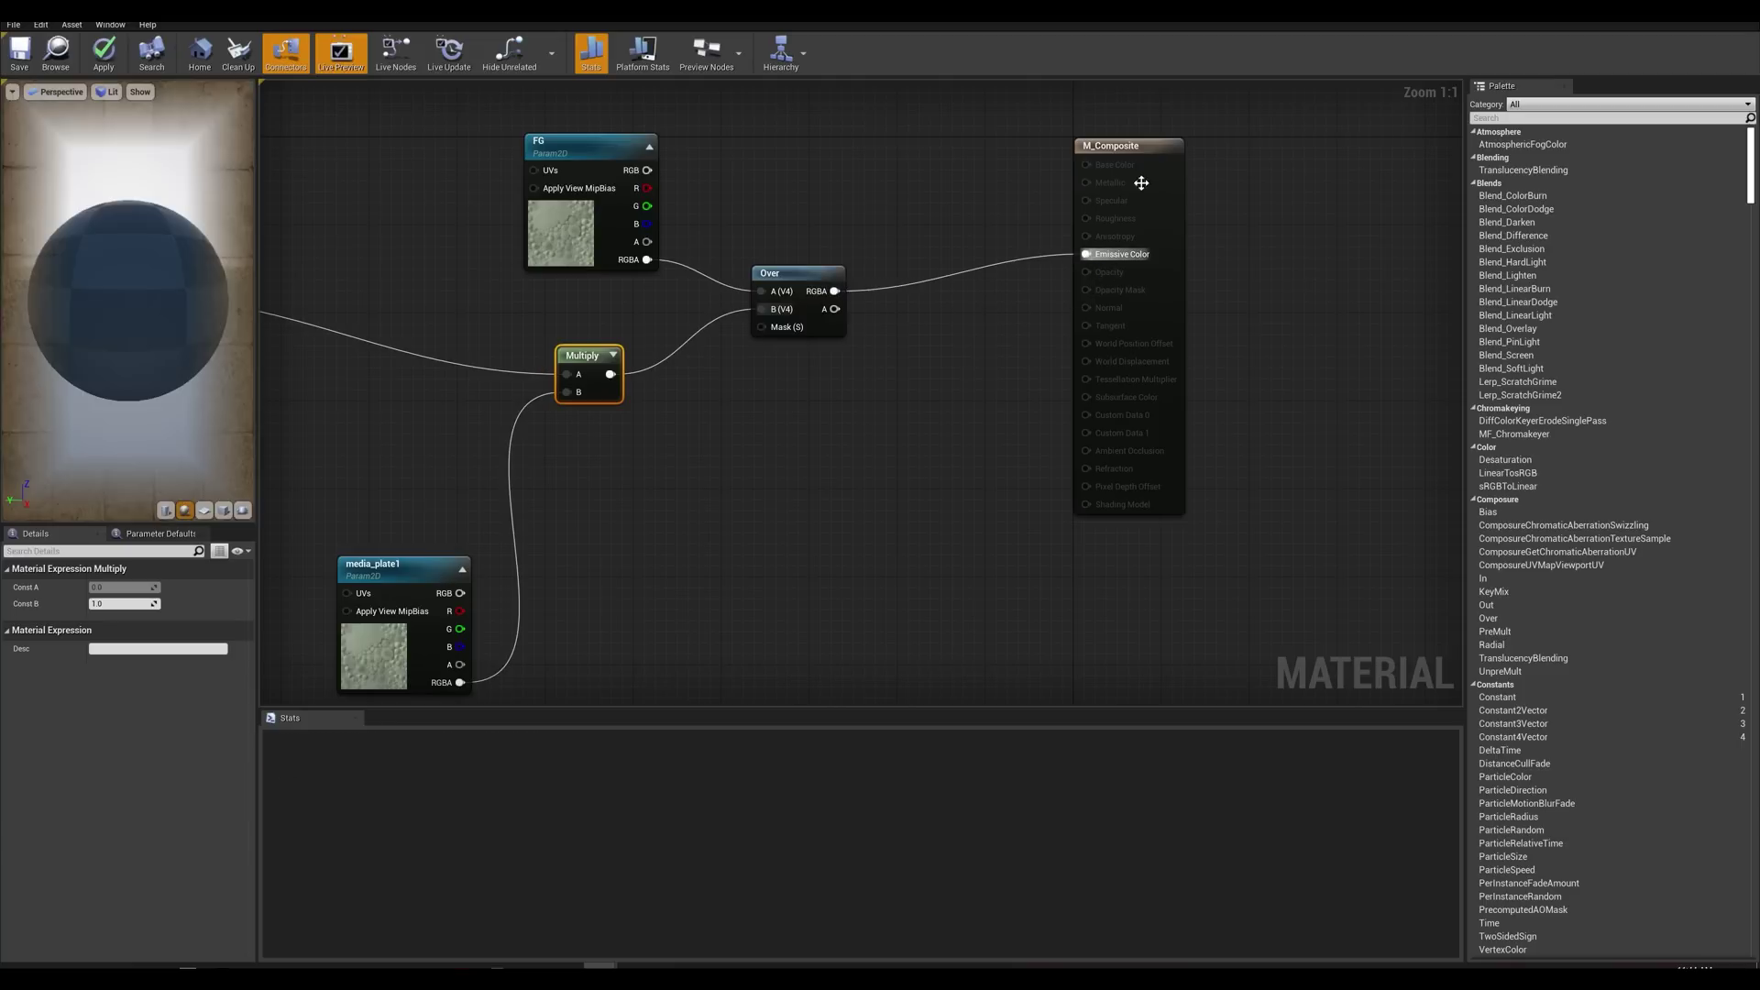
left_click_drag(1142, 161, 1146, 183)
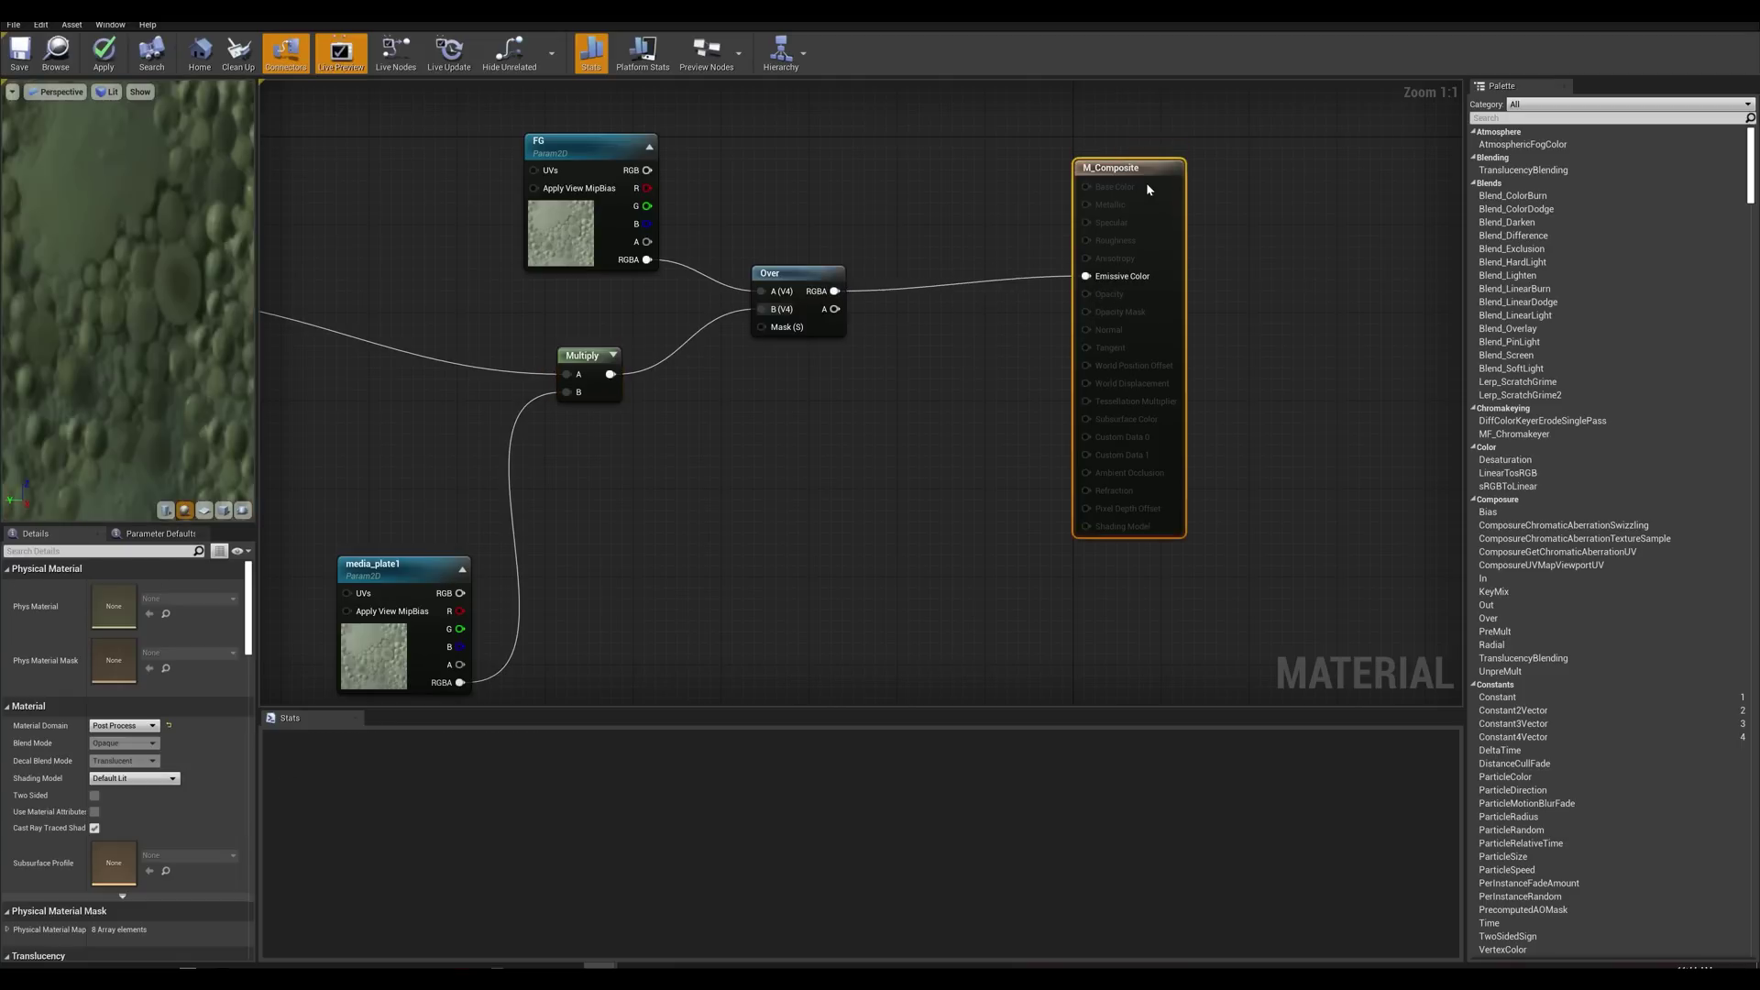
left_click(103, 56)
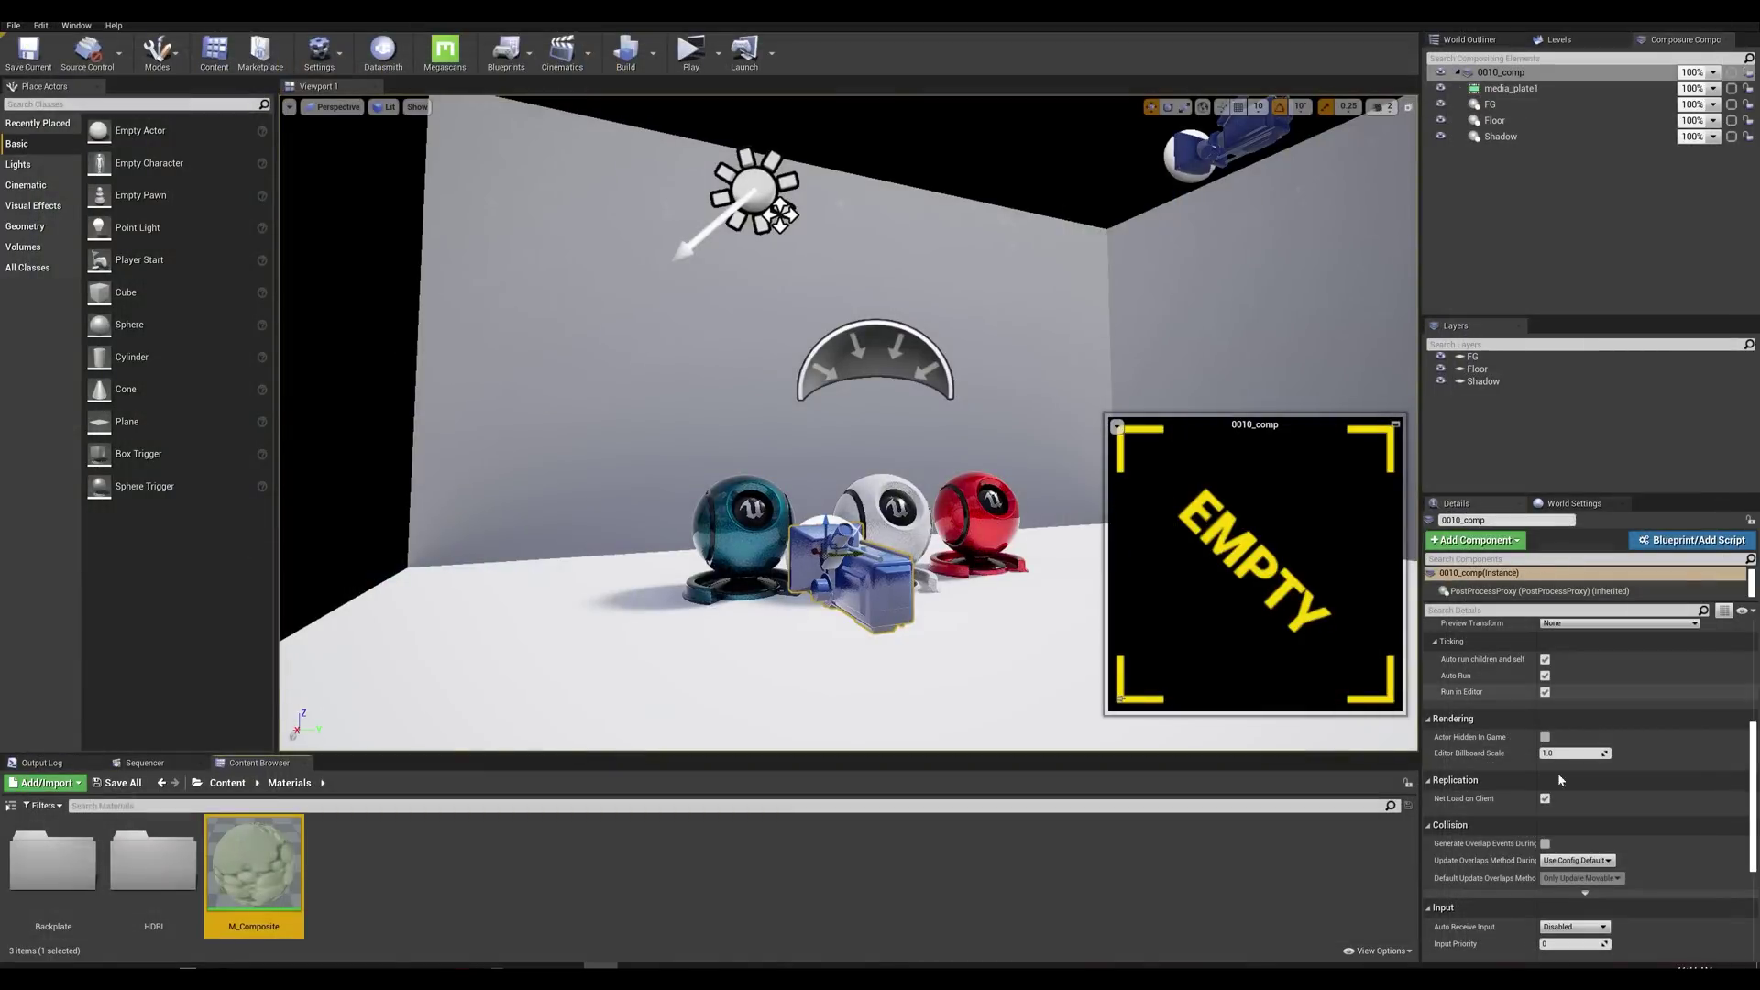
scroll(1650, 756, "up", 3)
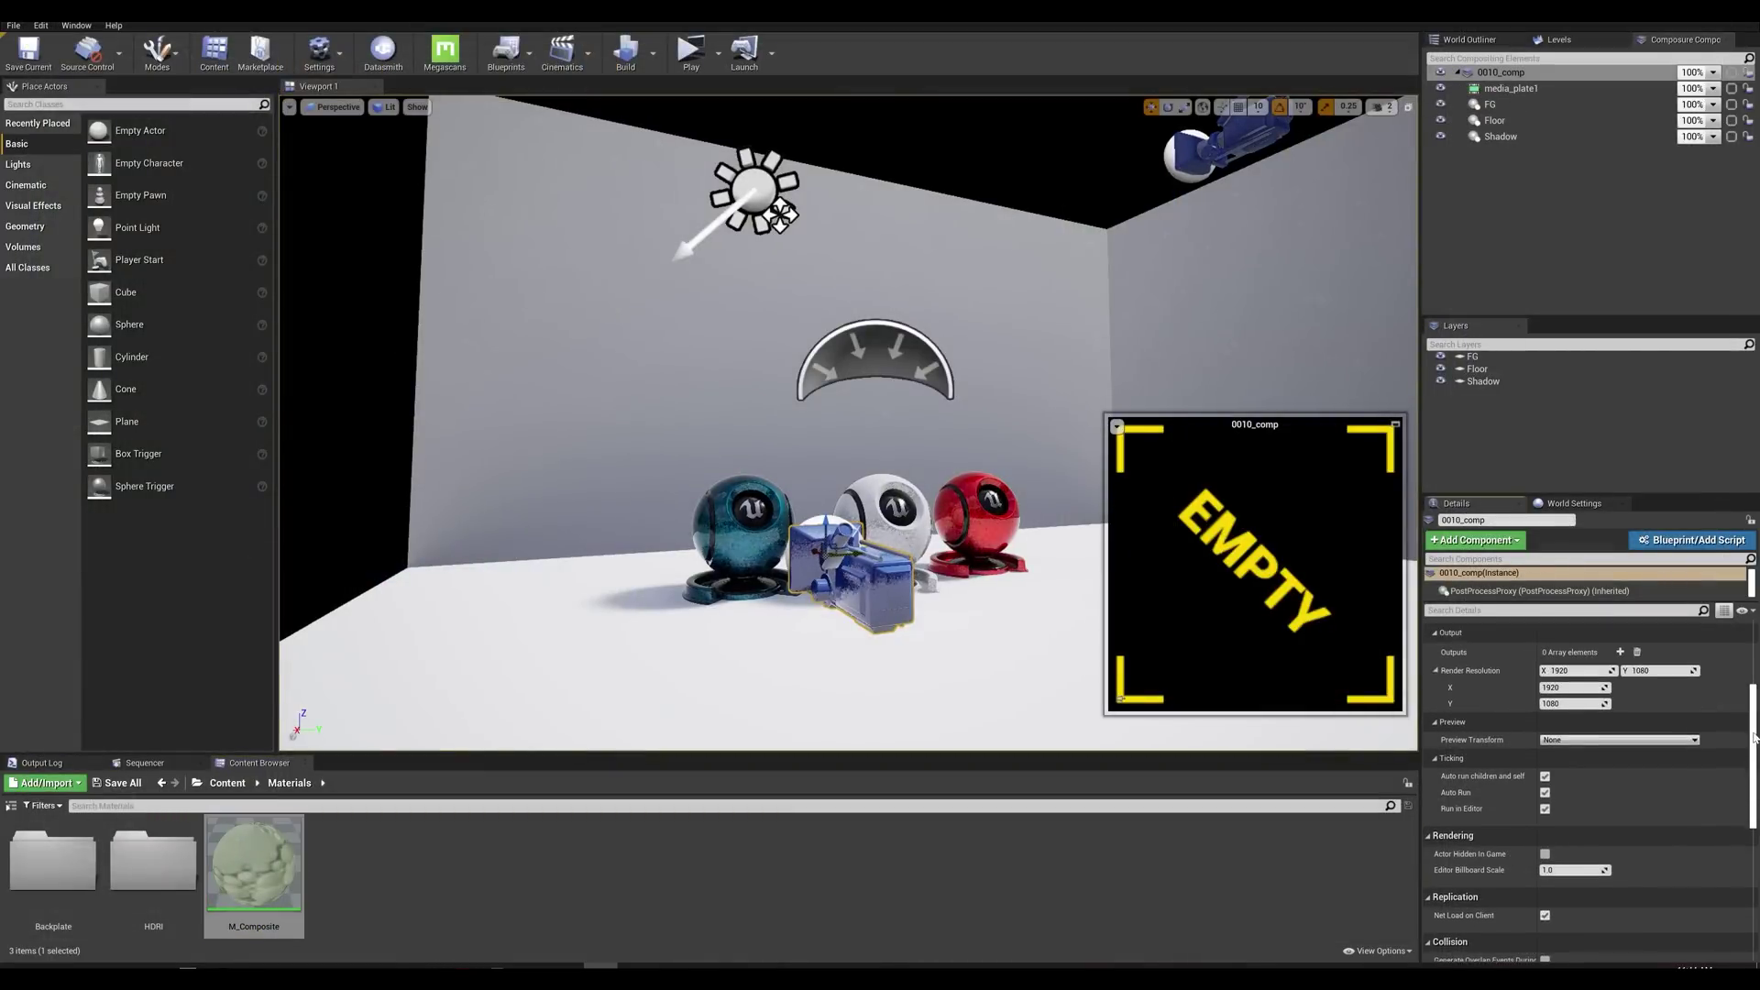
scroll(1753, 701, "up", 3)
scroll(1752, 703, "up", 2)
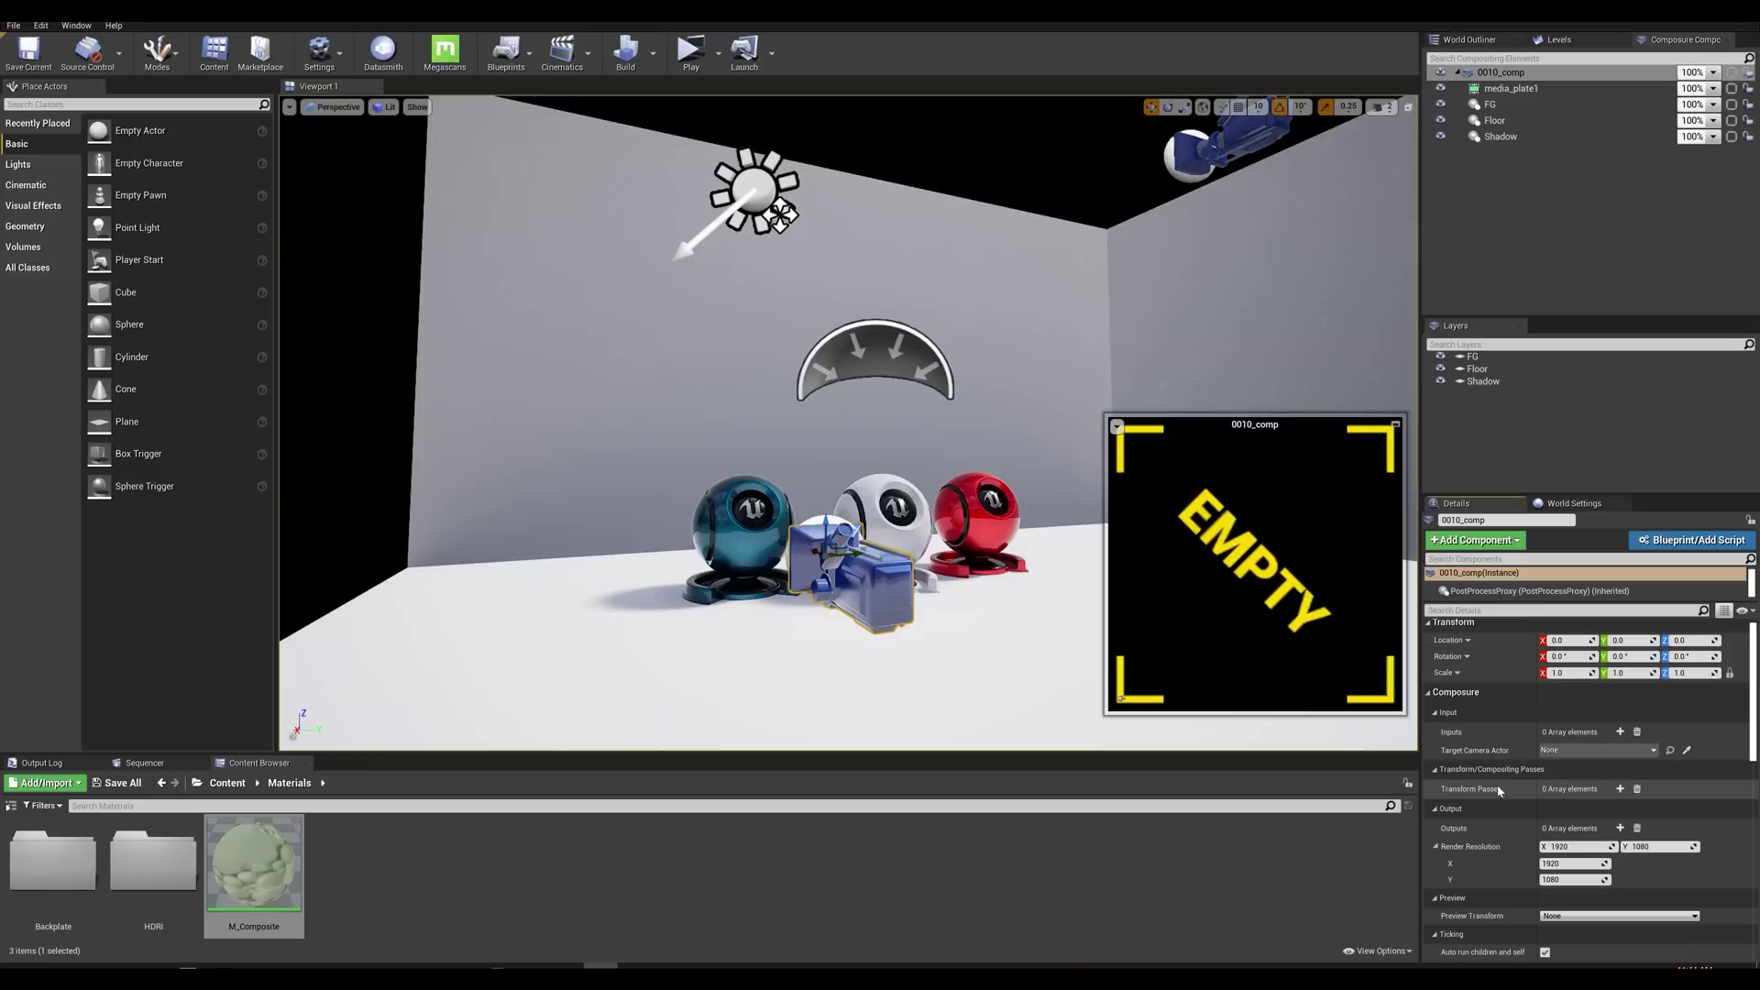
Step: Add TransformPass_0 to 0010_comp and set M_Composite as its material
left_click(1620, 787)
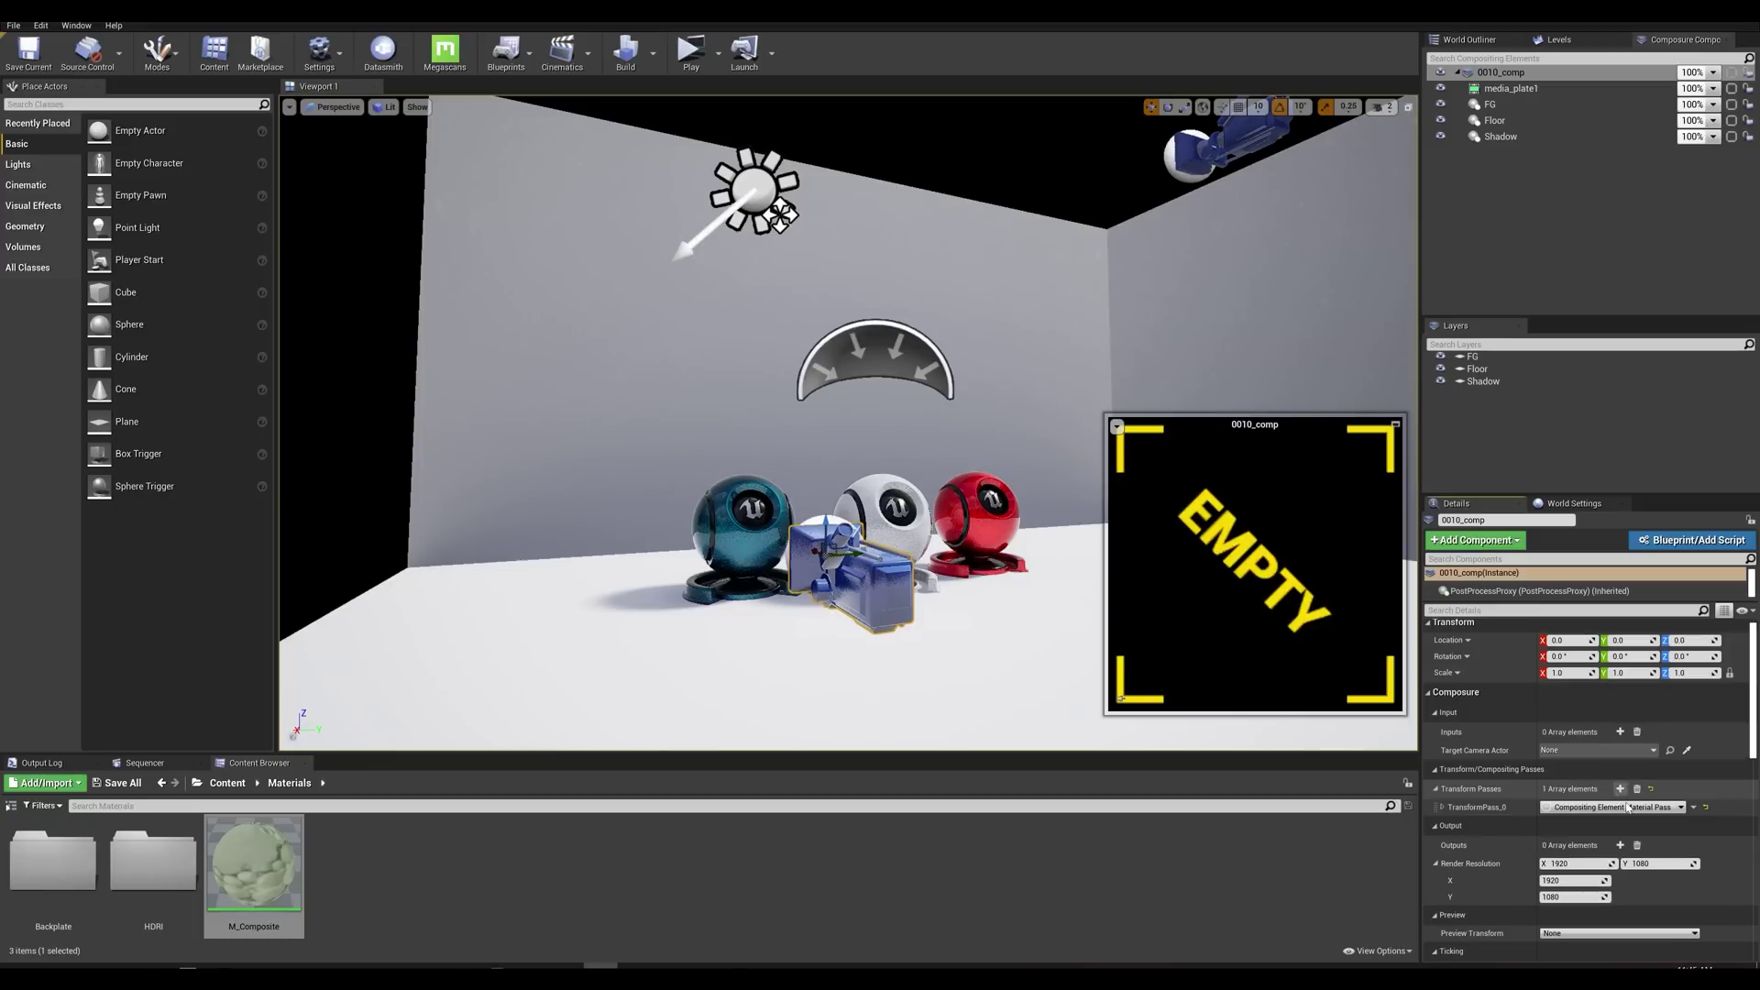
left_click(1441, 810)
scroll(1567, 832, "down", 1)
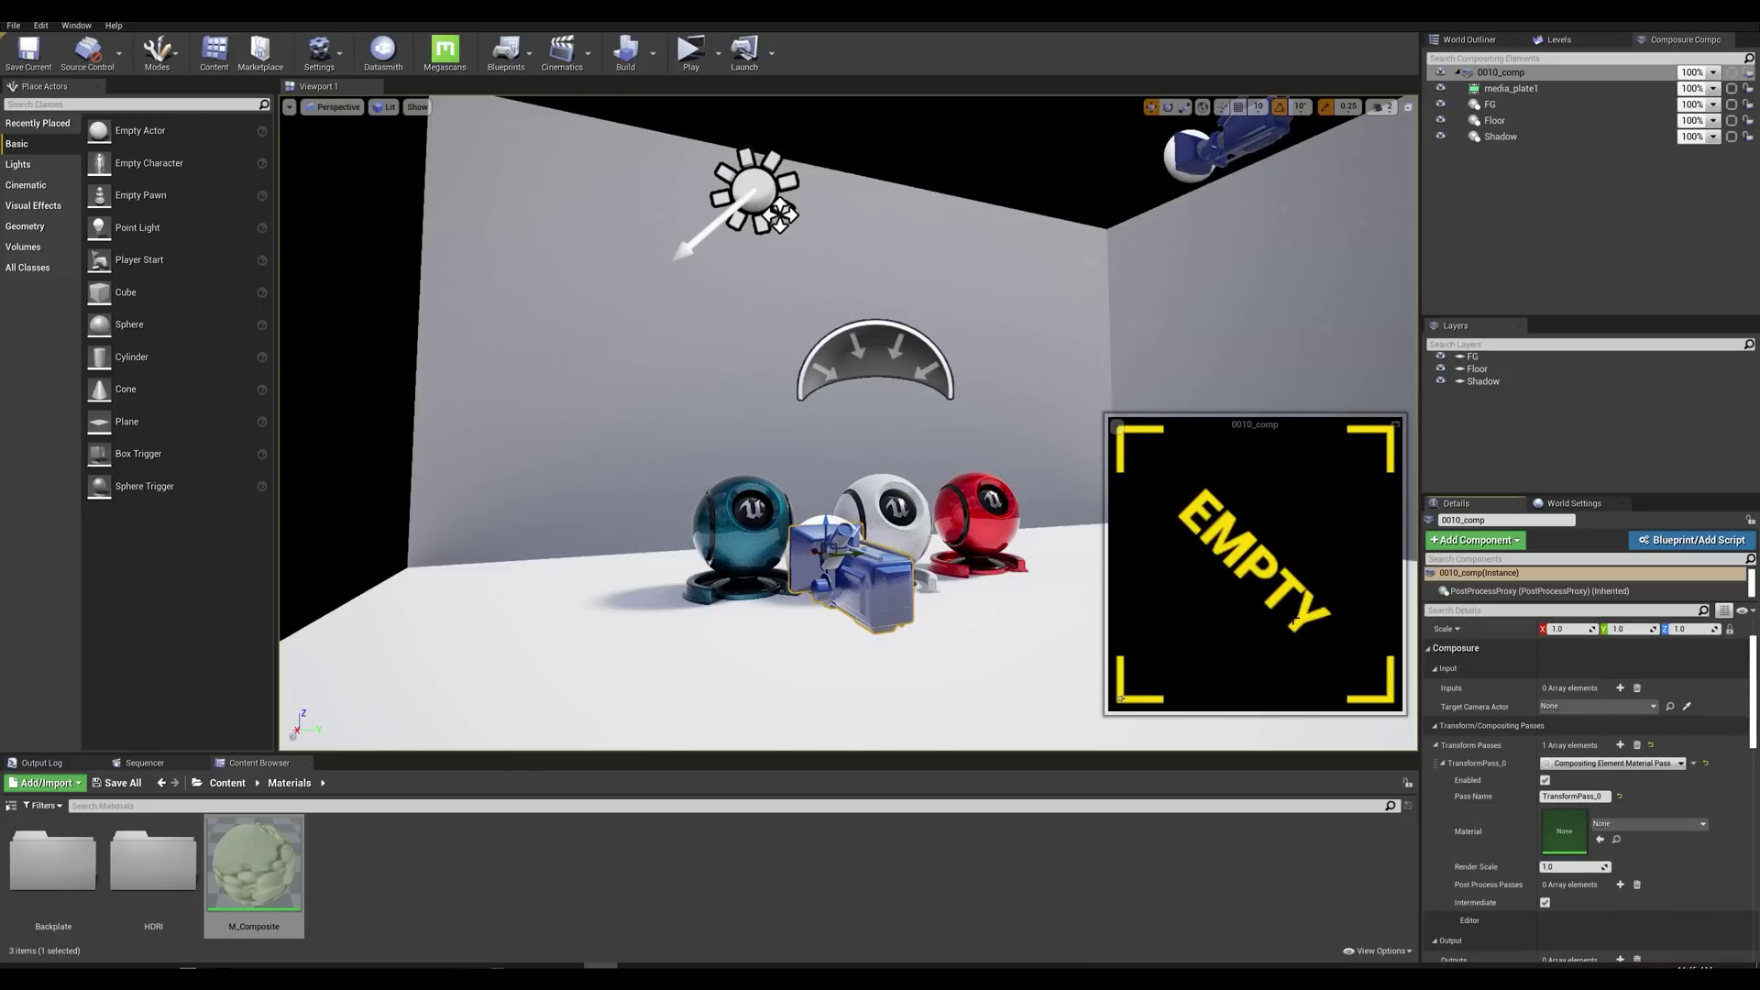
left_click_drag(254, 864, 1560, 833)
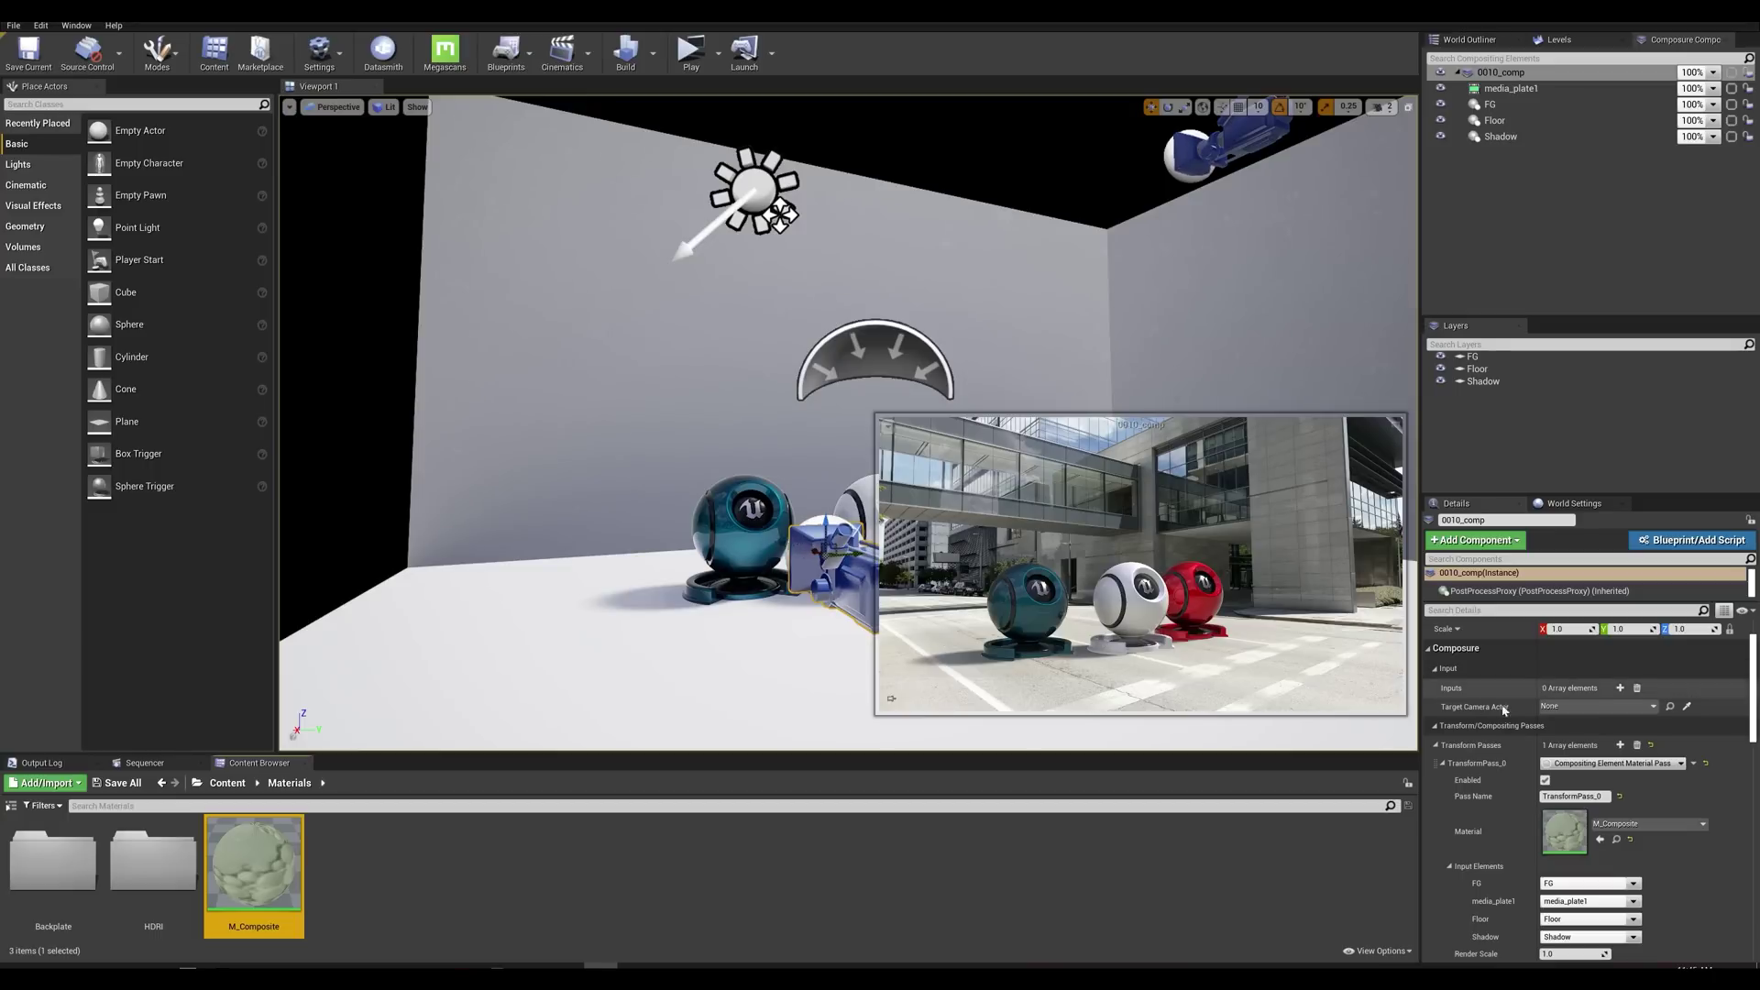
Step: Pick CineCameraActor4 in the Target Camera Actor dropdown under Composure Input
left_click(1572, 709)
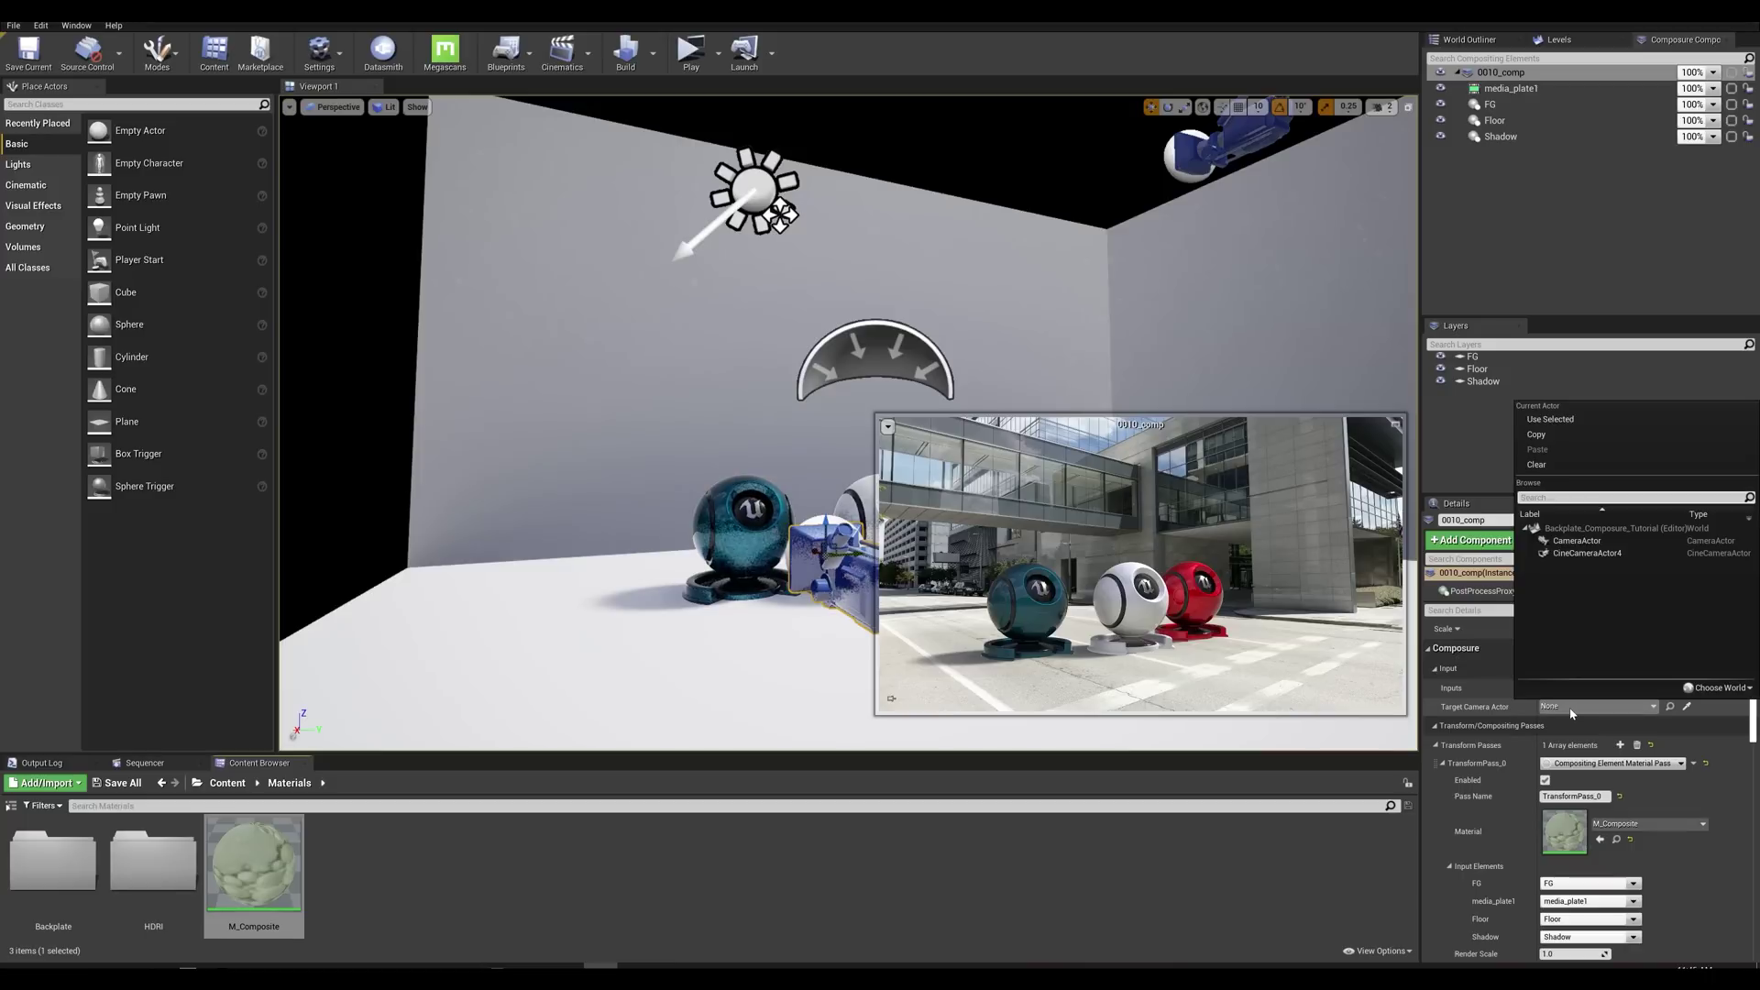
left_click(1582, 554)
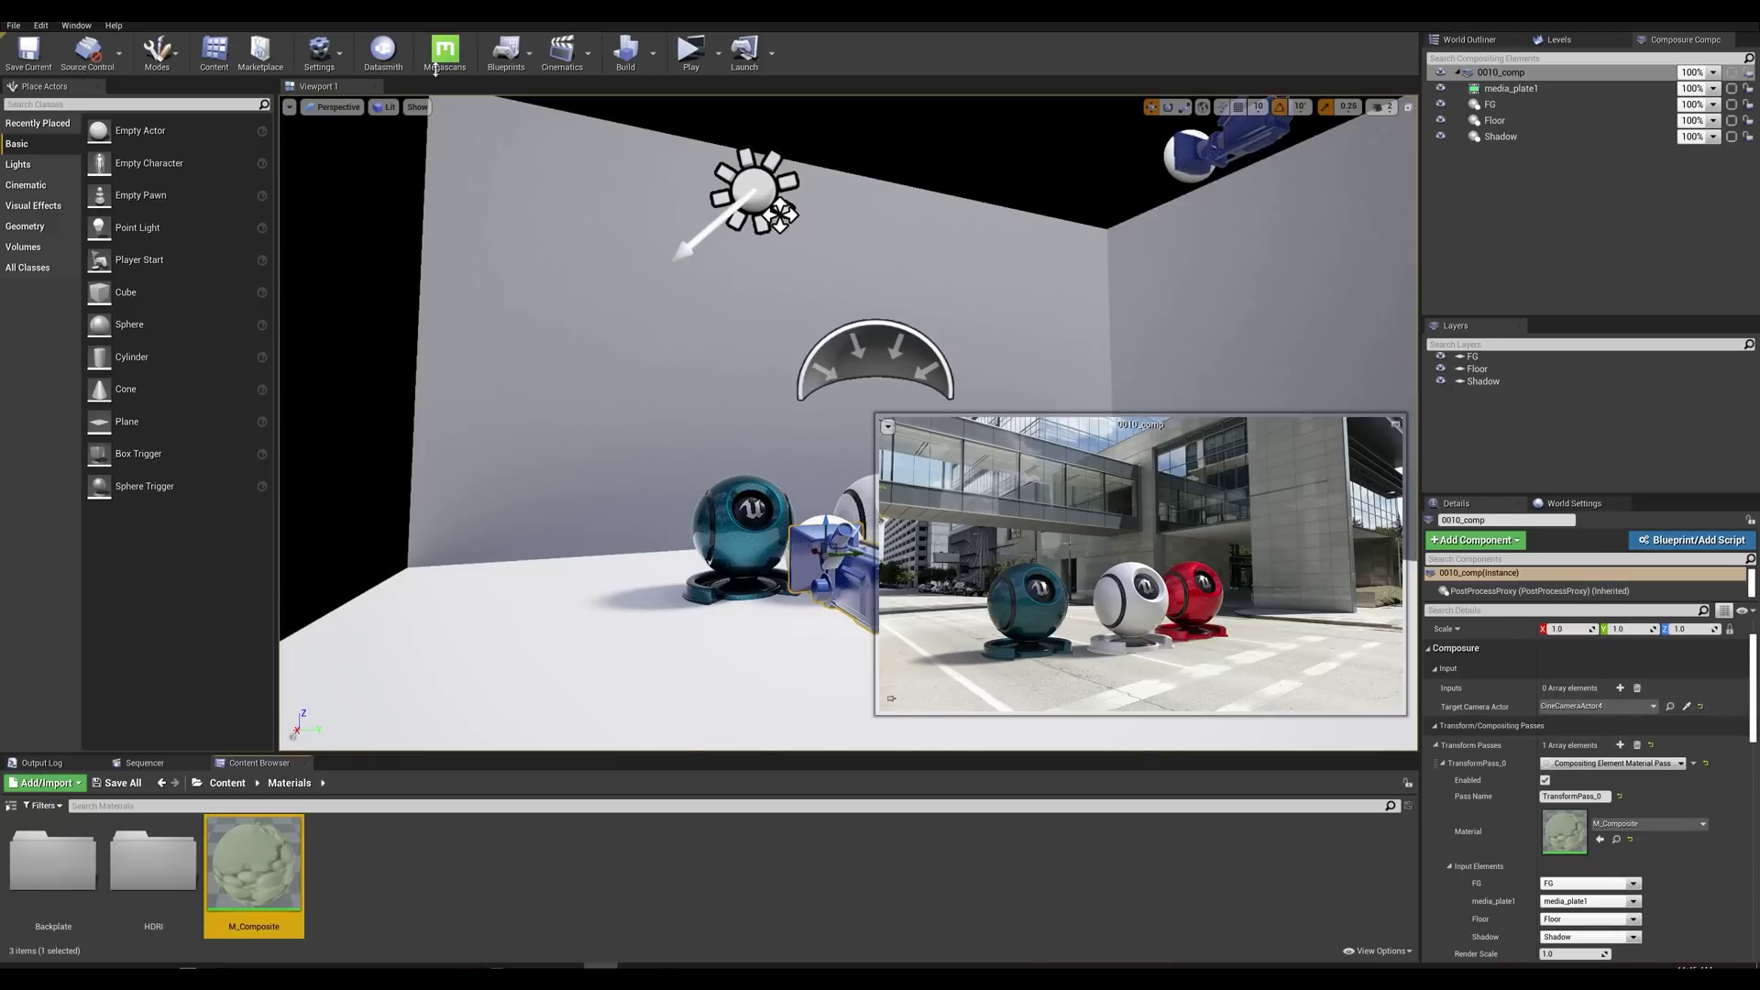
Step: Pilot CineCameraActor4 in game view and move it toward the spheres
left_click(333, 109)
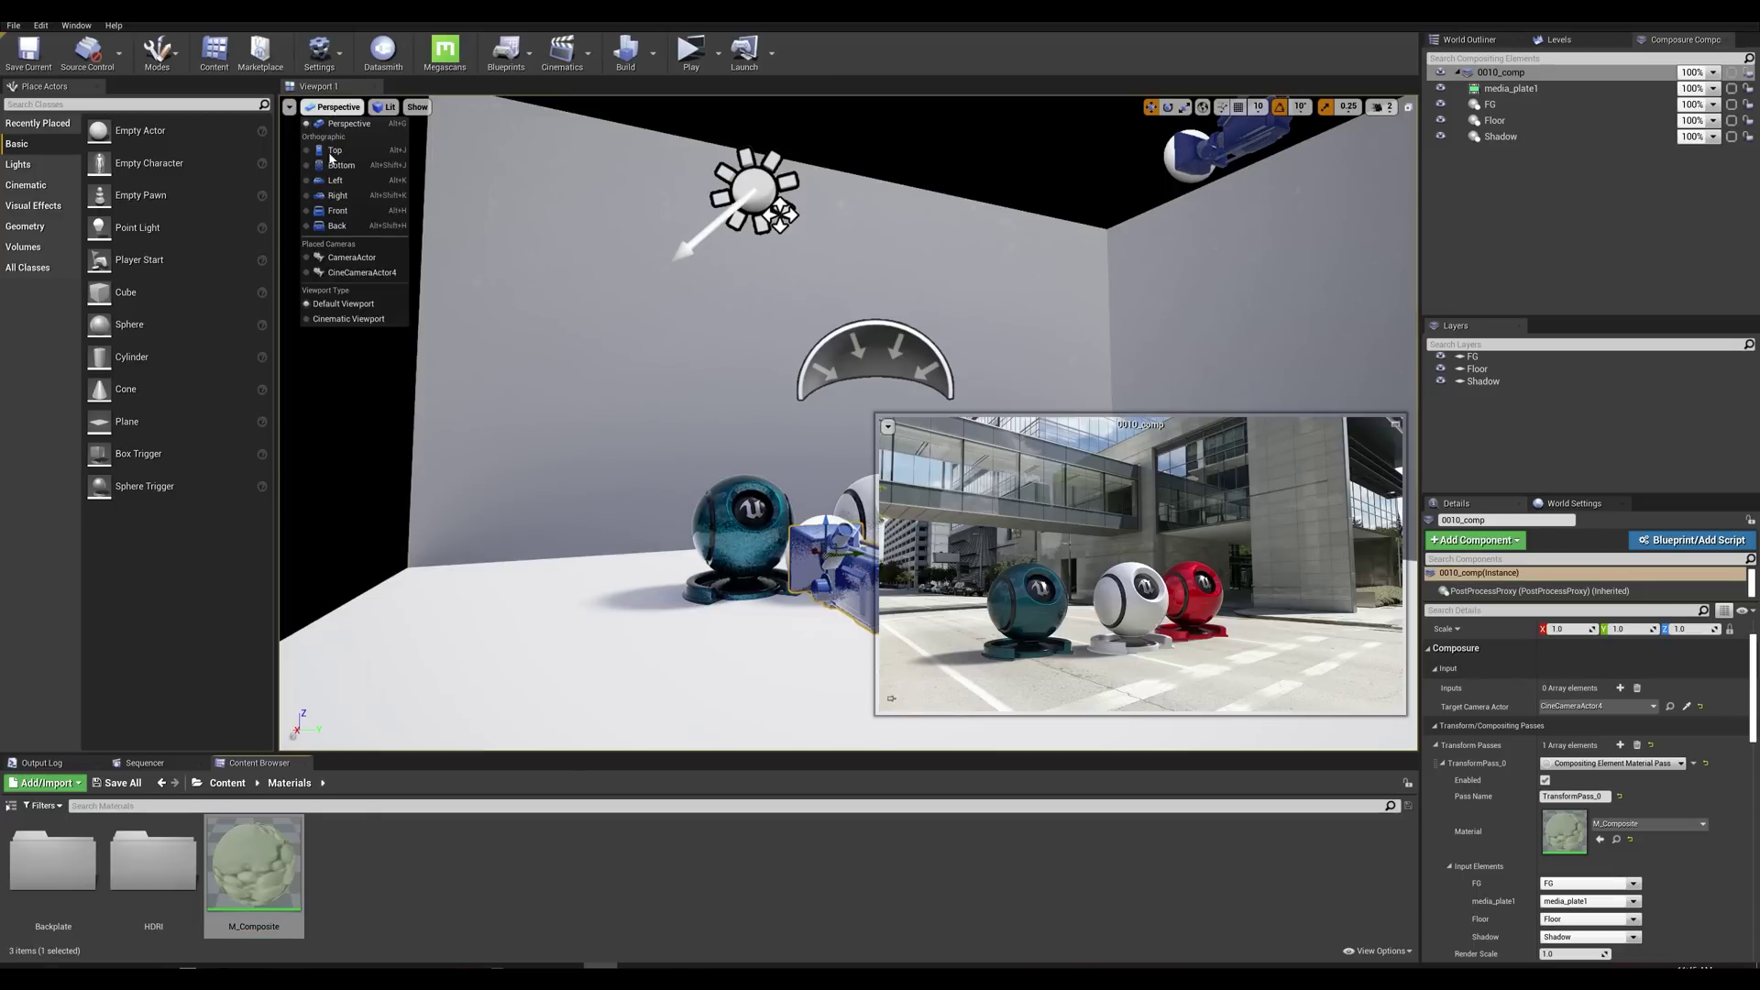
left_click(365, 274)
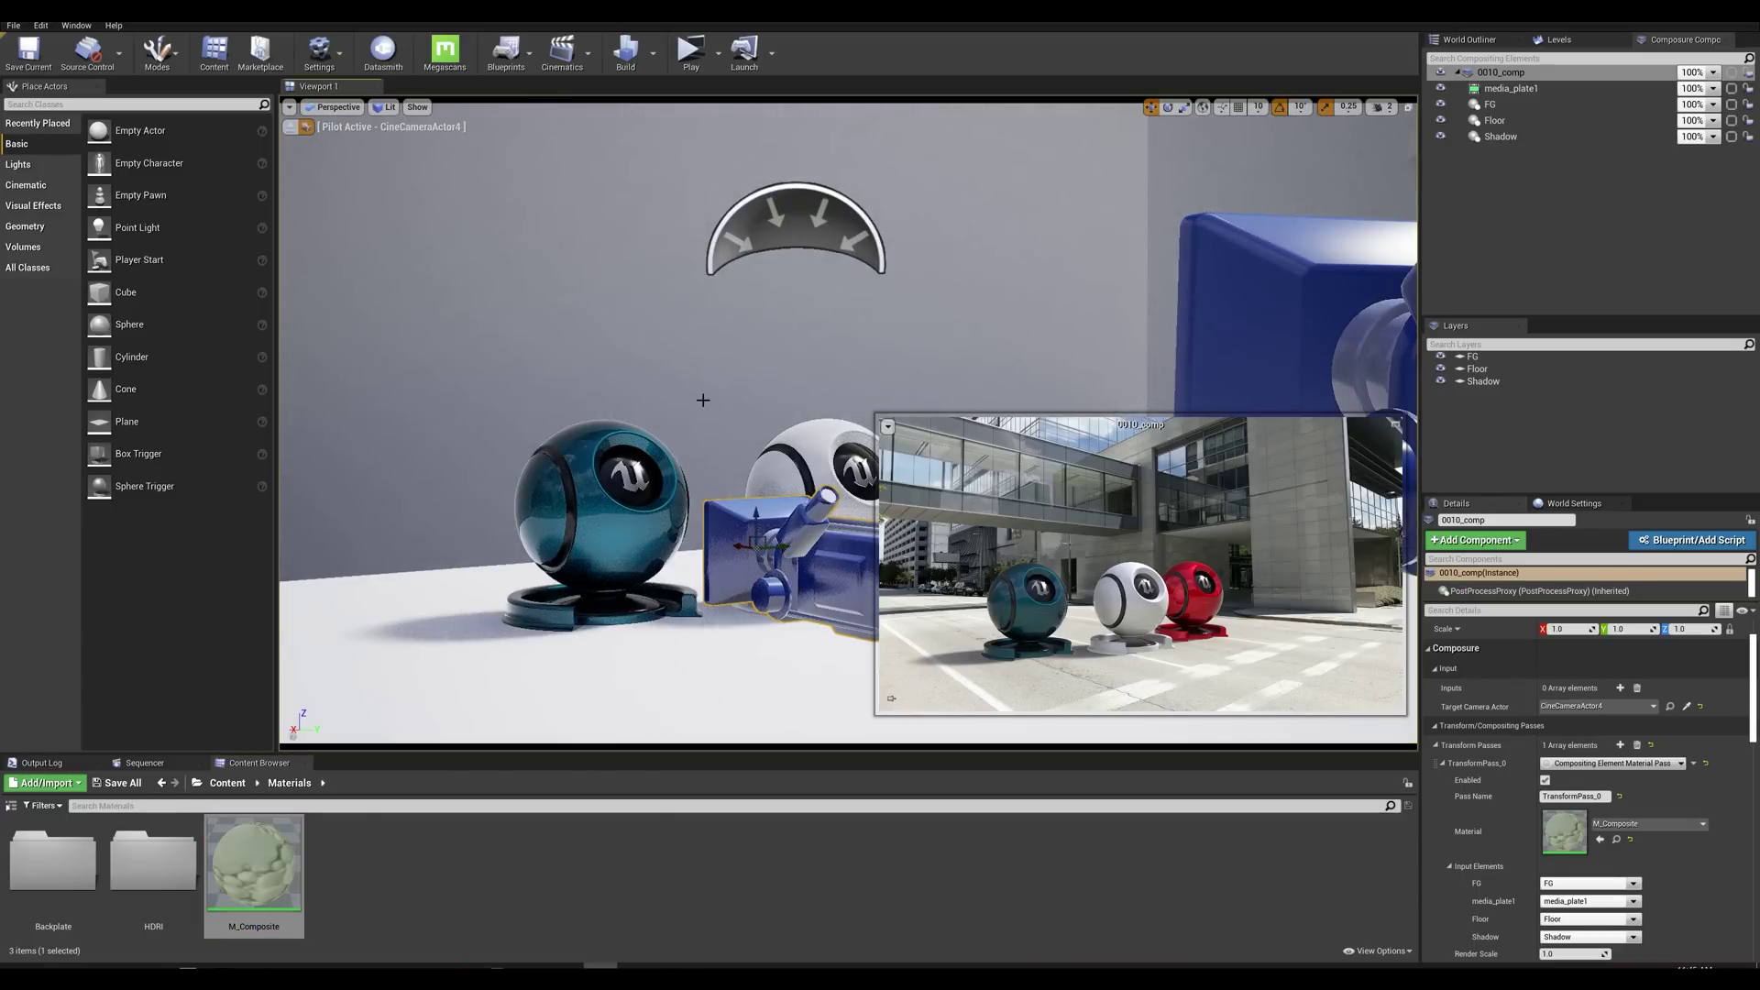
key("g")
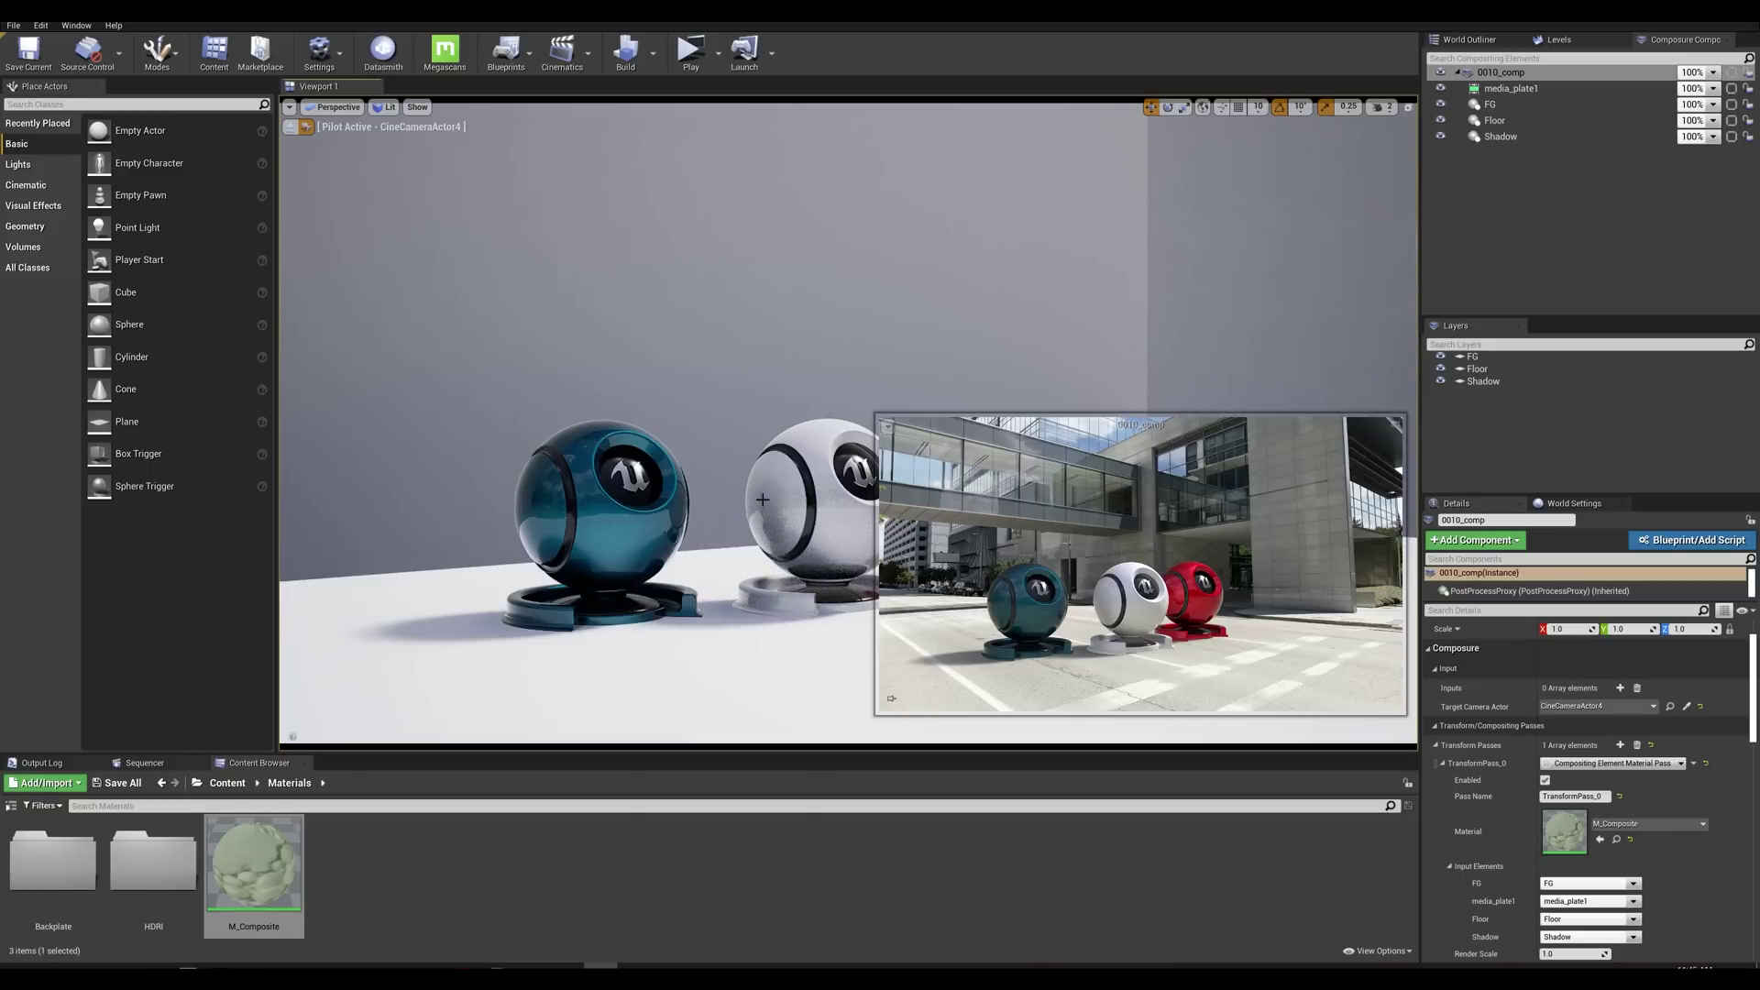
left_click_drag(762, 499, 770, 413)
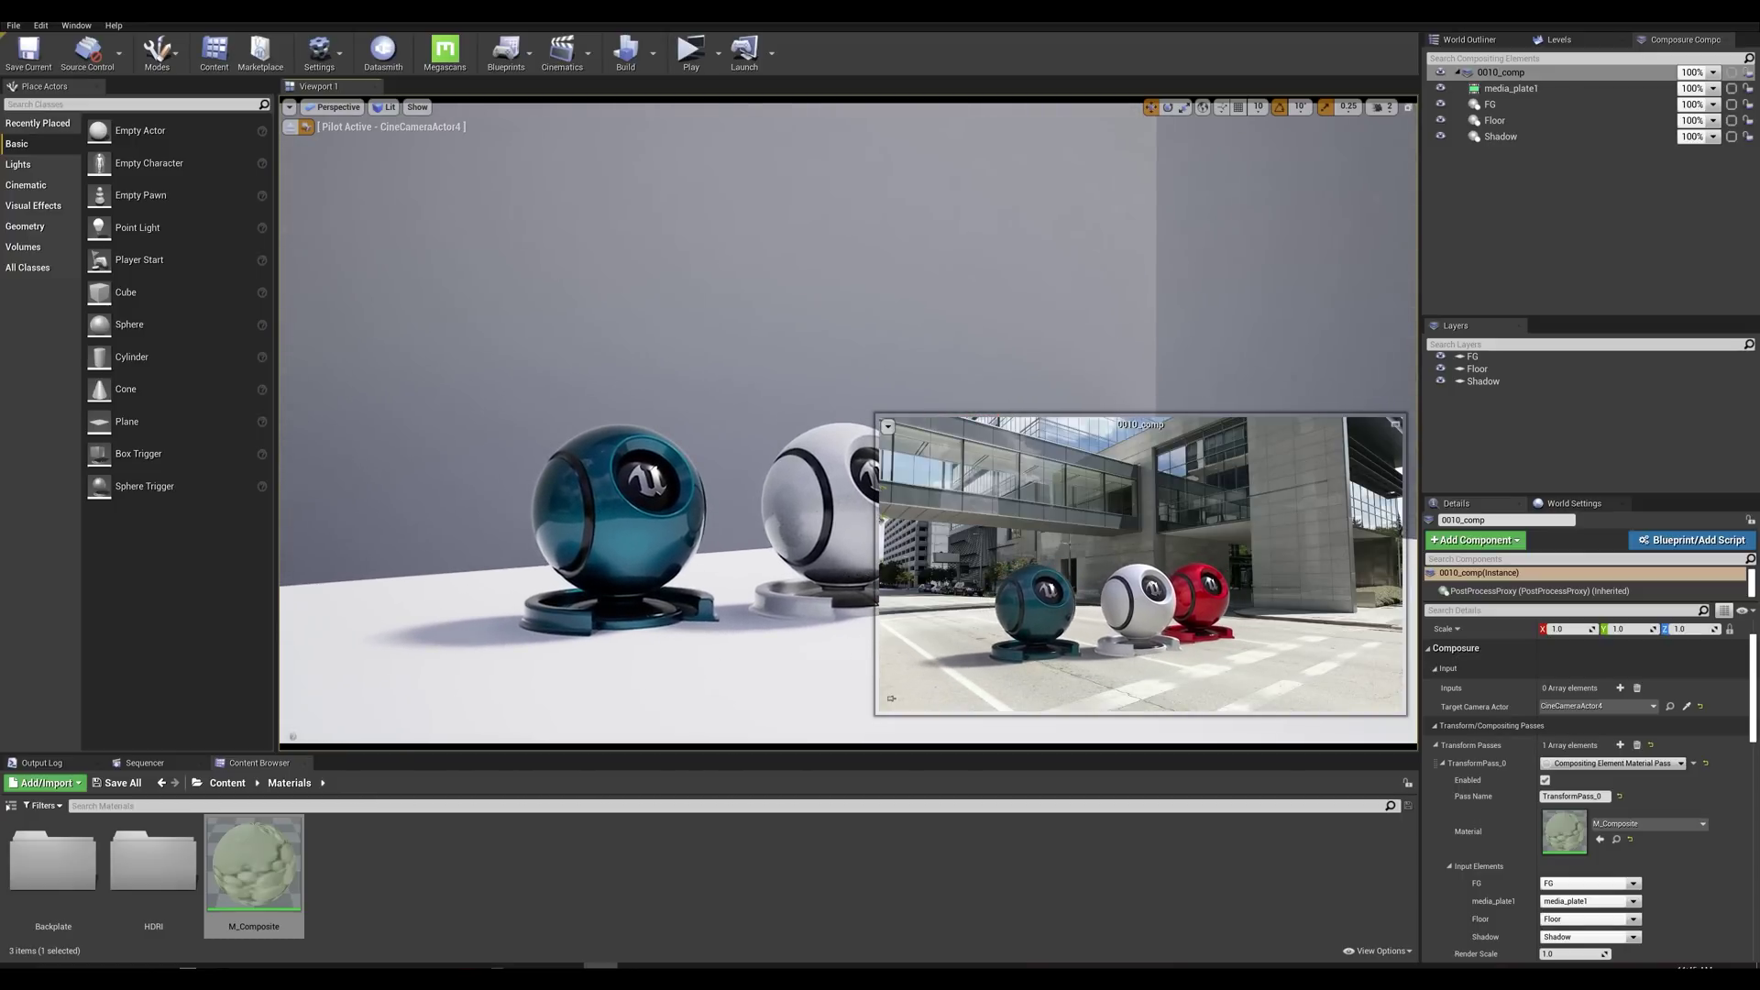